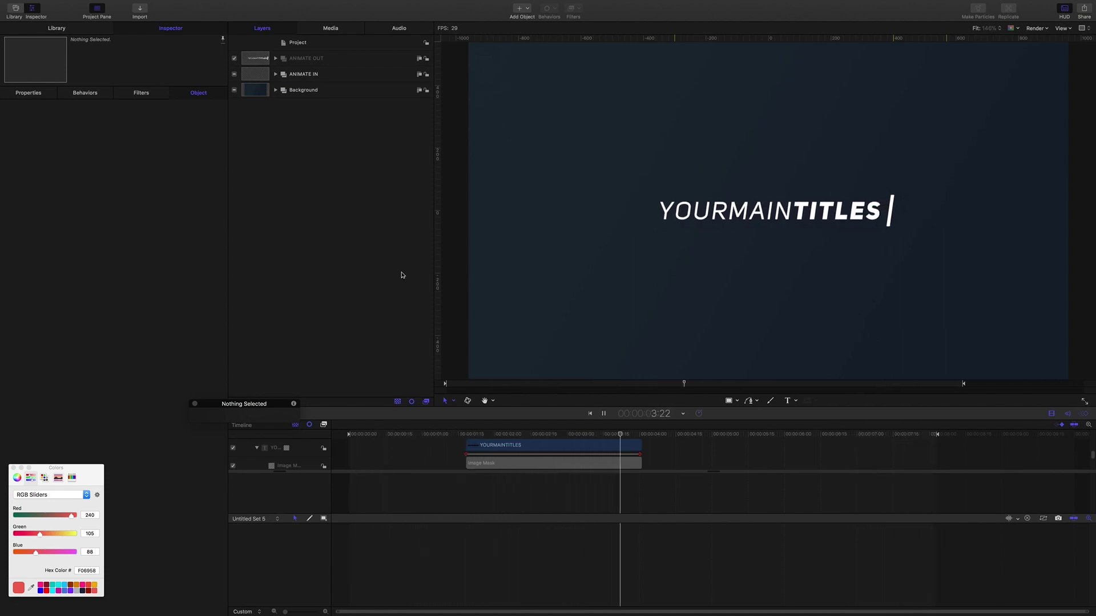
# Stop playback and scrub through the timeline to review the finished title animation.
pyautogui.press('space')
pyautogui.moveTo(662, 437); pyautogui.dragTo(423, 427)
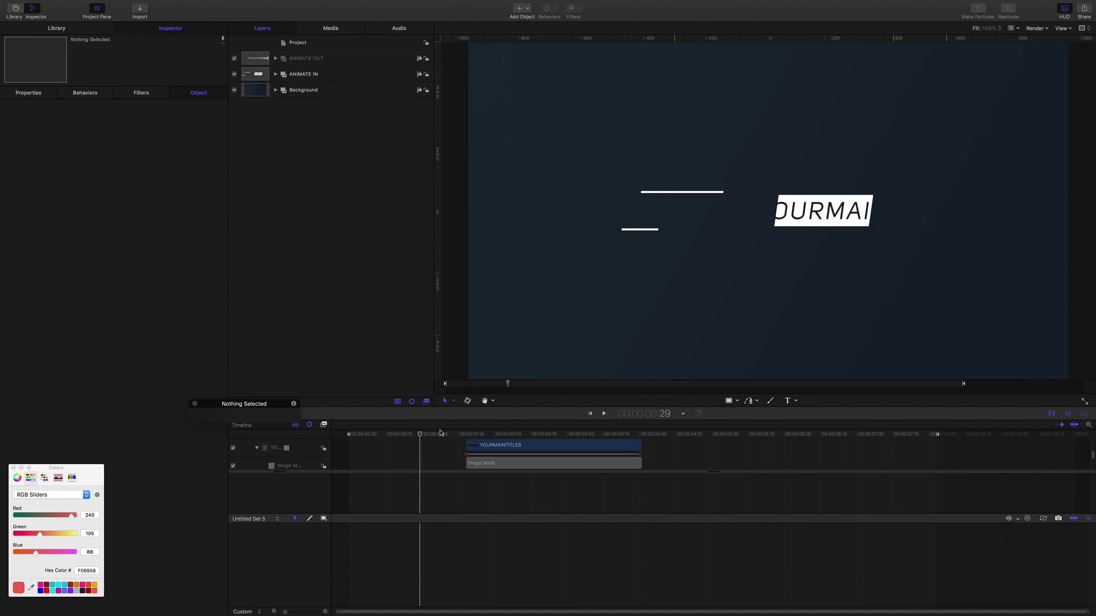
pyautogui.moveTo(420, 438); pyautogui.dragTo(510, 444)
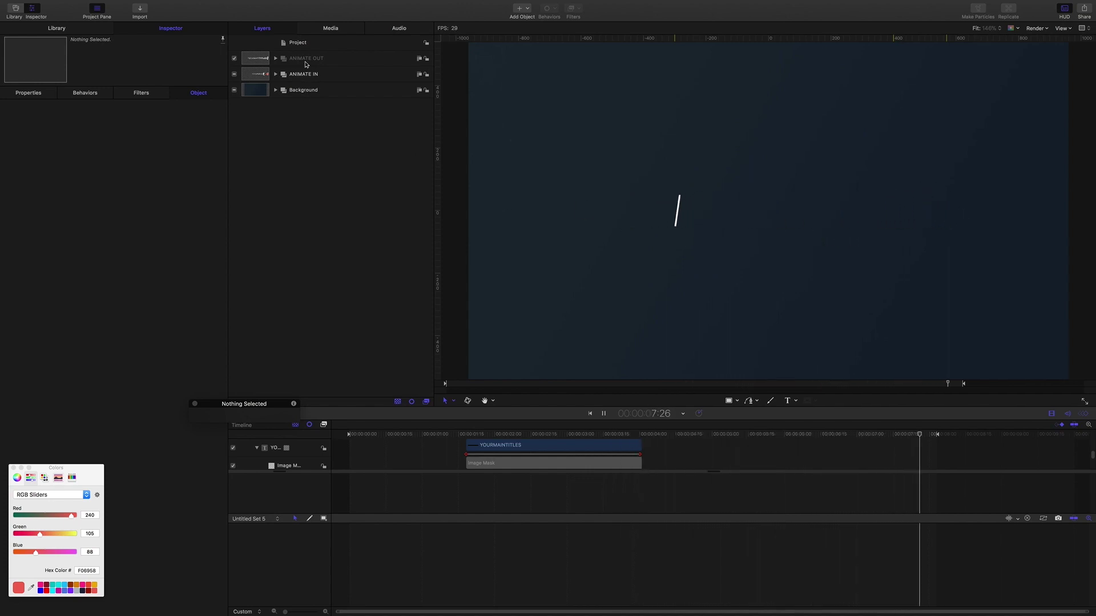
# Examine the layer structure inside the ANIMATE OUT, ANIMATE IN and Background groups.
pyautogui.click(276, 58)
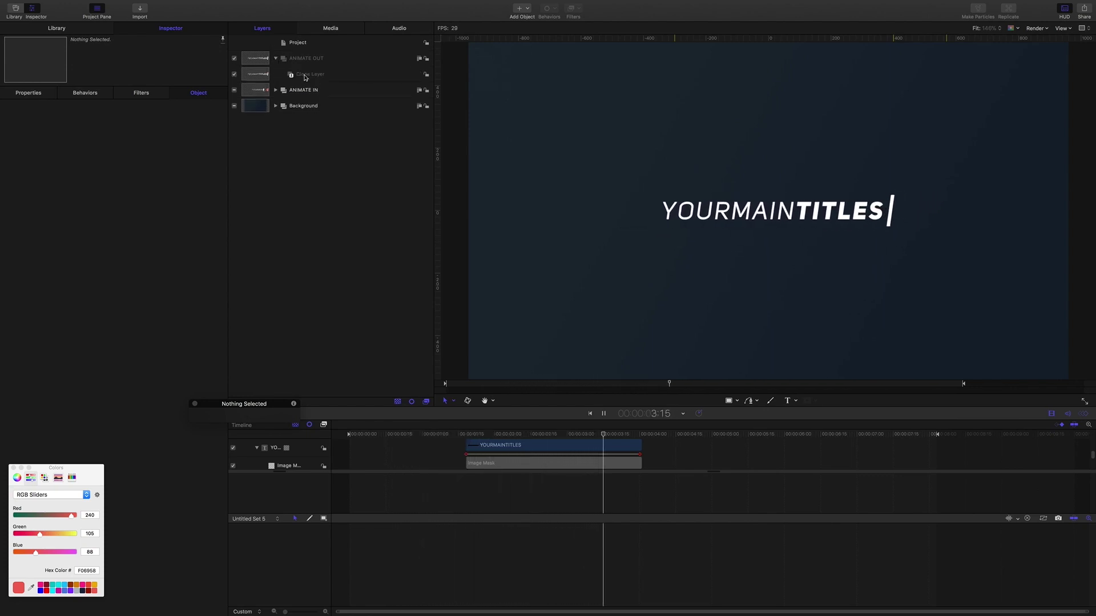
pyautogui.click(276, 90)
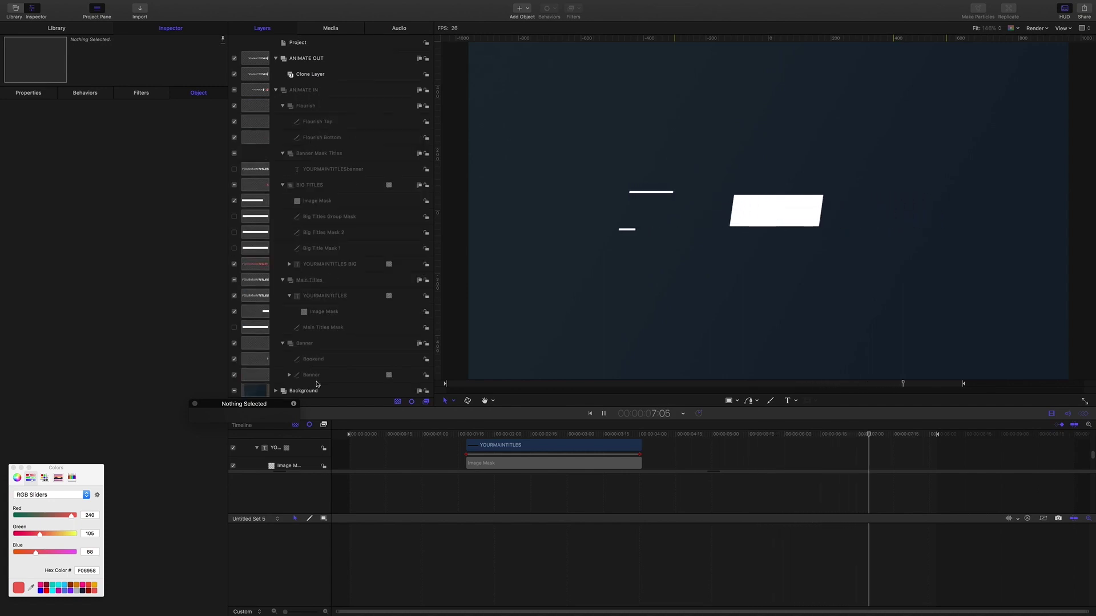
pyautogui.click(276, 91)
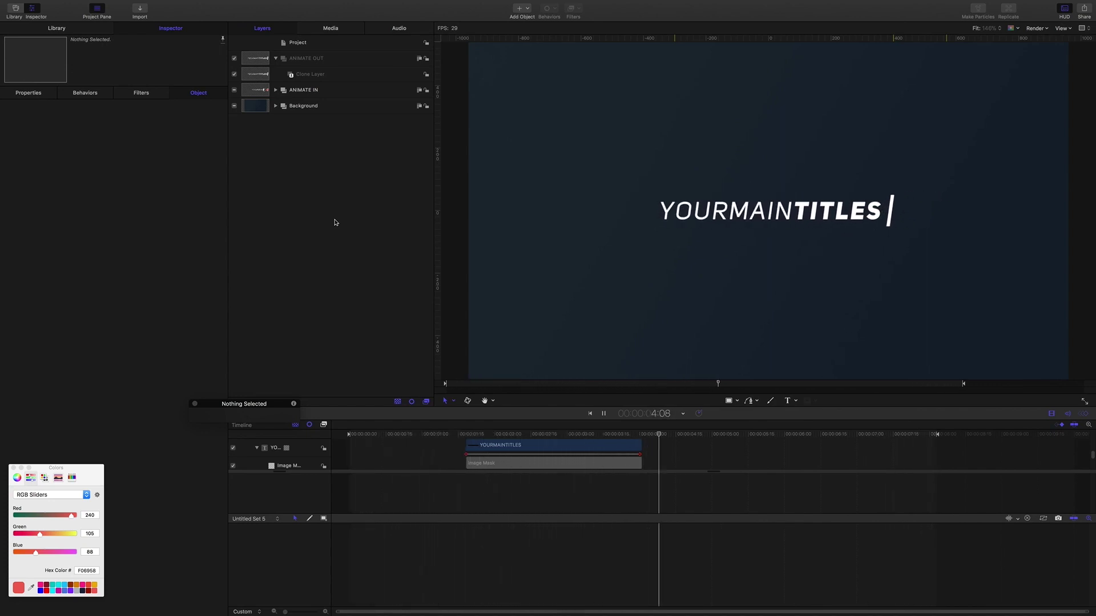
pyautogui.click(276, 106)
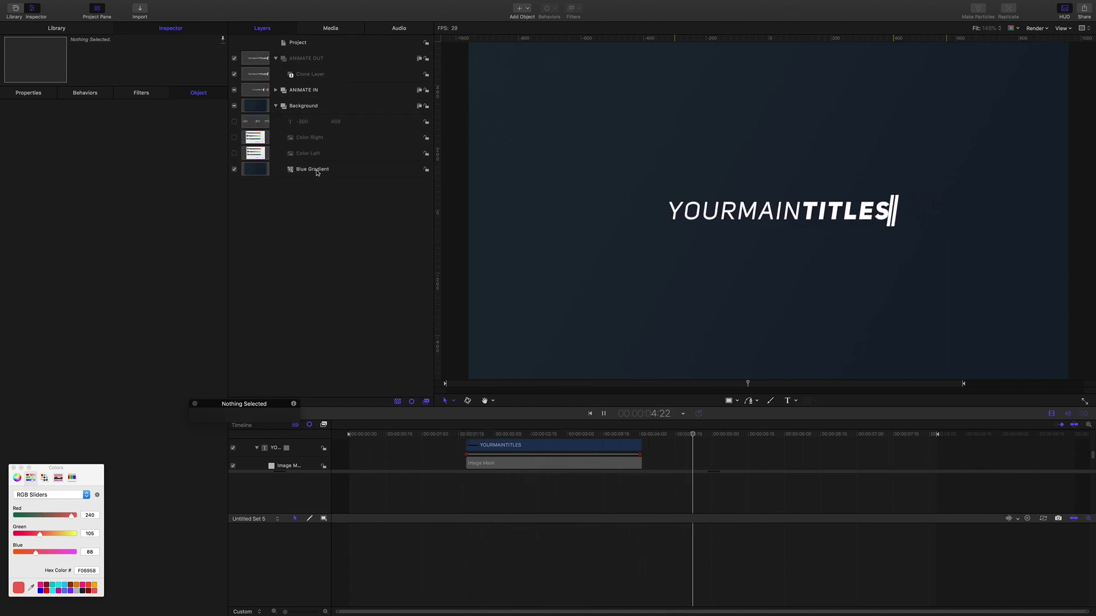
# Review the Color Left and Color Right references, leaving them hidden, and make the position-number text in the Background group visible.
pyautogui.click(234, 153)
pyautogui.click(234, 137)
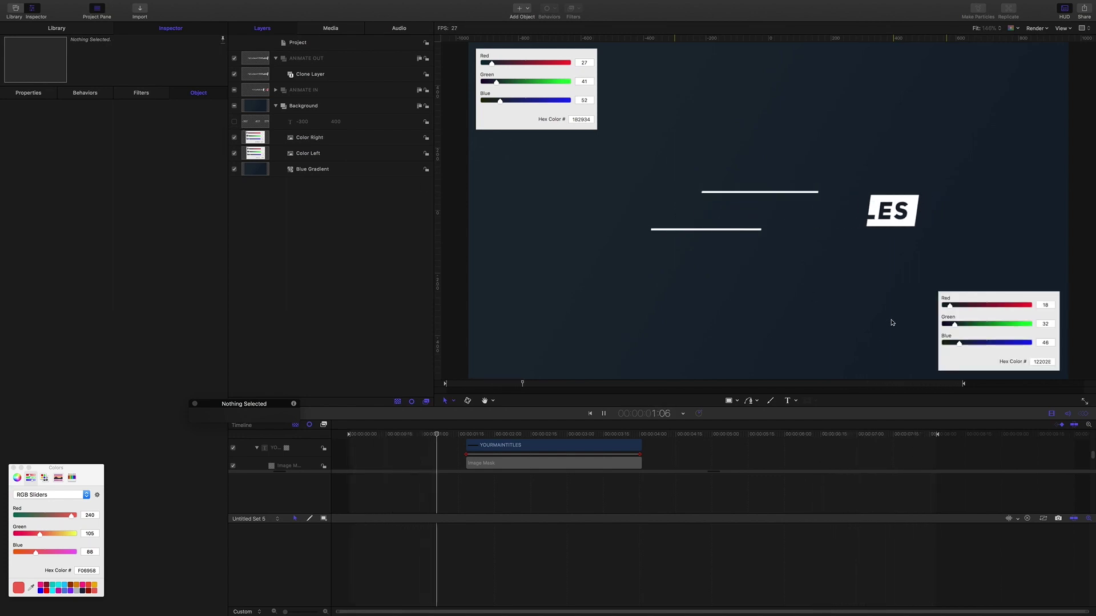
pyautogui.click(234, 122)
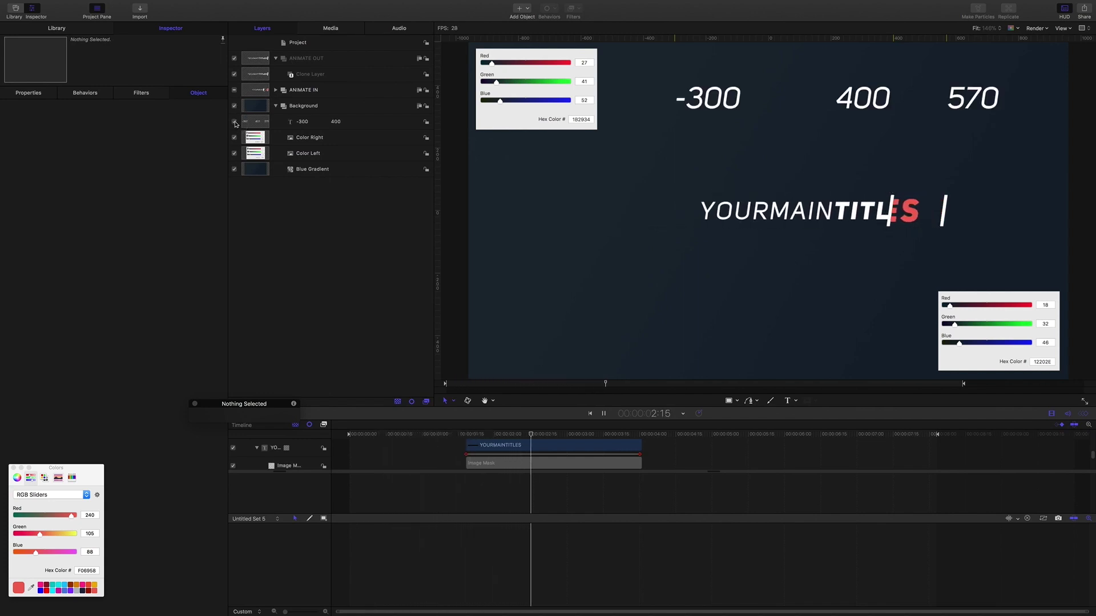
pyautogui.press('space')
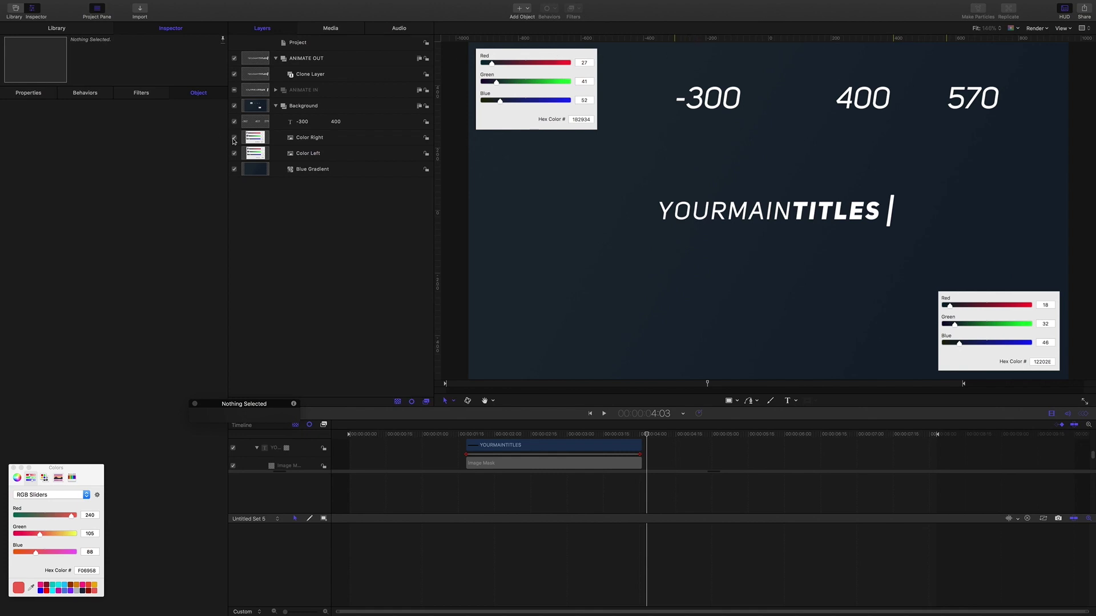
pyautogui.click(234, 138)
pyautogui.click(234, 154)
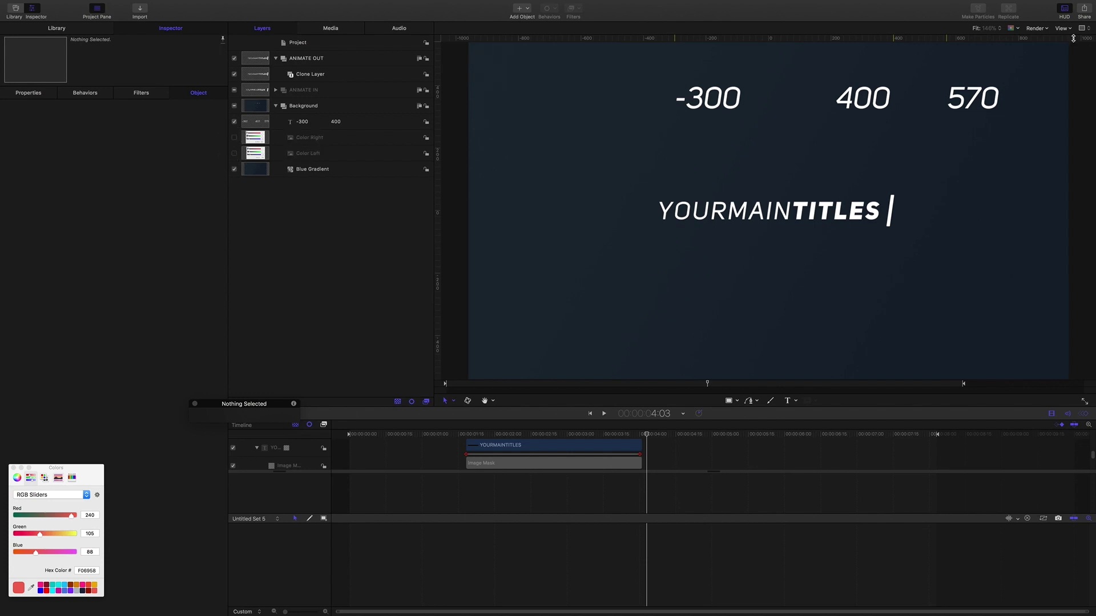
# Display the guides to examine the vertical ones at the position numbers, try pulling one from the vertical ruler, and hide the guides.
pyautogui.click(1062, 28)
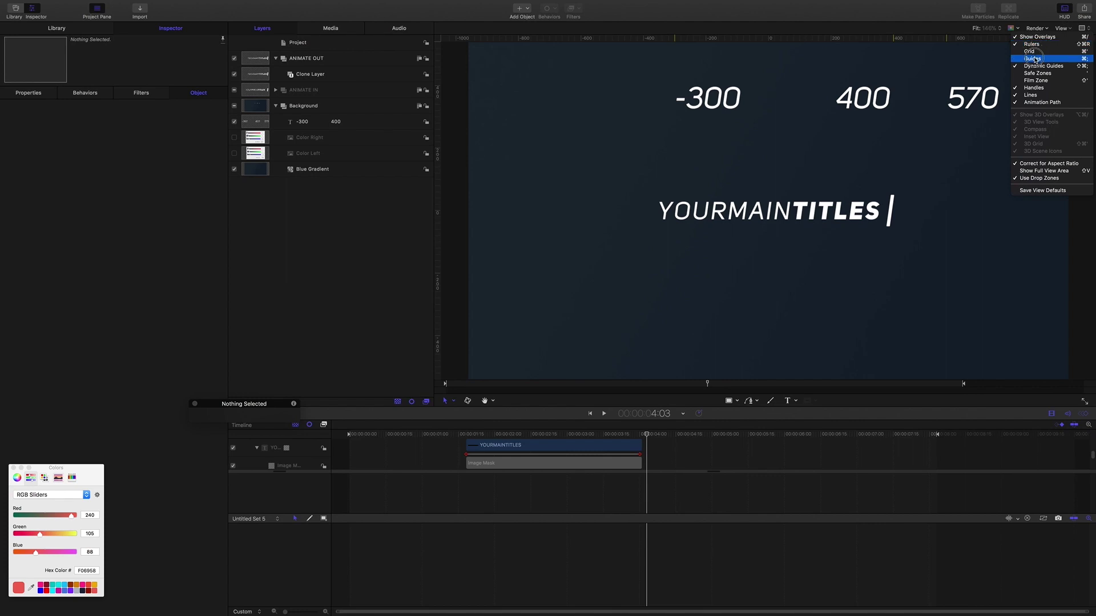
pyautogui.click(1032, 58)
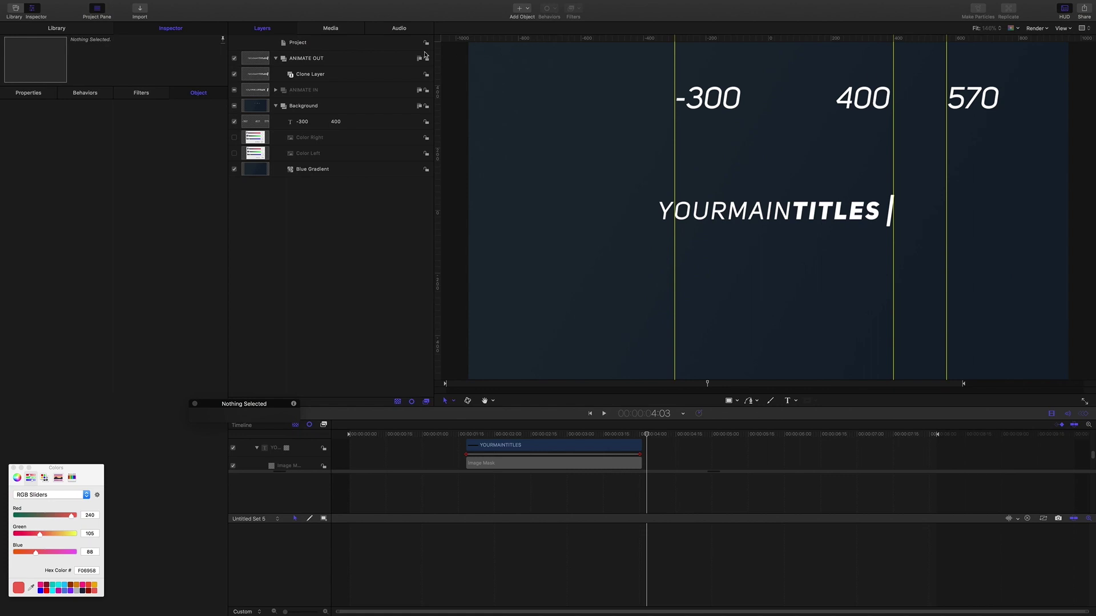
pyautogui.moveTo(439, 57); pyautogui.dragTo(416, 43)
pyautogui.click(1062, 29)
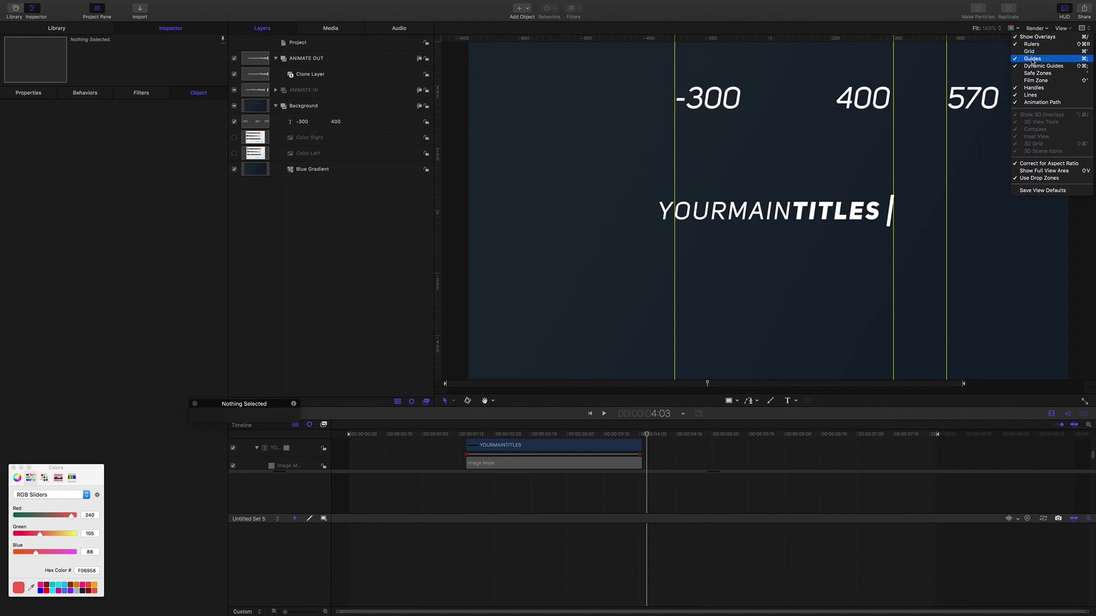
pyautogui.click(1039, 13)
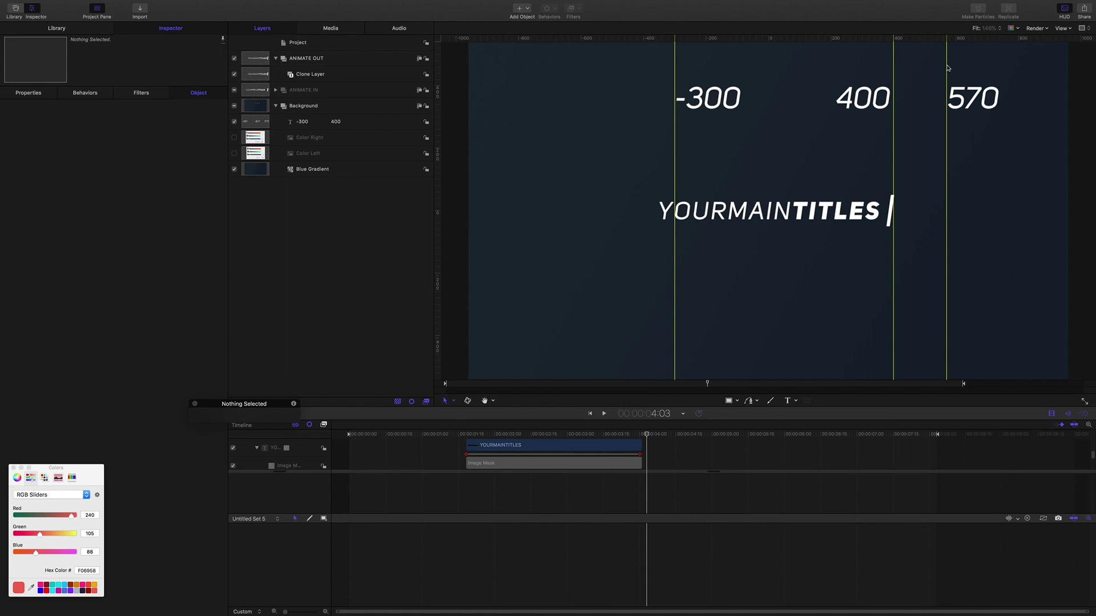
pyautogui.moveTo(440, 65); pyautogui.dragTo(381, 66)
pyautogui.press('super+semicolon')
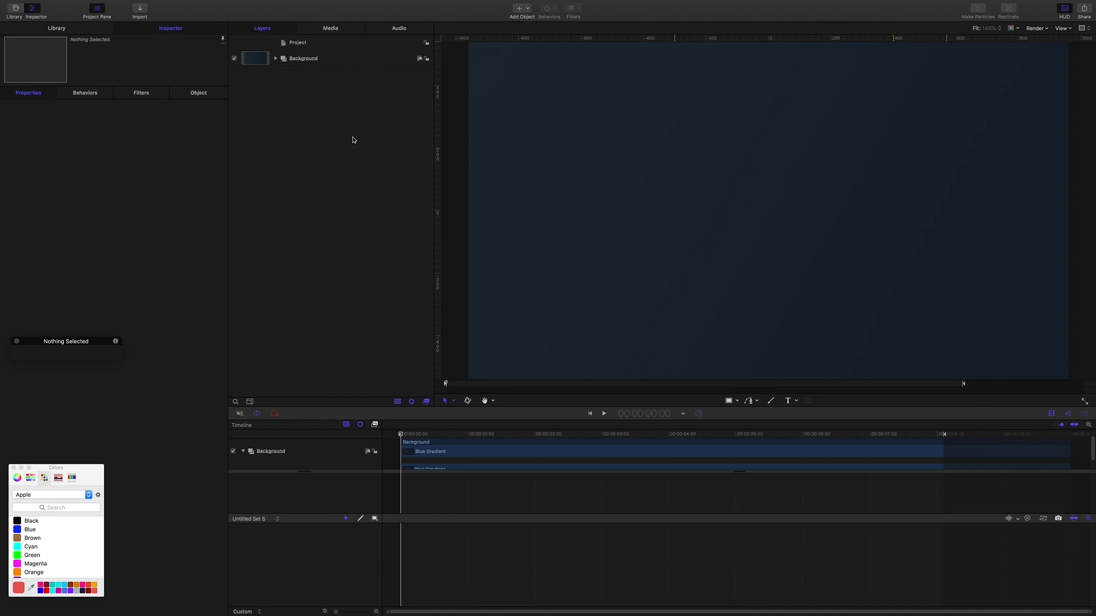
# Create a new group above the Background group and name it Banner.
pyautogui.press('super+shift+n')
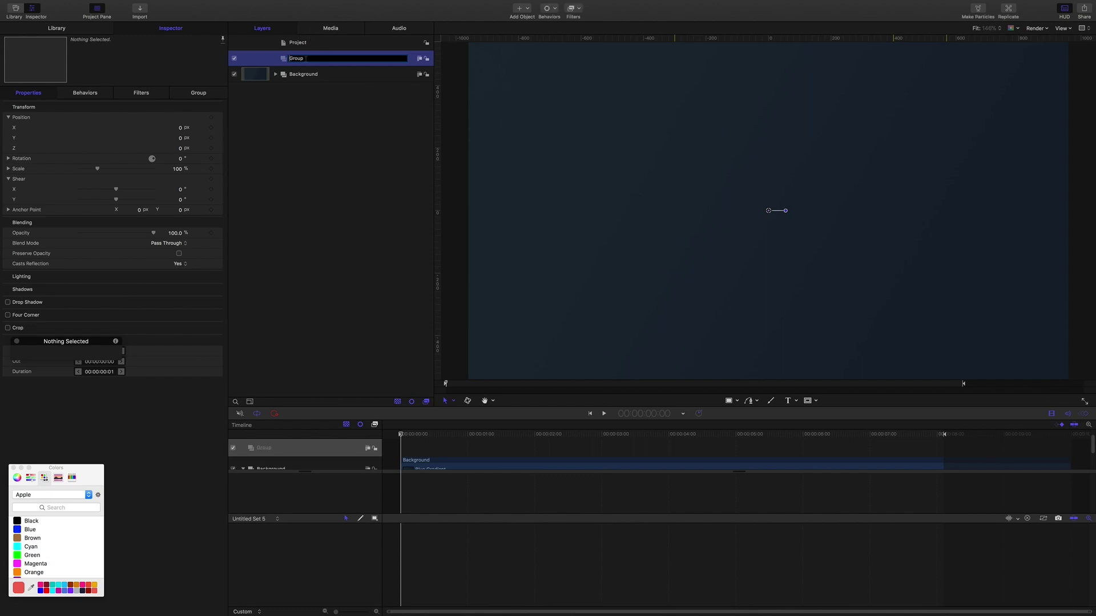
pyautogui.write('Banner')
pyautogui.press('Return')
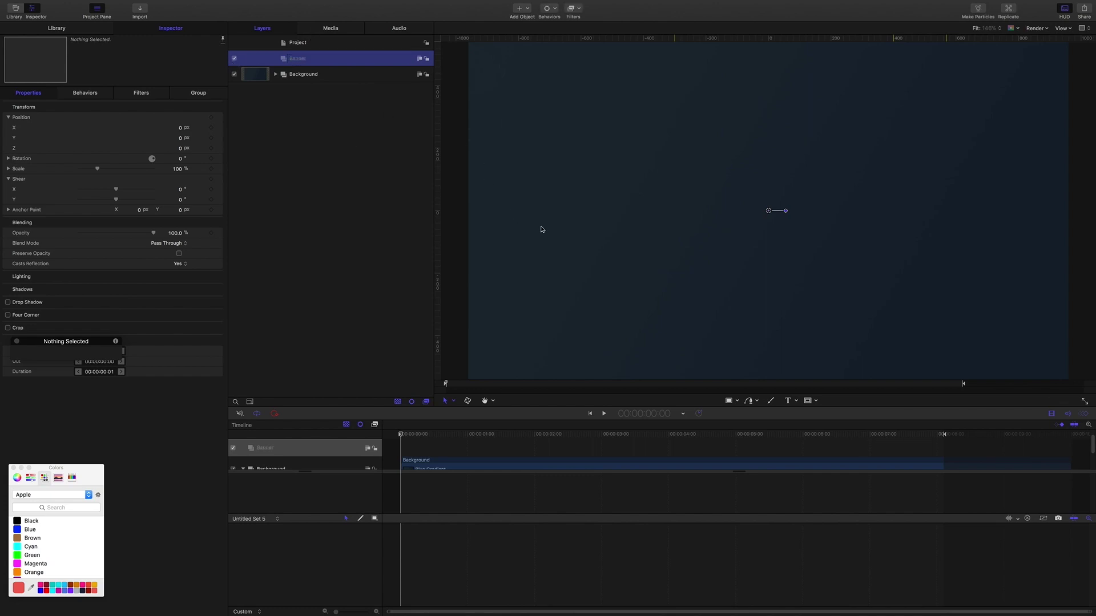
# Draw a horizontal line in the Banner group, centred at about X 156, Y 2 px, and name it Banner.
pyautogui.click(737, 402)
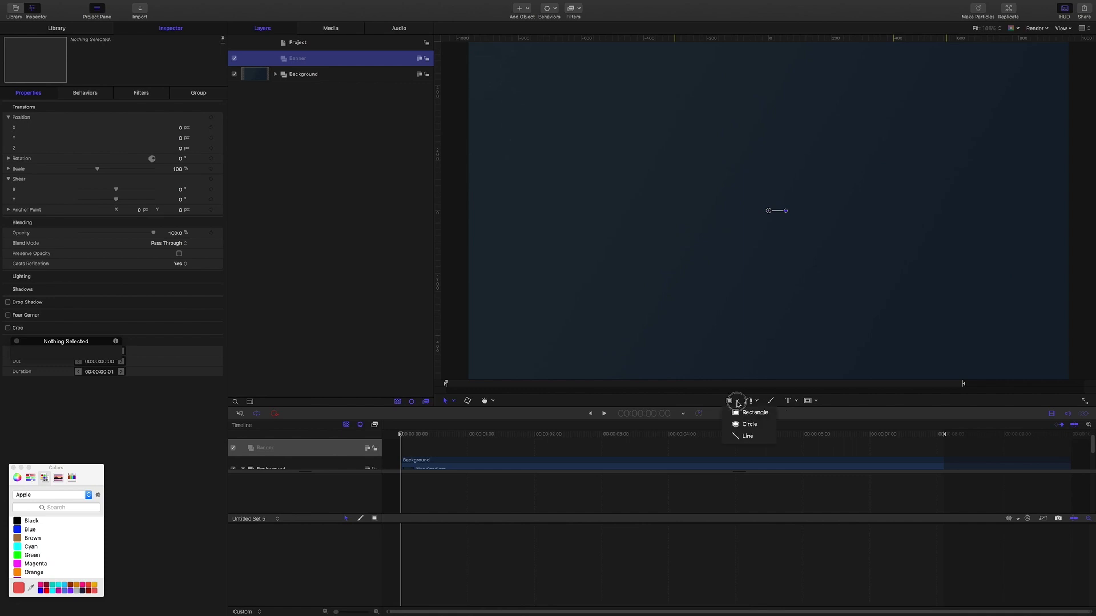
pyautogui.click(741, 437)
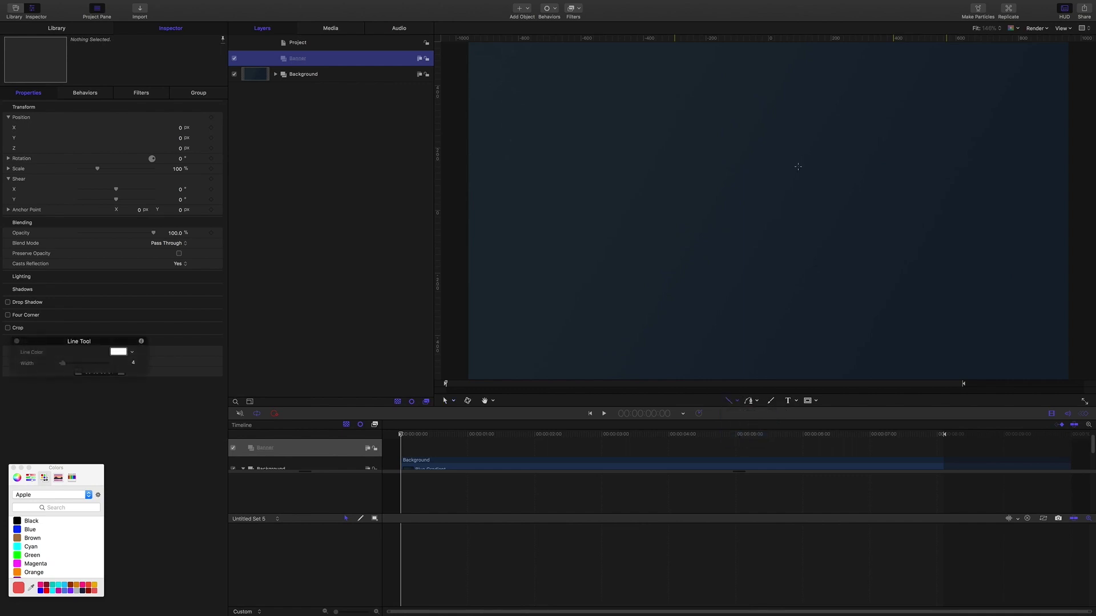
pyautogui.click(693, 211)
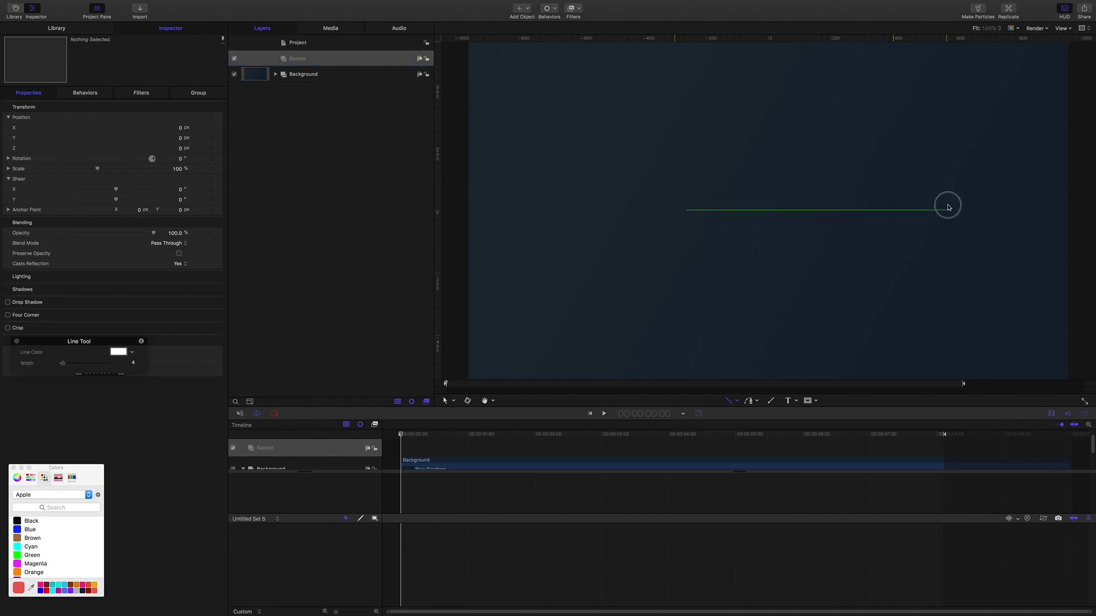
pyautogui.moveTo(948, 207); pyautogui.dragTo(947, 208)
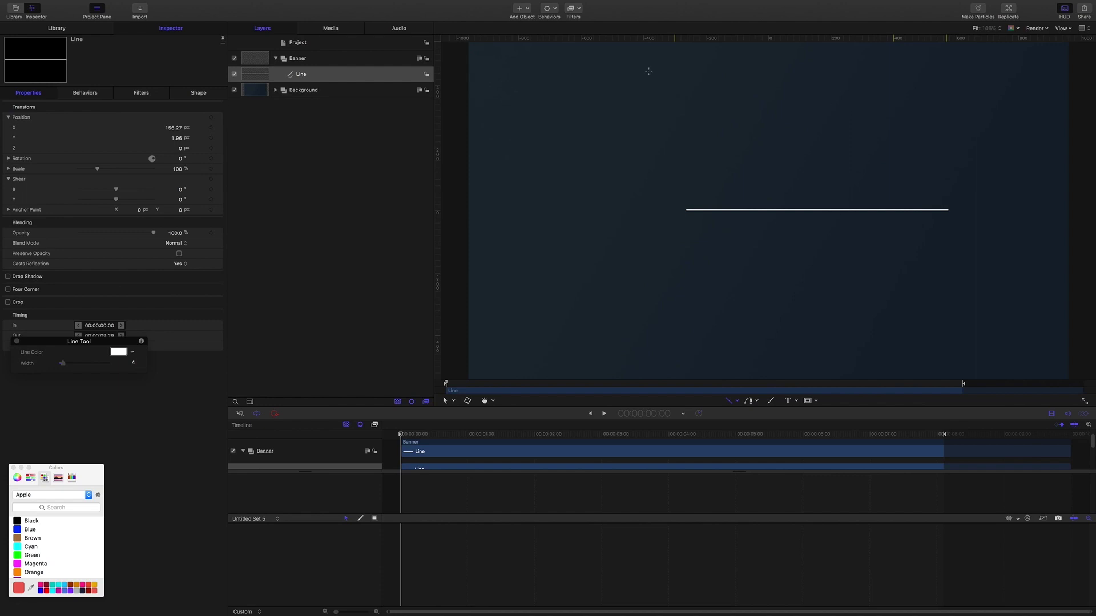
pyautogui.write('Banner')
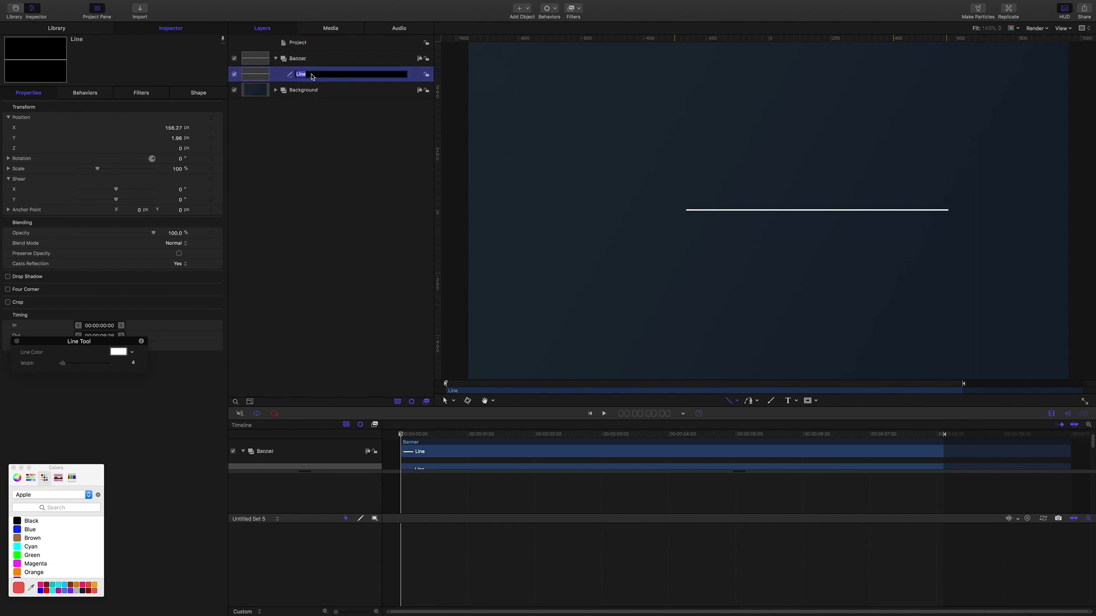
pyautogui.press('Return')
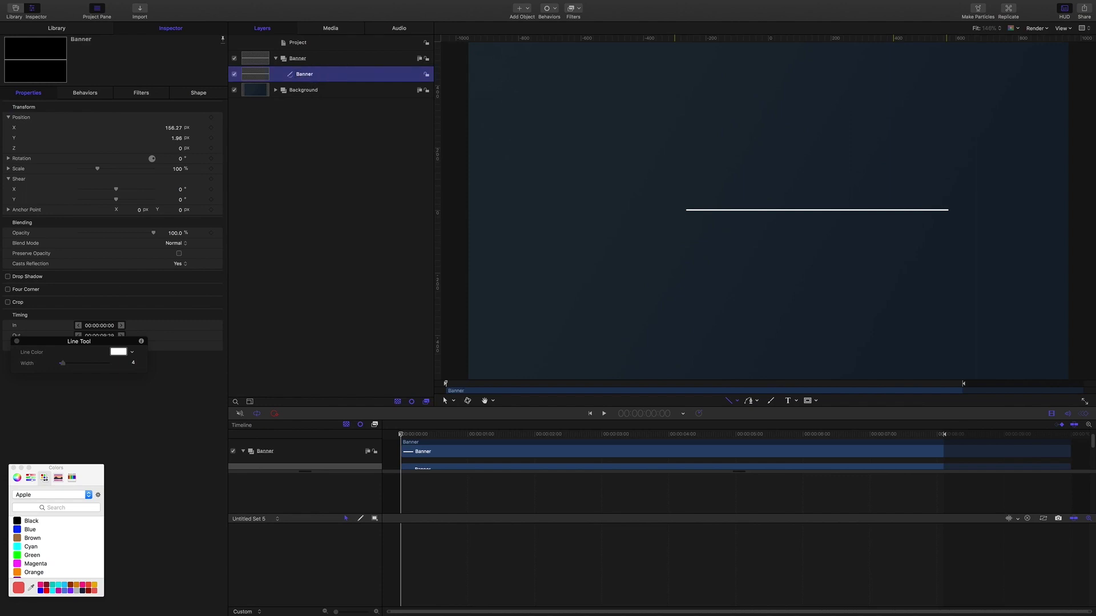
# Set the Banner line's outline width to 102 and its start and end caps to None.
pyautogui.click(198, 93)
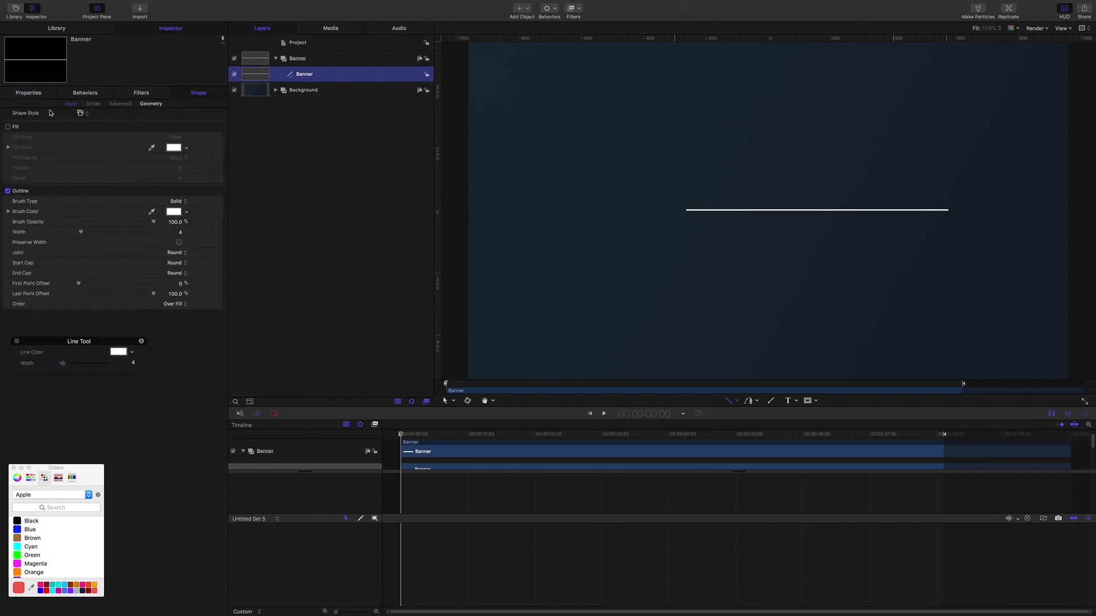
pyautogui.doubleClick(180, 232)
pyautogui.write('102')
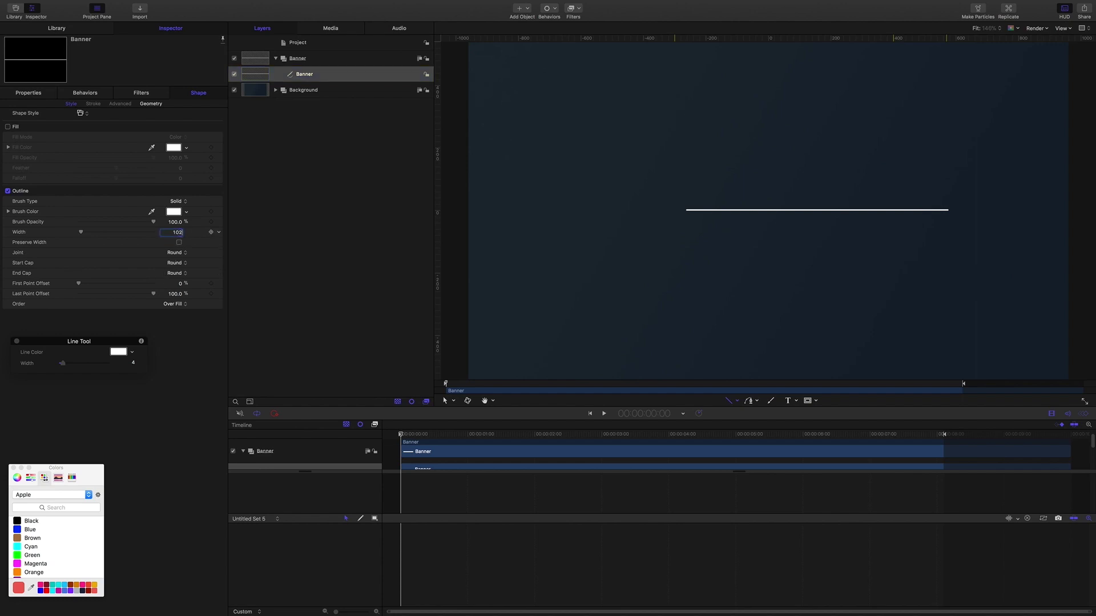
pyautogui.press('Return')
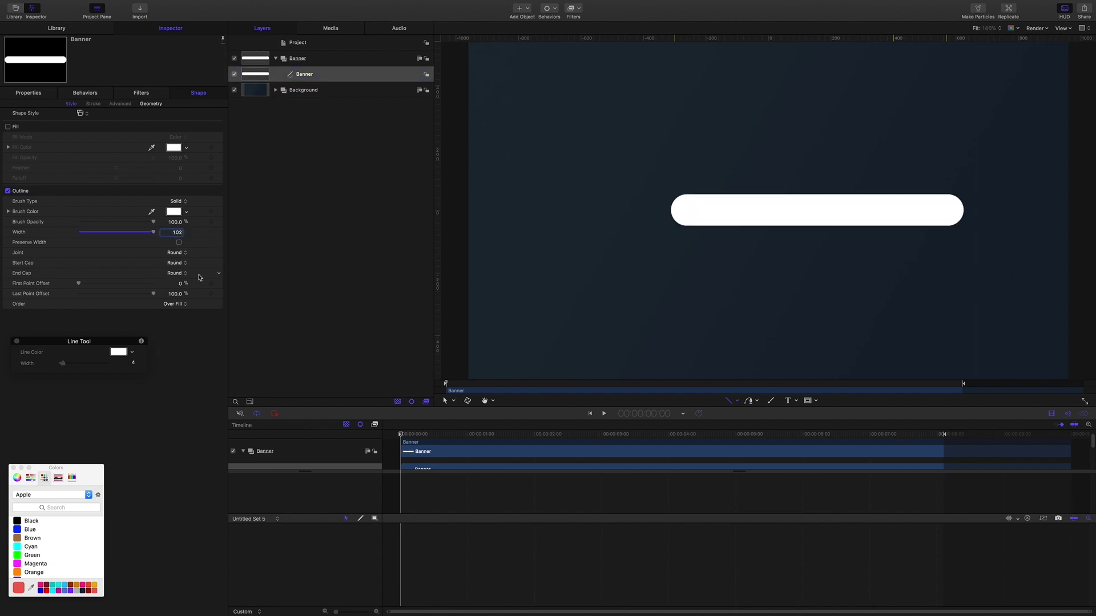
pyautogui.click(184, 264)
pyautogui.click(174, 247)
pyautogui.click(182, 273)
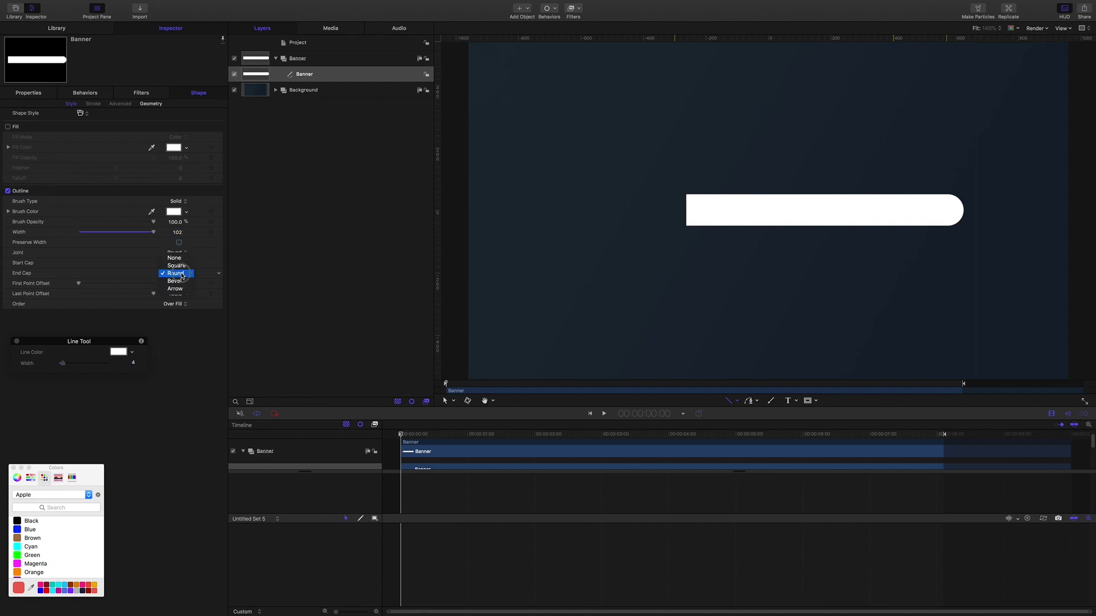
pyautogui.click(181, 258)
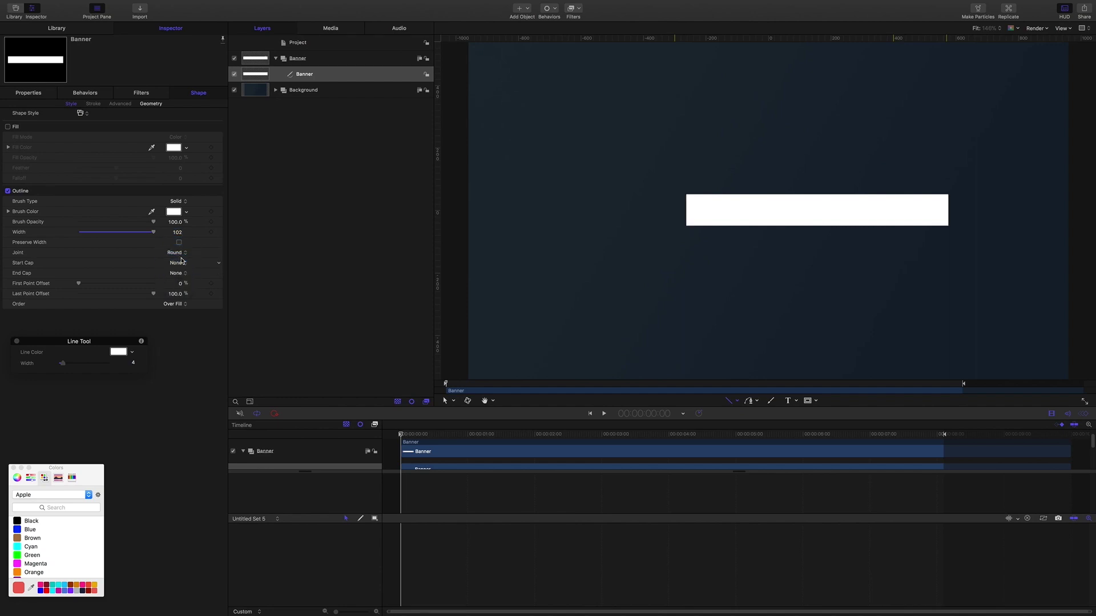
# Set the Banner line's Y position to 0 px and its X shear to 8 degrees.
pyautogui.click(30, 93)
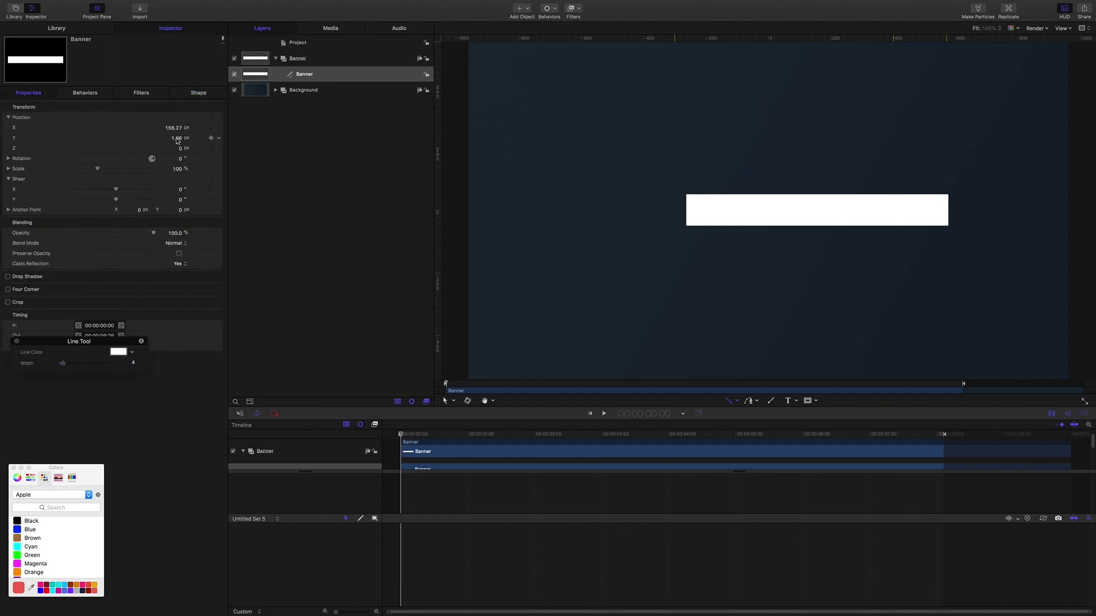
pyautogui.click(177, 139)
pyautogui.write('0')
pyautogui.press('Return')
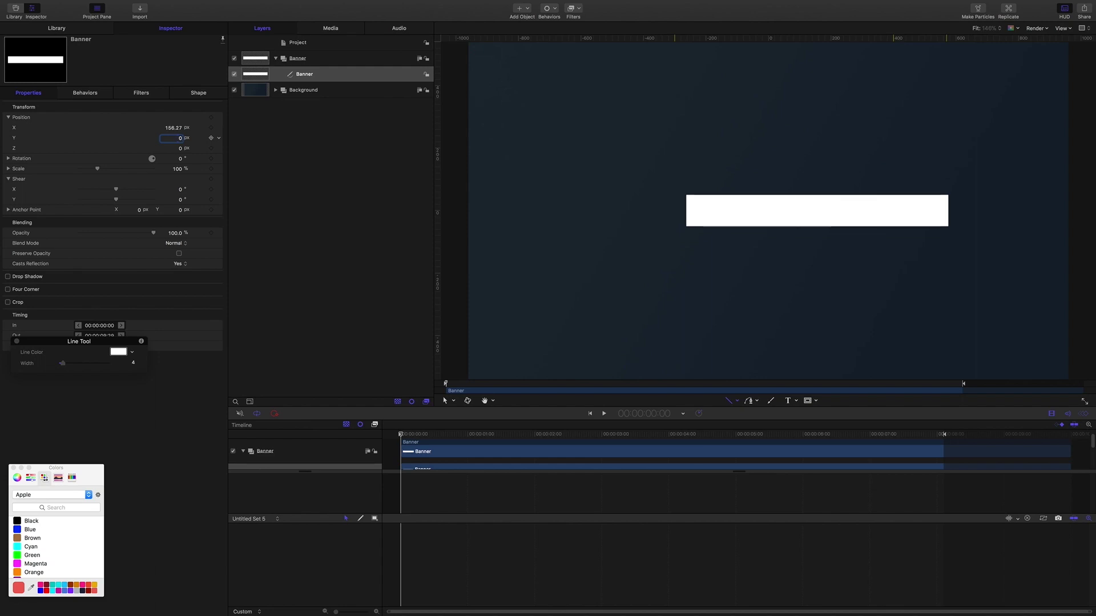
pyautogui.click(9, 179)
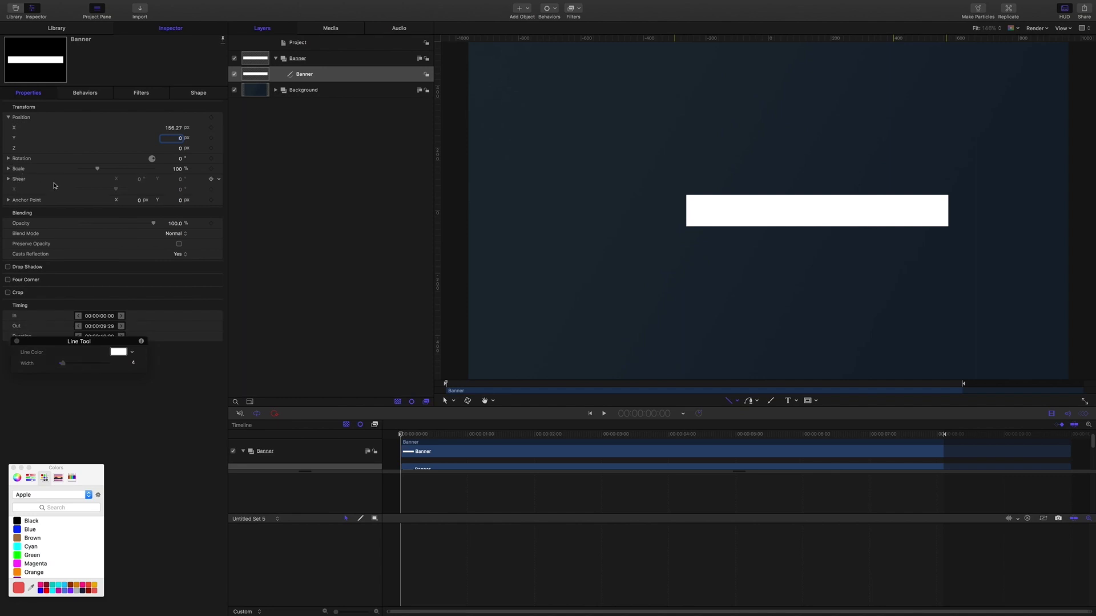
pyautogui.click(9, 179)
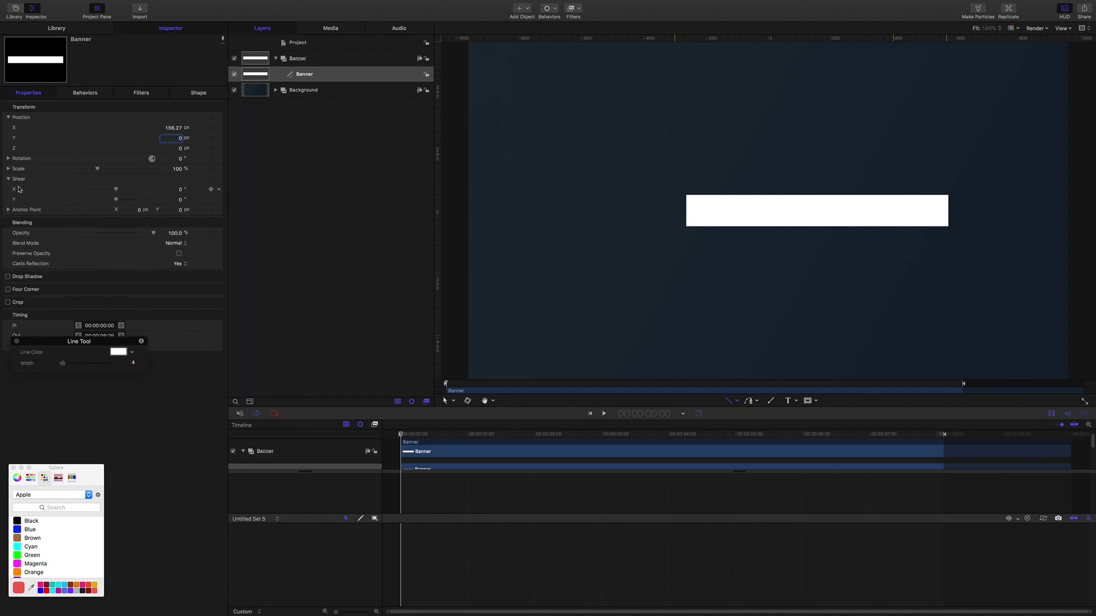
pyautogui.click(179, 190)
pyautogui.write('8.')
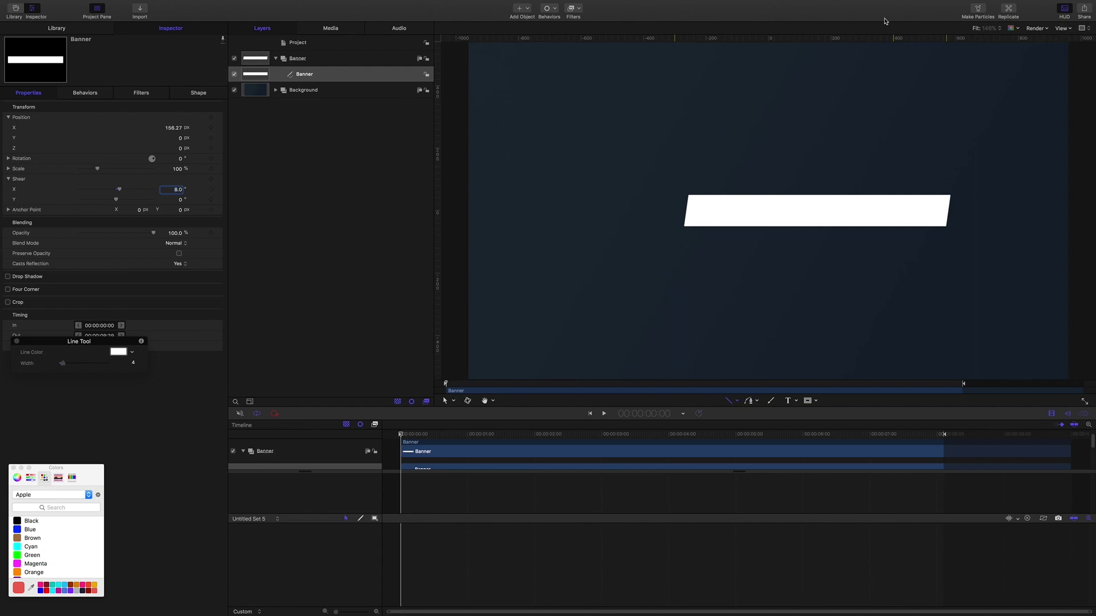
# Show the guides, stretch both ends of the Banner line to meet the two outermost vertical guides, and hide the guides.
pyautogui.press('super+semicolon')
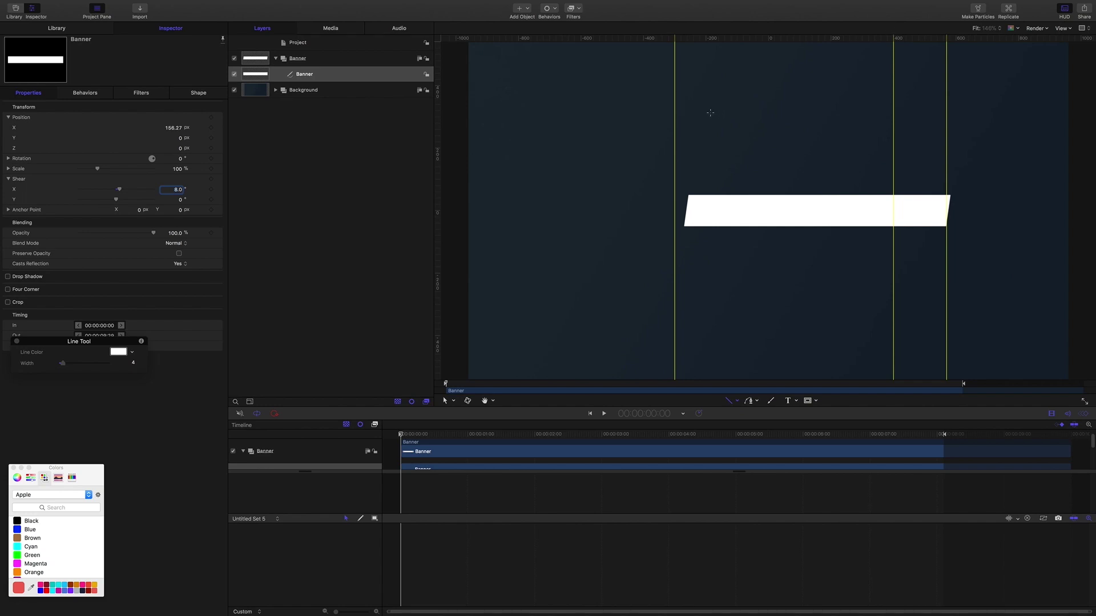
pyautogui.press('s')
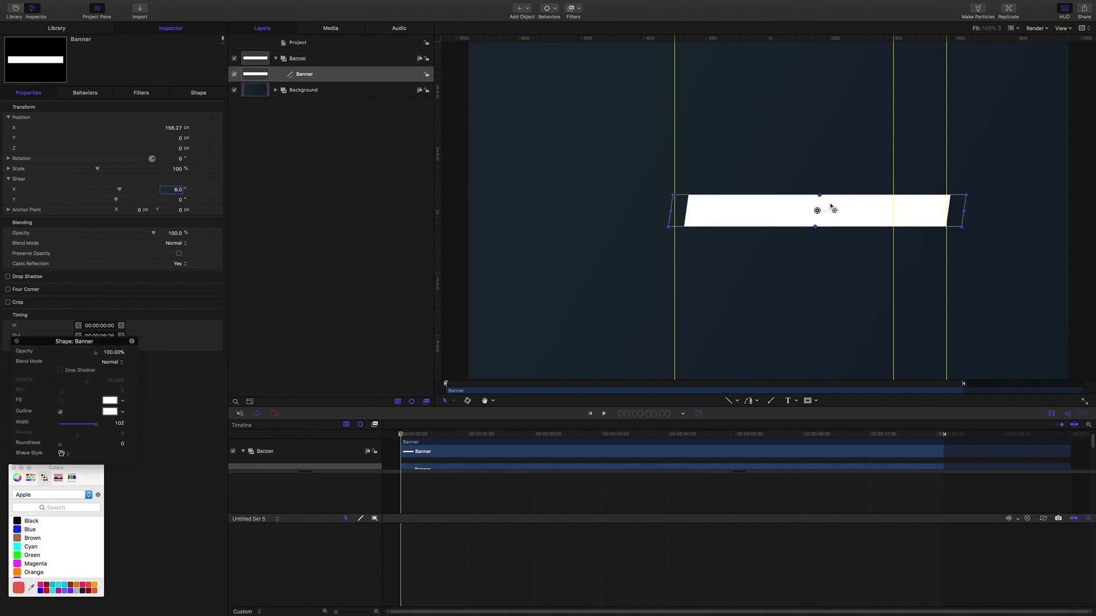
pyautogui.moveTo(670, 211); pyautogui.dragTo(659, 211)
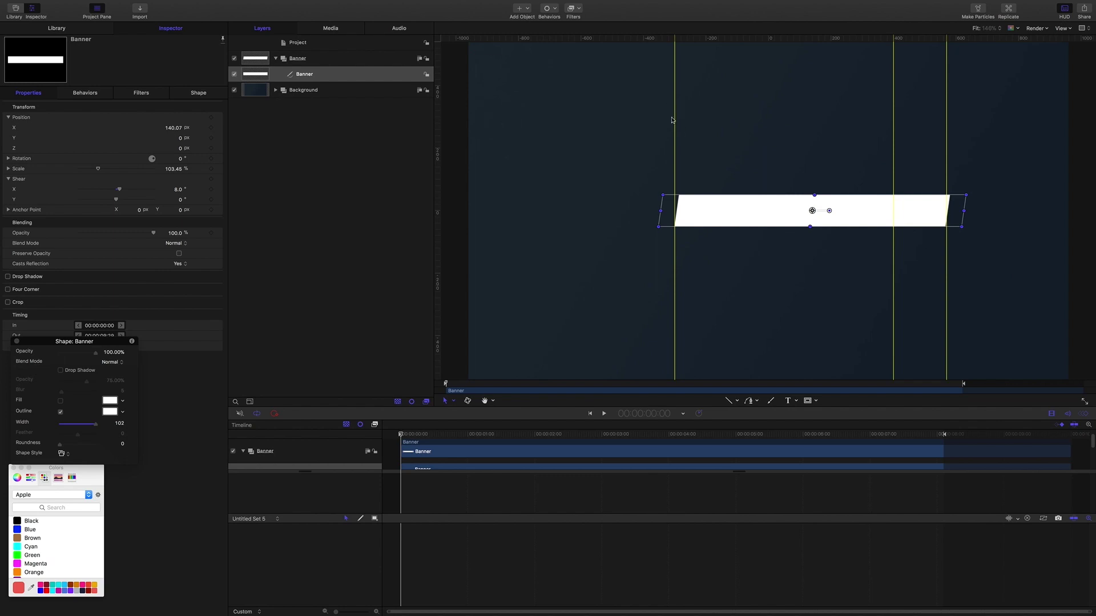
pyautogui.moveTo(964, 211); pyautogui.dragTo(959, 210)
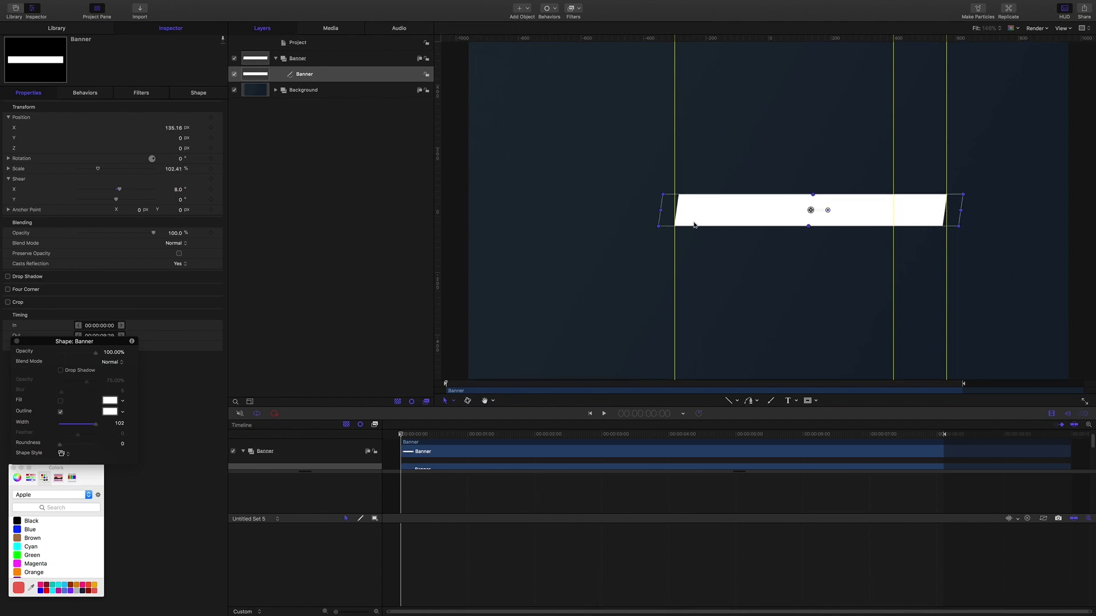
pyautogui.click(650, 209)
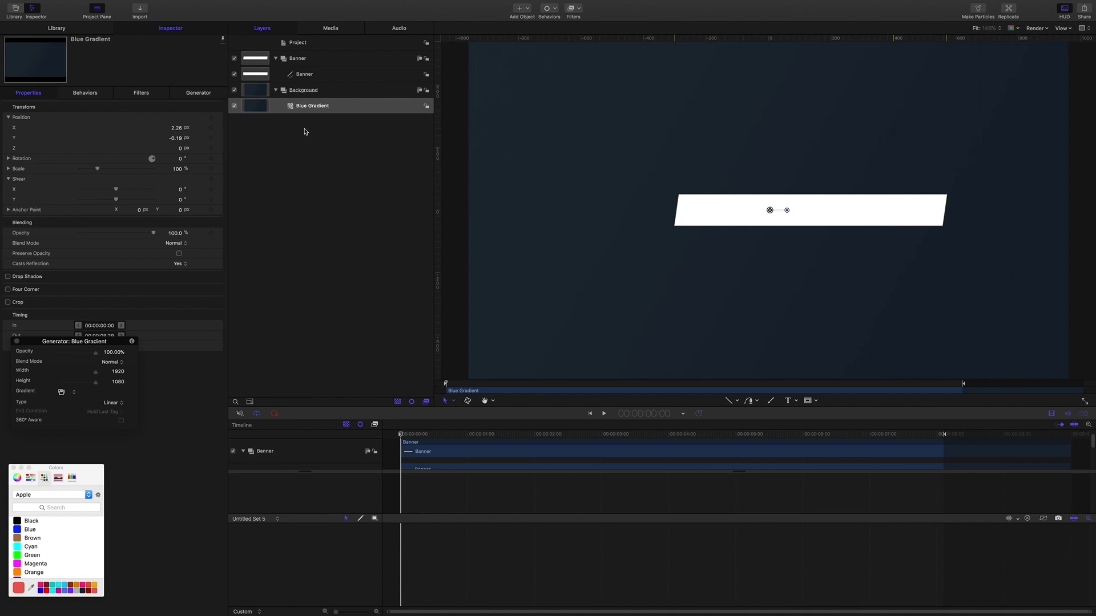
# Add a keyframe to the Banner line's outline Last Point Offset at the start of the timeline and set it to 0%.
pyautogui.click(301, 77)
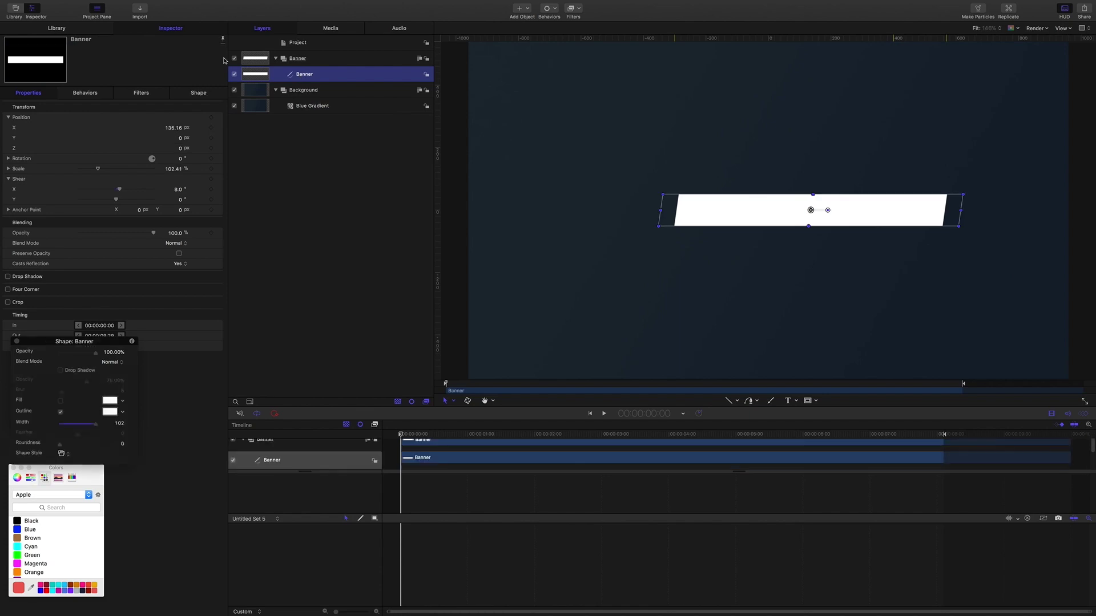
pyautogui.click(201, 93)
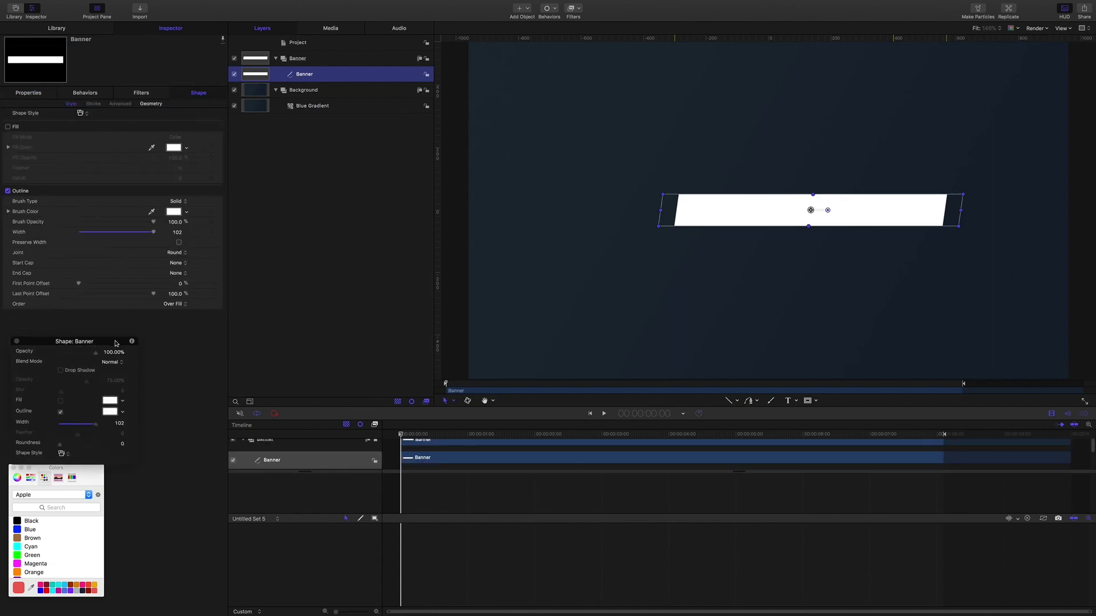
pyautogui.moveTo(116, 344); pyautogui.dragTo(189, 475)
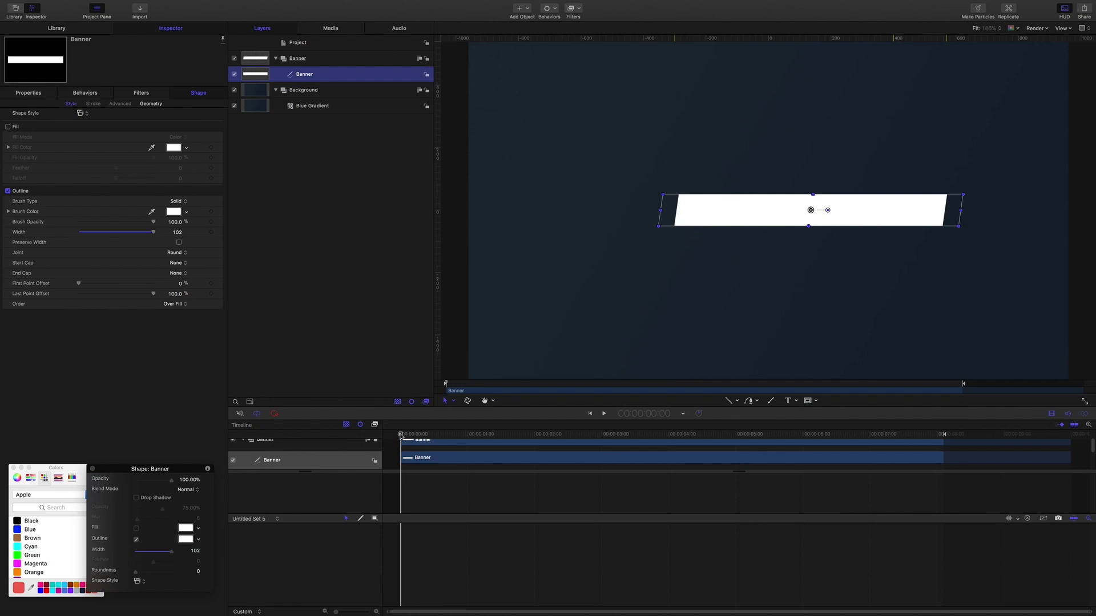
pyautogui.click(212, 294)
pyautogui.moveTo(153, 295); pyautogui.dragTo(7, 292)
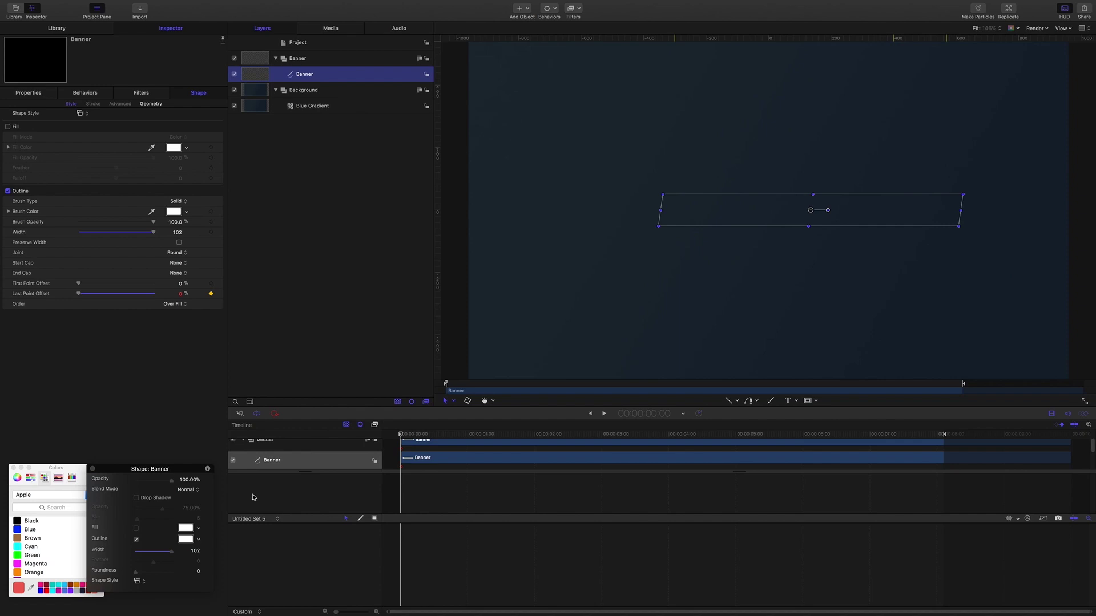
# Show the animated curves and keyframe the Banner line's Last Point Offset at 100% at 2:00.
pyautogui.click(269, 519)
pyautogui.click(268, 407)
pyautogui.click(662, 416)
pyautogui.write('2.0')
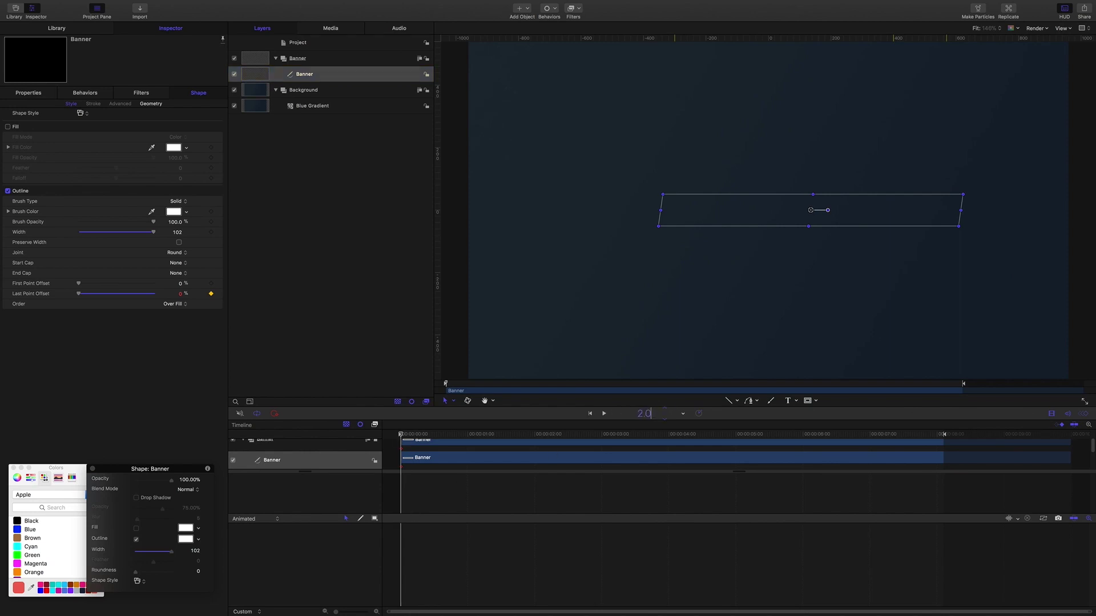
pyautogui.press('Return')
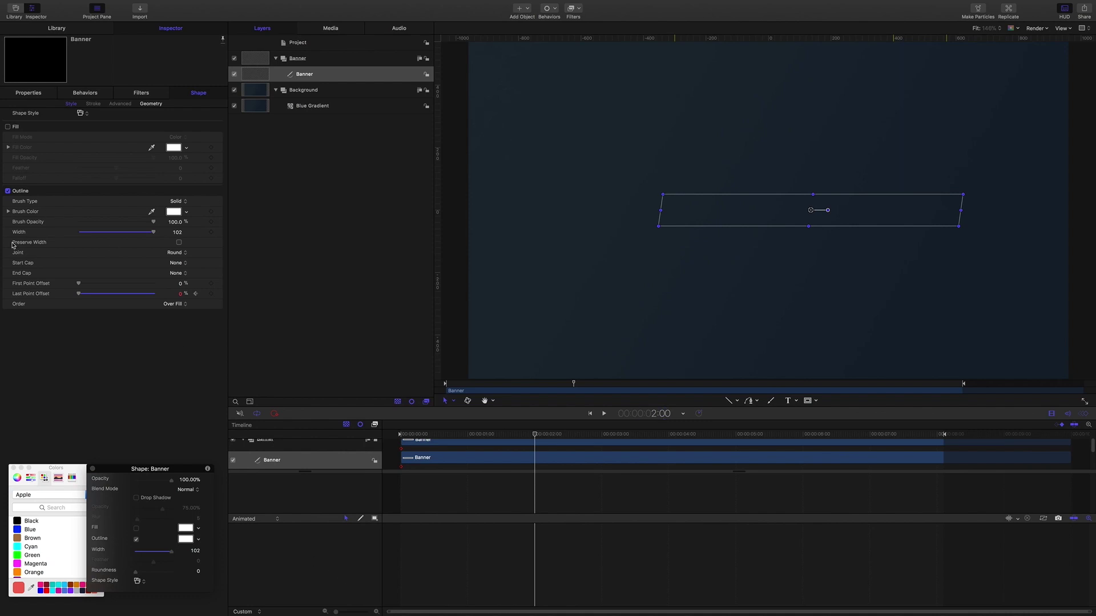
pyautogui.moveTo(78, 294); pyautogui.dragTo(186, 298)
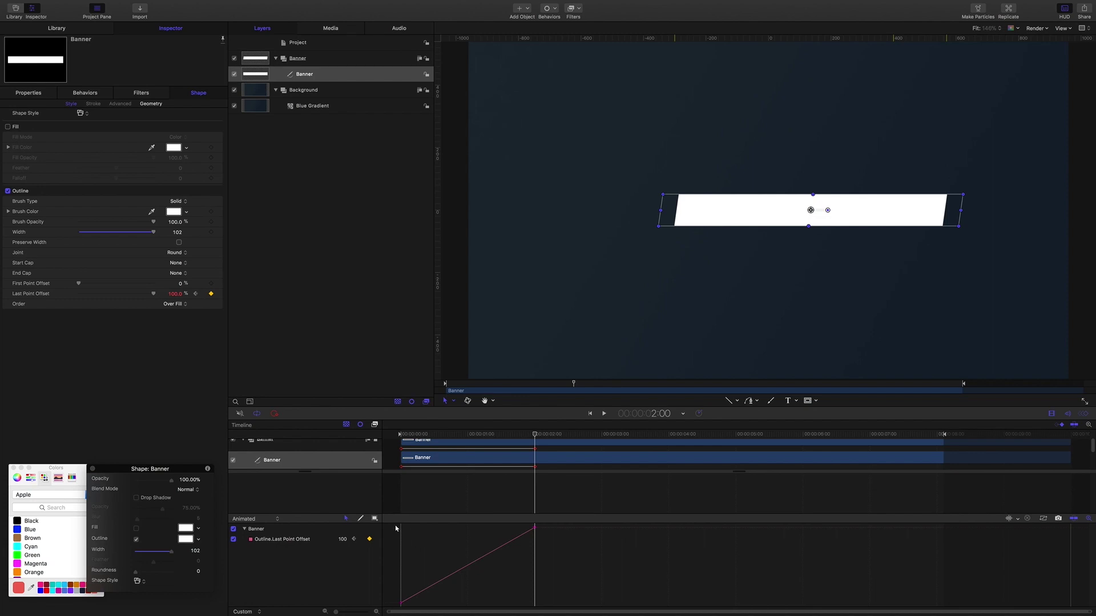
# Set the interpolation of both Last Point Offset keyframes to Bezier.
pyautogui.moveTo(389, 524); pyautogui.dragTo(558, 610)
pyautogui.rightClick(534, 528)
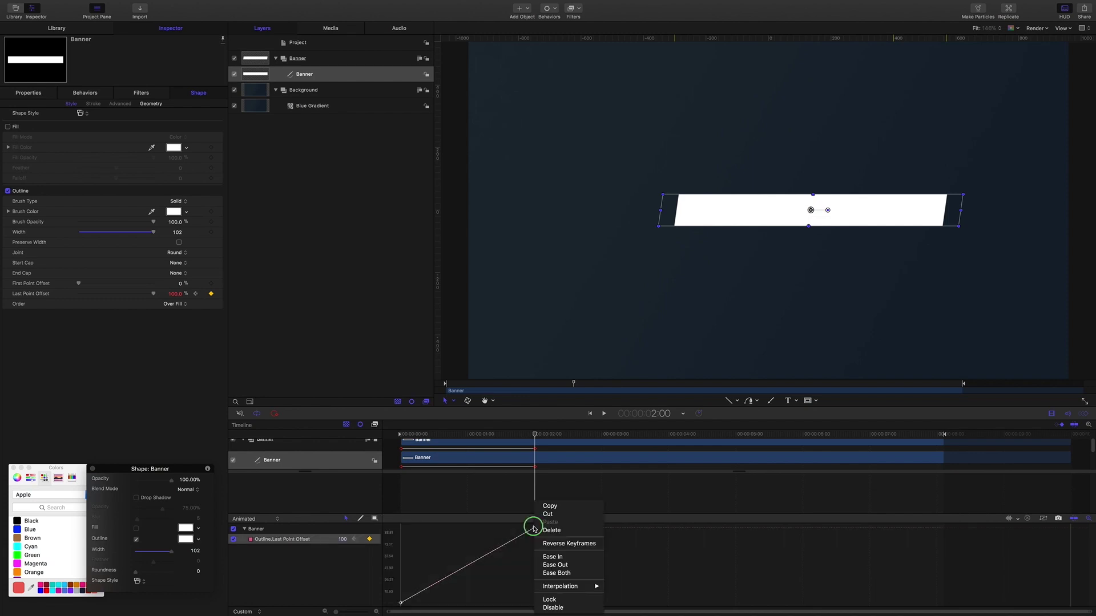
pyautogui.moveTo(562, 587)
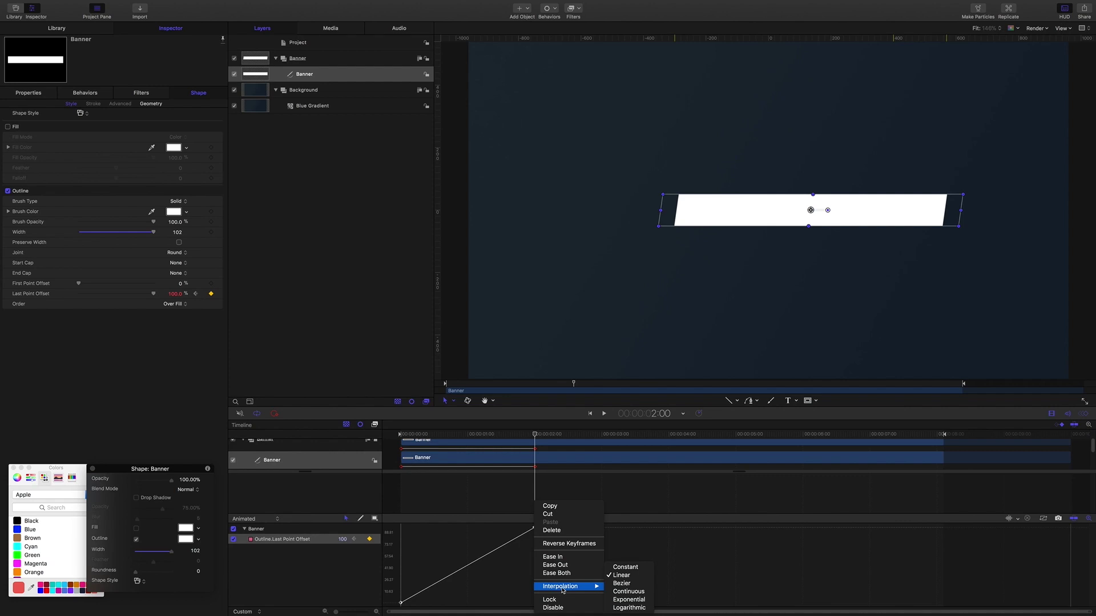
pyautogui.click(622, 584)
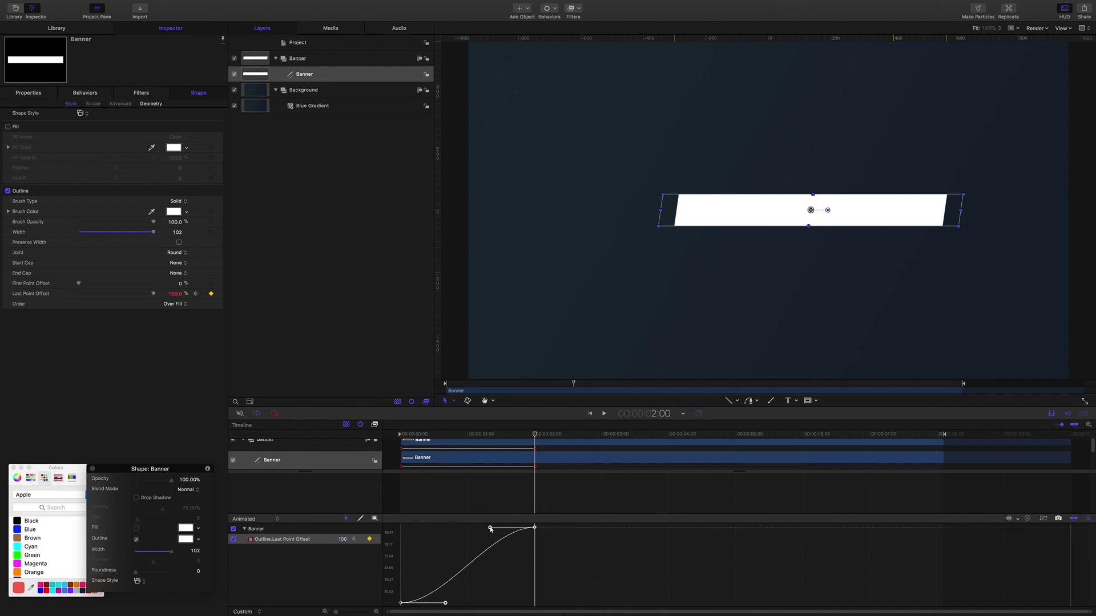
# Stretch the first keyframe's Bezier handle past the one-second mark and the last keyframe's handle back near the curve's start, and preview the animation.
pyautogui.rightClick(490, 528)
pyautogui.moveTo(421, 570); pyautogui.dragTo(390, 609)
pyautogui.rightClick(447, 604)
pyautogui.moveTo(534, 436); pyautogui.dragTo(450, 449)
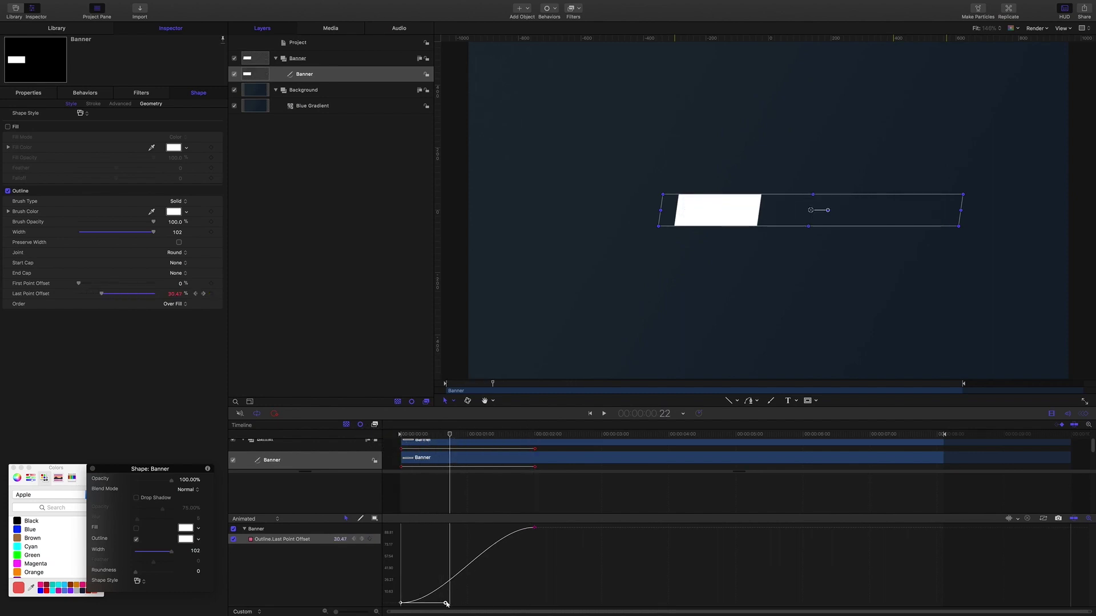
pyautogui.moveTo(446, 604); pyautogui.dragTo(493, 605)
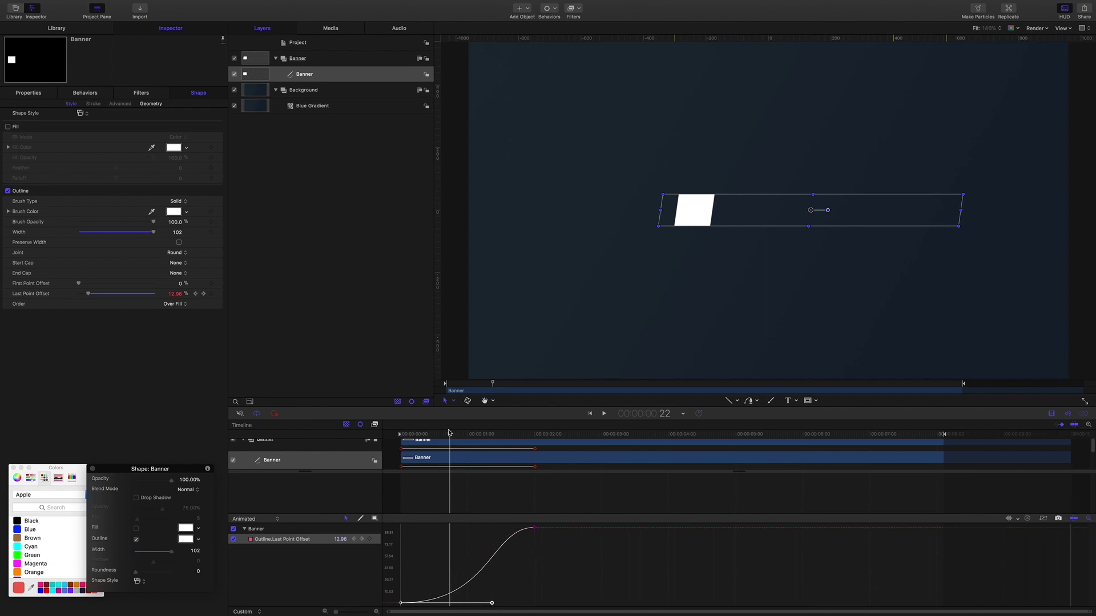
pyautogui.click(542, 568)
pyautogui.moveTo(490, 529); pyautogui.dragTo(416, 529)
pyautogui.moveTo(457, 445); pyautogui.dragTo(401, 477)
pyautogui.press('space')
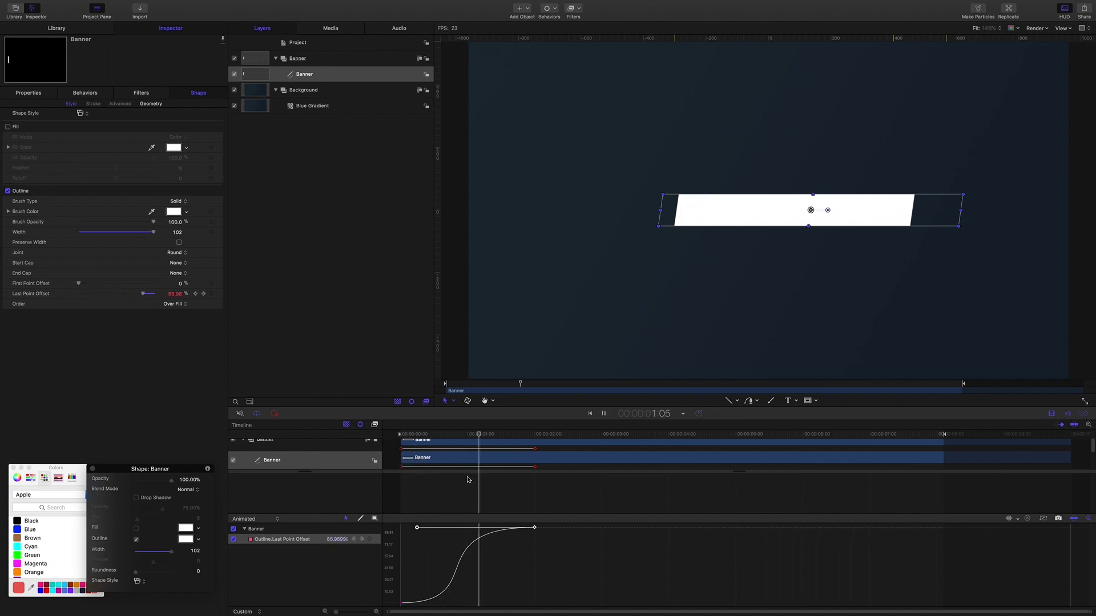
pyautogui.click(603, 414)
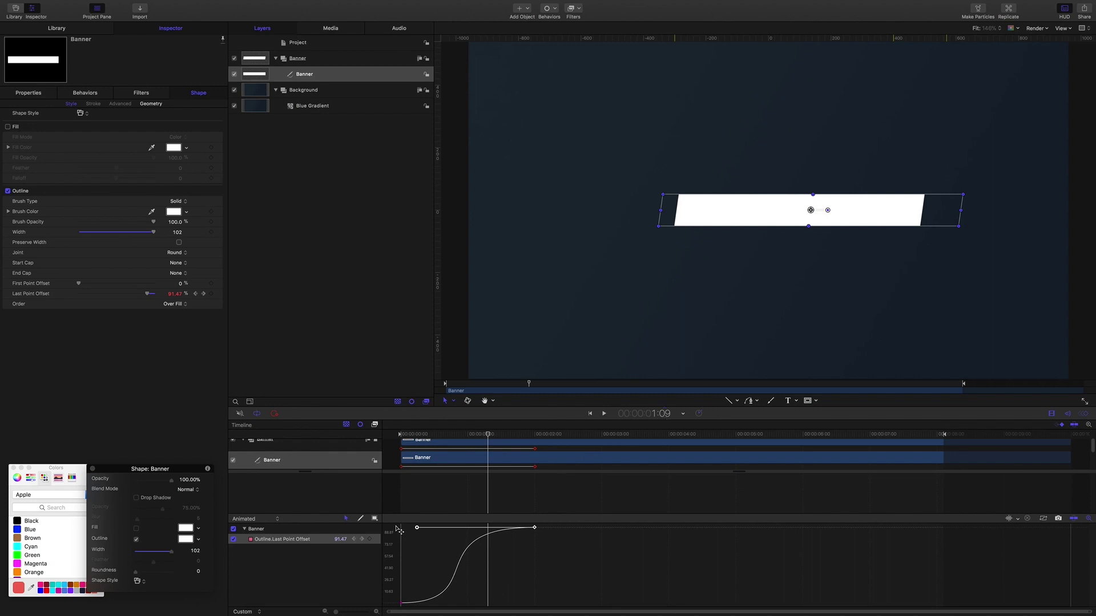
# Select and copy both Last Point Offset keyframes from the curve.
pyautogui.click(412, 539)
pyautogui.moveTo(391, 526); pyautogui.dragTo(575, 600)
pyautogui.rightClick(535, 528)
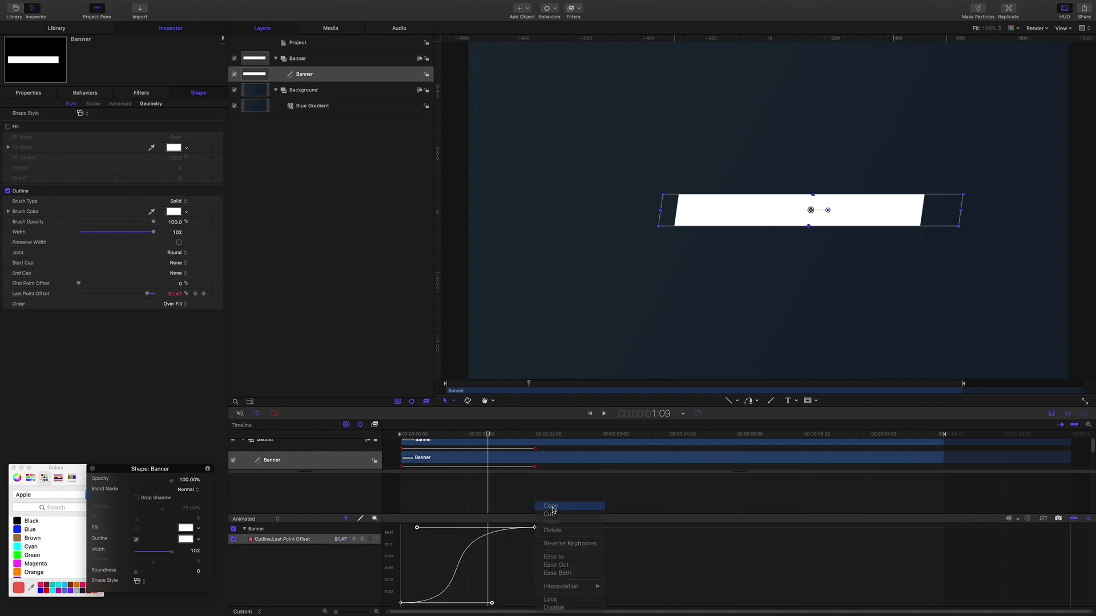
pyautogui.click(551, 507)
# Move the playhead to frame 10, show First Point Offset in the keyframe editor, and paste the copied keyframes into it.
pyautogui.click(662, 413)
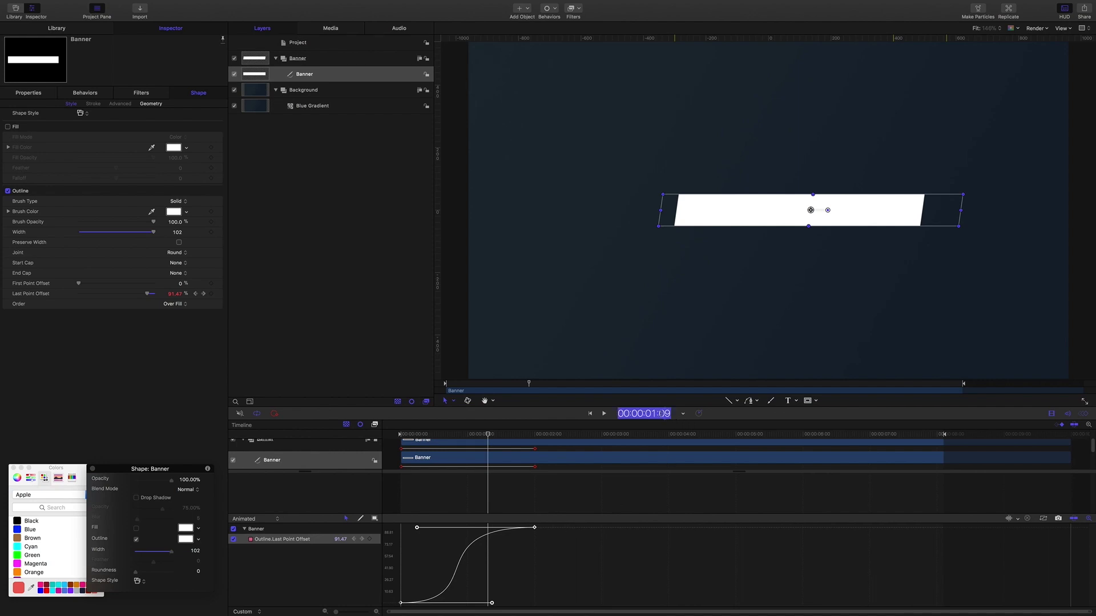
pyautogui.write('10')
pyautogui.press('Return')
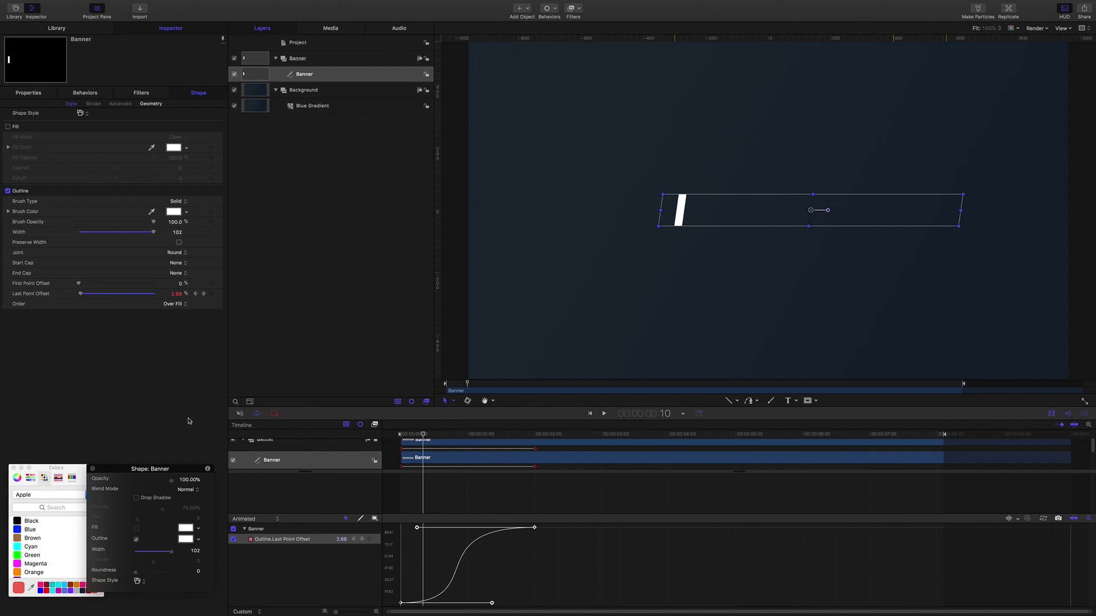
pyautogui.click(39, 286)
pyautogui.rightClick(39, 286)
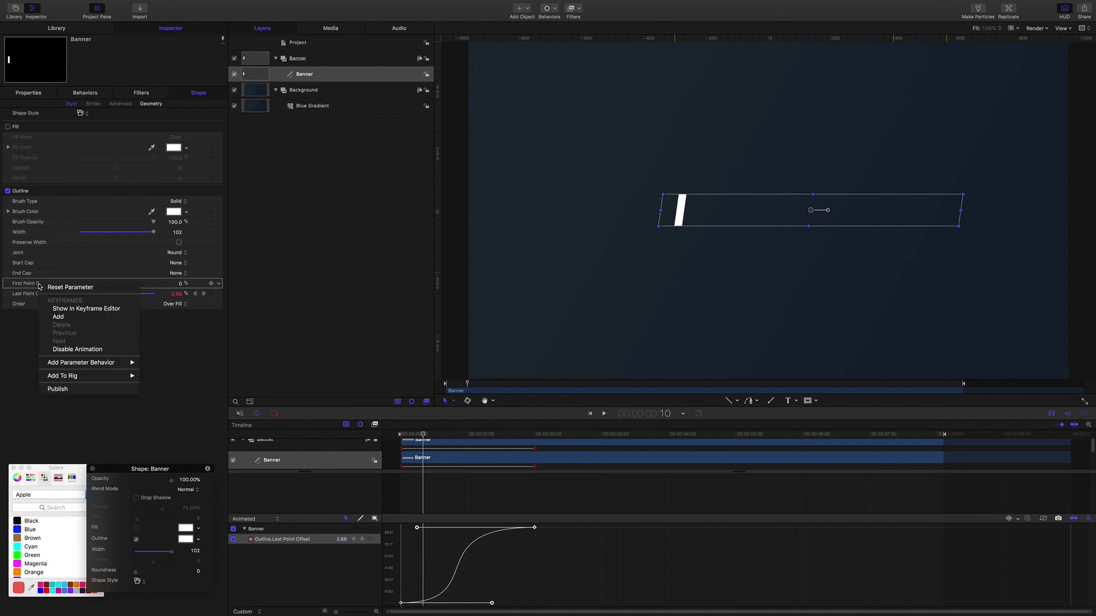
pyautogui.click(79, 309)
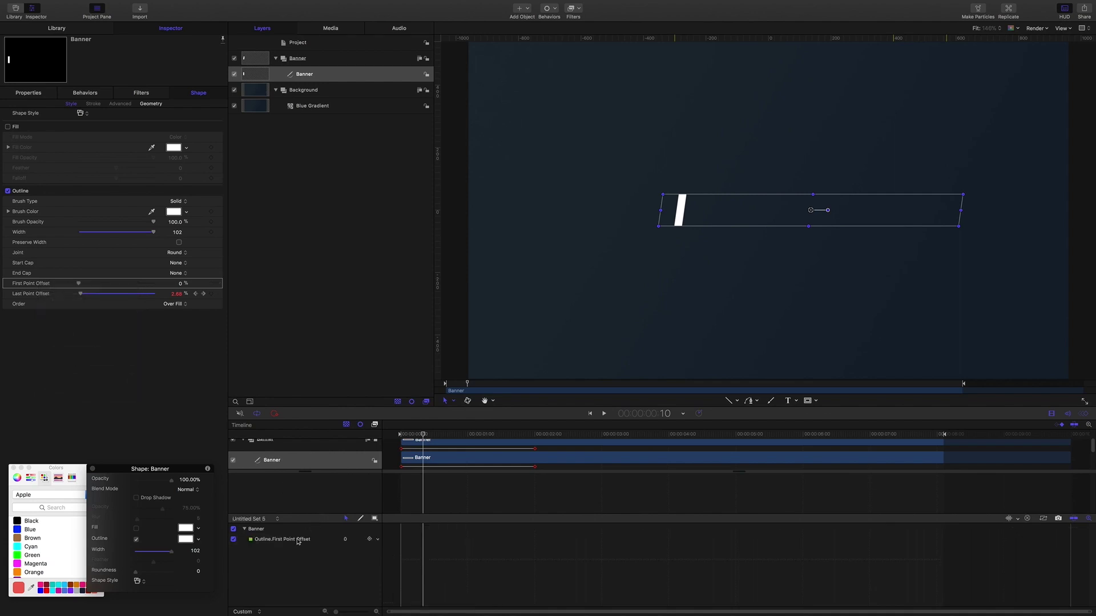
pyautogui.click(297, 540)
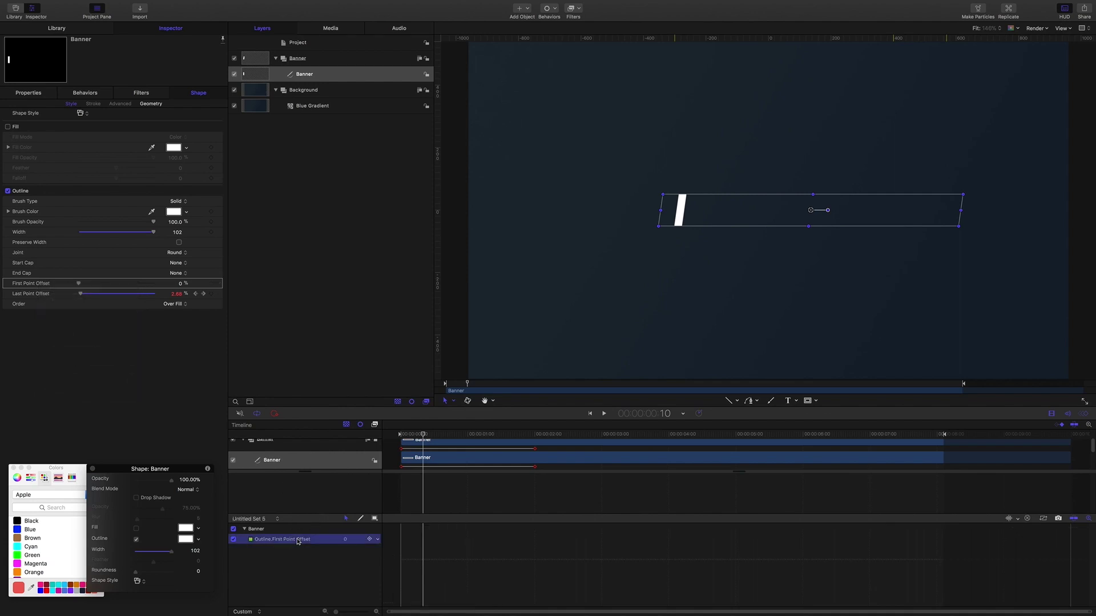
pyautogui.click(369, 539)
pyautogui.press('super+v')
# Display both animated offset curves together and scrub through the banner animation up to 2:00.
pyautogui.click(260, 520)
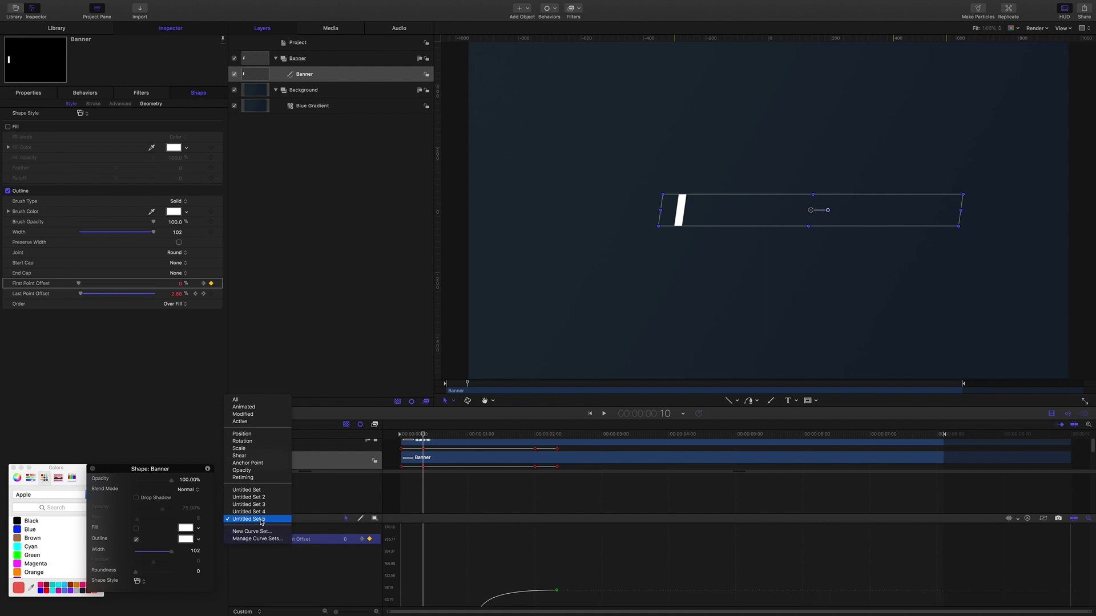
pyautogui.click(260, 407)
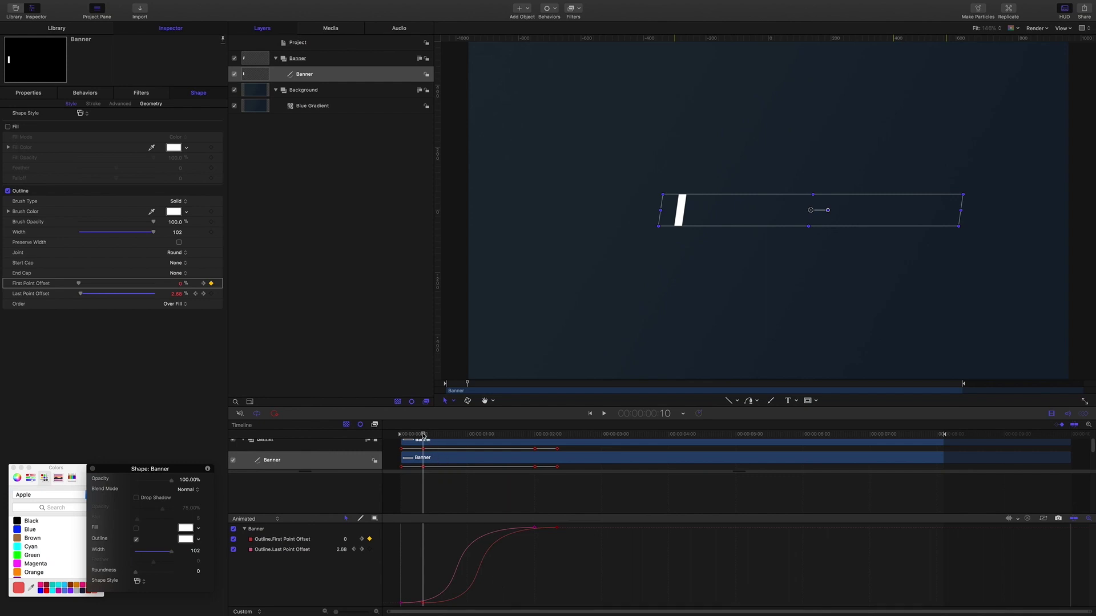
pyautogui.moveTo(423, 435); pyautogui.dragTo(465, 451)
pyautogui.moveTo(486, 454)
pyautogui.mouseDown()
pyautogui.moveTo(460, 454)
pyautogui.moveTo(535, 460)
pyautogui.mouseUp()
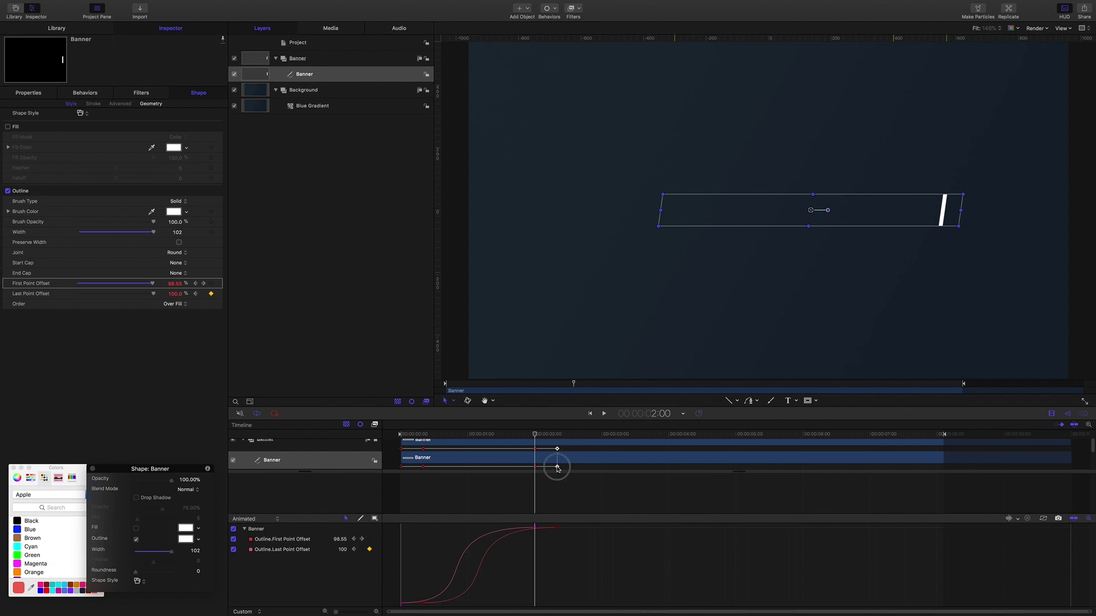
# Move the last First Point Offset keyframe to 2:00 and set its value to 99.
pyautogui.moveTo(557, 466); pyautogui.dragTo(535, 466)
pyautogui.doubleClick(342, 540)
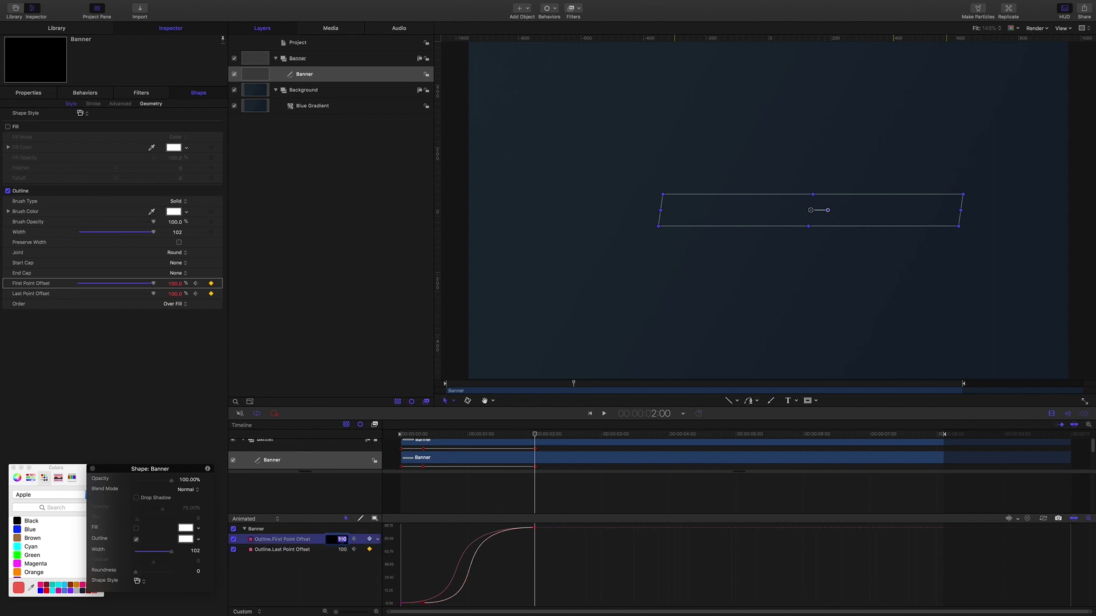
pyautogui.write('99')
pyautogui.press('Return')
# Deselect the Banner line, play and scrub its animation from the start, and park the playhead at 2:00.
pyautogui.click(384, 357)
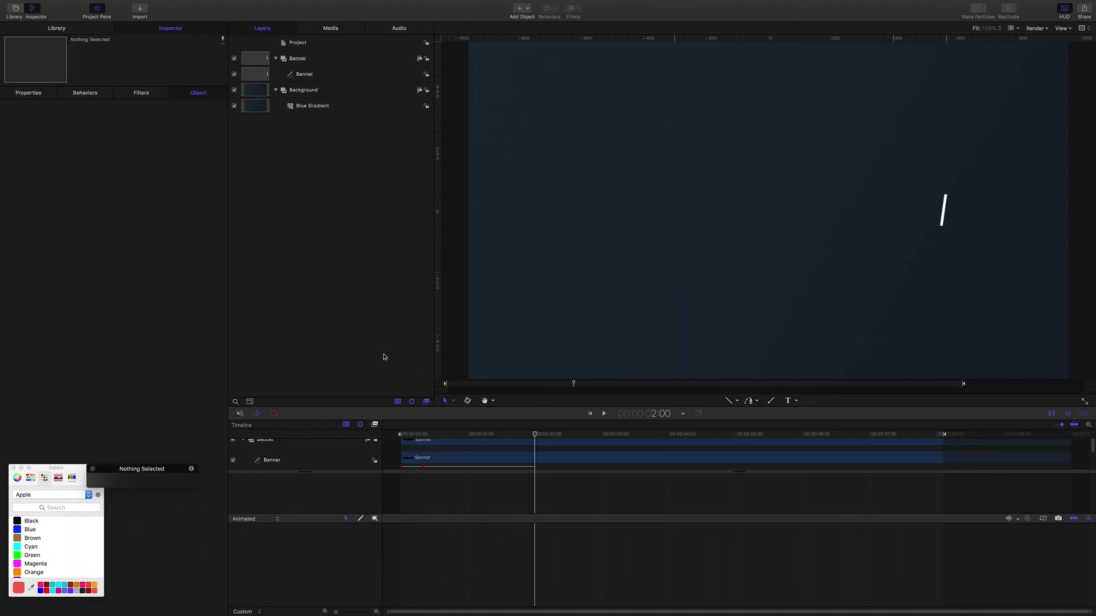
pyautogui.press('Home')
pyautogui.press('space')
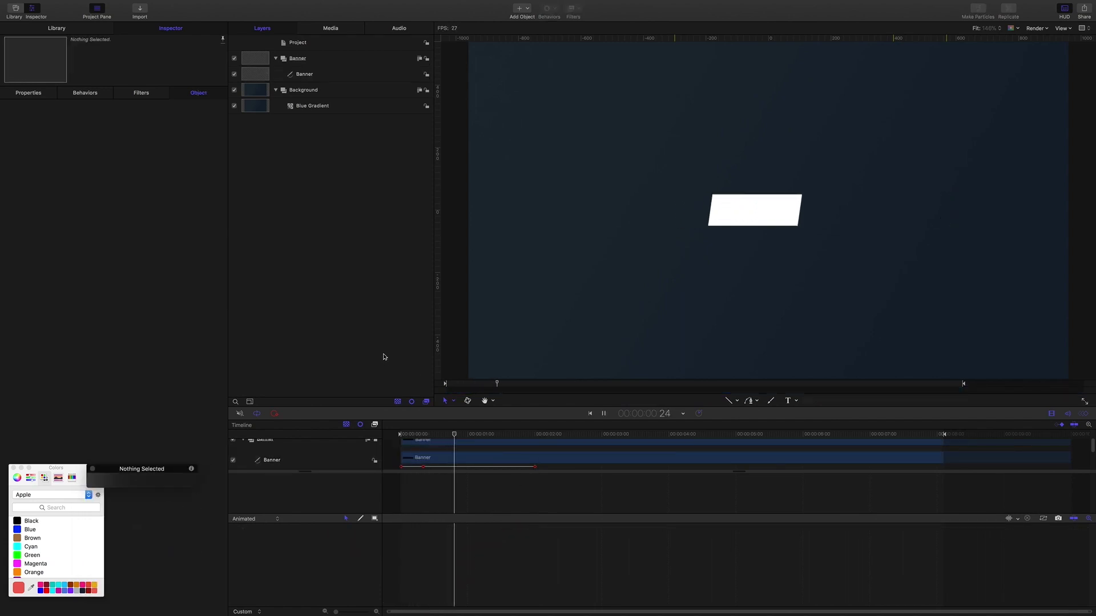
pyautogui.press('space')
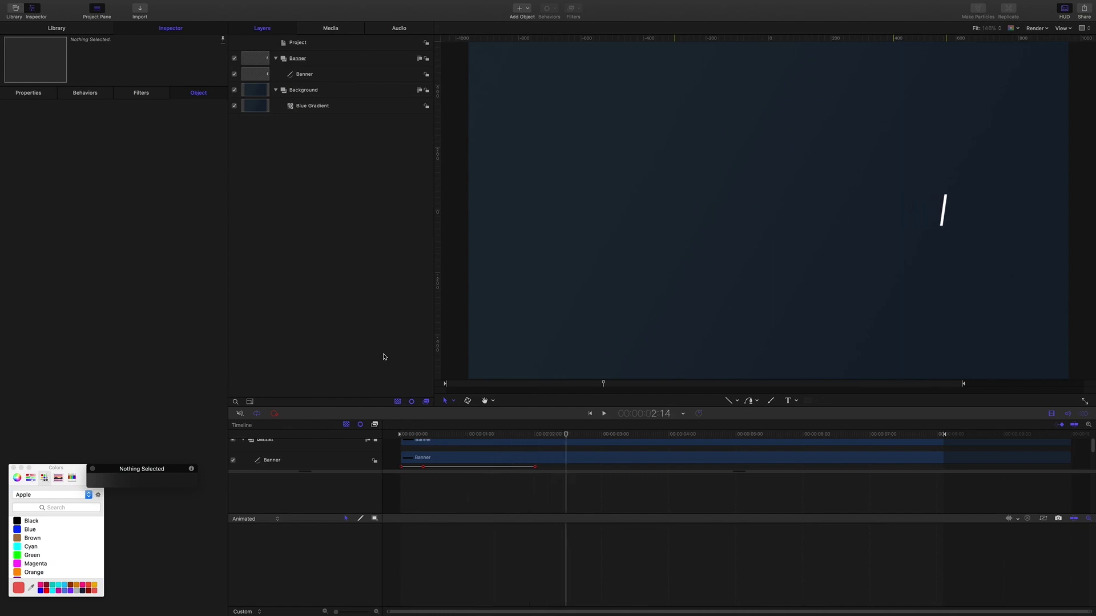
pyautogui.moveTo(565, 435); pyautogui.dragTo(462, 434)
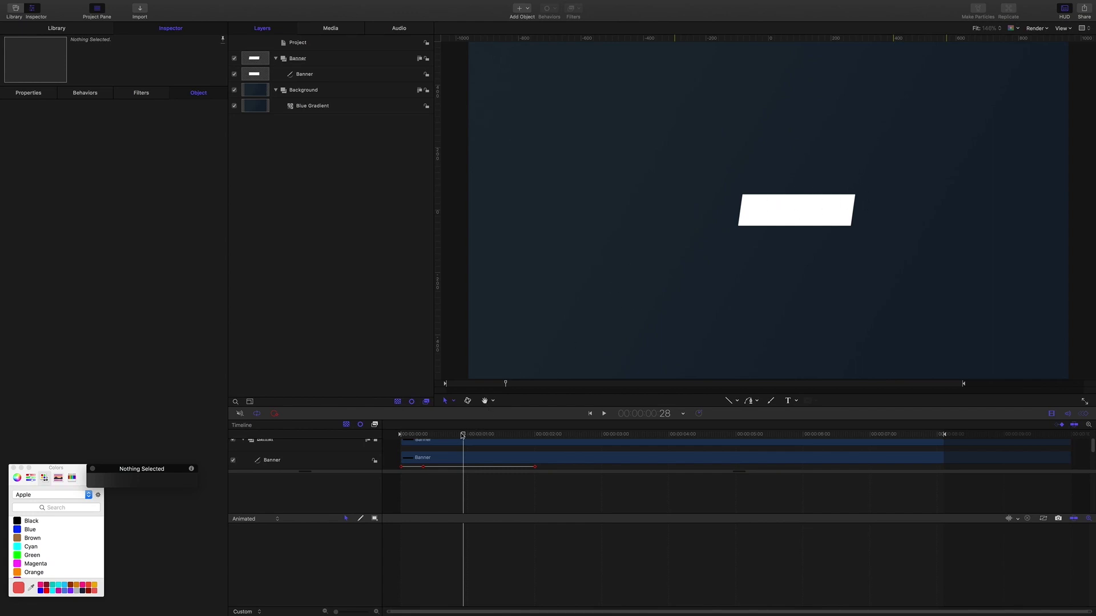
pyautogui.press('space')
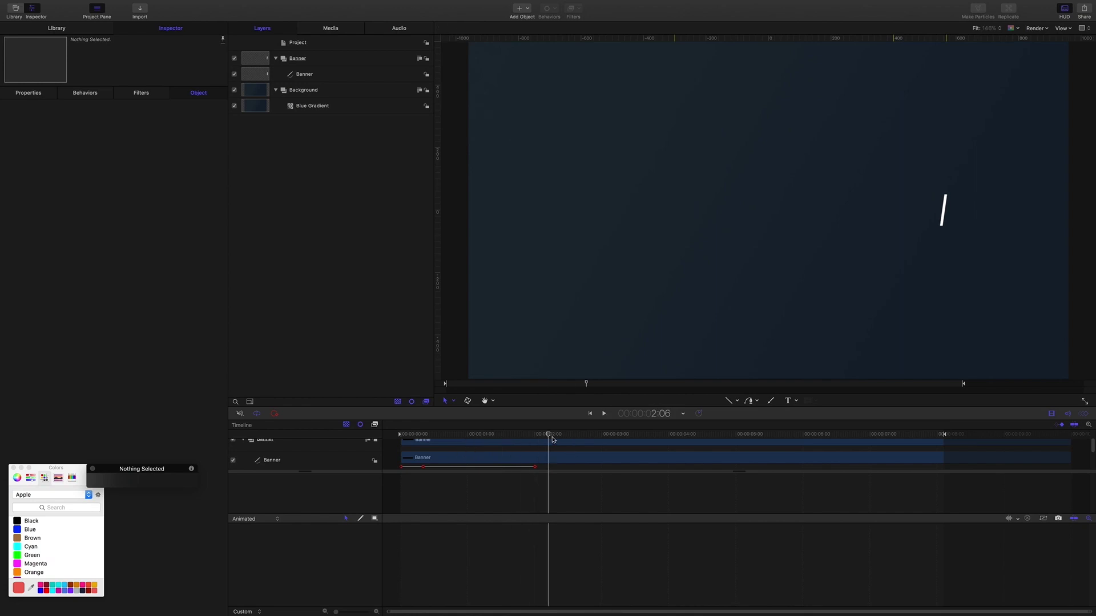
pyautogui.moveTo(552, 439); pyautogui.dragTo(534, 433)
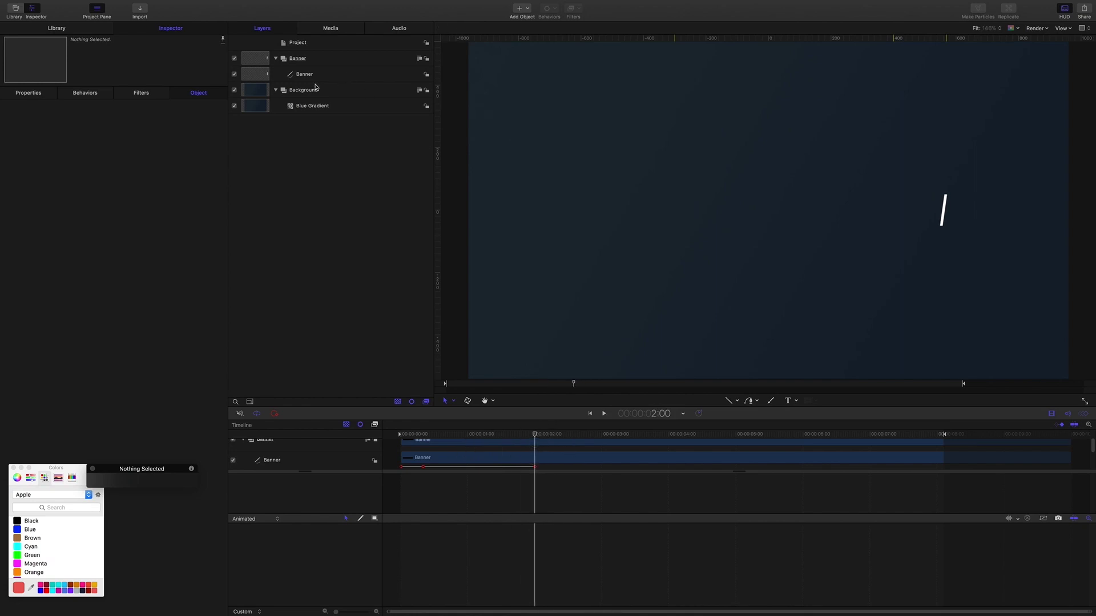
# Duplicate the Banner line within its group and rename the copy Bookend.
pyautogui.click(299, 75)
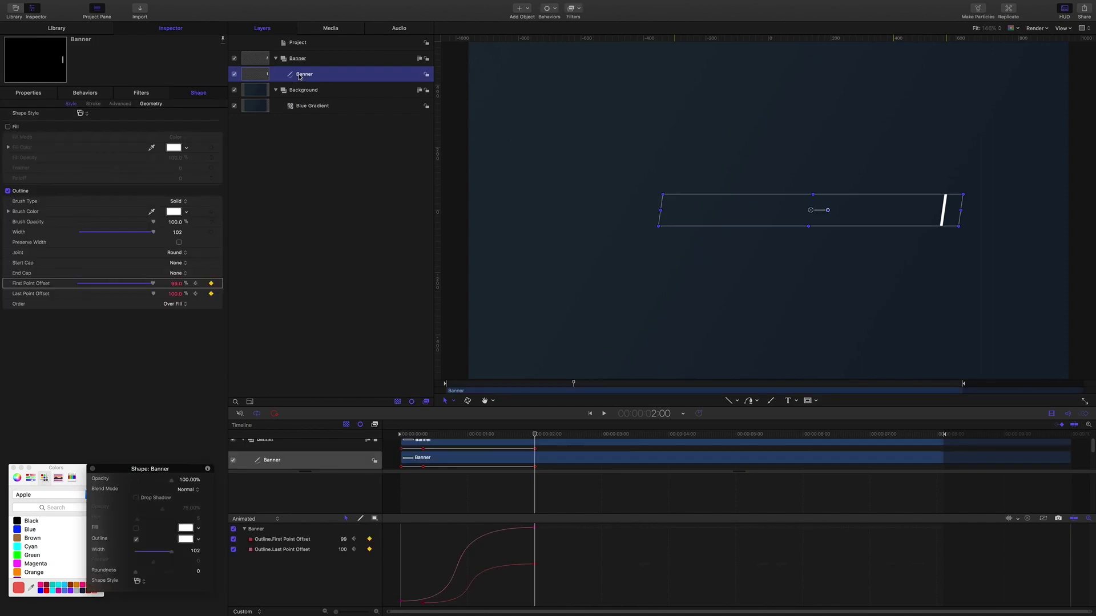
pyautogui.hotkey('ctrl', 'd')
pyautogui.doubleClick(310, 76)
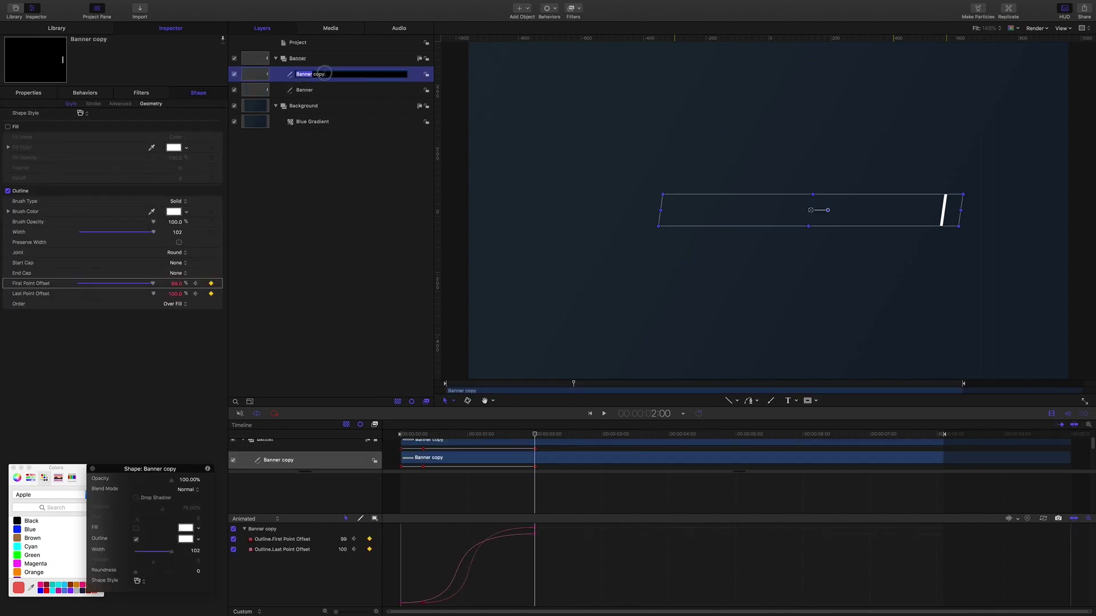
pyautogui.write('Bookend')
pyautogui.press('Return')
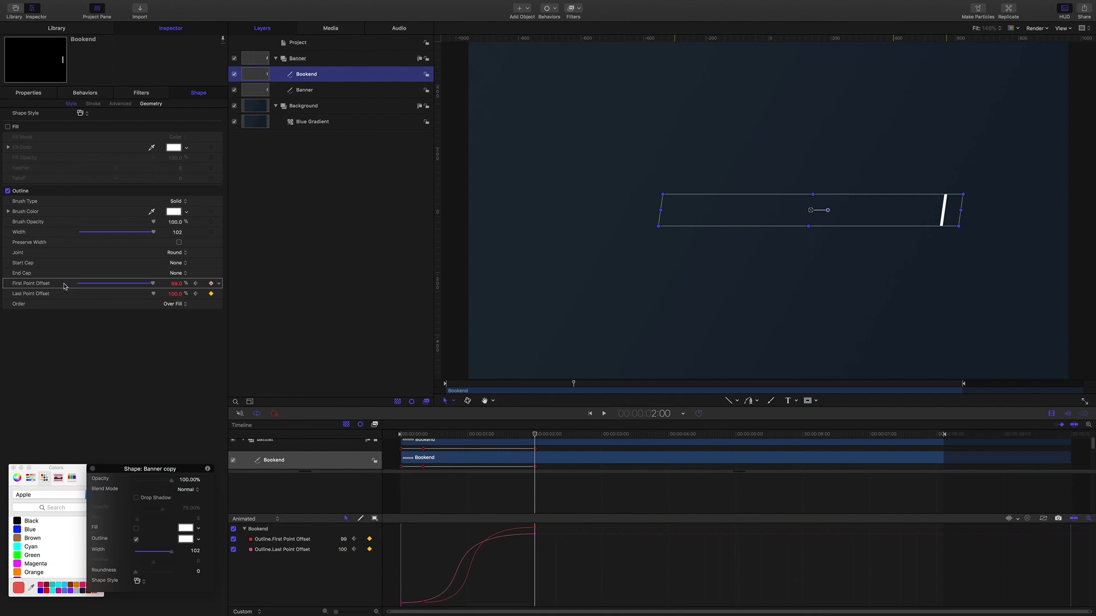
# Reset Bookend's First Point Offset and Last Point Offset to clear their animation, and set First Point Offset to 99%.
pyautogui.click(219, 284)
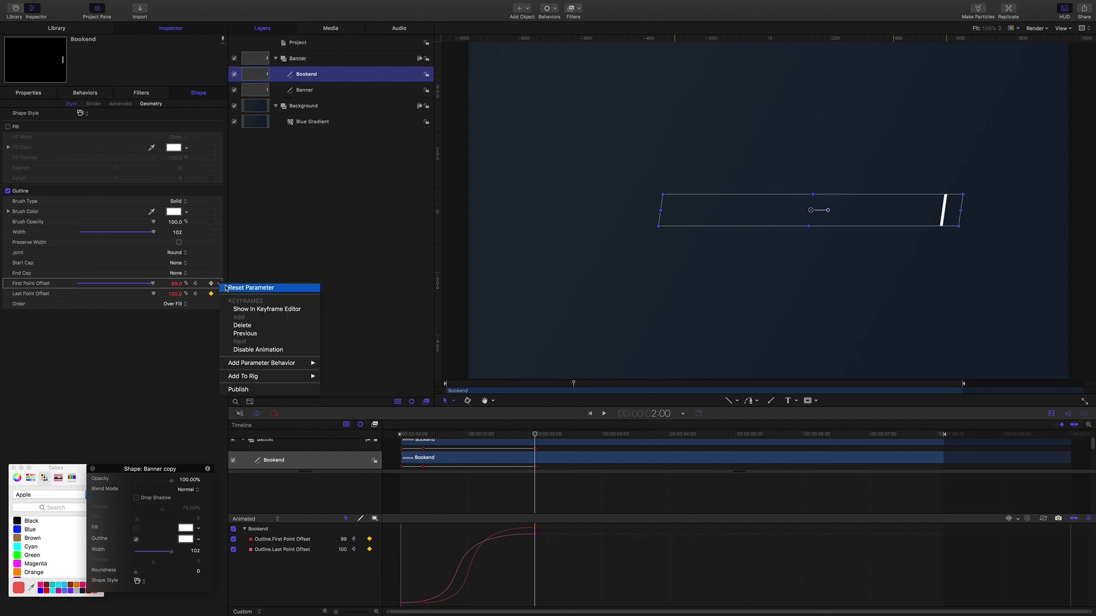
pyautogui.click(226, 288)
pyautogui.click(219, 293)
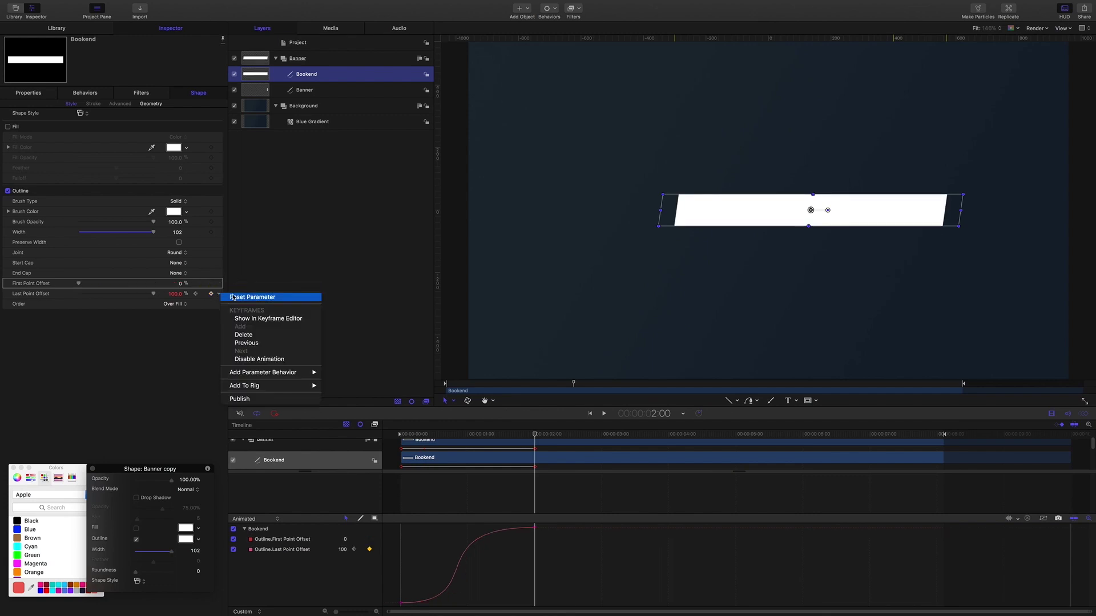
pyautogui.click(233, 297)
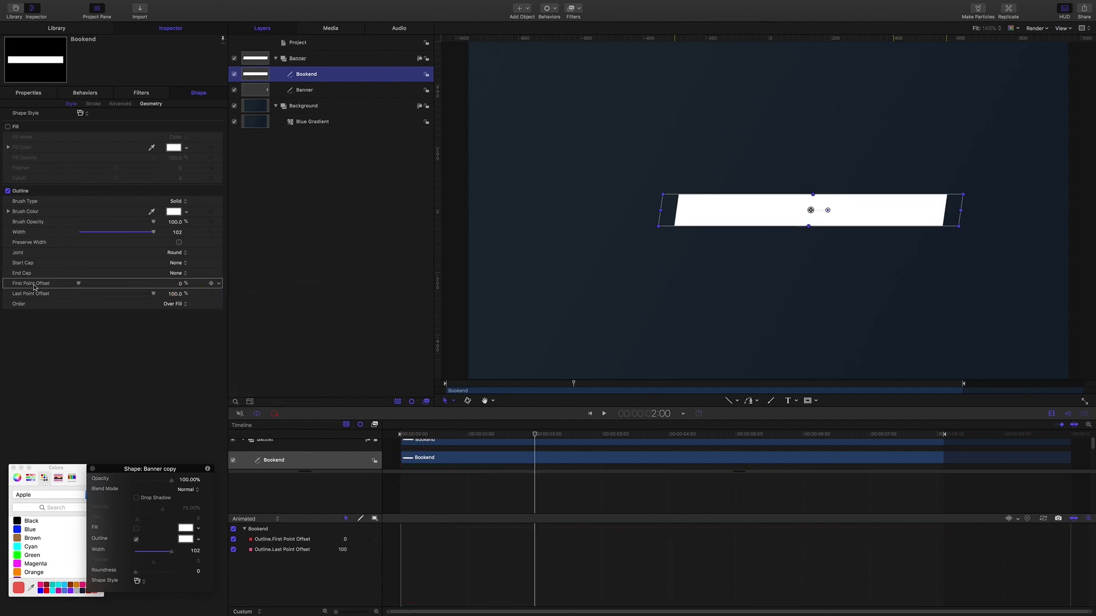
pyautogui.click(181, 284)
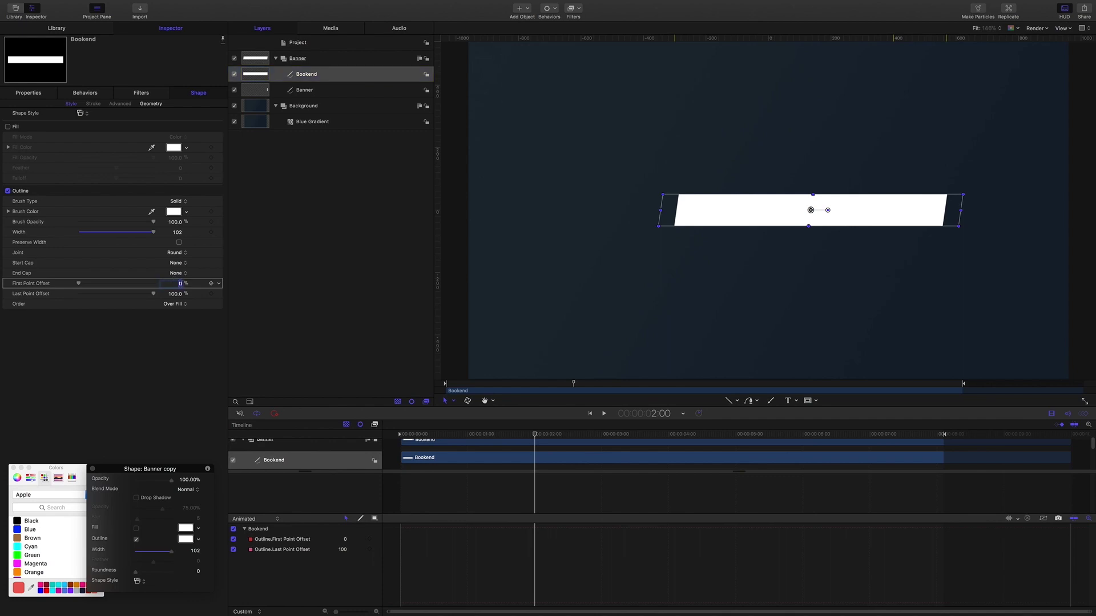
pyautogui.write('99')
pyautogui.press('Return')
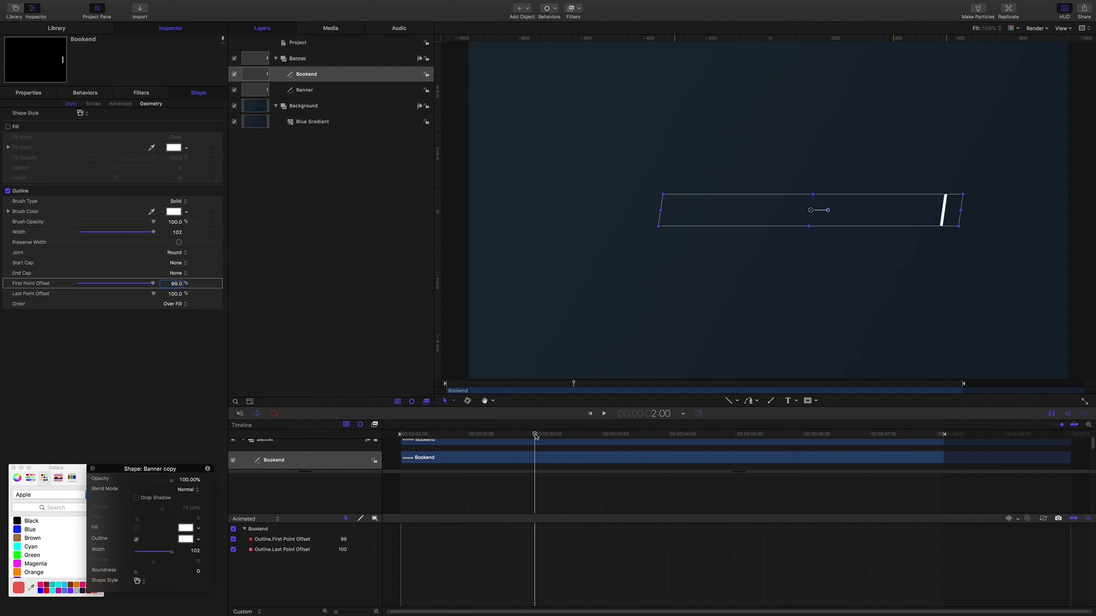
# At frame 20, show the guides and set Bookend's X position to -34.91 px so its slash meets the middle guide.
pyautogui.moveTo(535, 435); pyautogui.dragTo(445, 435)
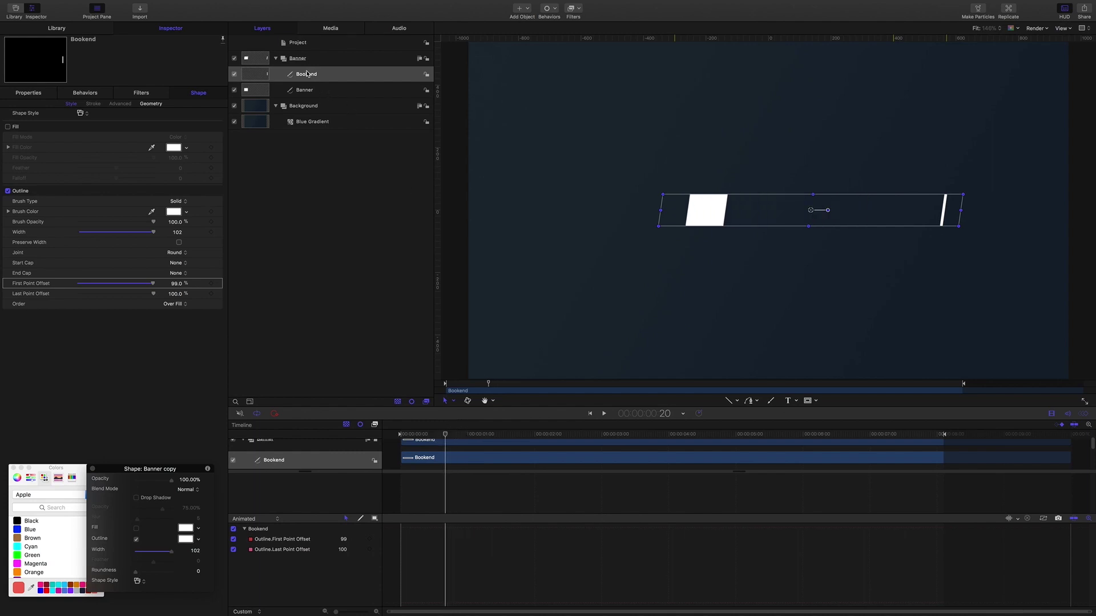
pyautogui.click(28, 93)
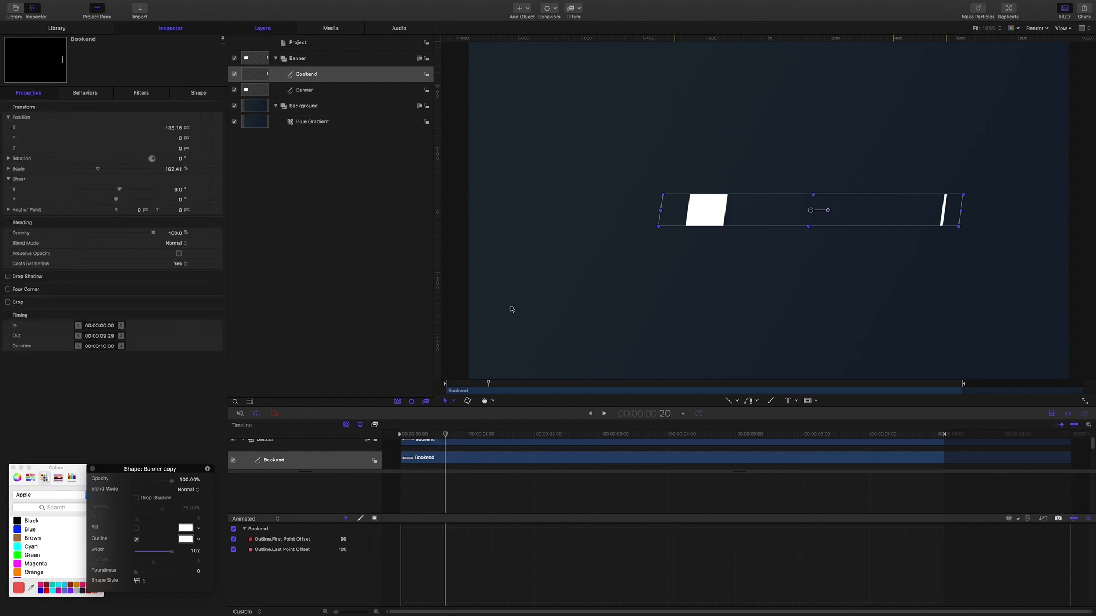
pyautogui.press('super+semicolon')
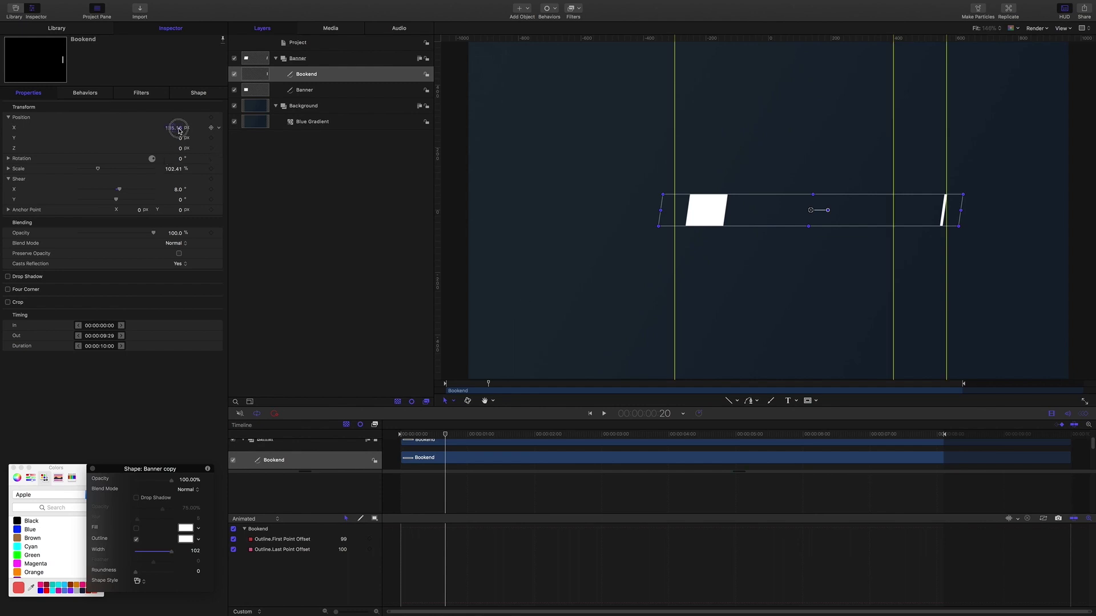
pyautogui.moveTo(174, 127); pyautogui.dragTo(132, 126)
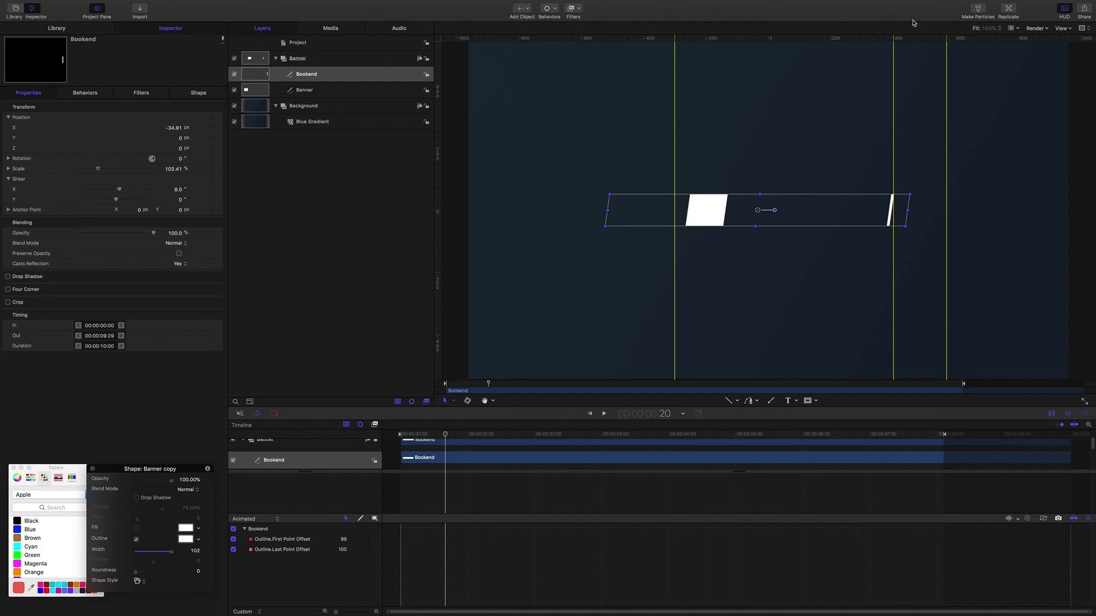
# Move the playhead to 1:06, where the banner covers the Bookend slash, and set Bookend's In point there.
pyautogui.click(446, 436)
pyautogui.moveTo(445, 436); pyautogui.dragTo(485, 441)
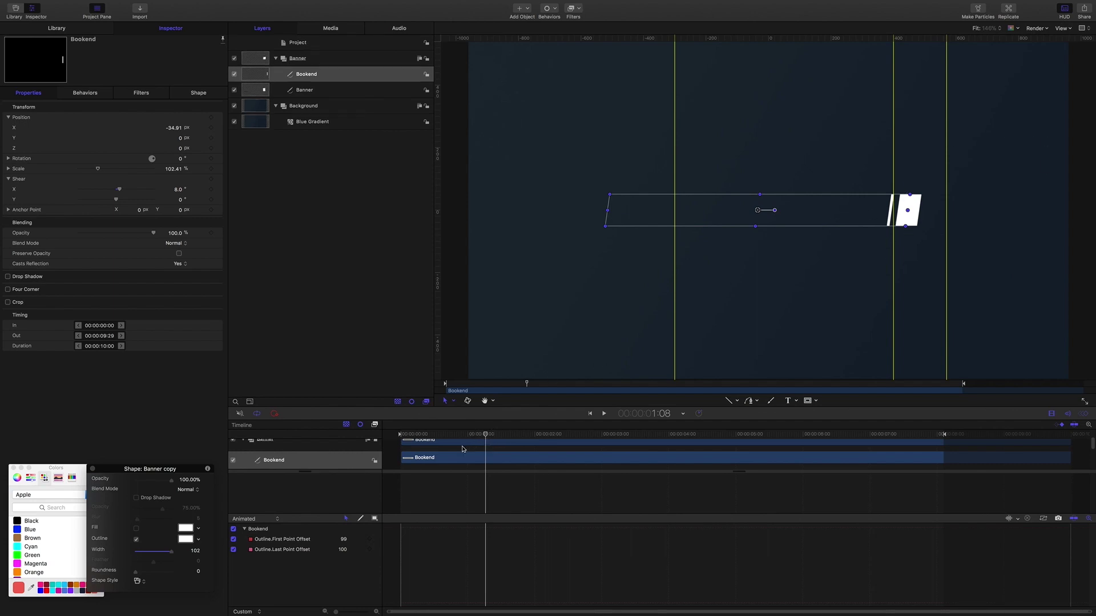
pyautogui.moveTo(486, 436); pyautogui.dragTo(482, 437)
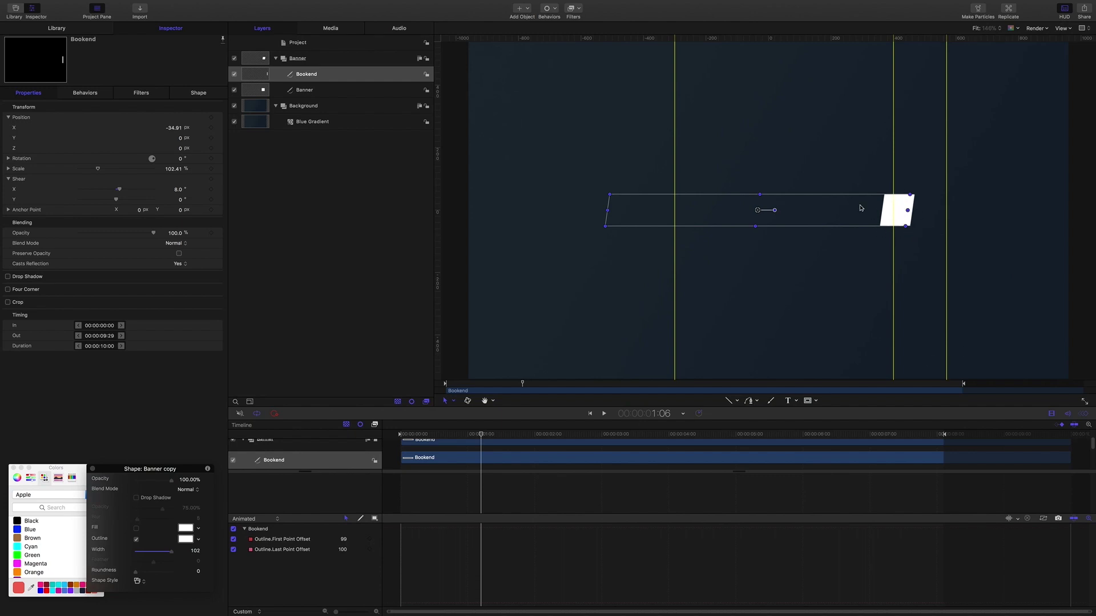
pyautogui.click(312, 79)
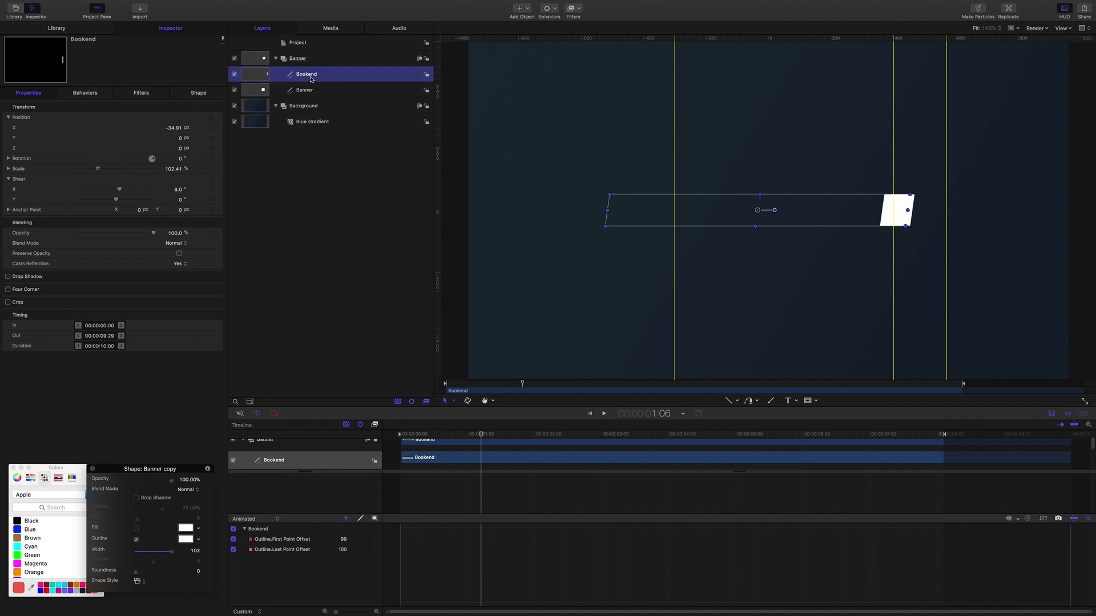
pyautogui.press('i')
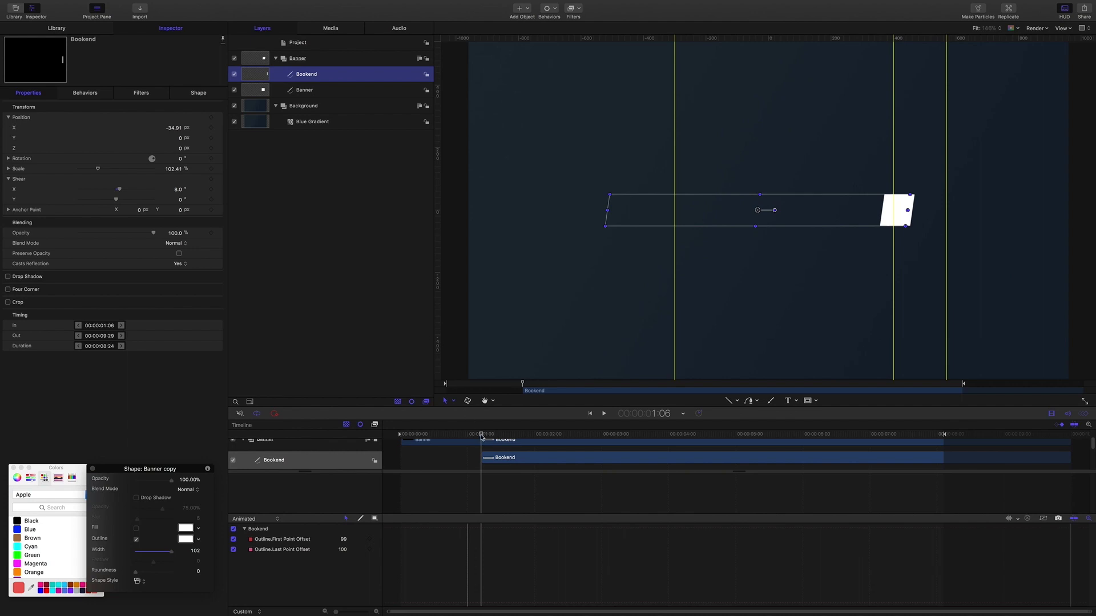
# Deselect Bookend, play the banner and bookend animation from the start, and return the playhead to the first frame.
pyautogui.click(455, 430)
pyautogui.moveTo(455, 429); pyautogui.dragTo(360, 420)
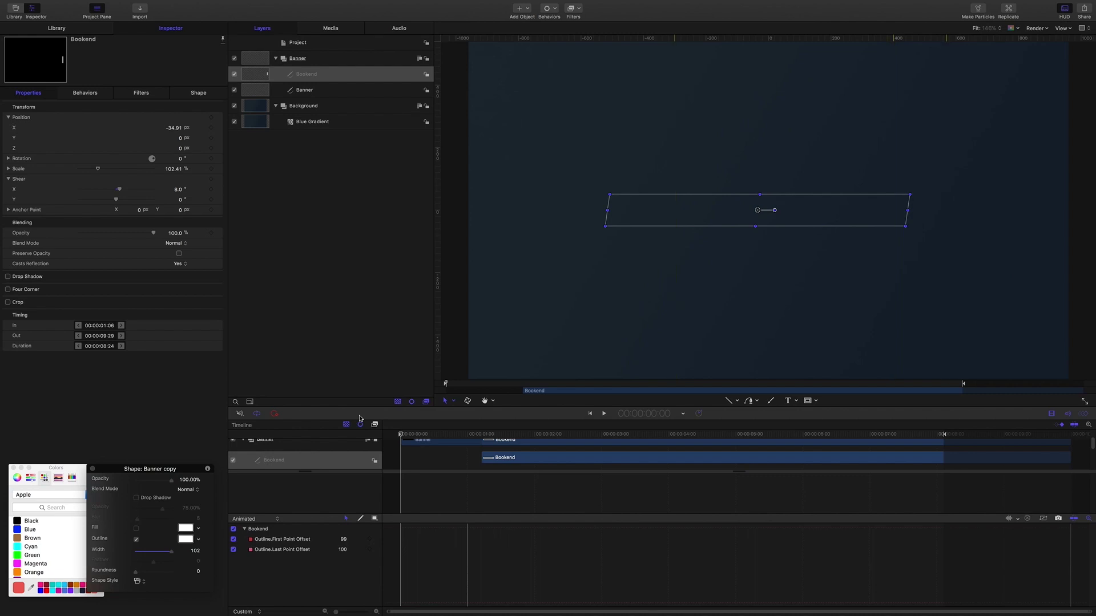
pyautogui.click(291, 325)
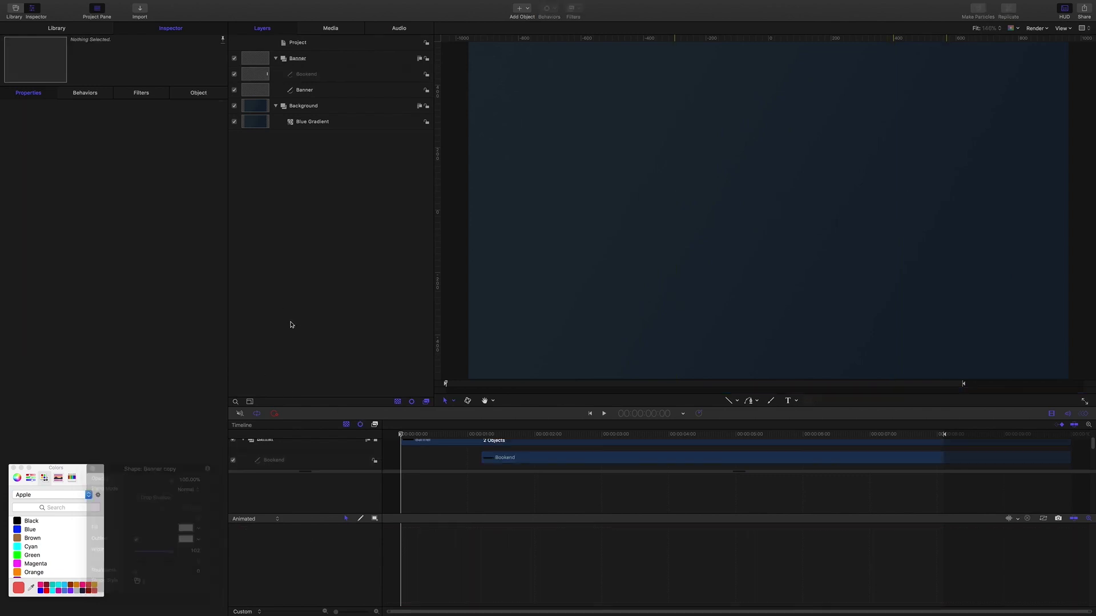
pyautogui.press('space')
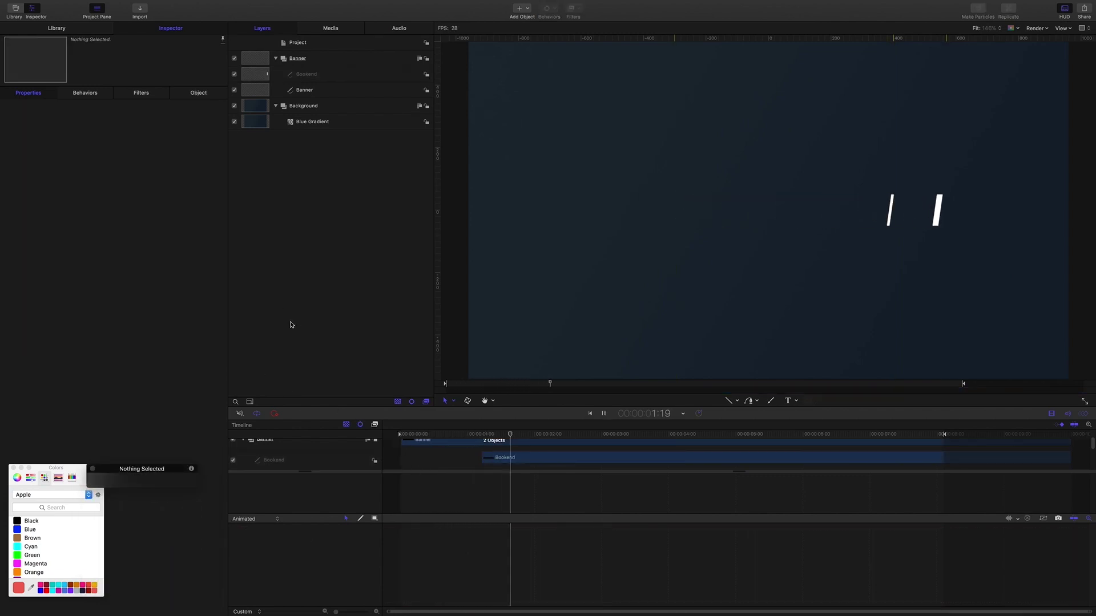
pyautogui.press('space')
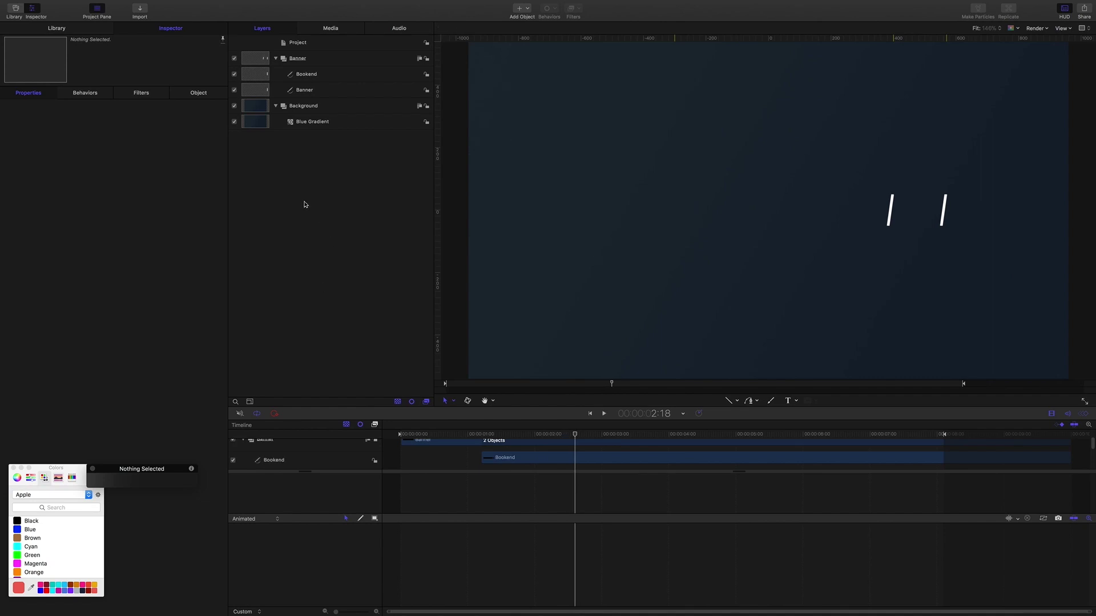
pyautogui.press('Home')
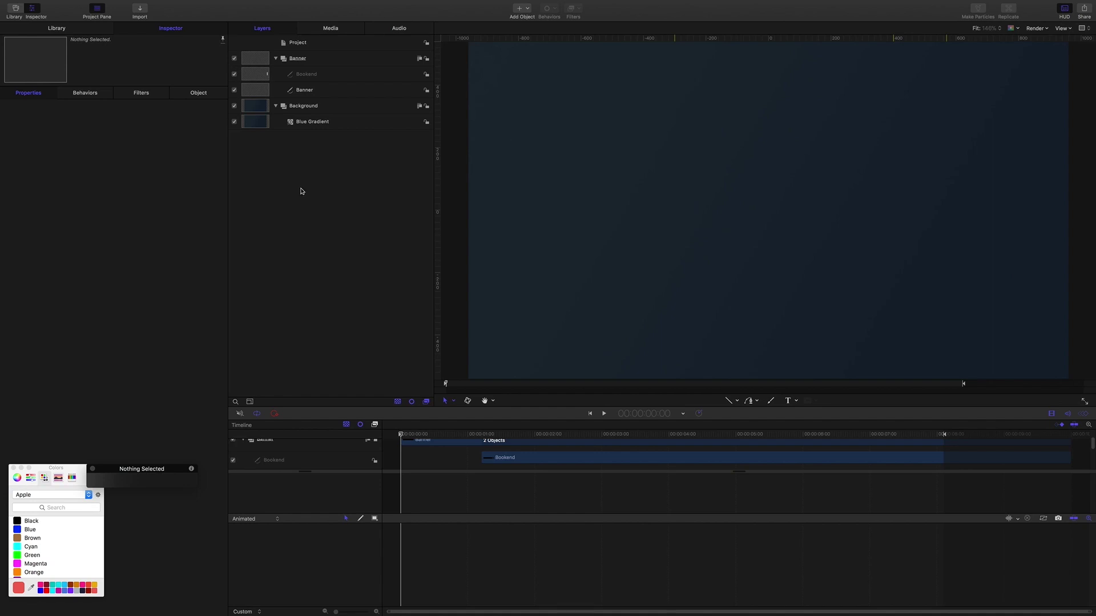
# Create a new group above the Banner group and name it Flourishes.
pyautogui.press('super+shift+n')
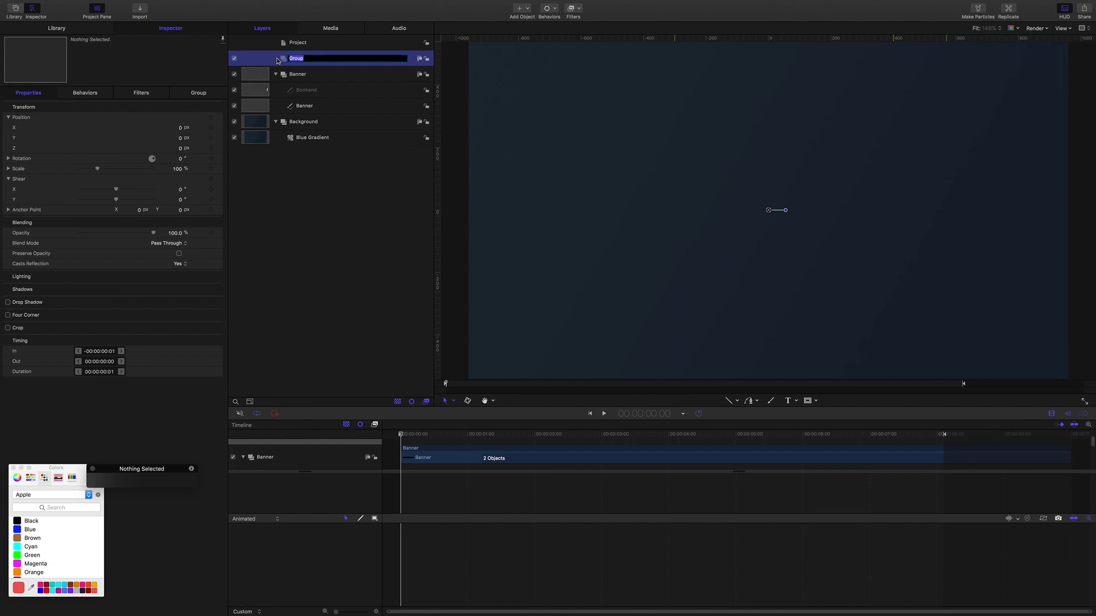
pyautogui.write('Flourishes')
pyautogui.press('Return')
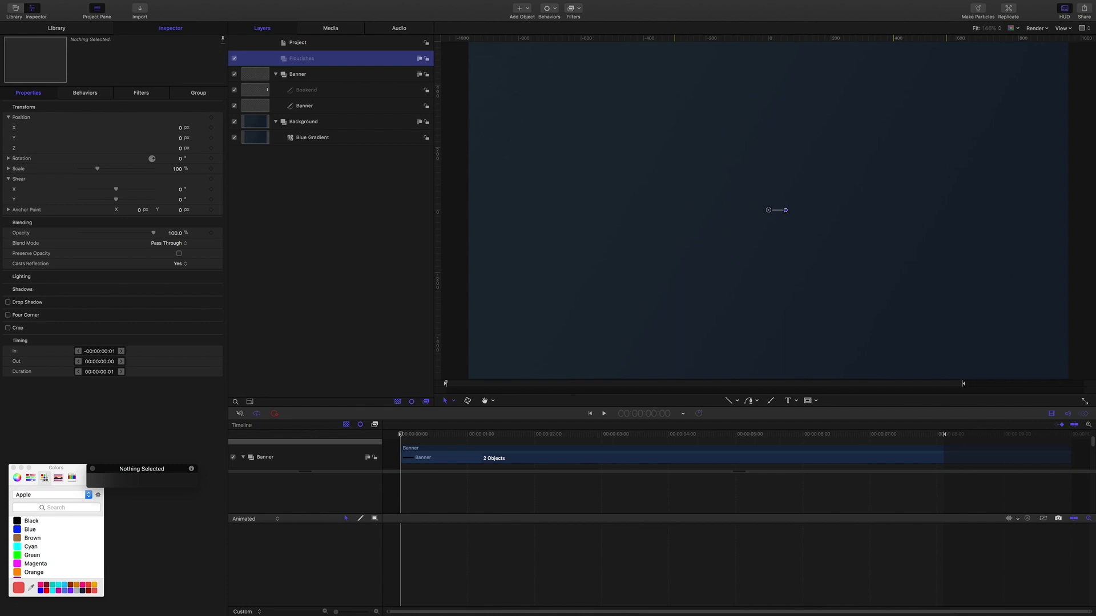
# Duplicate the Banner line, move the copy into the Flourishes group, and rename it Flourish top.
pyautogui.click(304, 106)
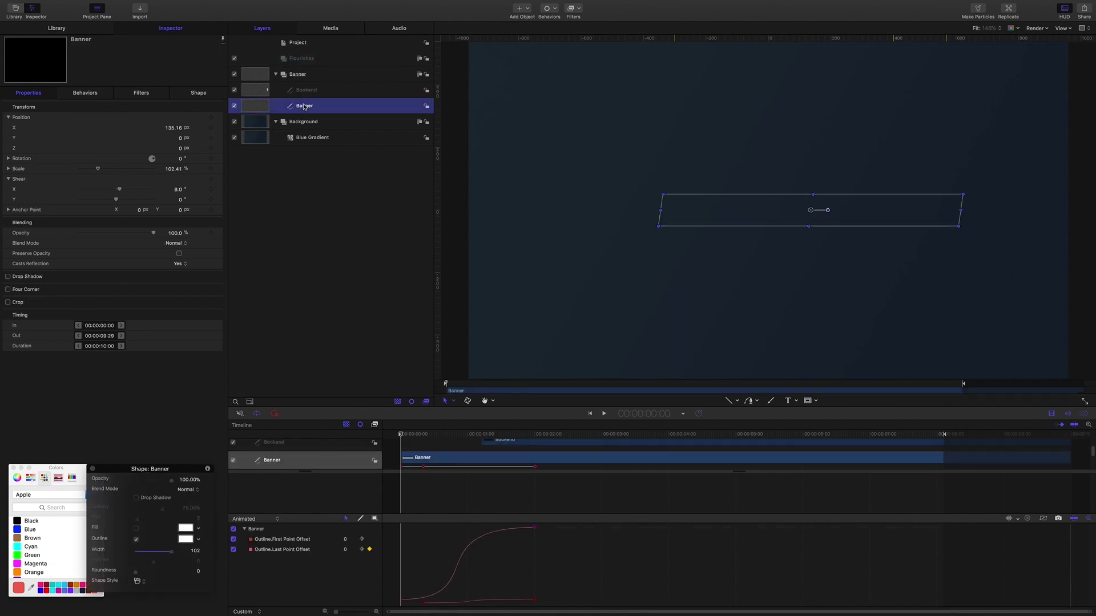
pyautogui.press('super+d')
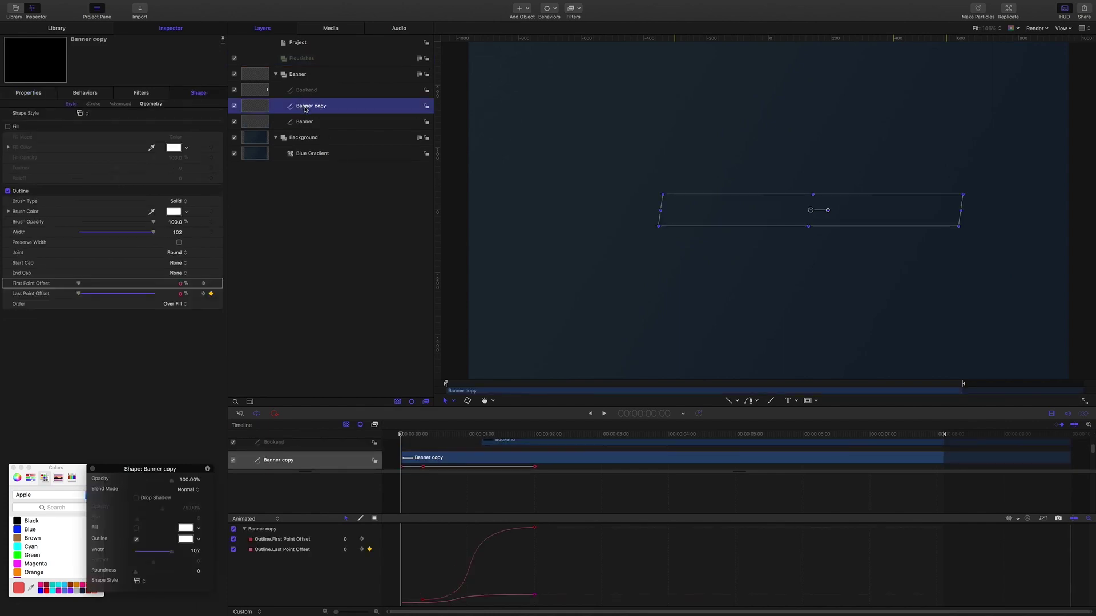
pyautogui.moveTo(304, 109); pyautogui.dragTo(307, 61)
pyautogui.doubleClick(311, 75)
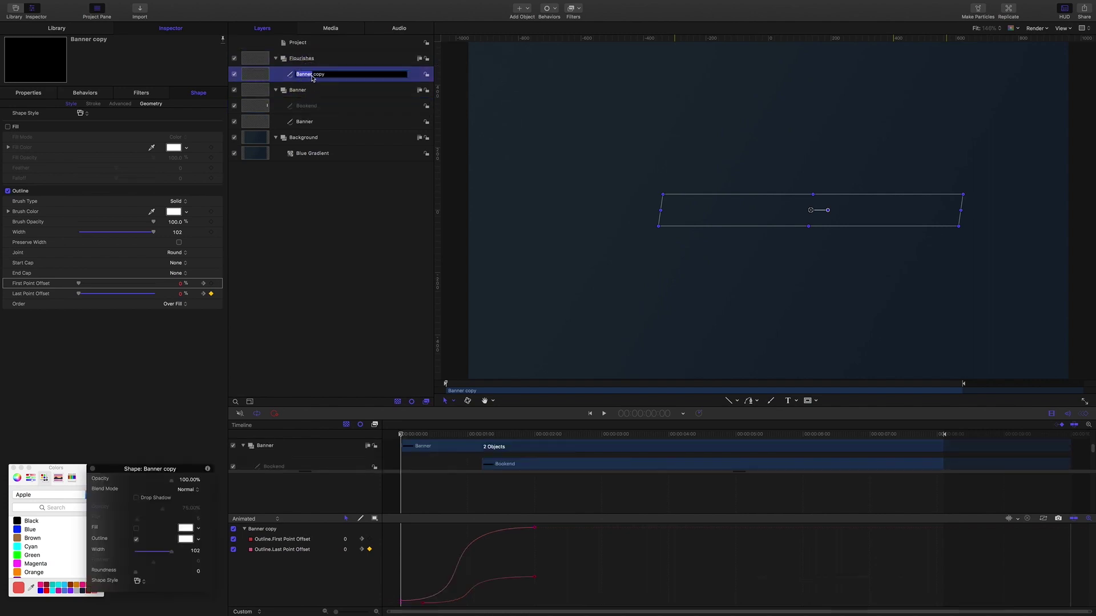
pyautogui.press('super+a')
pyautogui.write('Flourish')
pyautogui.press('Return')
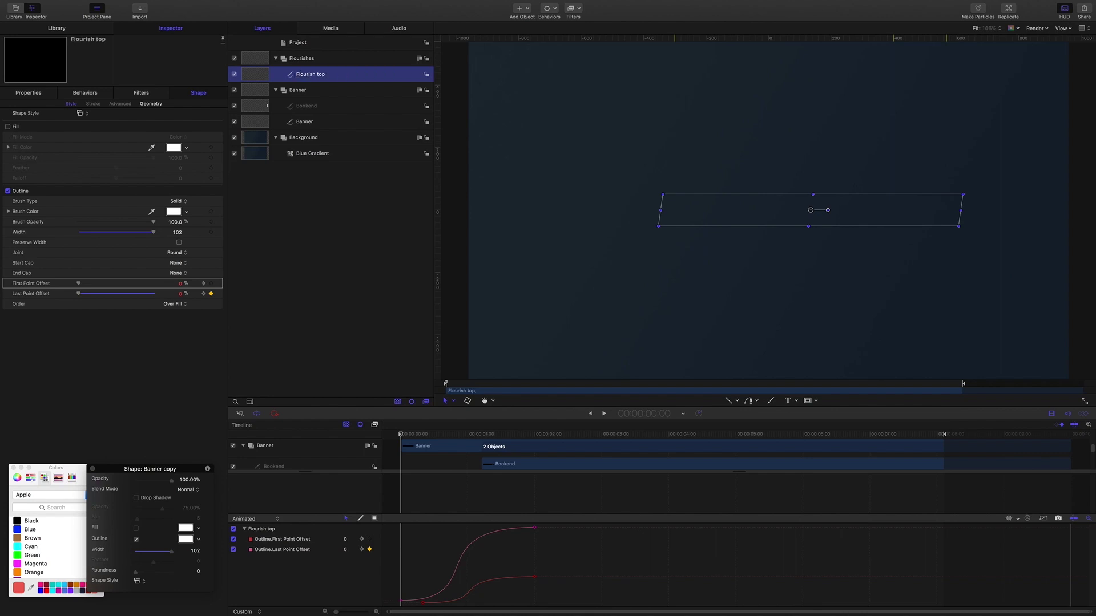
# Collapse and hide the Flourishes group, and create a new group above it named Titles.
pyautogui.click(276, 58)
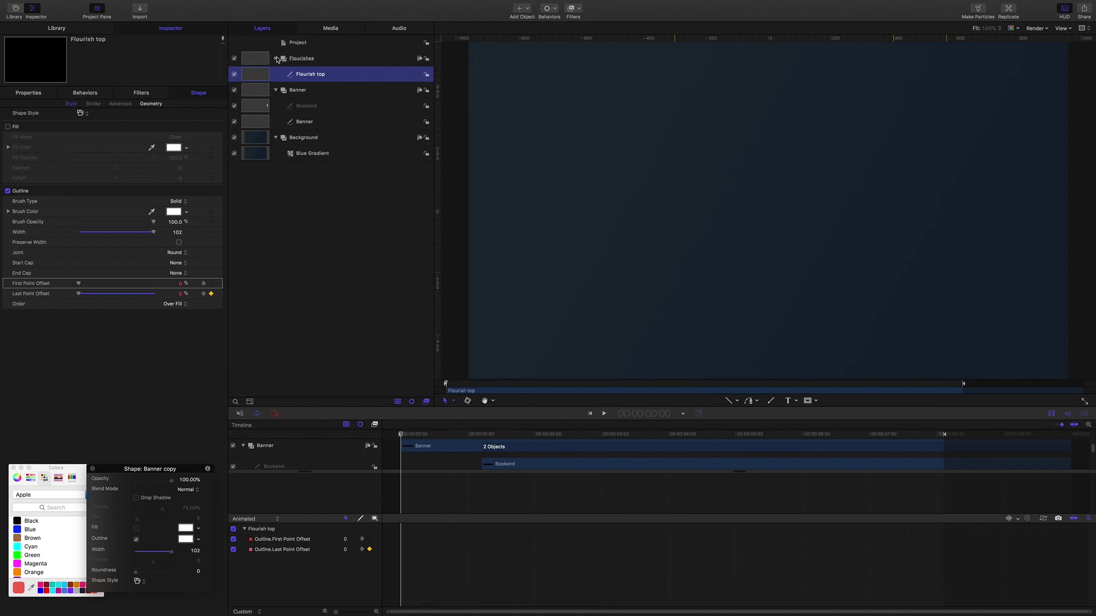
pyautogui.click(234, 58)
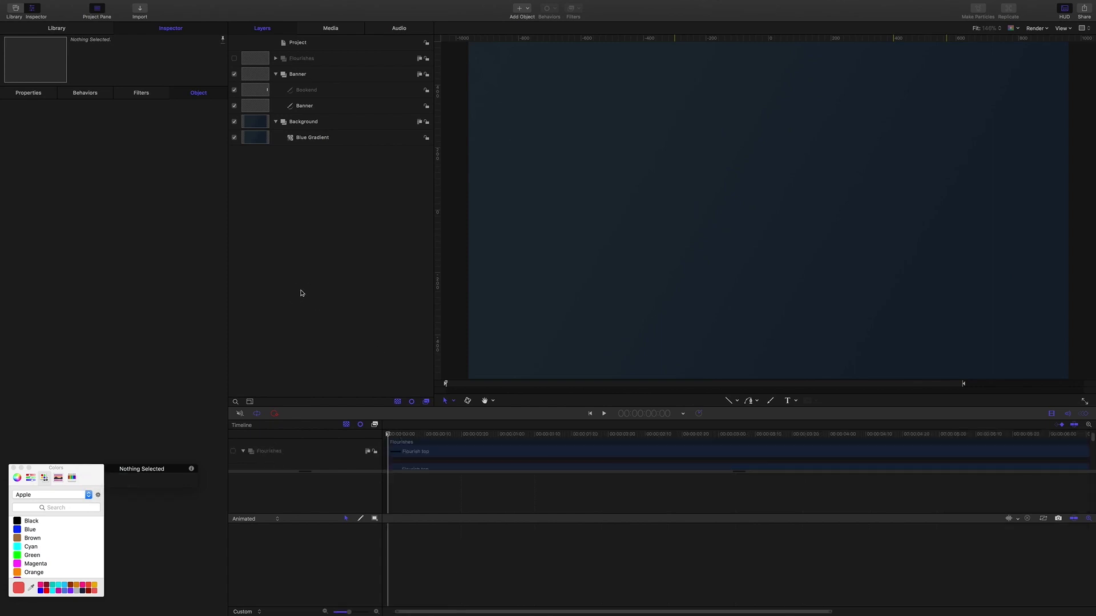
pyautogui.press('super+shift+n')
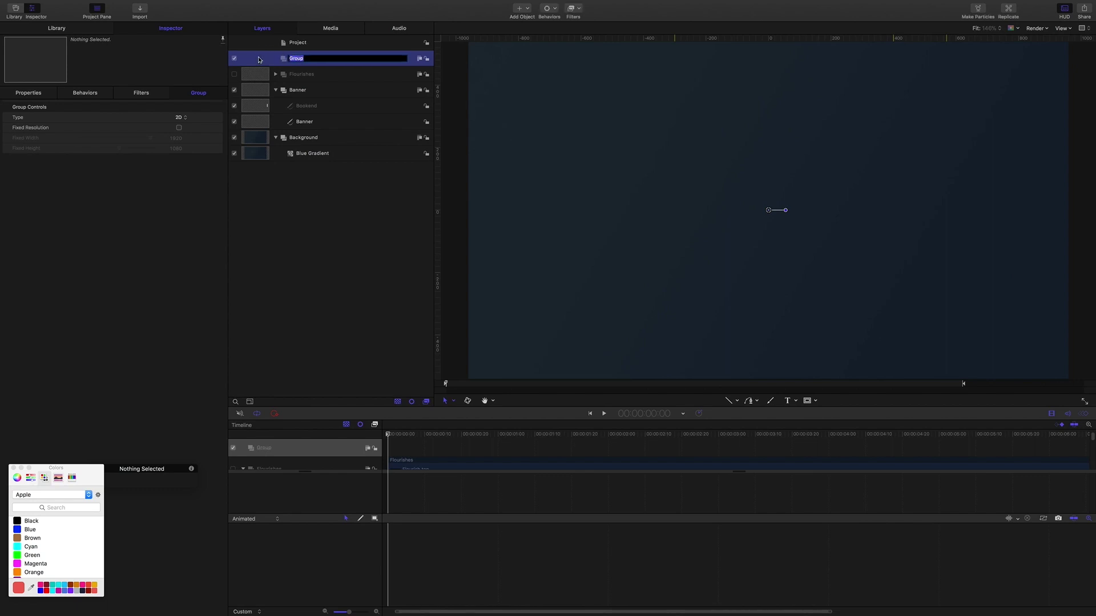
pyautogui.write('Titles')
pyautogui.press('Return')
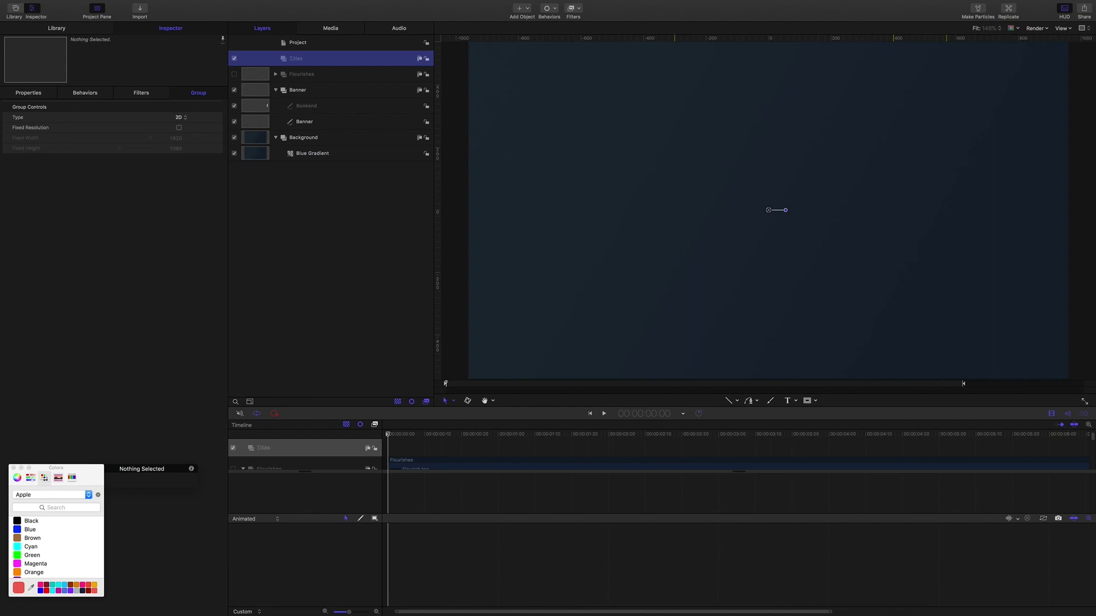
# Add a text object reading YOURMAINTITLES to the Titles group, placed left of the canvas centre.
pyautogui.click(787, 401)
pyautogui.click(623, 220)
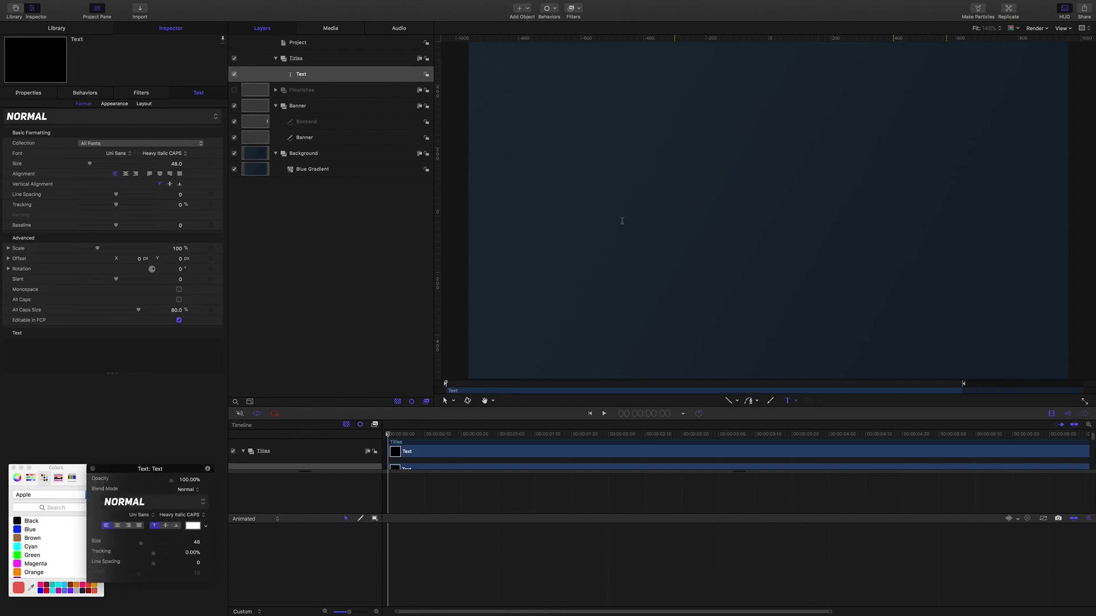
pyautogui.write('YOUR')
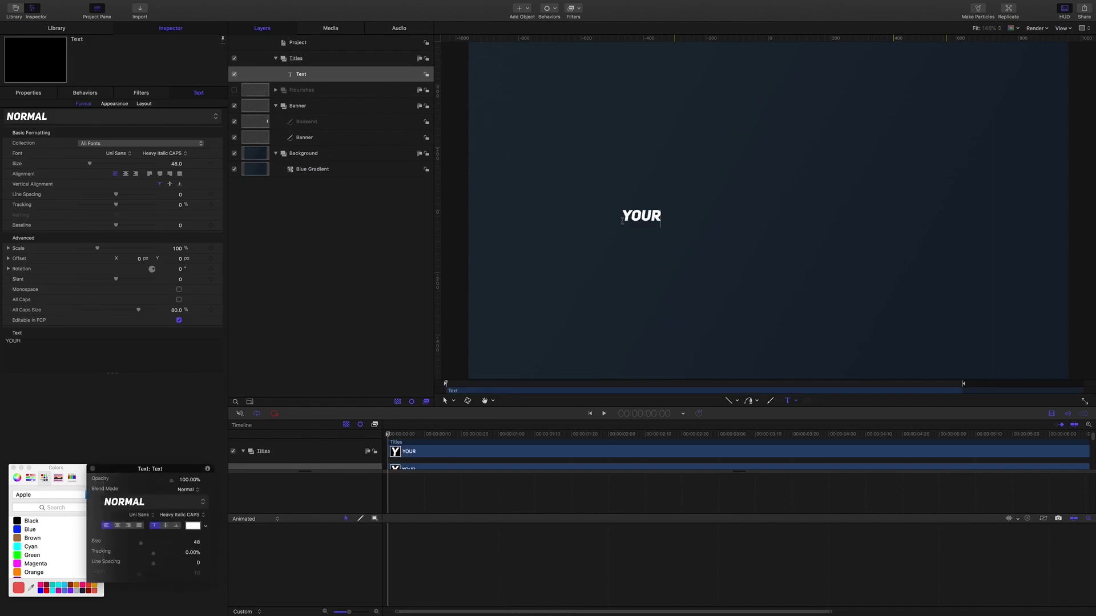
pyautogui.write('MAINTITLES')
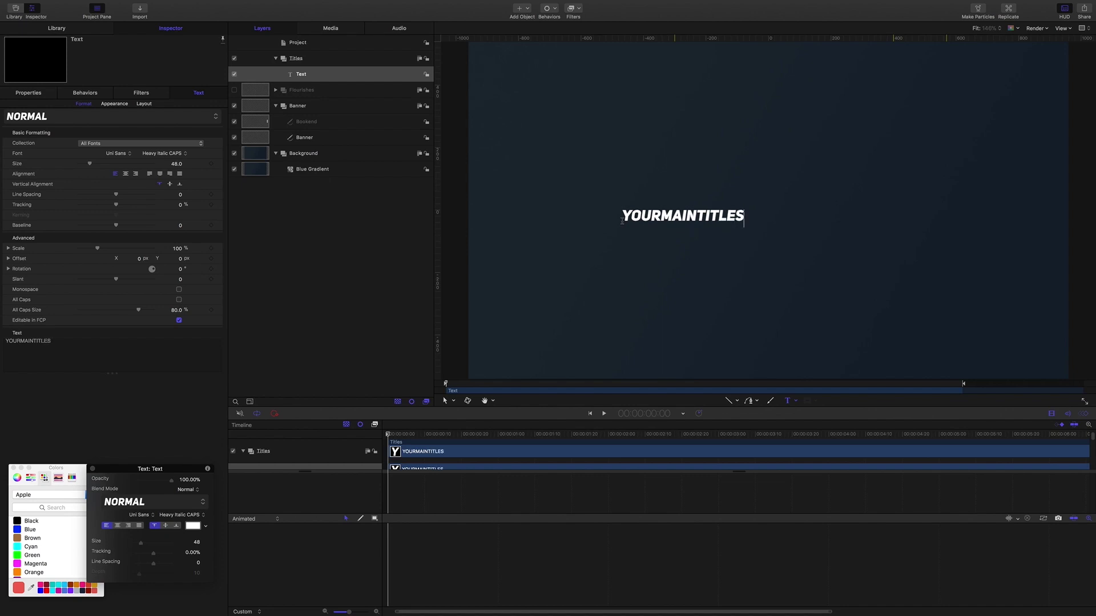
pyautogui.press('Escape')
# Set the YOURMAINTITLES text size to 78 and its tracking to 8%.
pyautogui.click(176, 165)
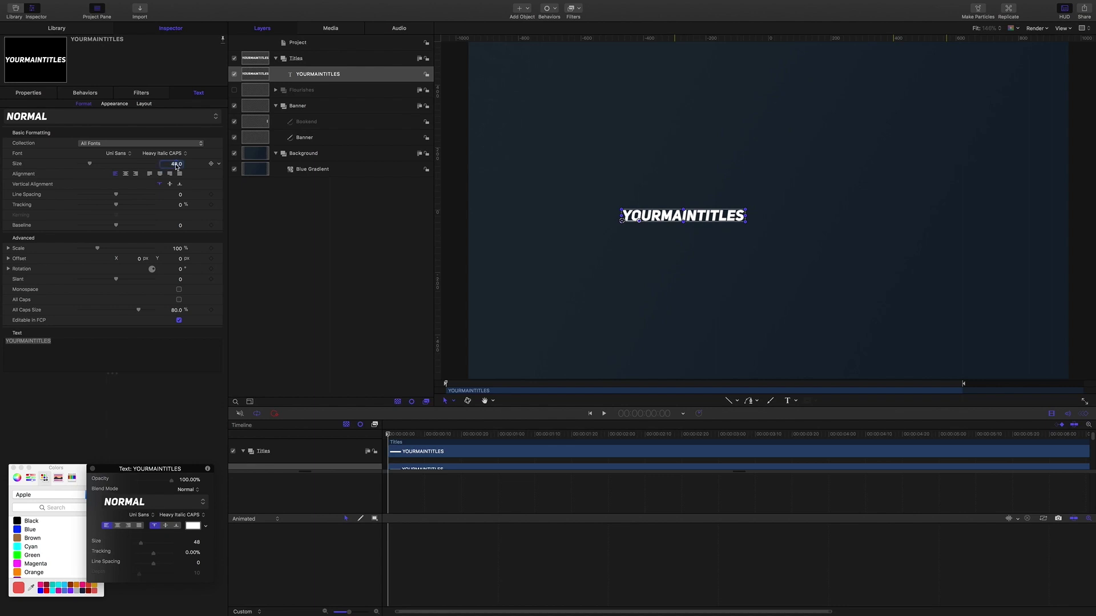
pyautogui.write('78')
pyautogui.press('Return')
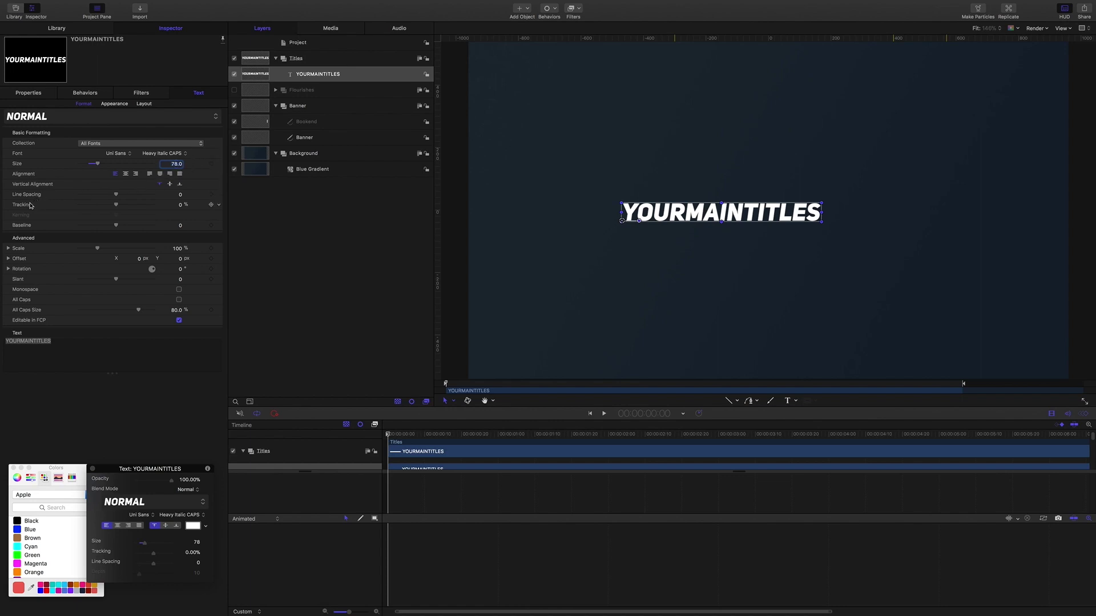
pyautogui.click(178, 205)
pyautogui.press('Return')
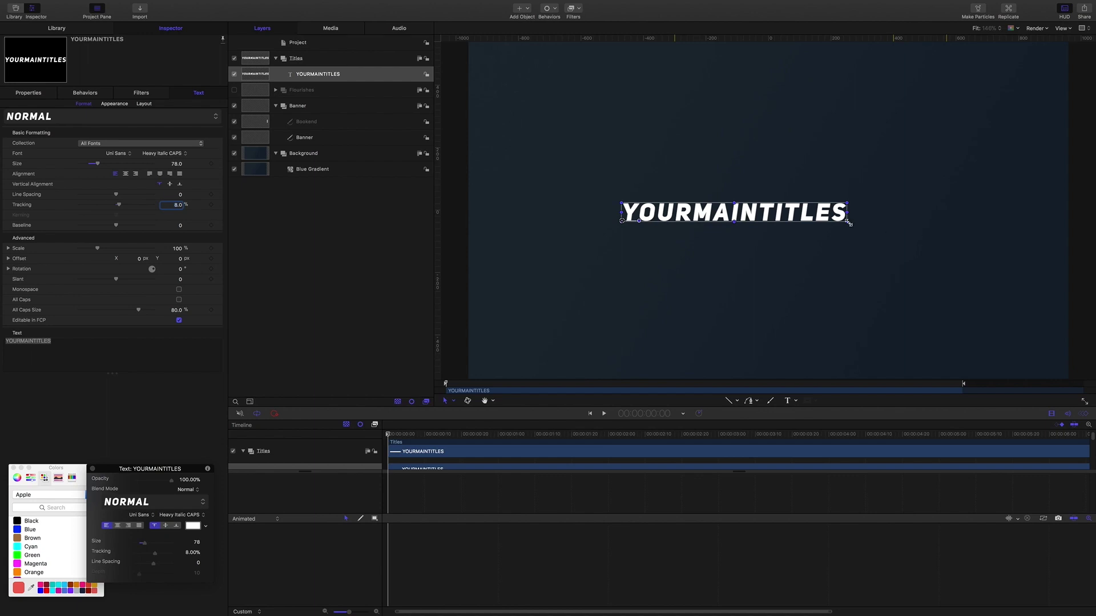
# Change the YOURMAIN part of the title to Regular Italic and centre-align the text.
pyautogui.doubleClick(760, 214)
pyautogui.click(759, 213)
pyautogui.moveTo(759, 213); pyautogui.dragTo(611, 211)
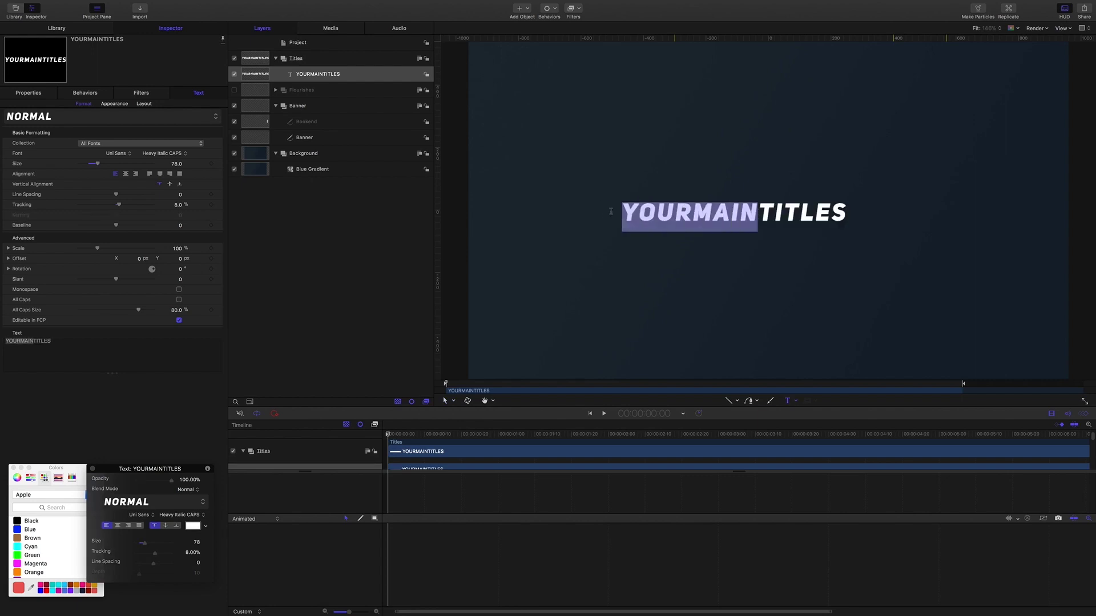
pyautogui.click(185, 154)
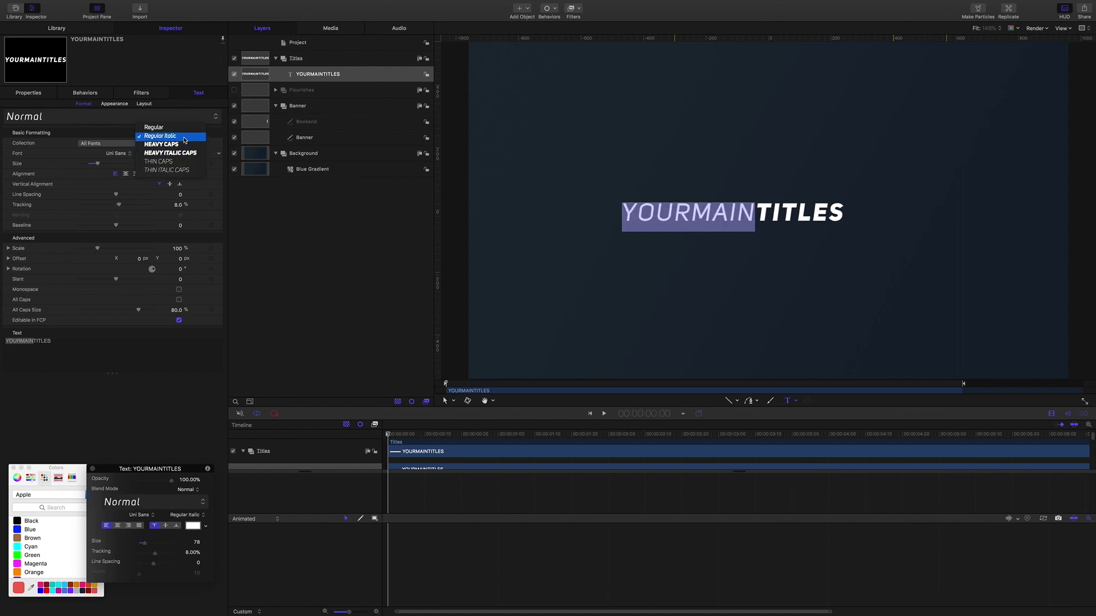
pyautogui.click(185, 138)
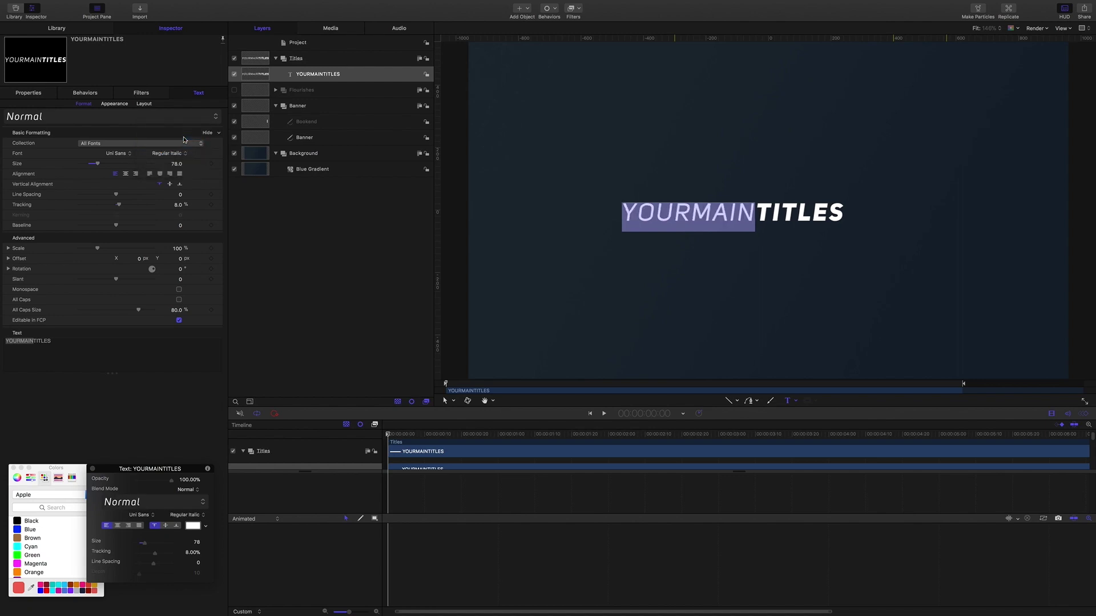
pyautogui.click(126, 175)
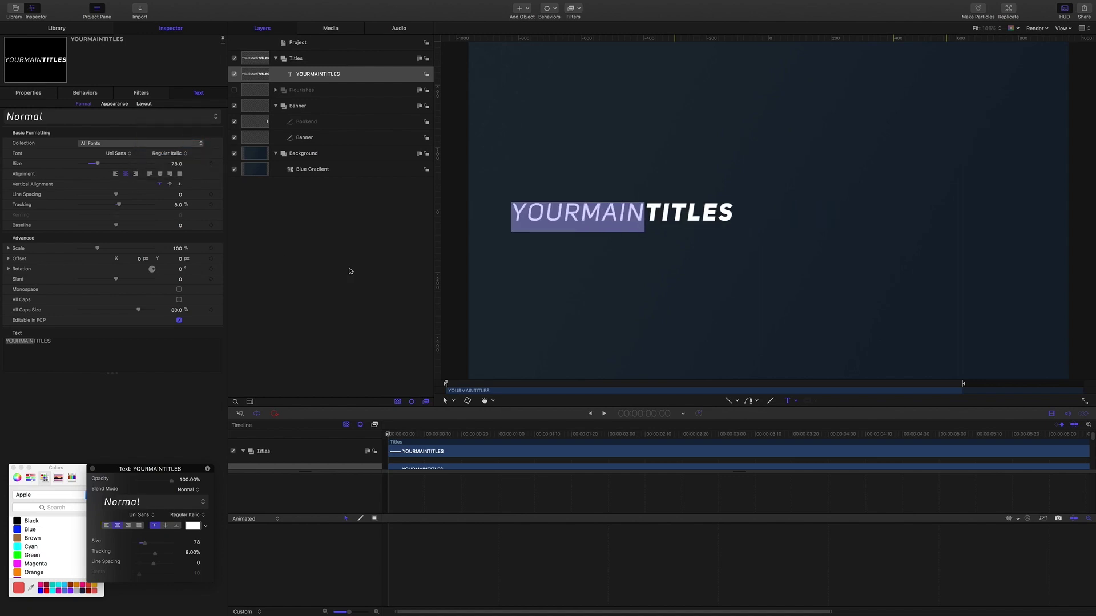
# Align the title text vertically with the white banner by setting its Y position to -28 px, checking against several banner frames.
pyautogui.moveTo(388, 436); pyautogui.dragTo(490, 437)
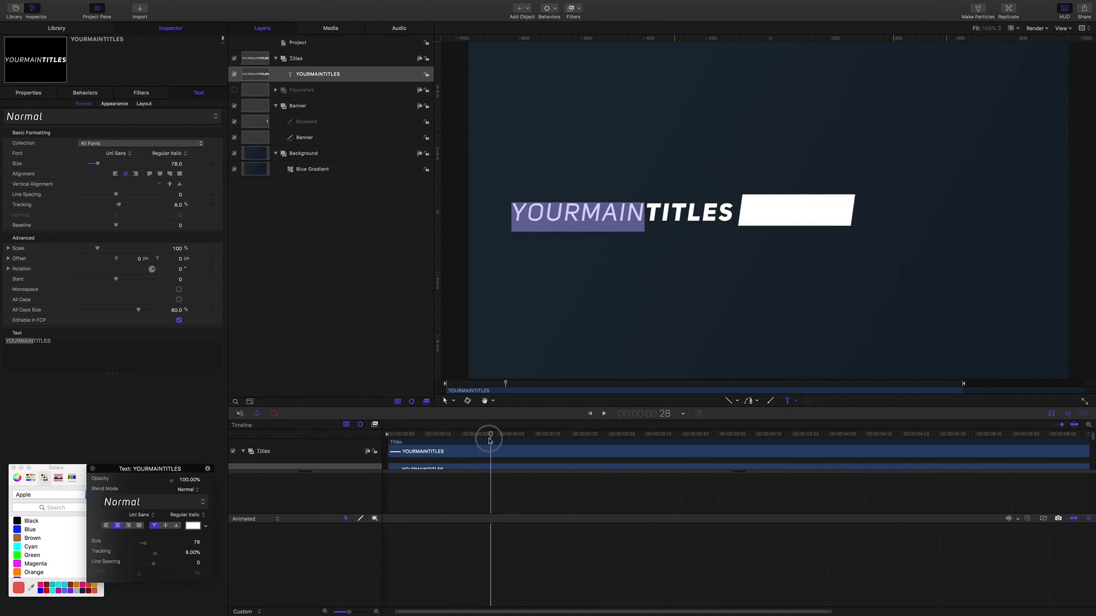
pyautogui.click(353, 293)
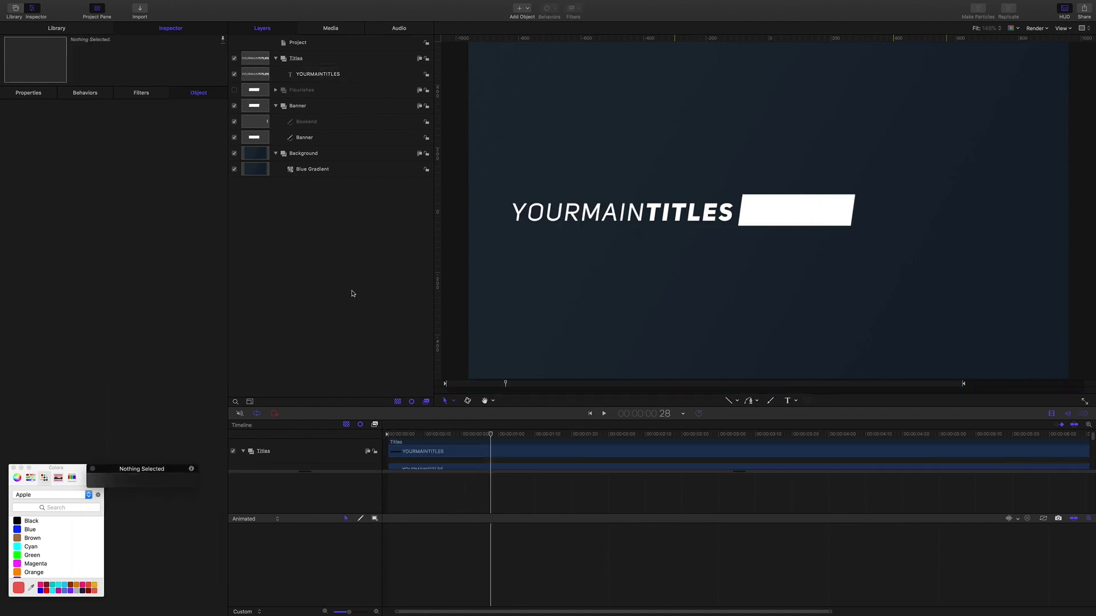
pyautogui.click(324, 76)
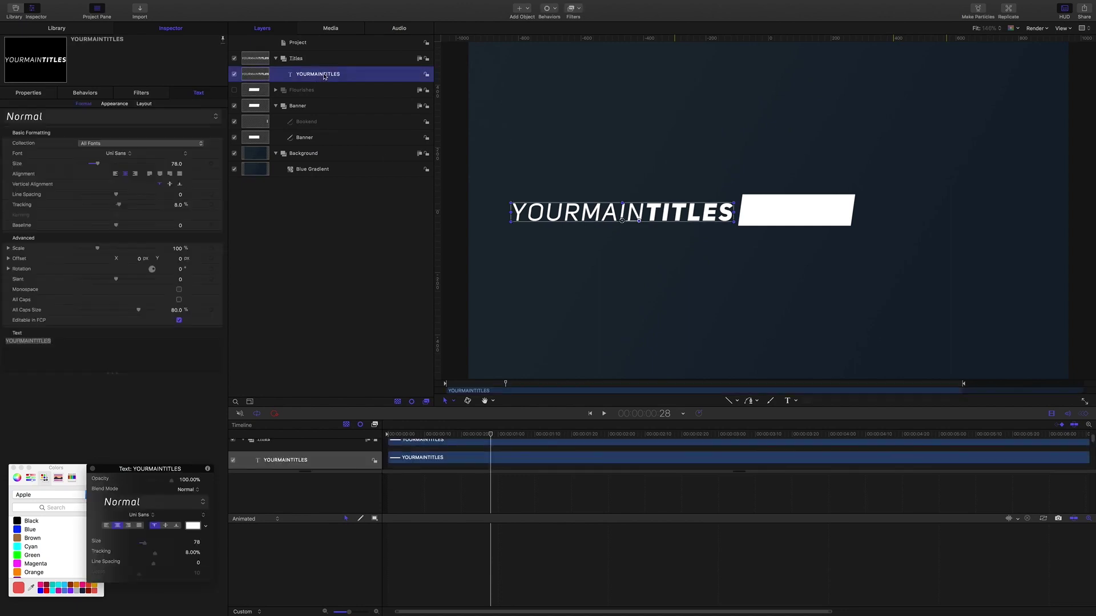
pyautogui.click(28, 93)
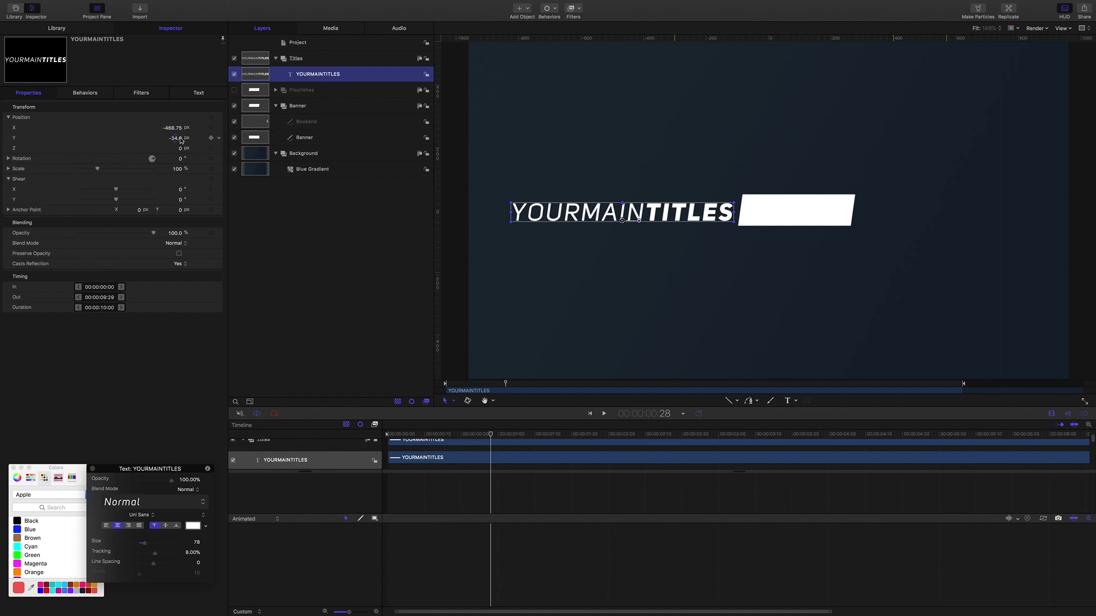
pyautogui.moveTo(182, 142); pyautogui.dragTo(188, 143)
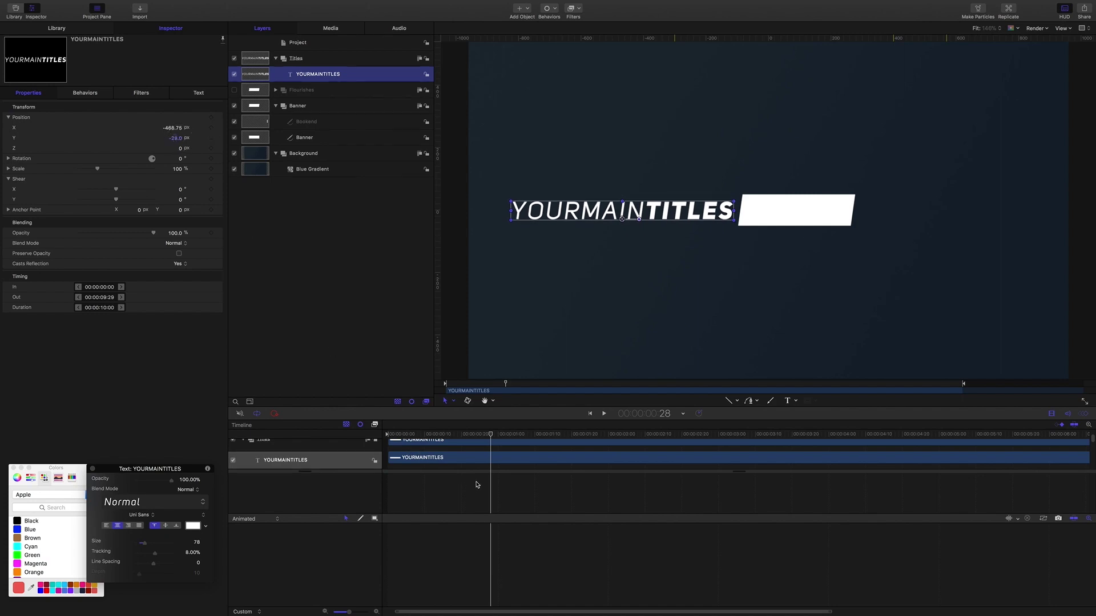
pyautogui.moveTo(494, 440); pyautogui.dragTo(479, 440)
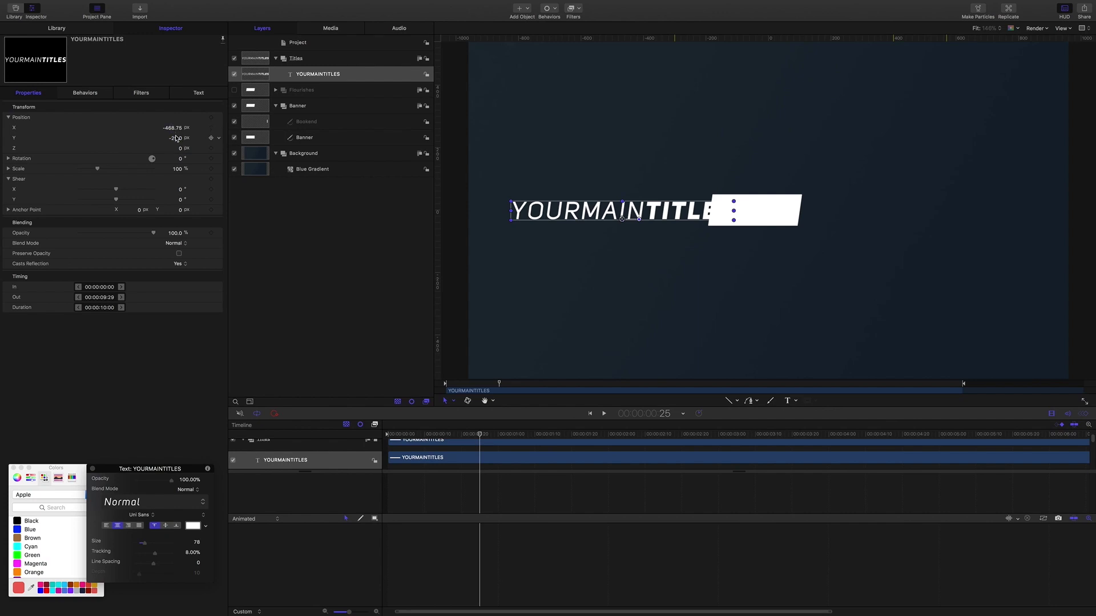
pyautogui.moveTo(176, 141); pyautogui.dragTo(176, 140)
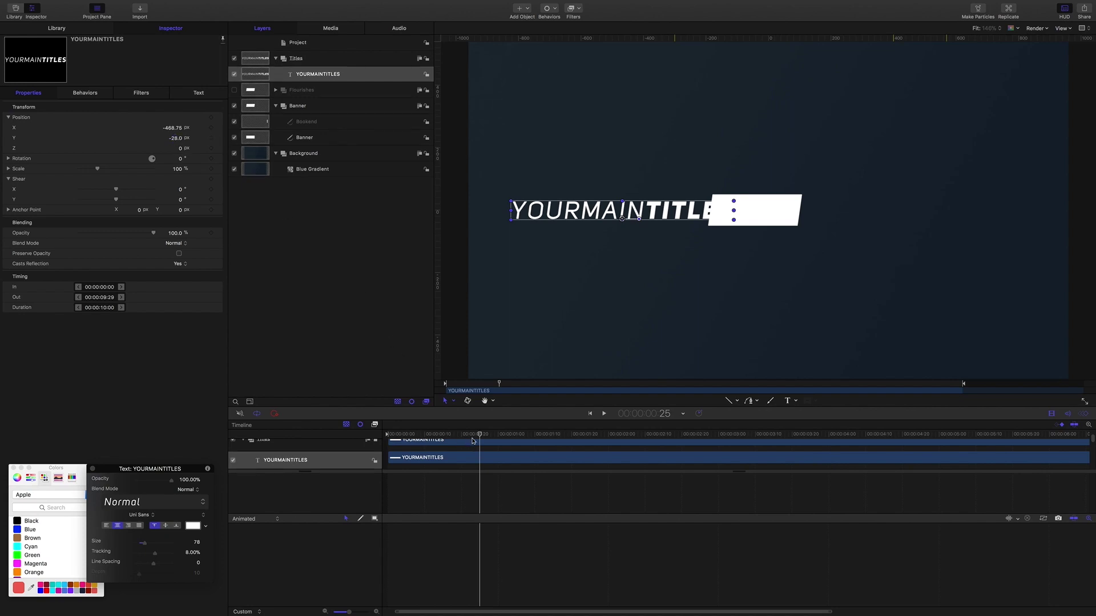
pyautogui.moveTo(479, 435); pyautogui.dragTo(510, 438)
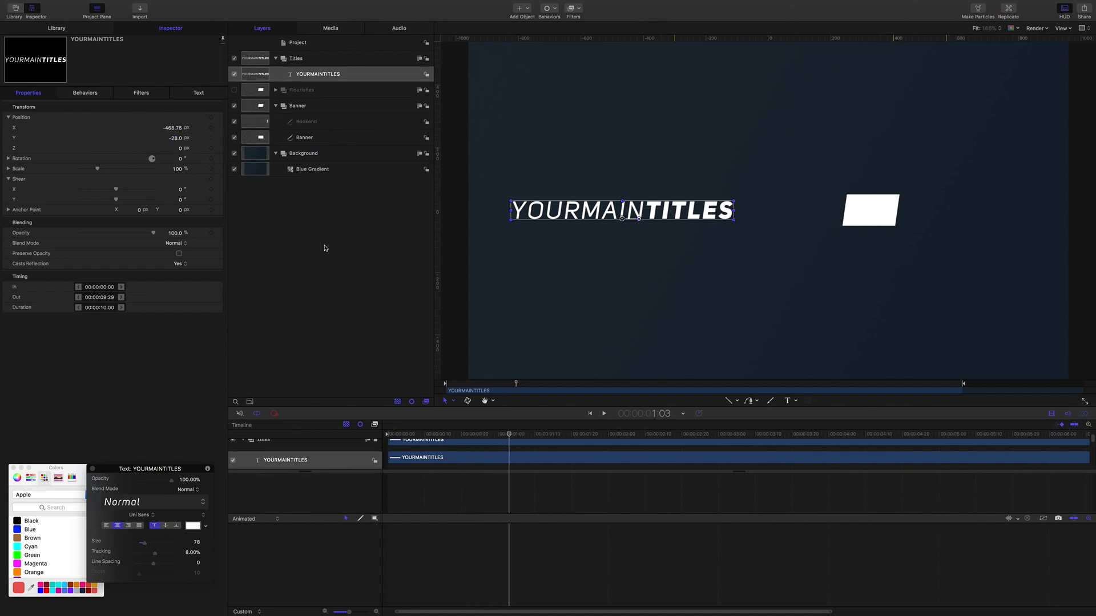
pyautogui.click(301, 228)
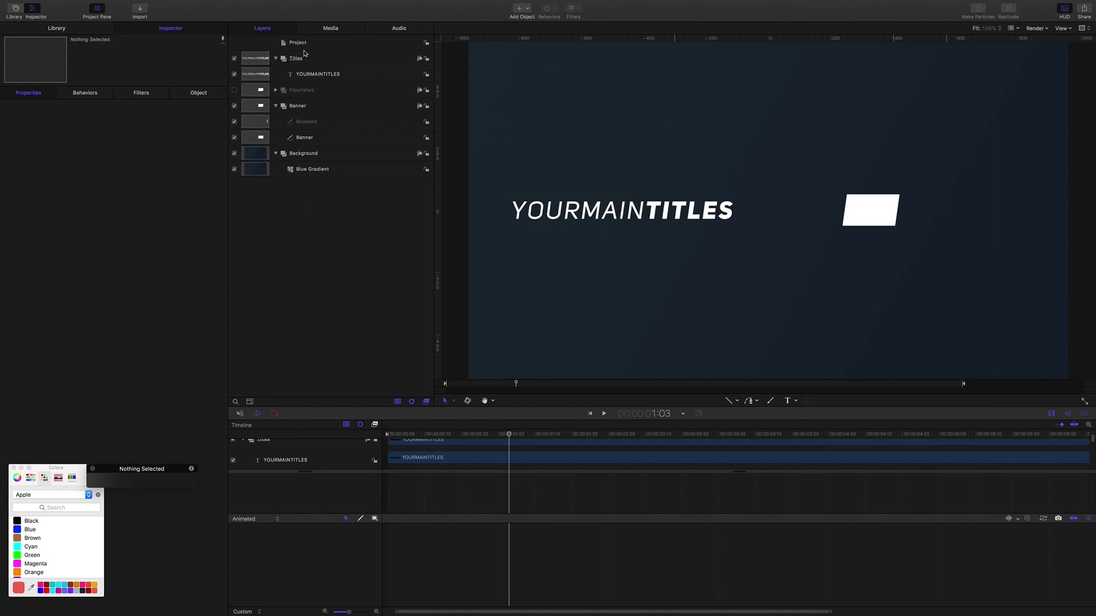
# Collapse and duplicate the Titles group, and hide the original.
pyautogui.click(296, 59)
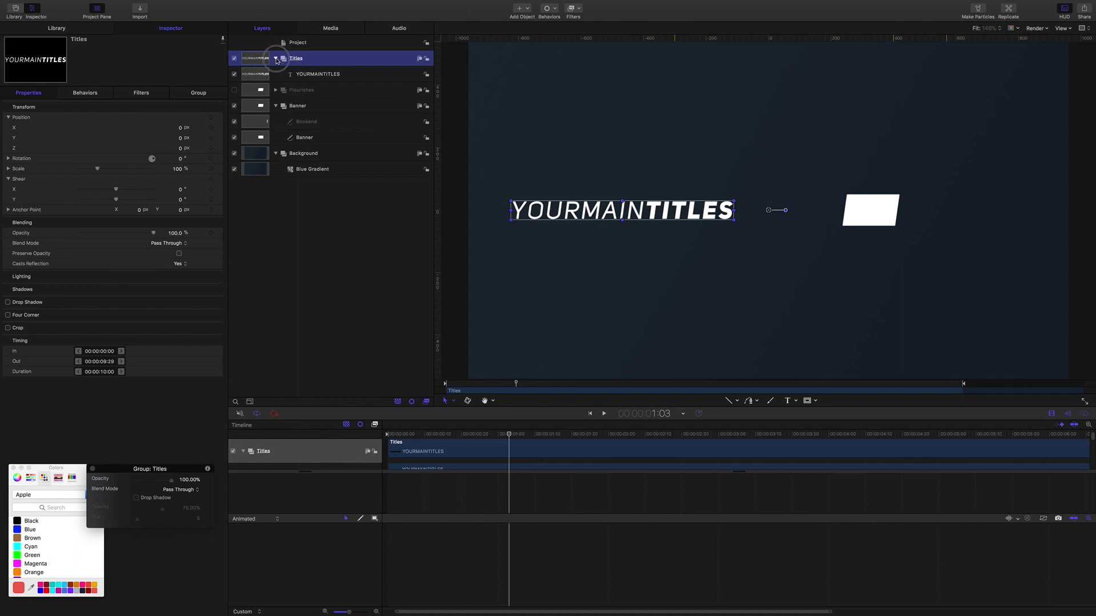
pyautogui.click(275, 59)
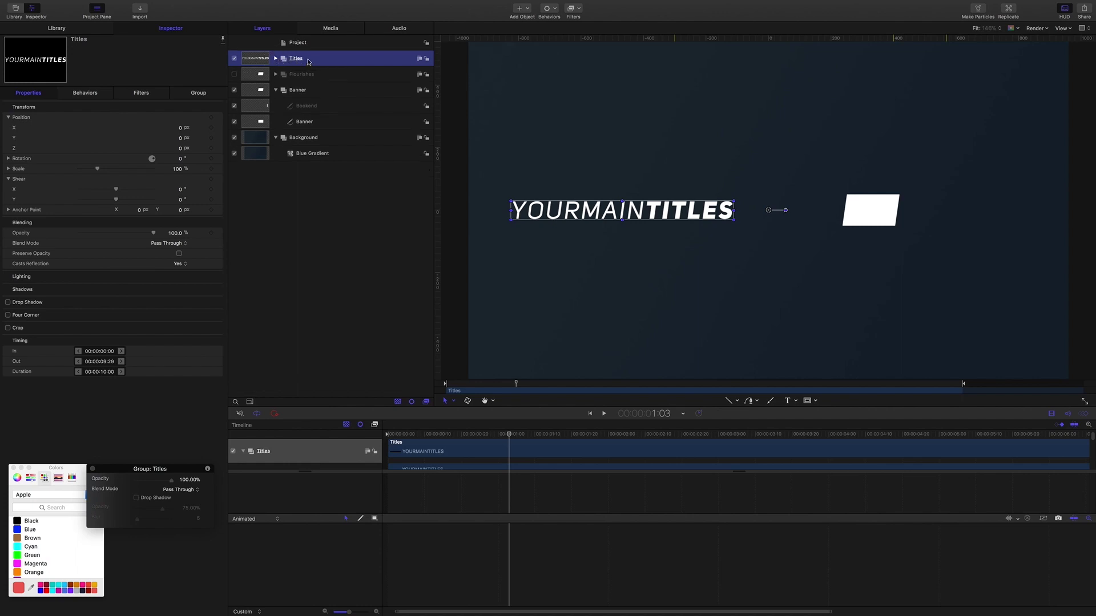
pyautogui.press('super+d')
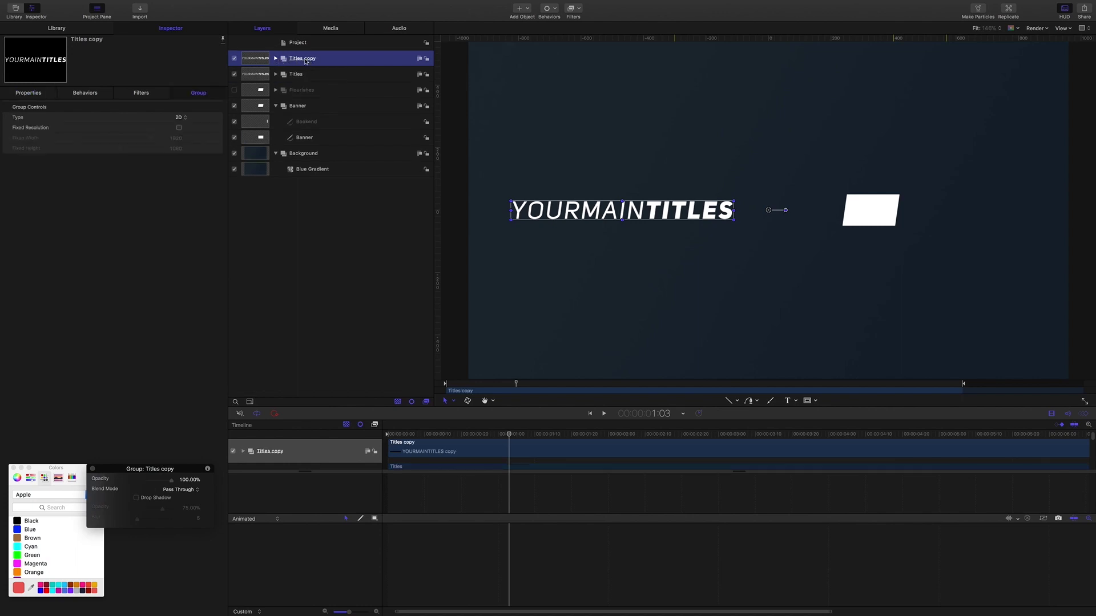
pyautogui.click(234, 74)
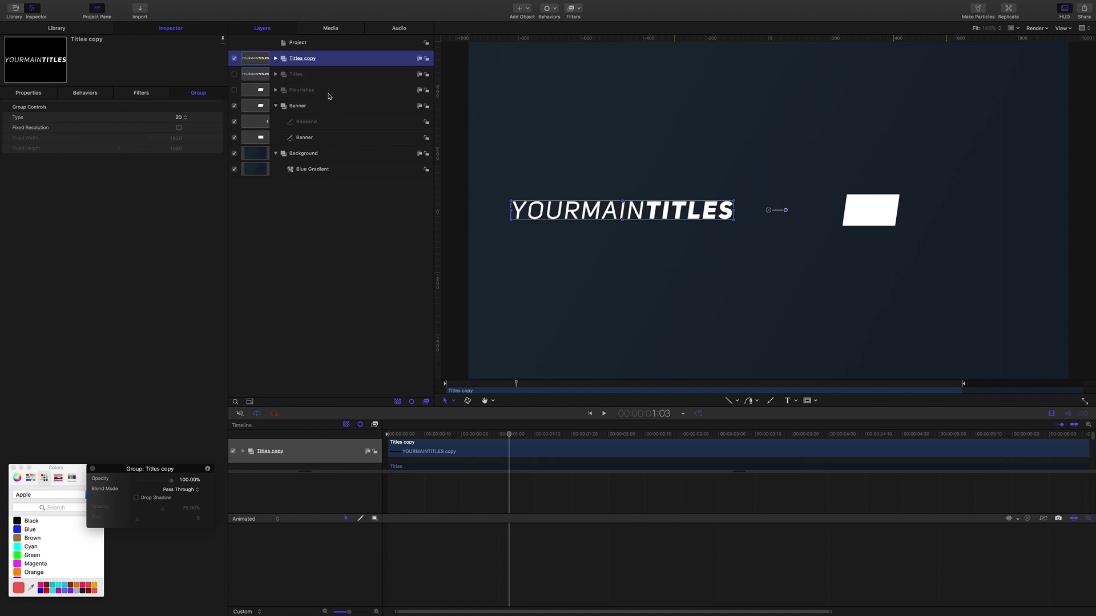
# Rename the duplicated titles group as Banner Mask Titles.
pyautogui.doubleClick(308, 59)
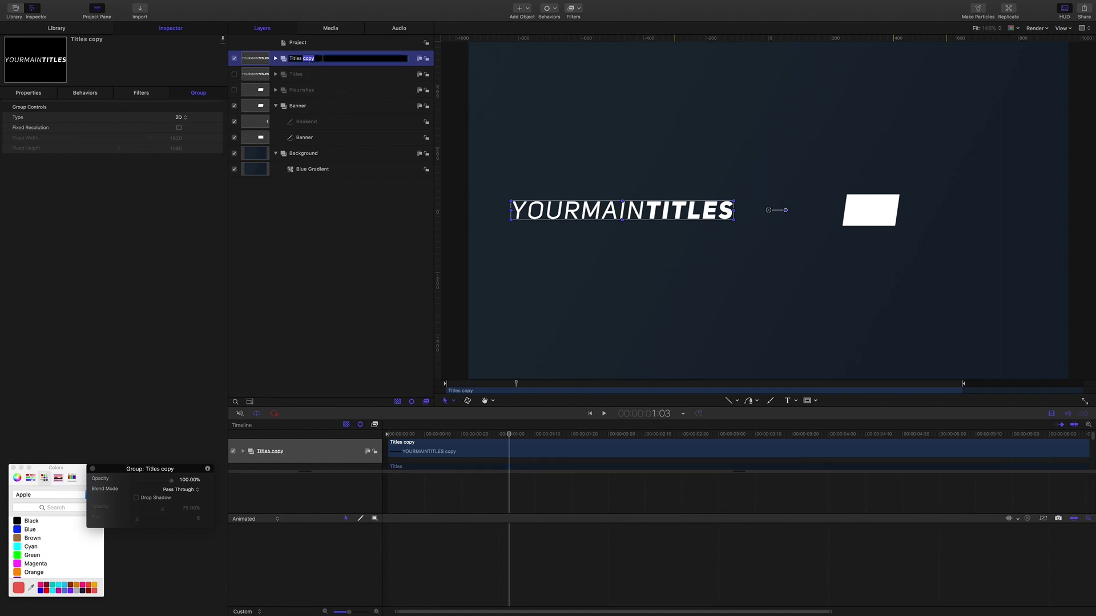
pyautogui.moveTo(309, 59); pyautogui.dragTo(271, 55)
pyautogui.write('Banner Mask Titles')
pyautogui.press('Return')
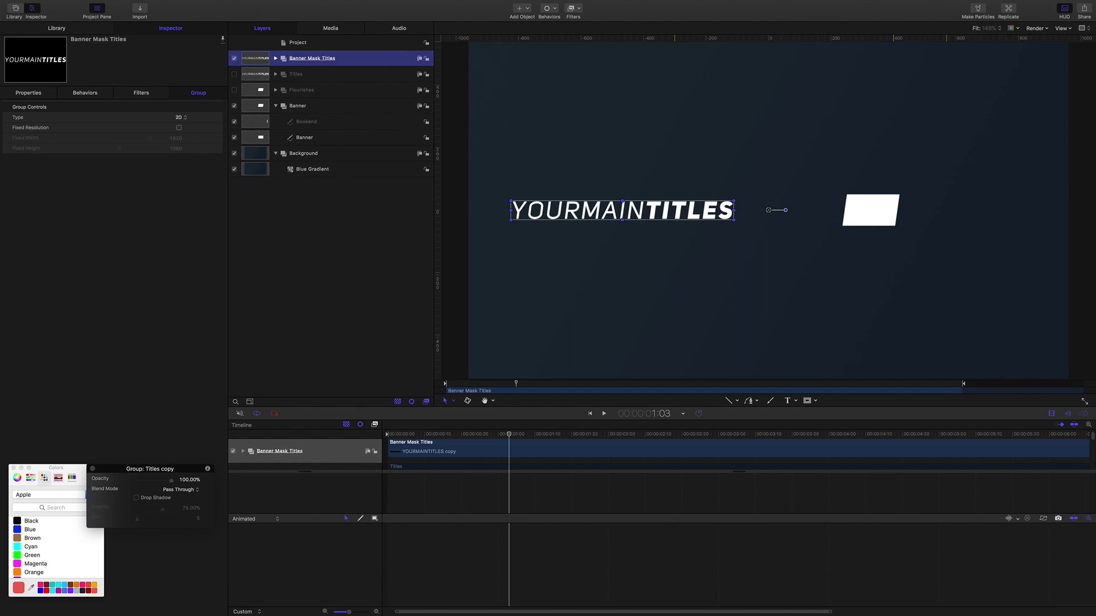
# Trim the start of the text layer in the Banner Mask Titles group to frame 20.
pyautogui.click(275, 58)
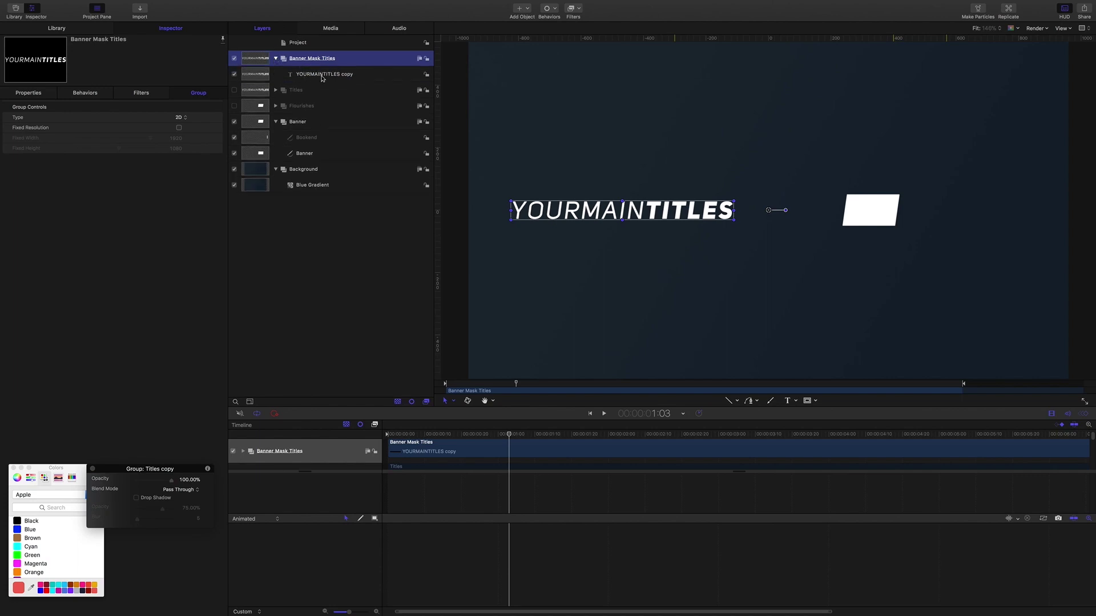
pyautogui.click(661, 414)
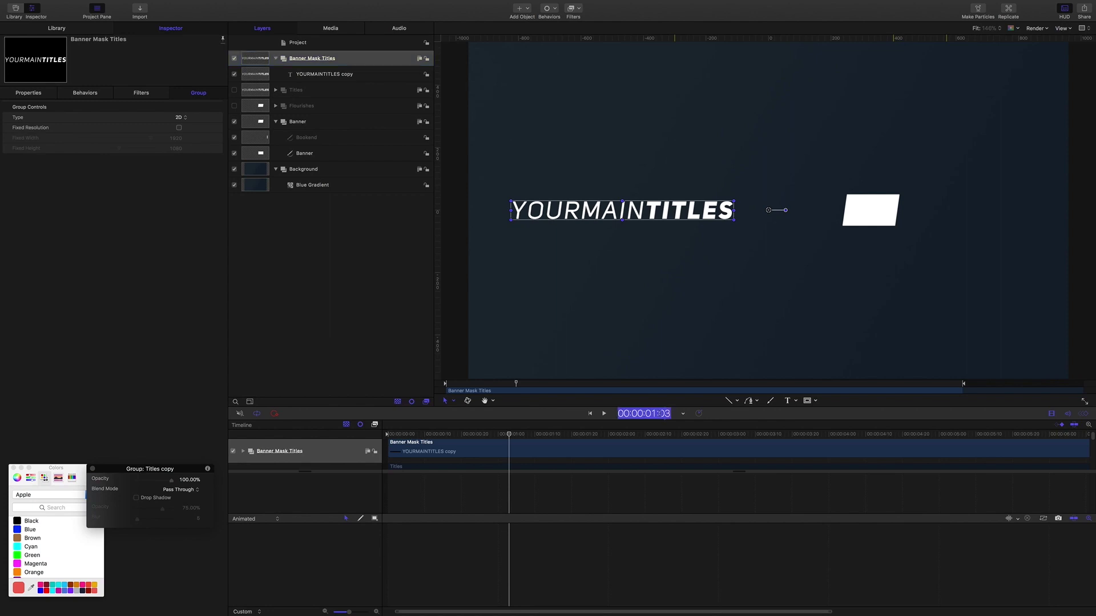
pyautogui.write('20')
pyautogui.press('Return')
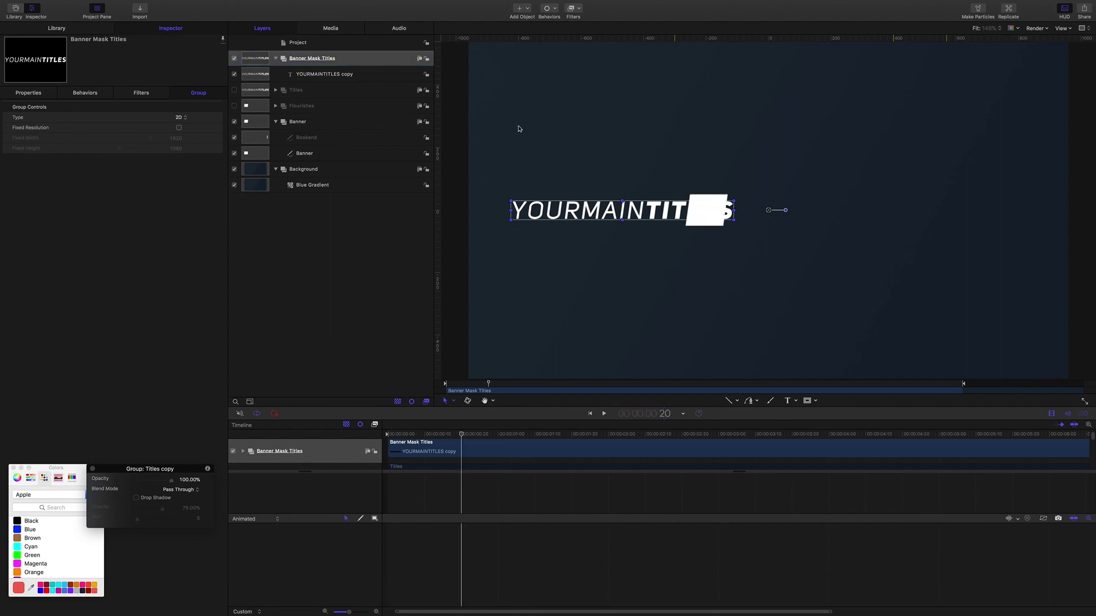
pyautogui.click(329, 77)
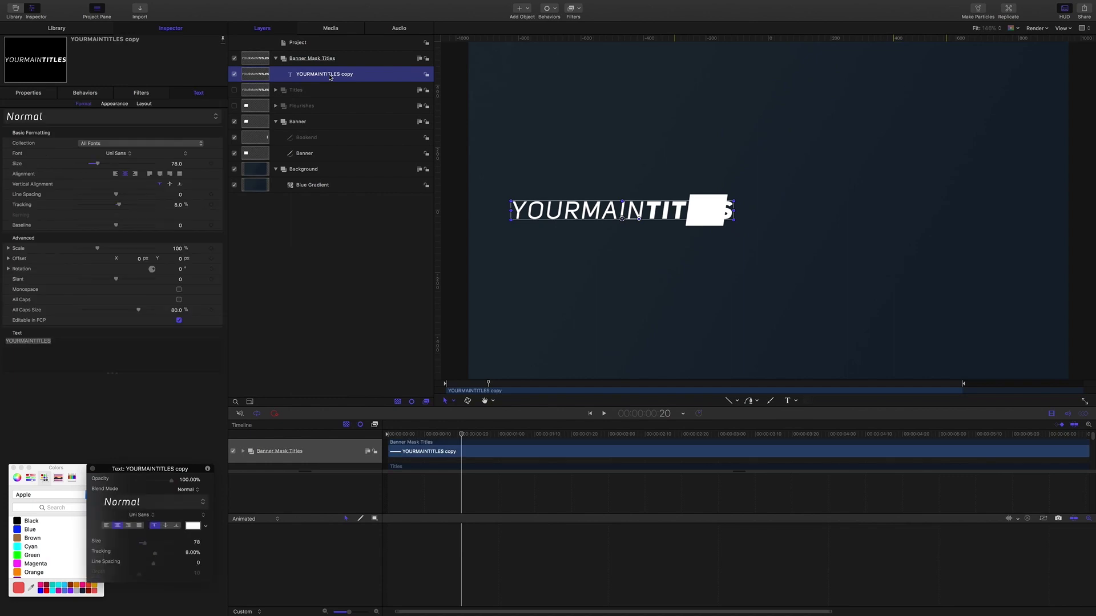
pyautogui.press('i')
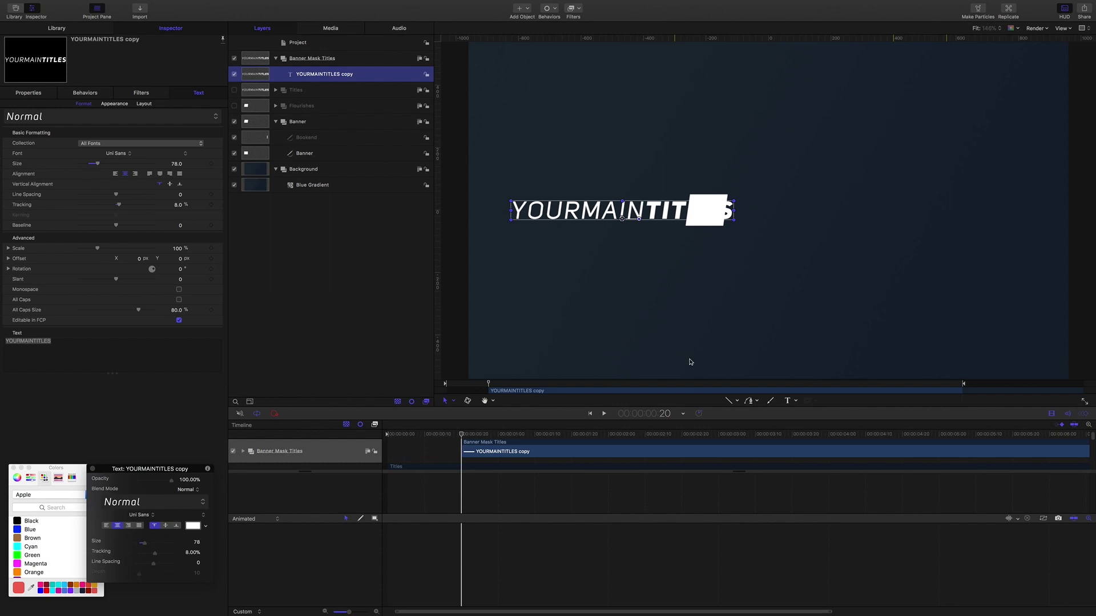
# At frame 25, set the copied title text's X position to 550 px and add a keyframe for it.
pyautogui.click(665, 416)
pyautogui.write('25')
pyautogui.press('Return')
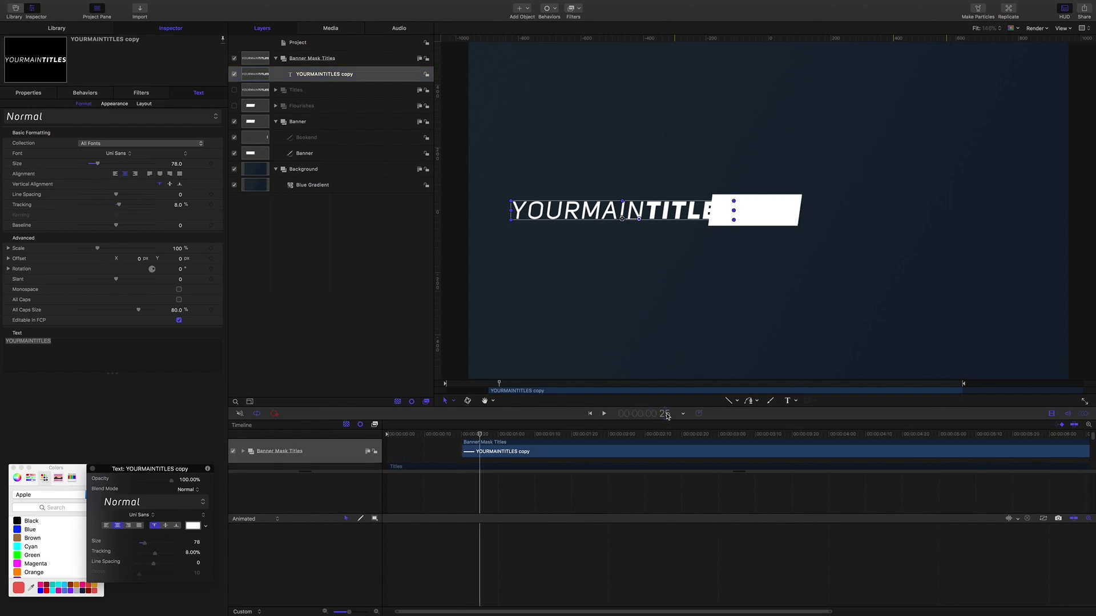
pyautogui.click(30, 94)
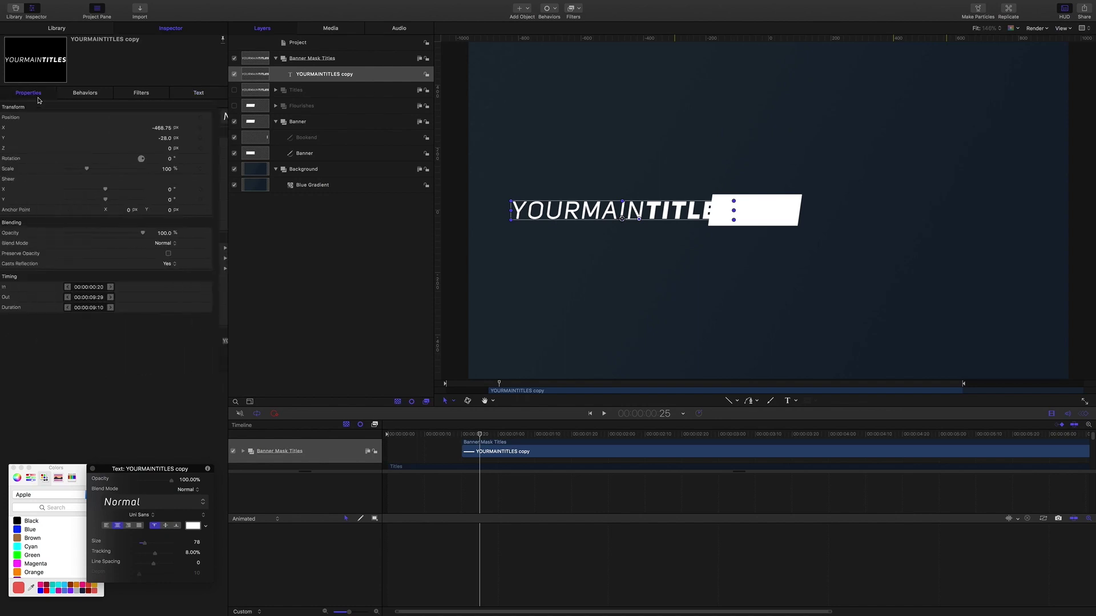
pyautogui.click(170, 128)
pyautogui.write('5')
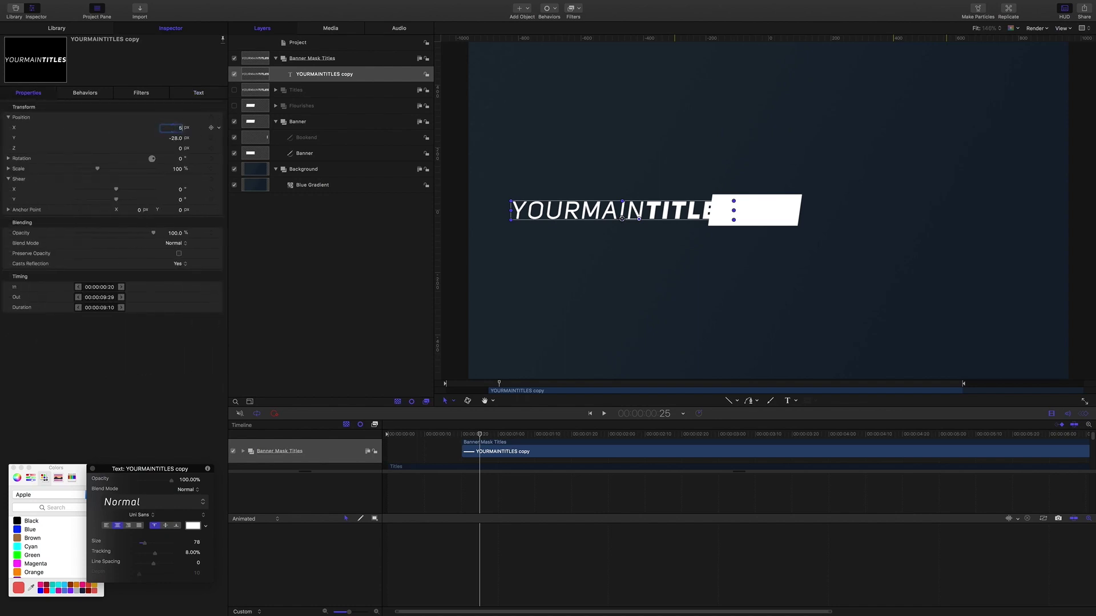
pyautogui.write('50')
pyautogui.press('Return')
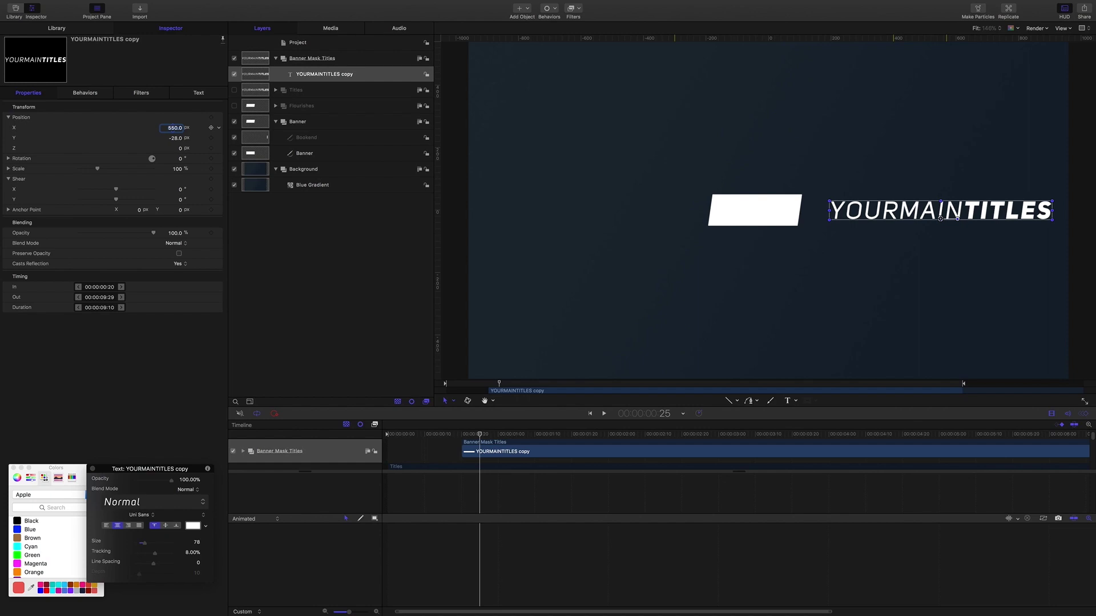
pyautogui.click(196, 96)
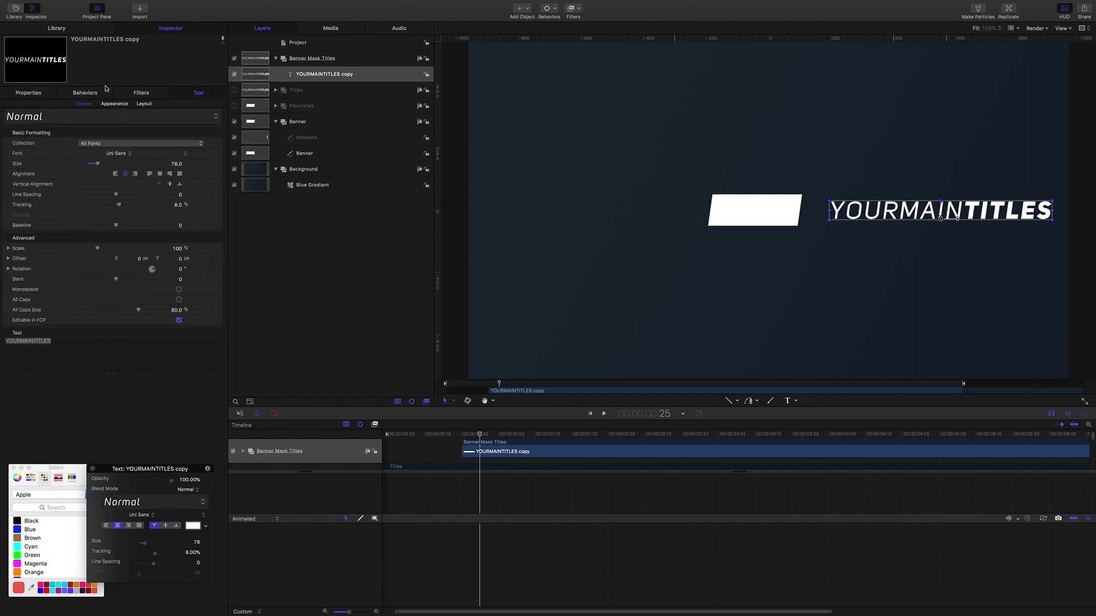
pyautogui.click(34, 94)
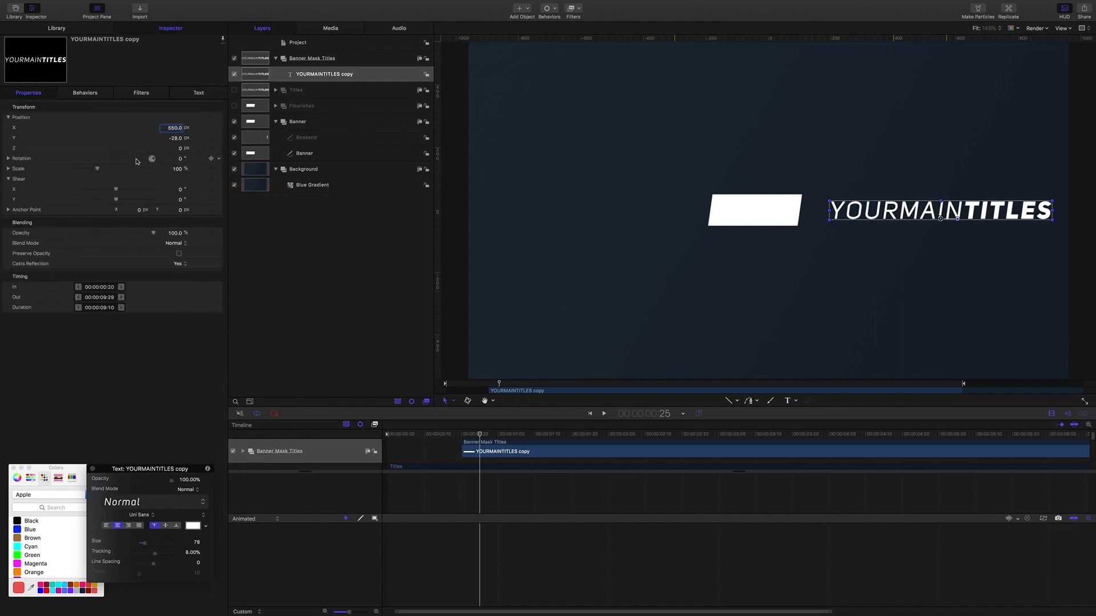
pyautogui.click(211, 128)
# At 1:15, set the copied title text's X position to 14.39 px to create the ending keyframe.
pyautogui.click(666, 416)
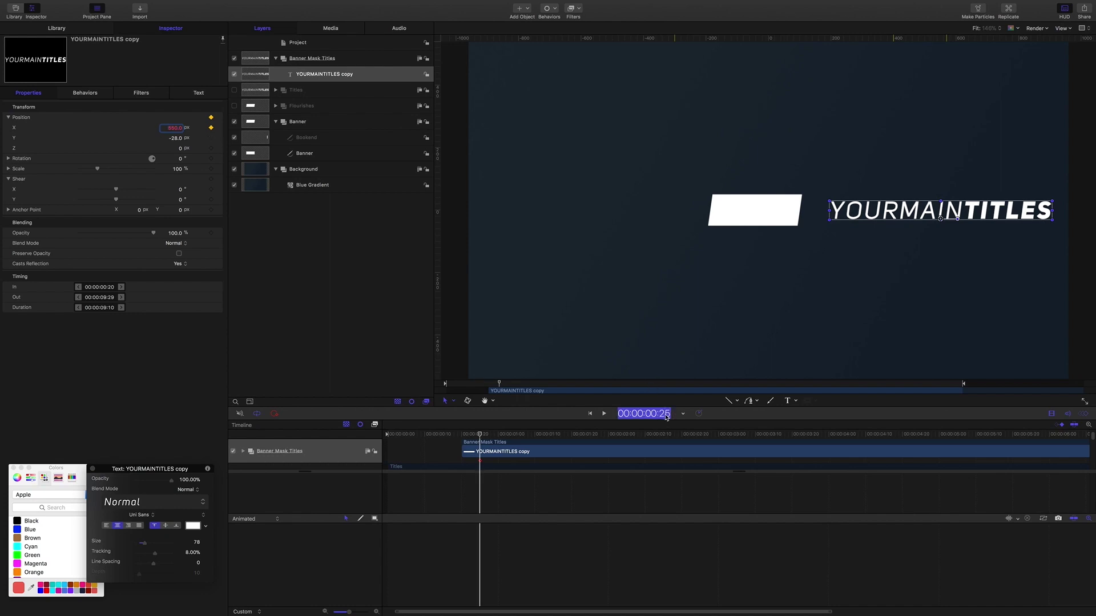
pyautogui.write('1.15')
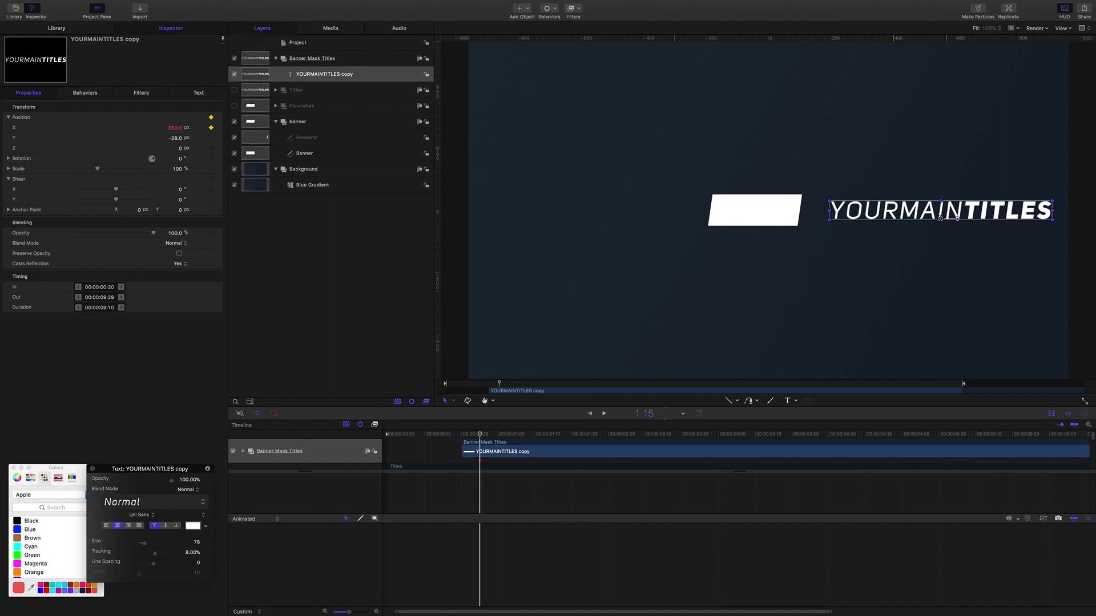
pyautogui.press('Return')
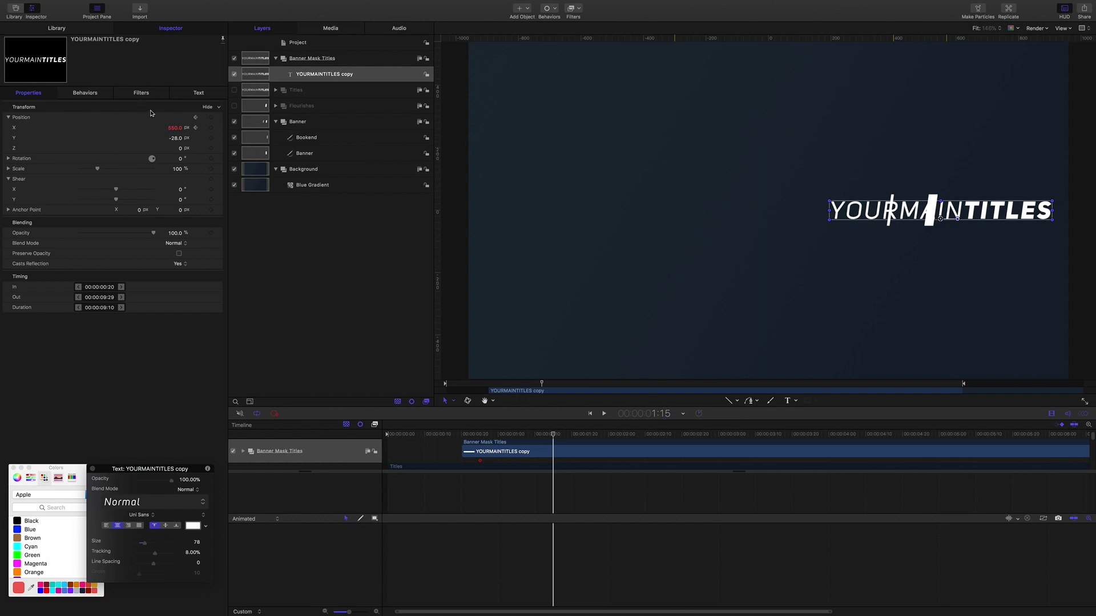
pyautogui.click(174, 128)
pyautogui.moveTo(175, 128); pyautogui.dragTo(175, 435)
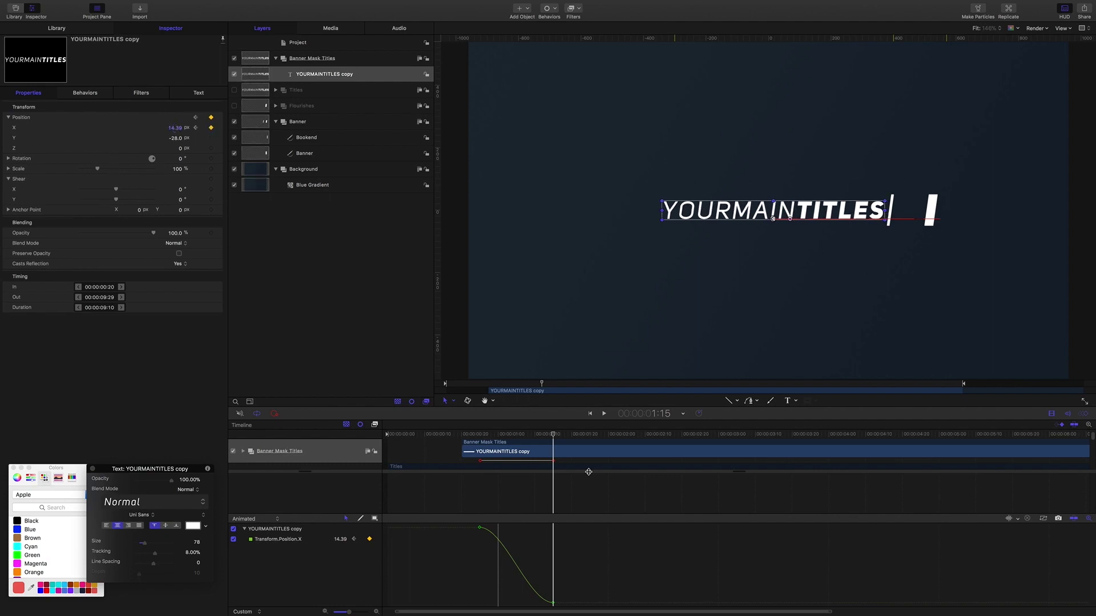
# Reshape the copied title's Position X curve into a steep start with a smooth ease-out, and play the animation back.
pyautogui.moveTo(549, 435)
pyautogui.mouseDown()
pyautogui.moveTo(481, 432)
pyautogui.moveTo(553, 439)
pyautogui.mouseUp()
pyautogui.moveTo(469, 525); pyautogui.dragTo(571, 606)
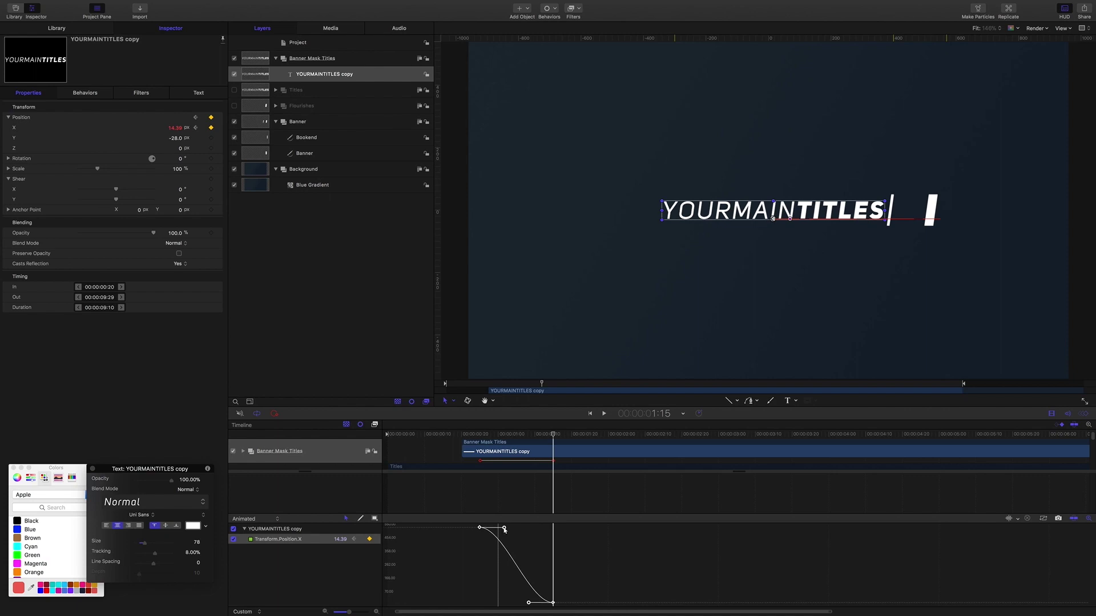
pyautogui.moveTo(580, 581); pyautogui.dragTo(512, 612)
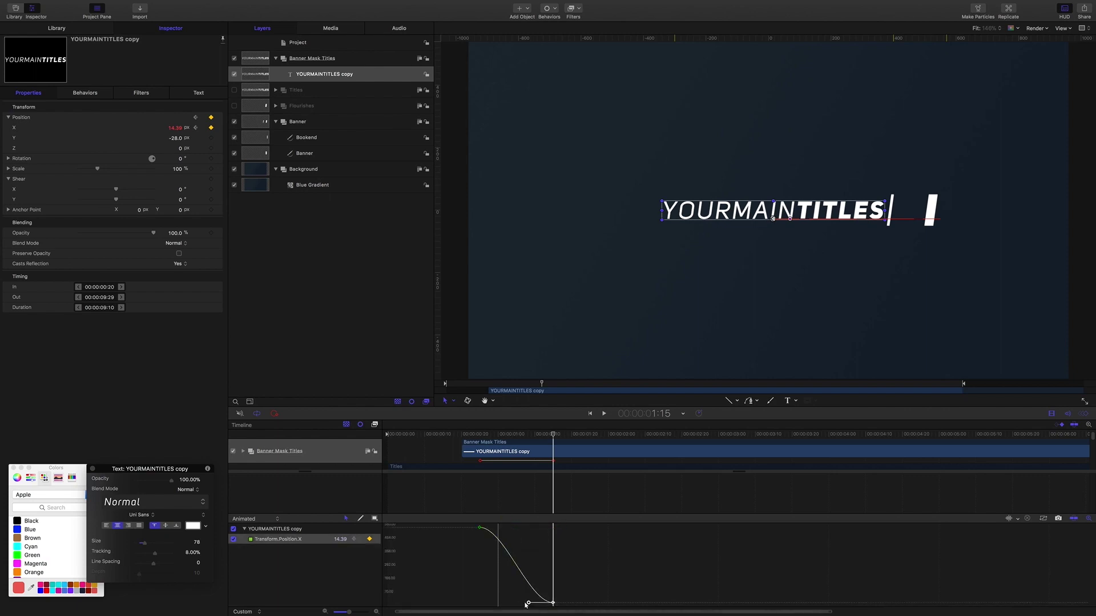
pyautogui.click(480, 528)
pyautogui.moveTo(503, 528); pyautogui.dragTo(459, 578)
pyautogui.moveTo(553, 437); pyautogui.dragTo(458, 436)
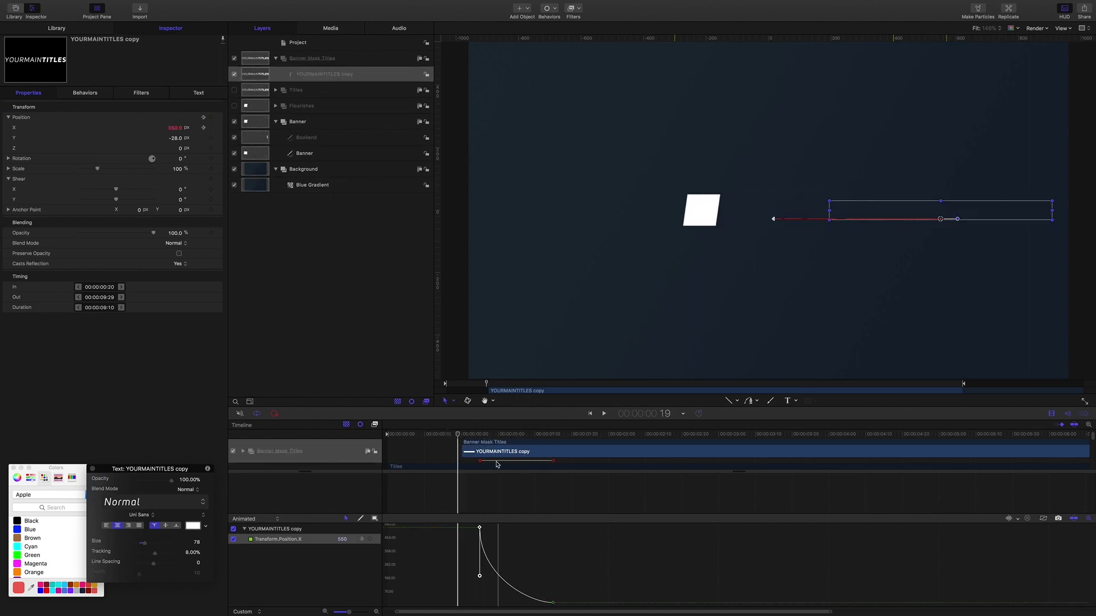
pyautogui.press('space')
pyautogui.press('space')
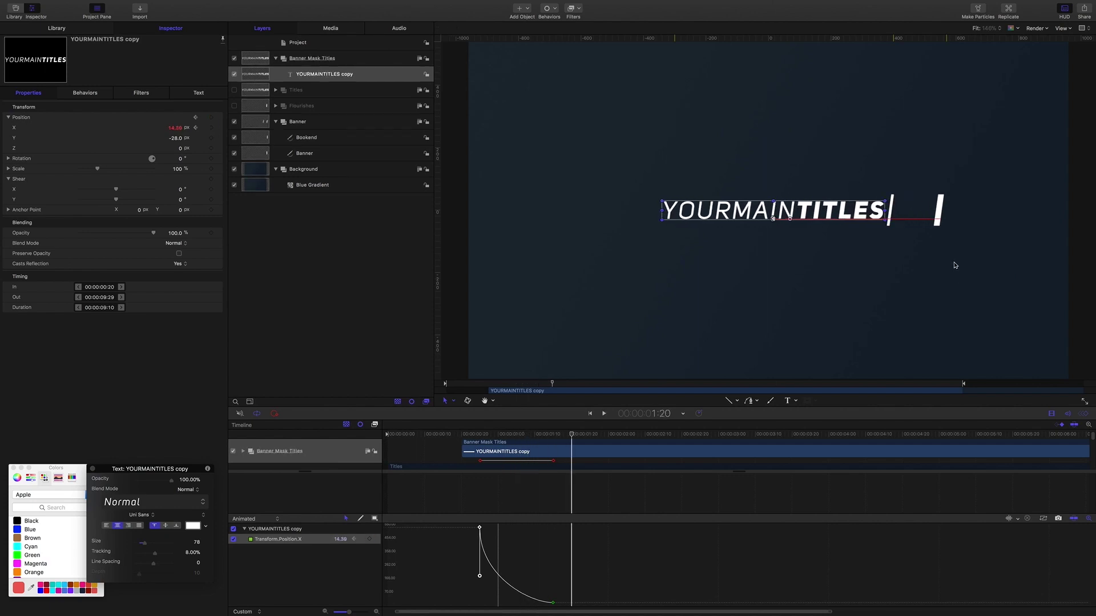
# Add an image mask to the Banner shape, using the YOURMAINTITLES copy text as the mask source.
pyautogui.moveTo(572, 437); pyautogui.dragTo(516, 439)
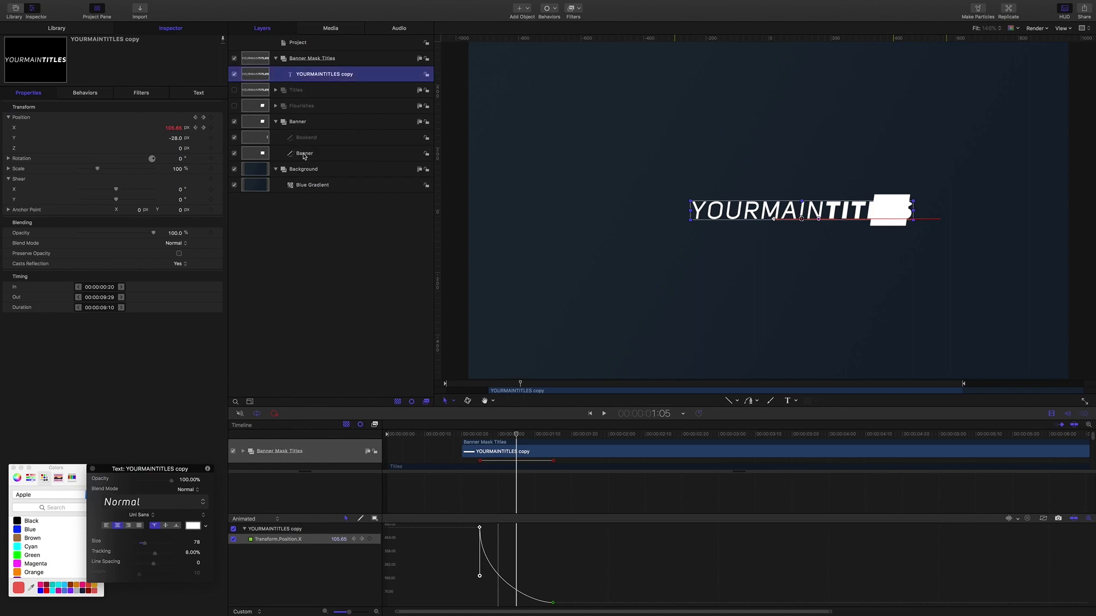
pyautogui.click(304, 154)
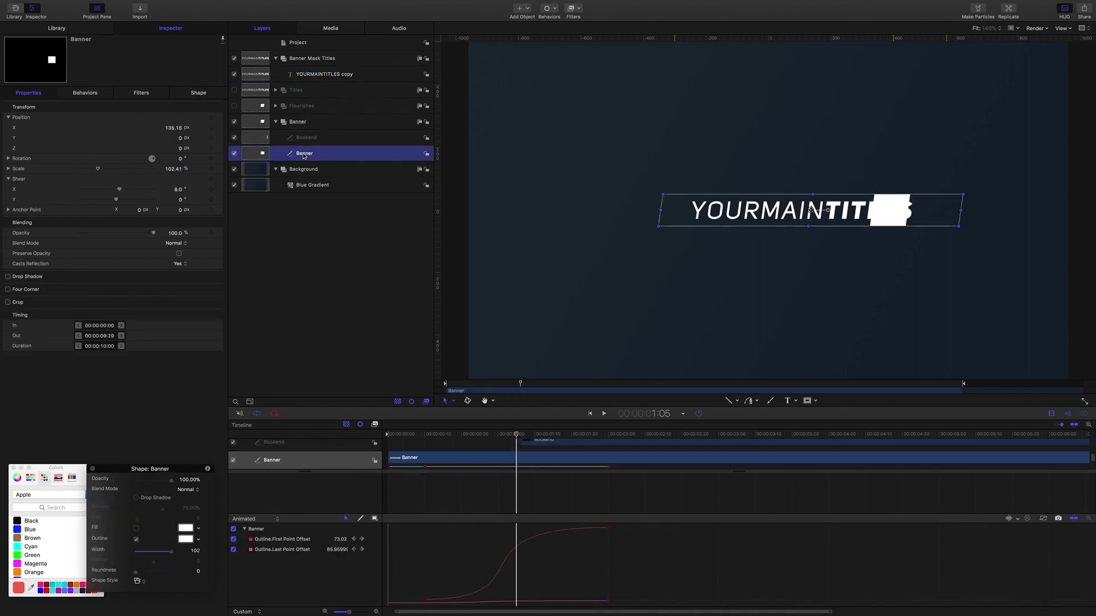
pyautogui.rightClick(304, 155)
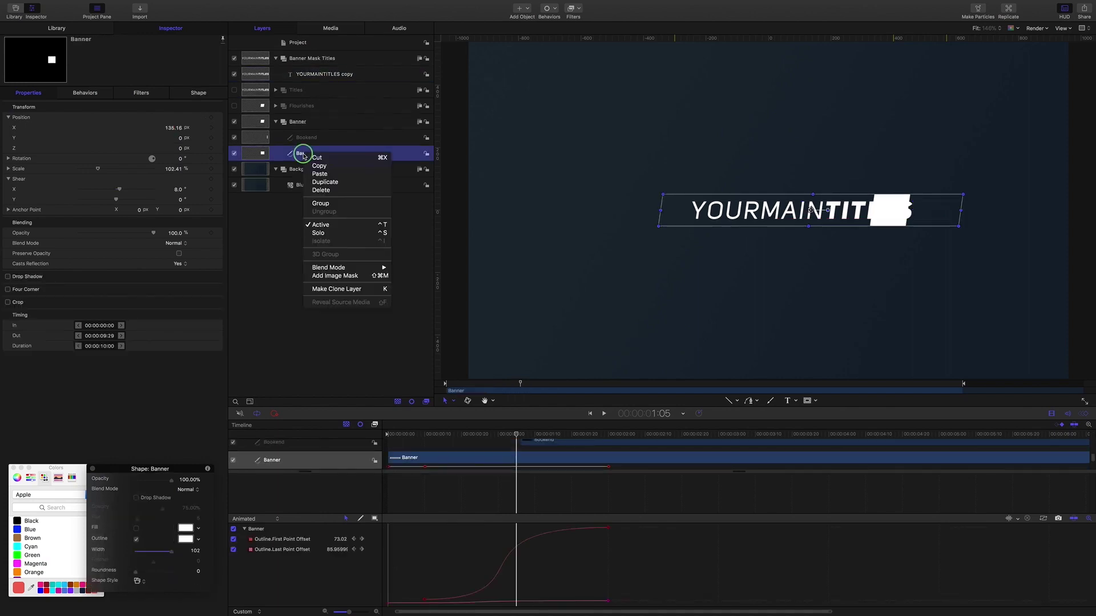
pyautogui.click(335, 276)
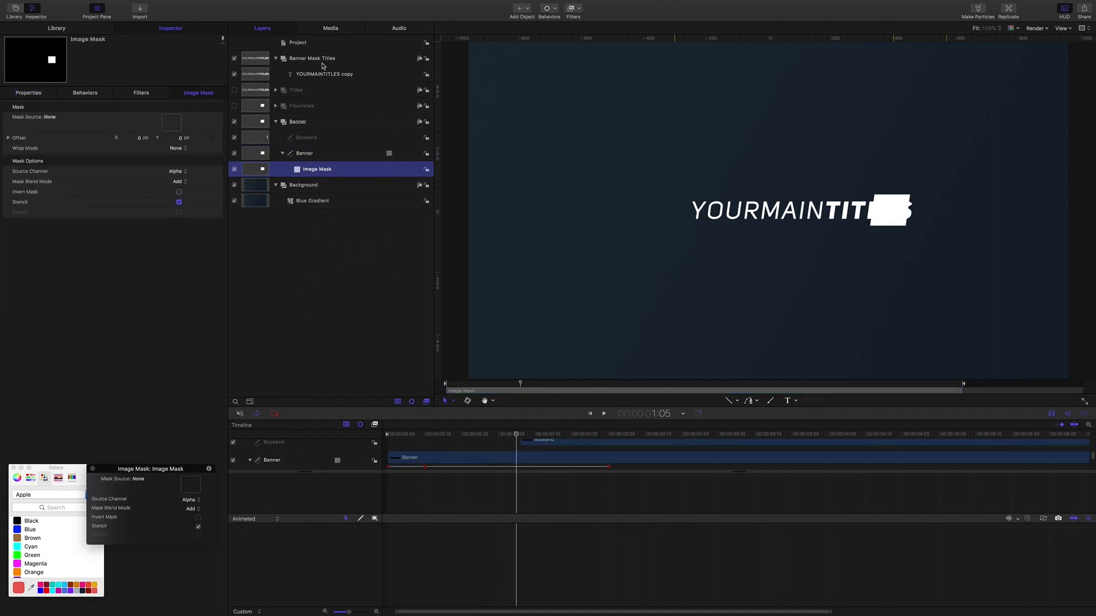
pyautogui.moveTo(328, 76); pyautogui.dragTo(174, 125)
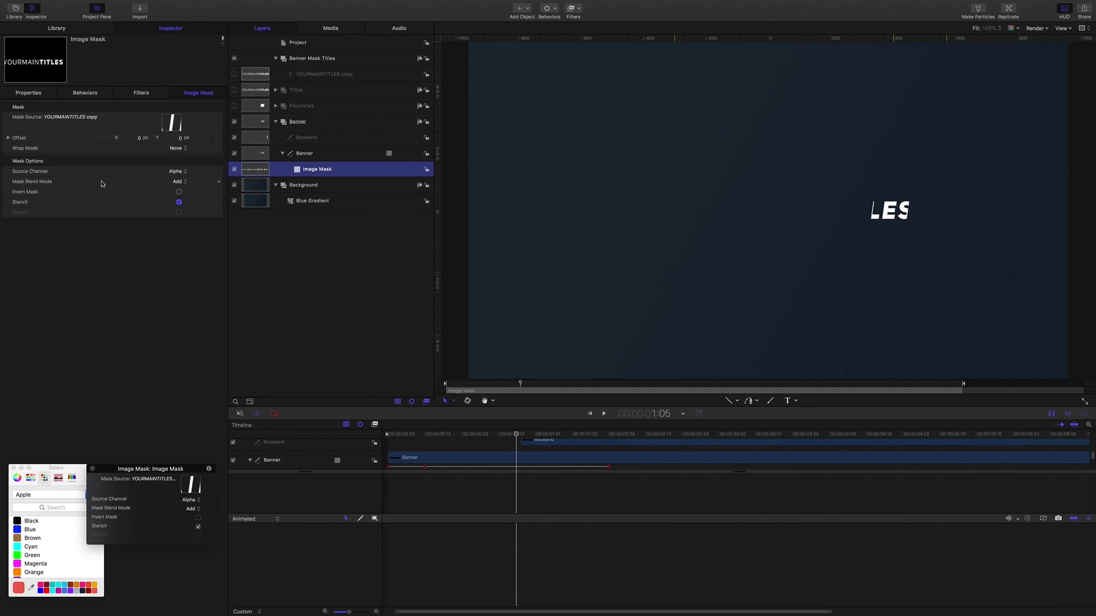
# Set the image mask's blend mode to Subtract and play back the banner animation.
pyautogui.click(179, 181)
pyautogui.click(178, 191)
pyautogui.moveTo(516, 435); pyautogui.dragTo(377, 417)
pyautogui.press('space')
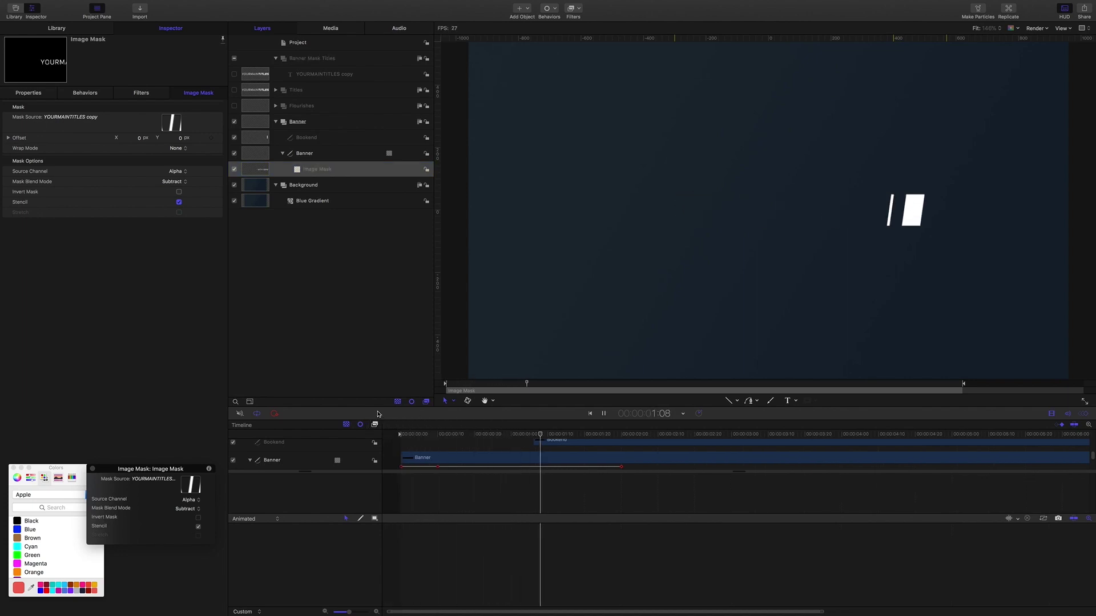
pyautogui.press('space')
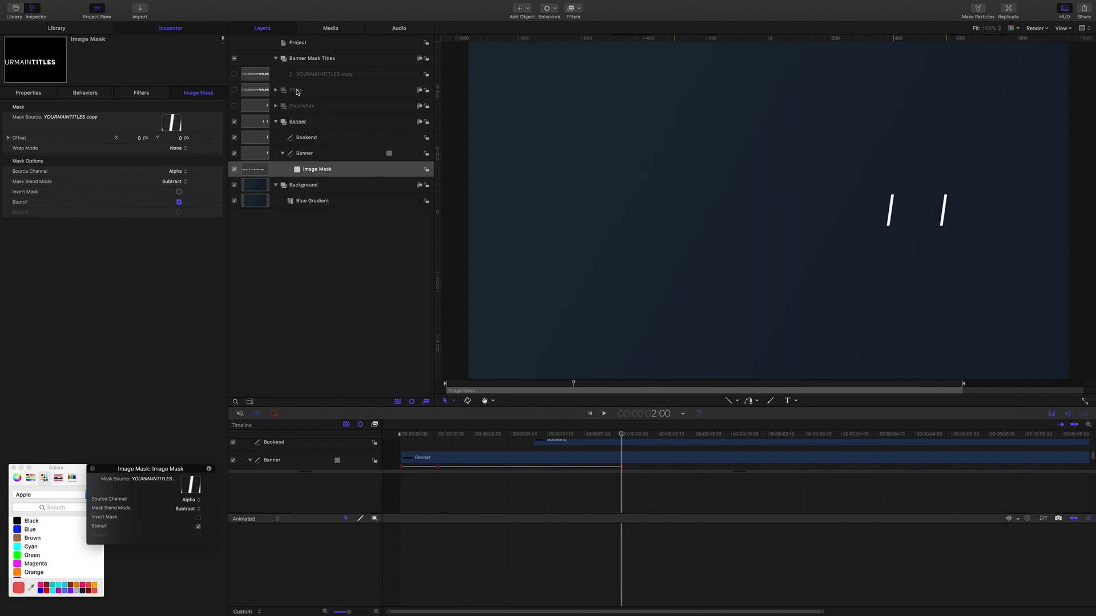
# Collapse the Banner, Background and Banner Mask Titles groups in the layer list.
pyautogui.click(277, 122)
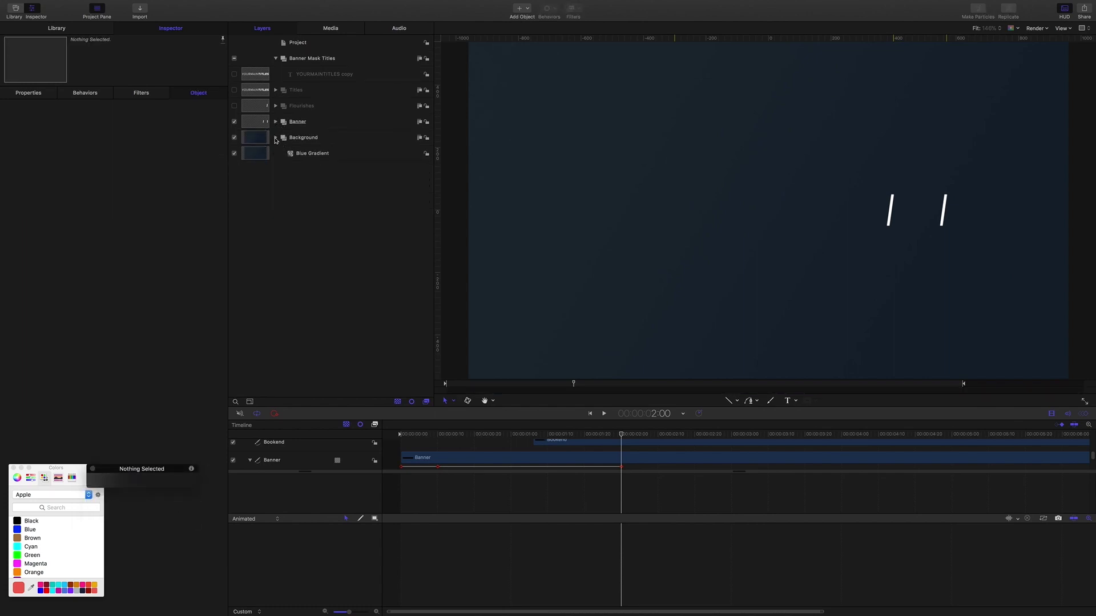
pyautogui.click(276, 139)
pyautogui.click(276, 59)
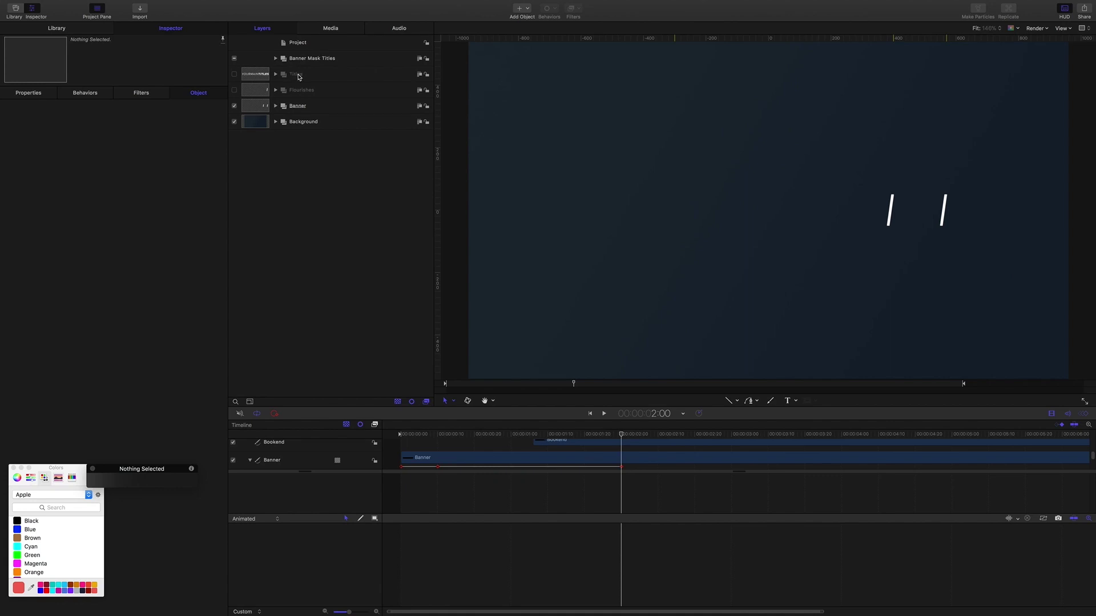
# Rename the hidden Titles group as Main Titles and make it visible.
pyautogui.doubleClick(295, 75)
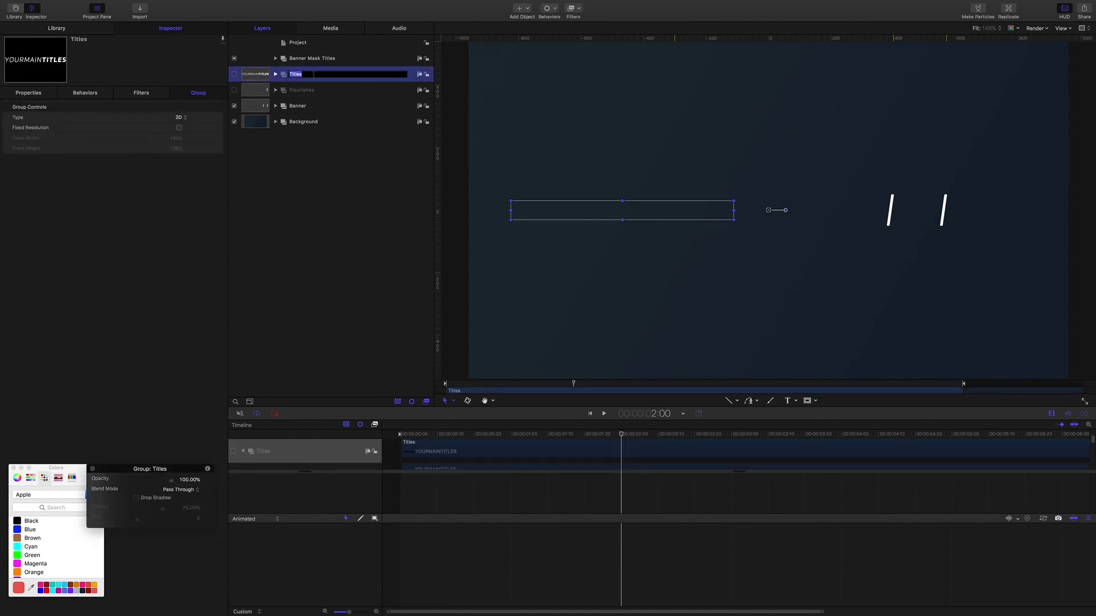
pyautogui.write('Main Titles')
pyautogui.press('Return')
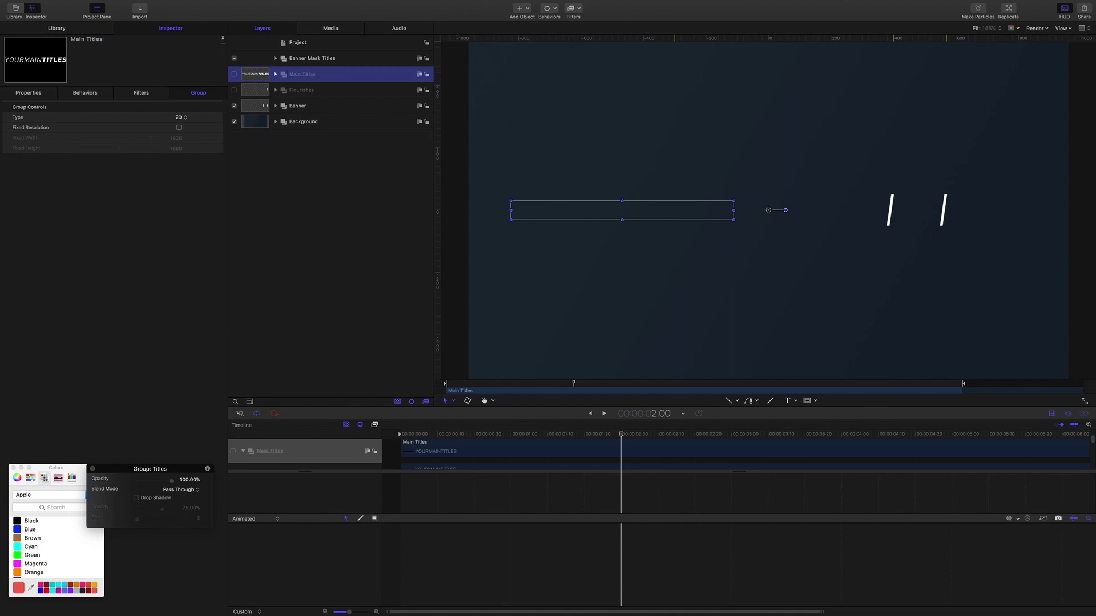
pyautogui.click(234, 75)
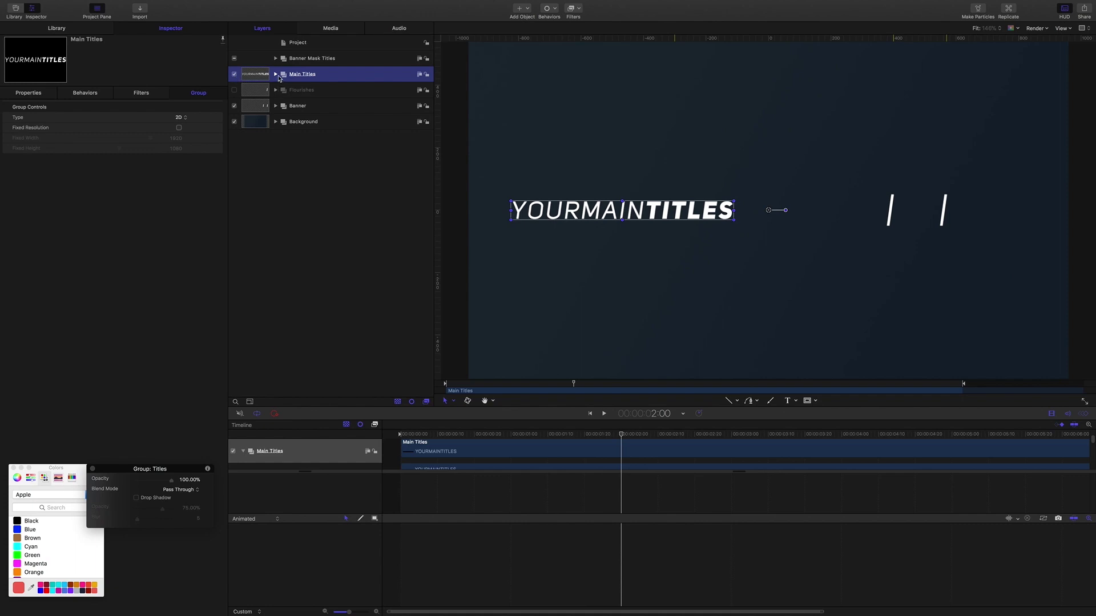
# At 1:18, set the X position of the text in Main Titles to 754 px and add a keyframe for it.
pyautogui.click(275, 75)
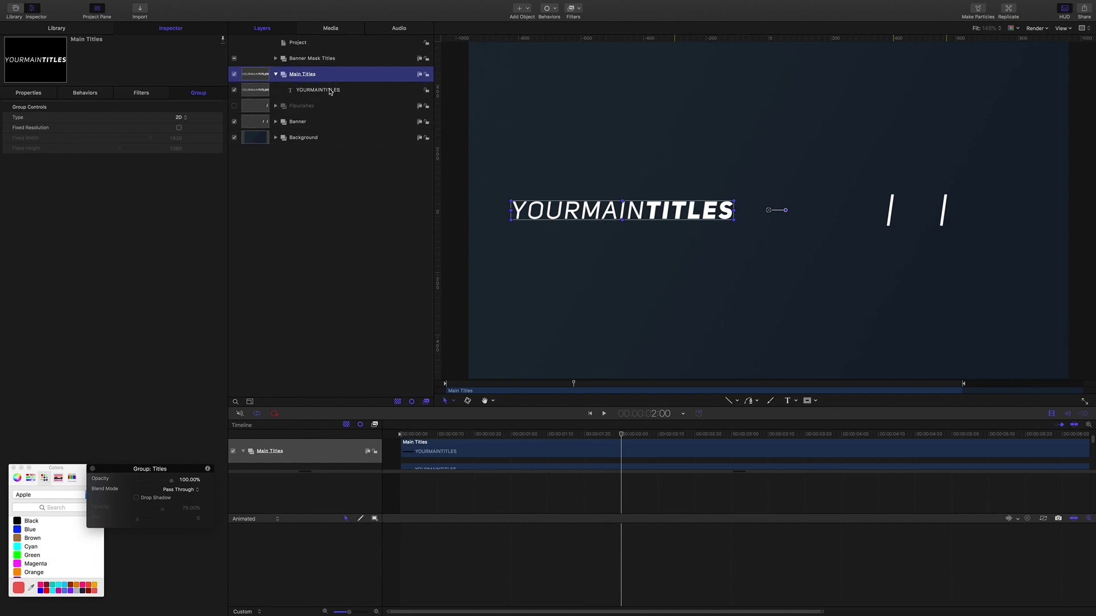
pyautogui.click(330, 91)
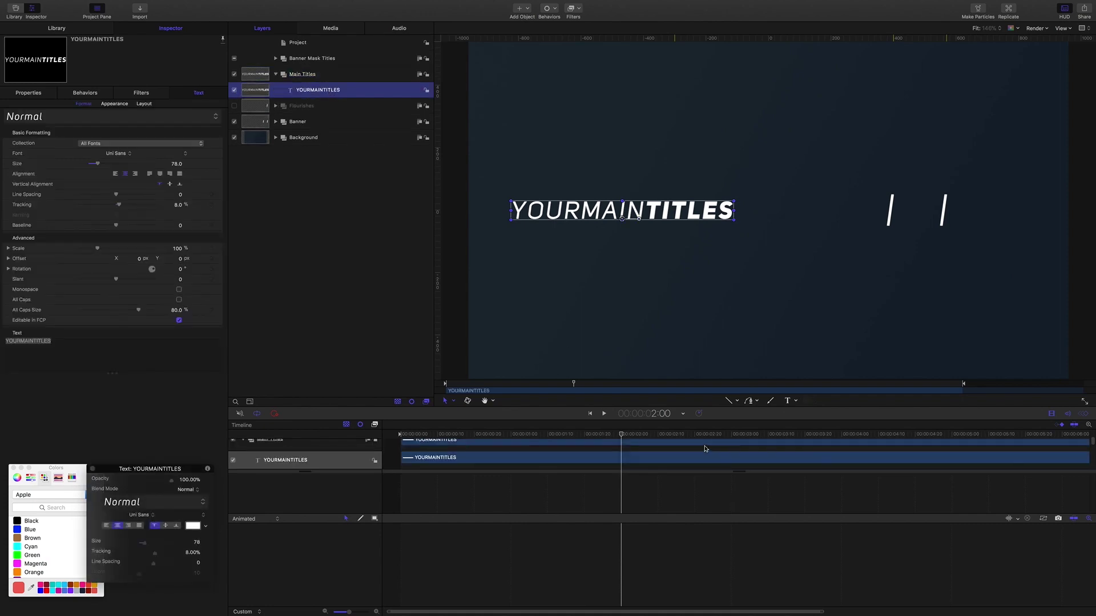
pyautogui.click(664, 413)
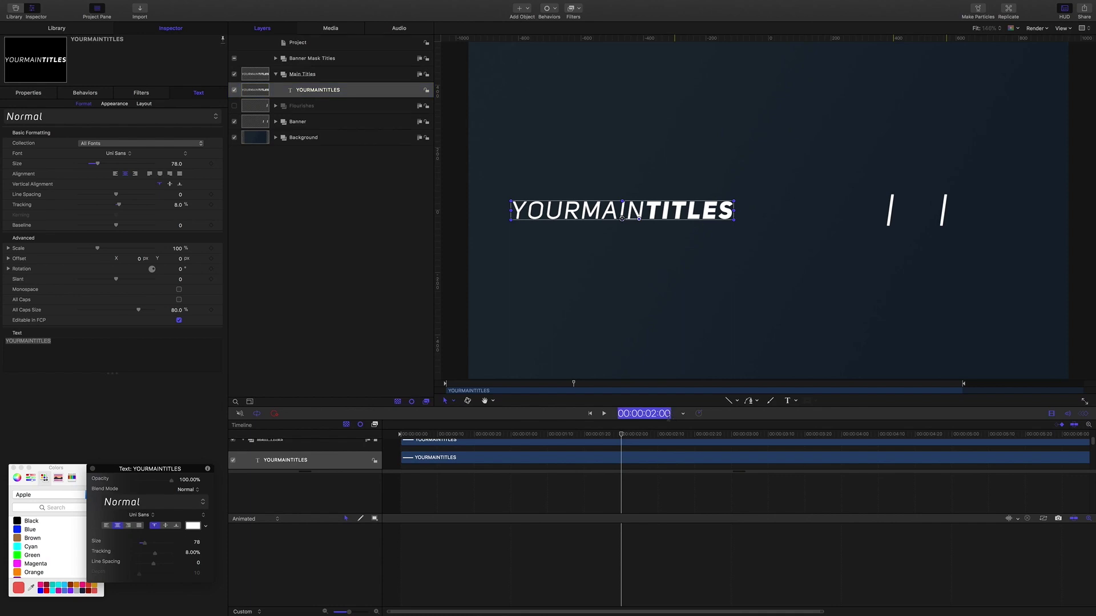
pyautogui.write('118')
pyautogui.press('Return')
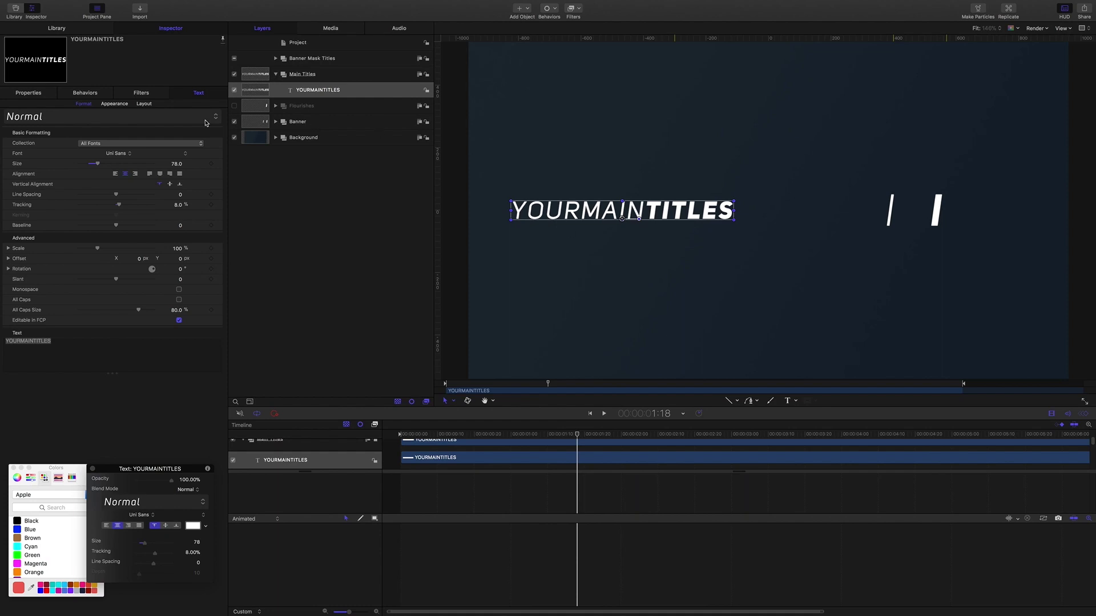
pyautogui.press('F1')
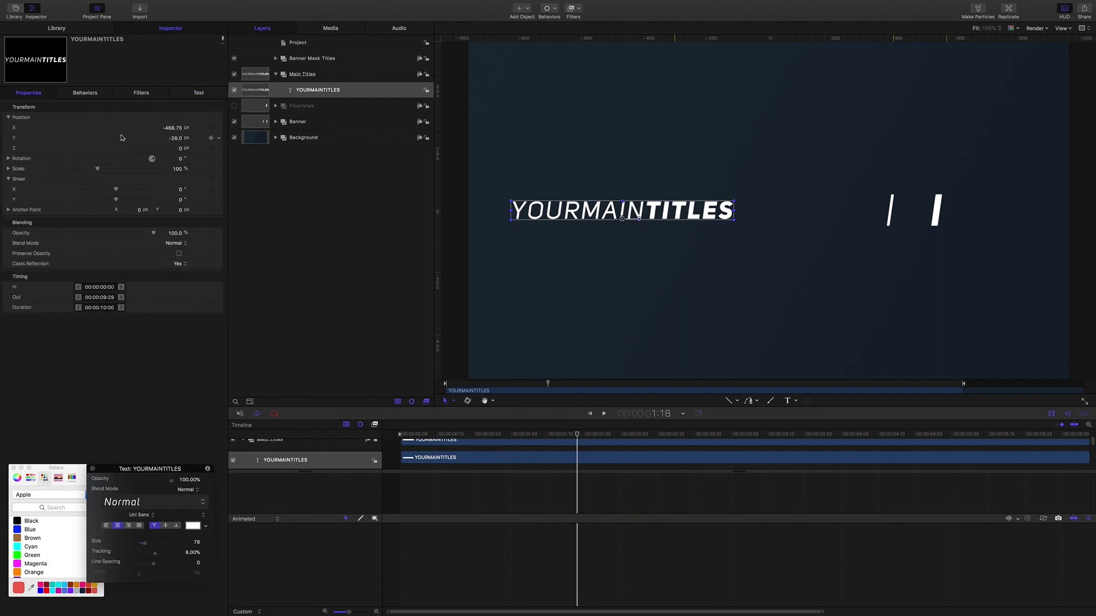
pyautogui.click(172, 128)
pyautogui.write('740')
pyautogui.press('Return')
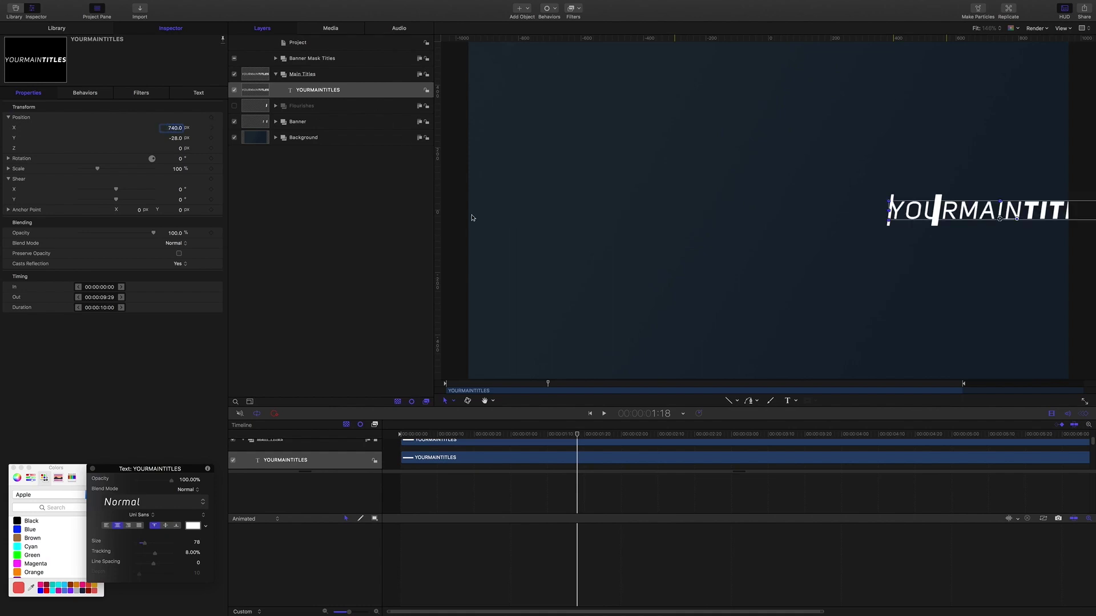
pyautogui.click(173, 129)
pyautogui.moveTo(173, 129); pyautogui.dragTo(181, 130)
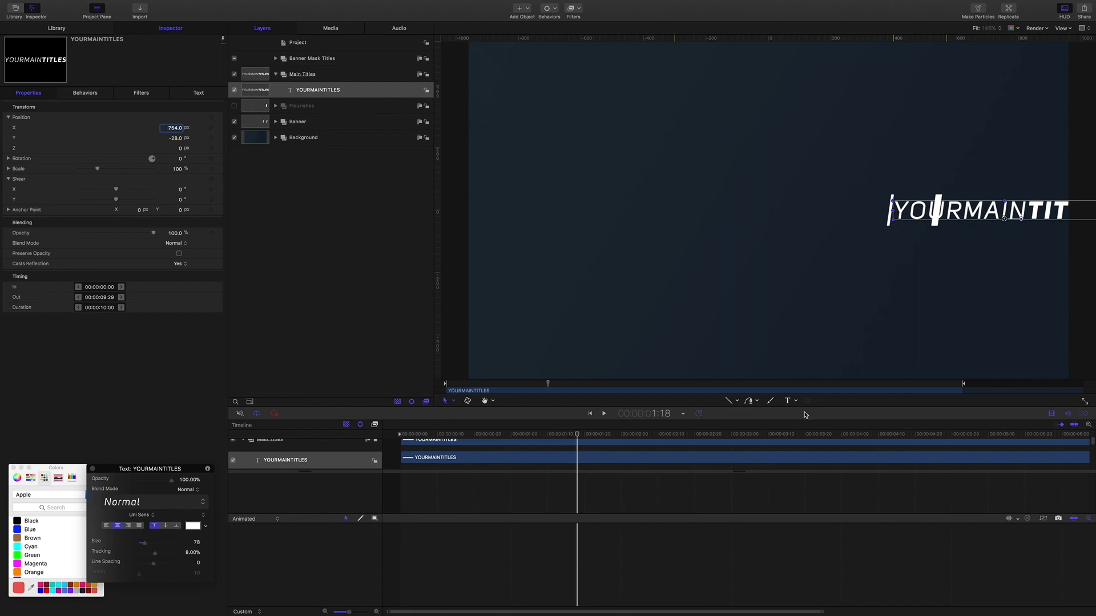
pyautogui.click(211, 128)
# At 4:00, set the main title text's X position to 0 px.
pyautogui.click(661, 414)
pyautogui.write('4')
pyautogui.press('Return')
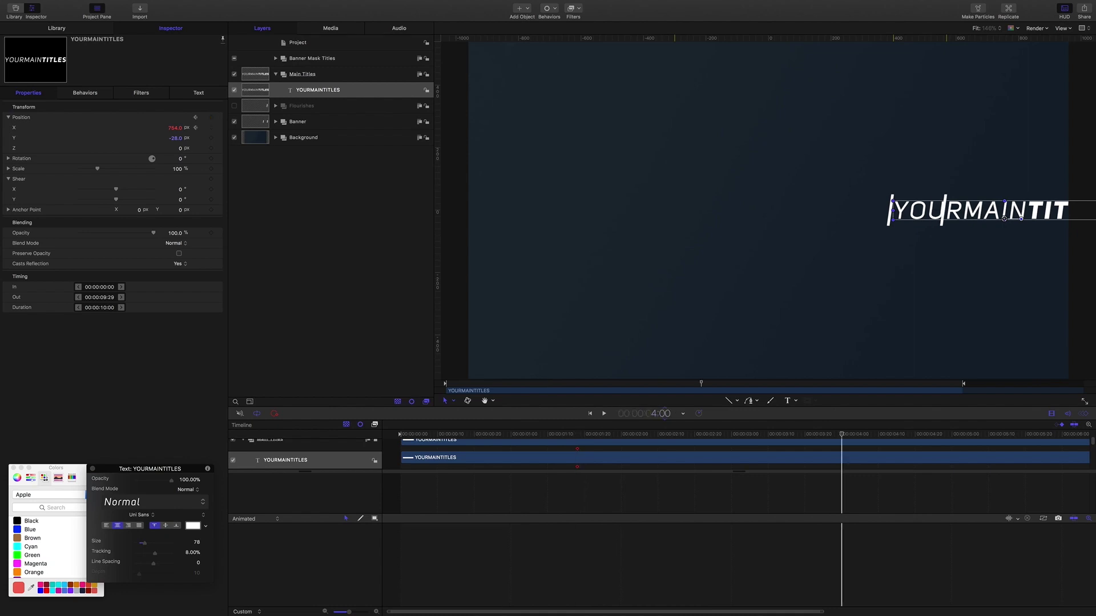
pyautogui.click(175, 128)
pyautogui.write('0')
pyautogui.press('Return')
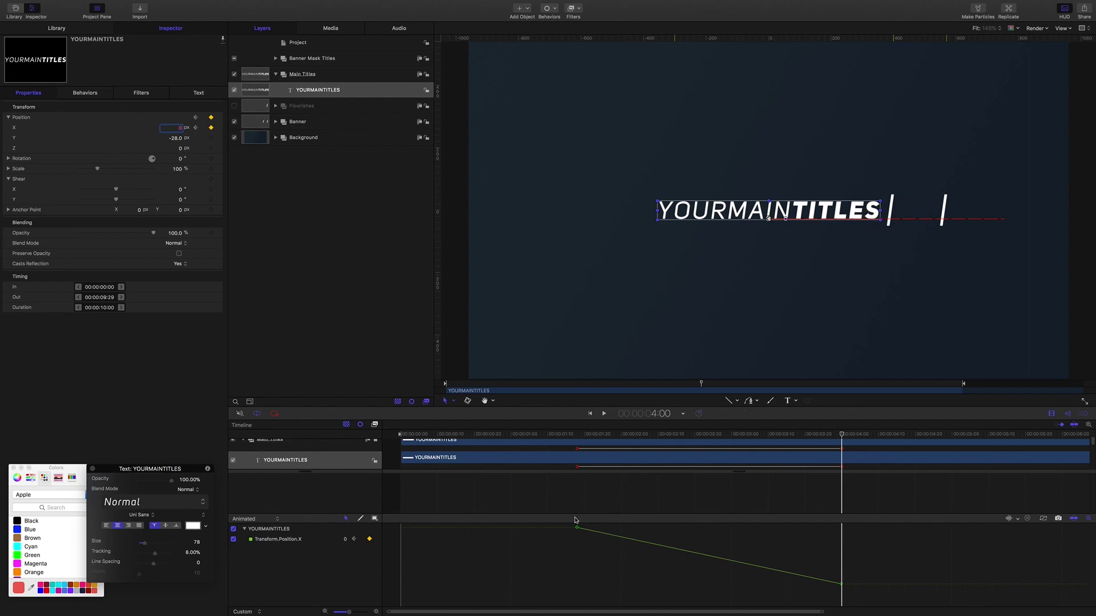
# Reshape the start of the main title's Position X curve into a steep drop by pulling the first keyframe's handle straight down.
pyautogui.moveTo(567, 526); pyautogui.dragTo(847, 610)
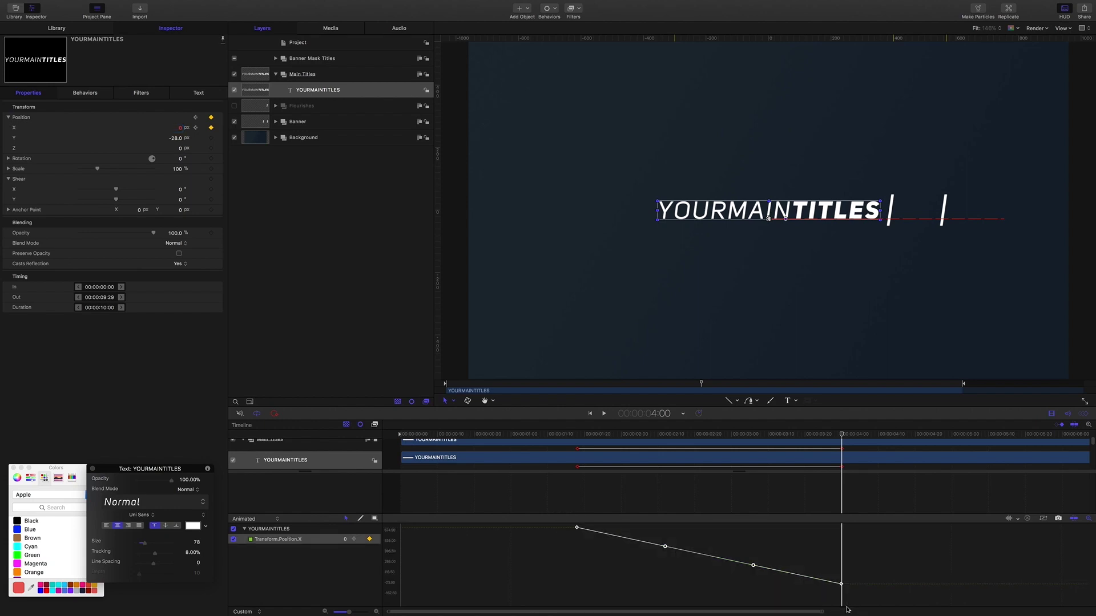
pyautogui.rightClick(753, 566)
pyautogui.click(615, 559)
pyautogui.click(577, 527)
pyautogui.rightClick(666, 549)
pyautogui.click(673, 555)
pyautogui.moveTo(665, 547); pyautogui.dragTo(565, 573)
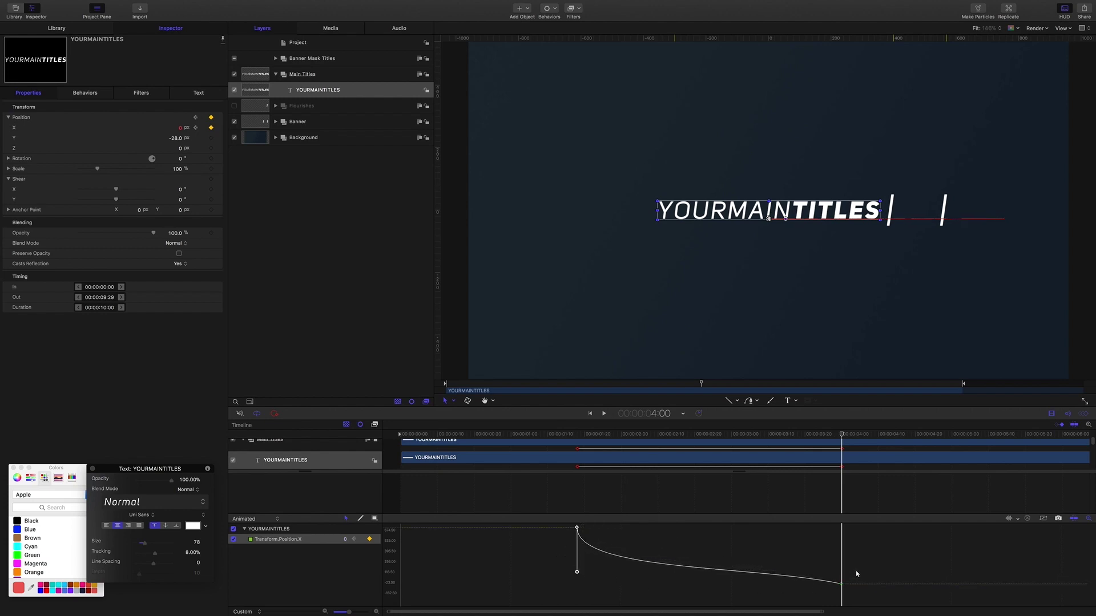
# Flatten the main title's Position X curve into the 4:00 keyframe with a longer horizontal handle, and return the playhead to 1:16.
pyautogui.moveTo(856, 574); pyautogui.dragTo(822, 592)
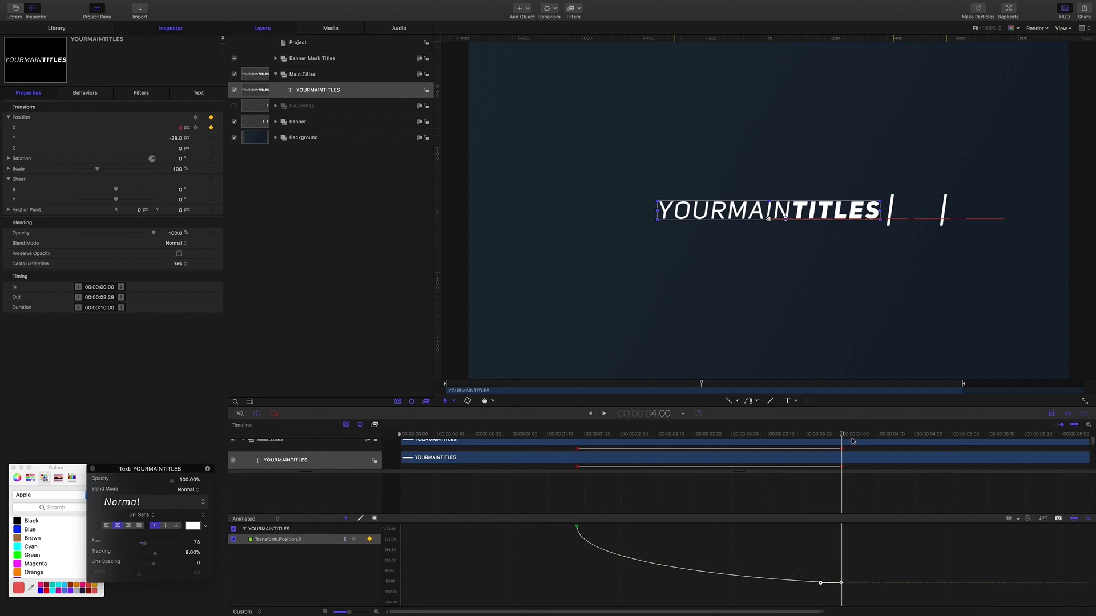
pyautogui.press('super+z')
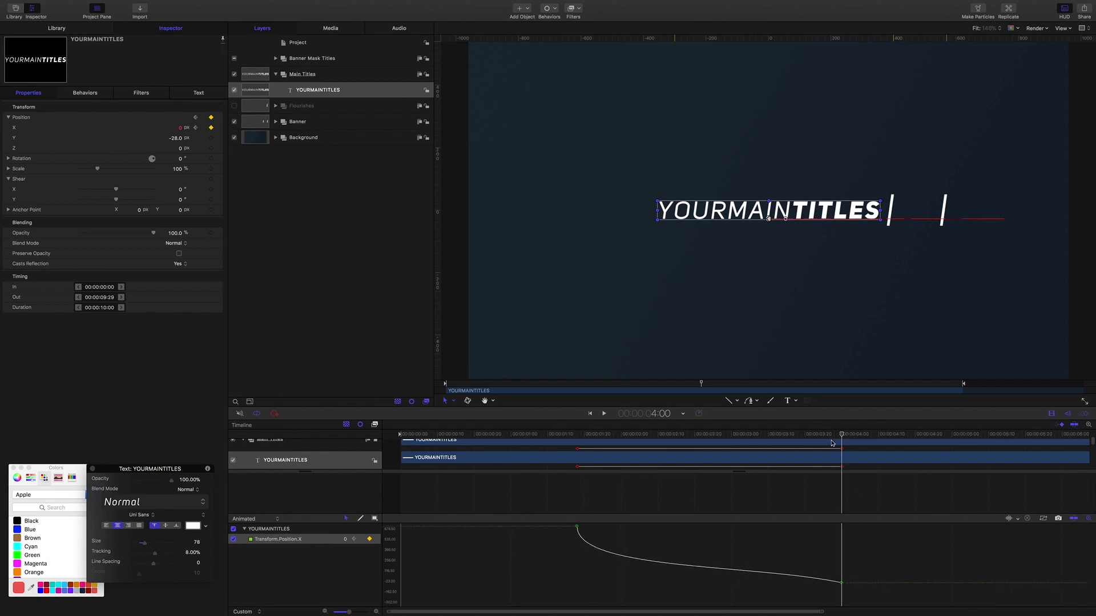
pyautogui.click(840, 582)
pyautogui.moveTo(754, 565); pyautogui.dragTo(793, 584)
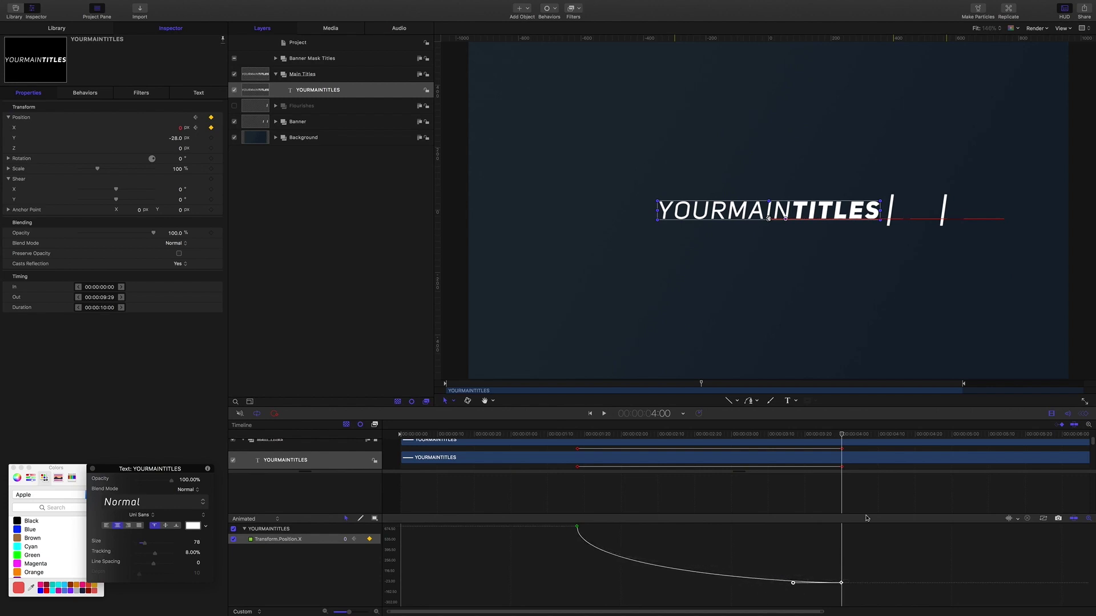
pyautogui.moveTo(842, 435); pyautogui.dragTo(571, 419)
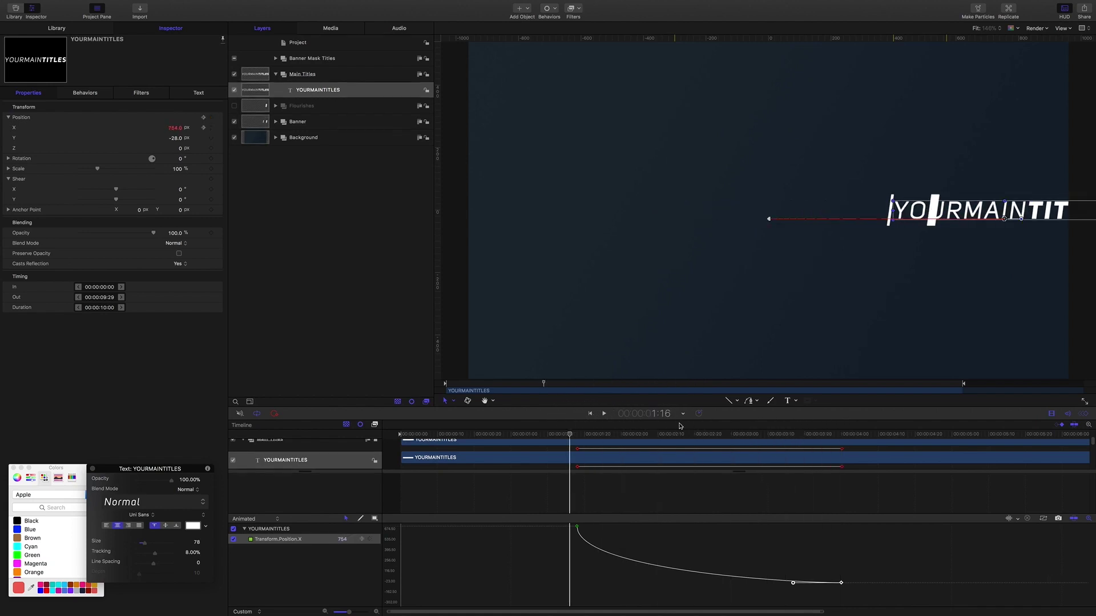
# Lengthen the vertical handle on the first keyframe of the main title's Position X curve and preview the slide-in.
pyautogui.press('space')
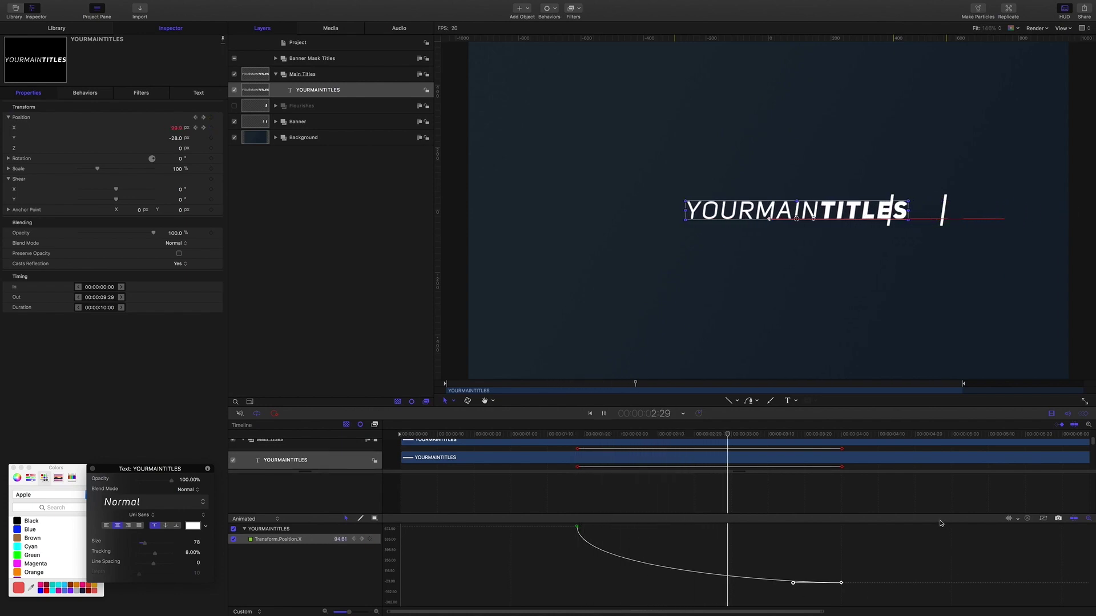
pyautogui.press('space')
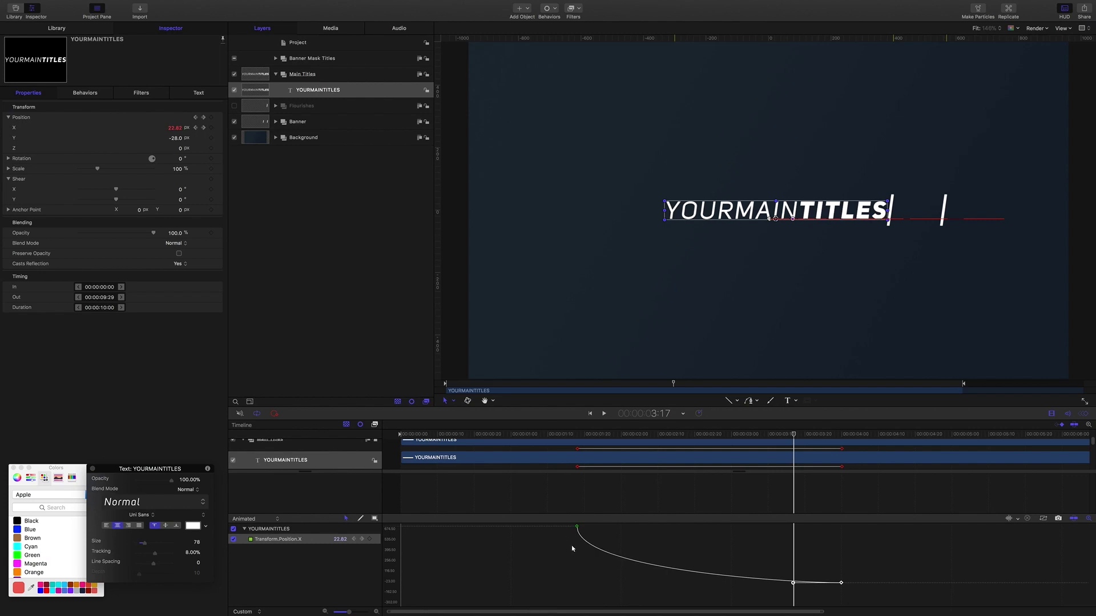
pyautogui.click(576, 527)
pyautogui.moveTo(577, 573); pyautogui.dragTo(577, 579)
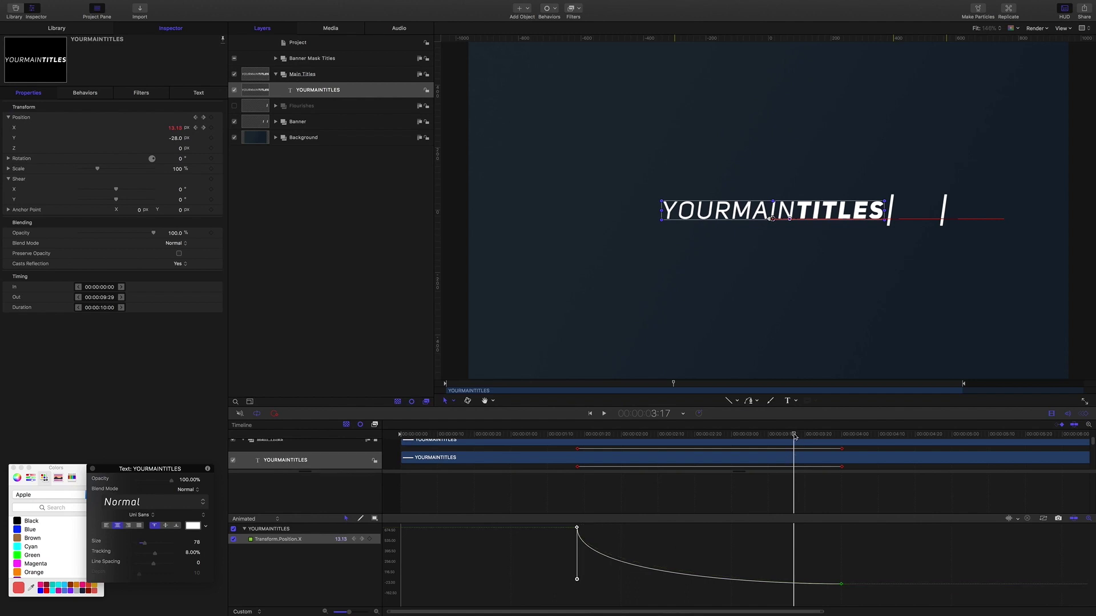
pyautogui.moveTo(795, 435); pyautogui.dragTo(563, 434)
pyautogui.press('space')
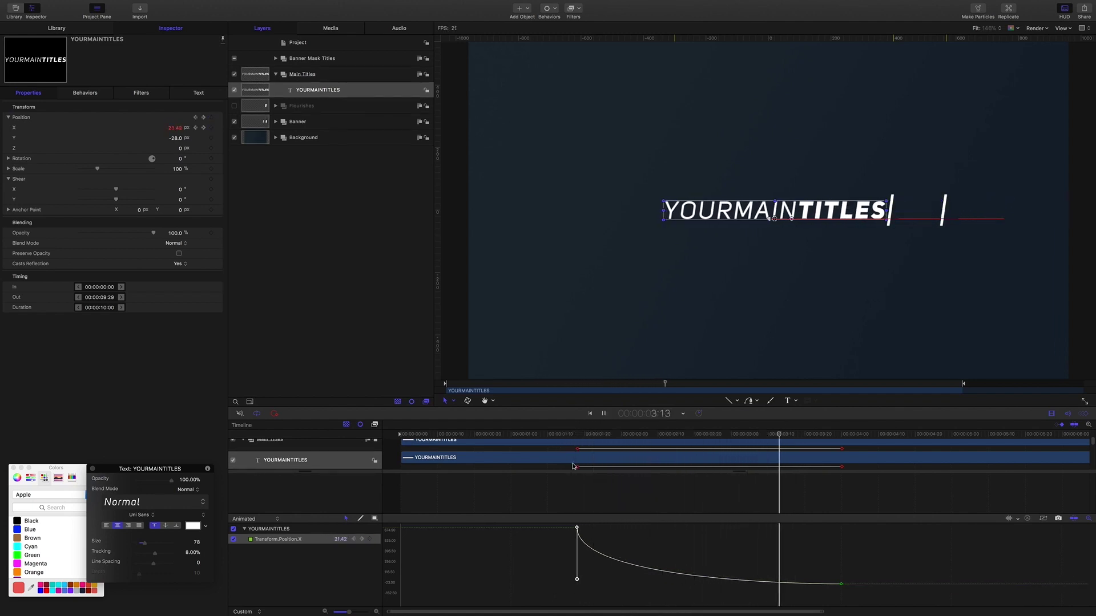
pyautogui.press('space')
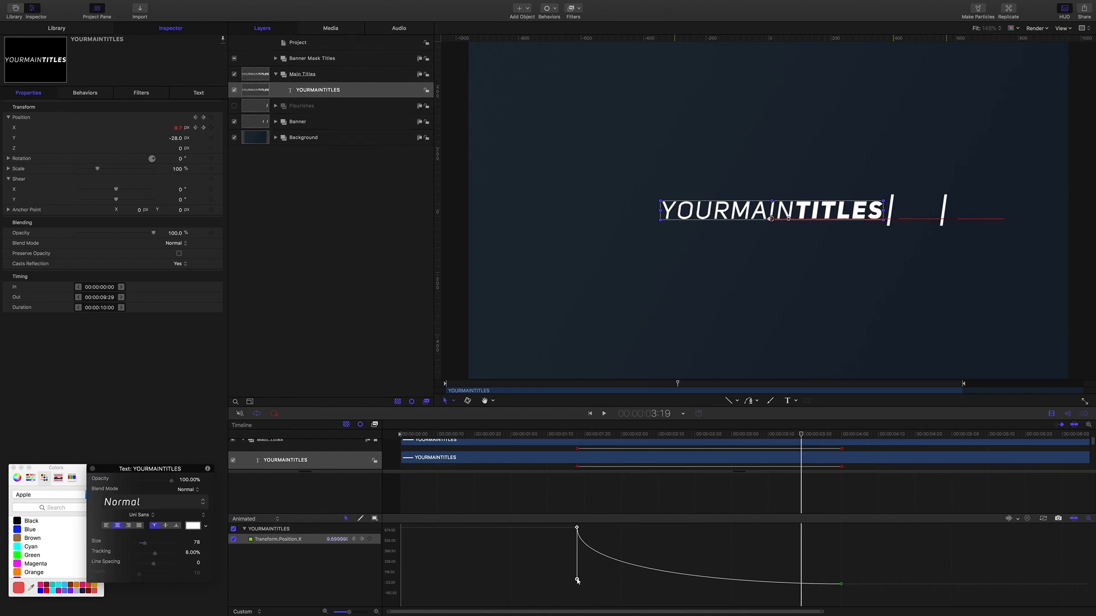
# Pull the first Position X keyframe's handle down to the level of the end keyframe and play the slide-in.
pyautogui.moveTo(577, 579); pyautogui.dragTo(577, 584)
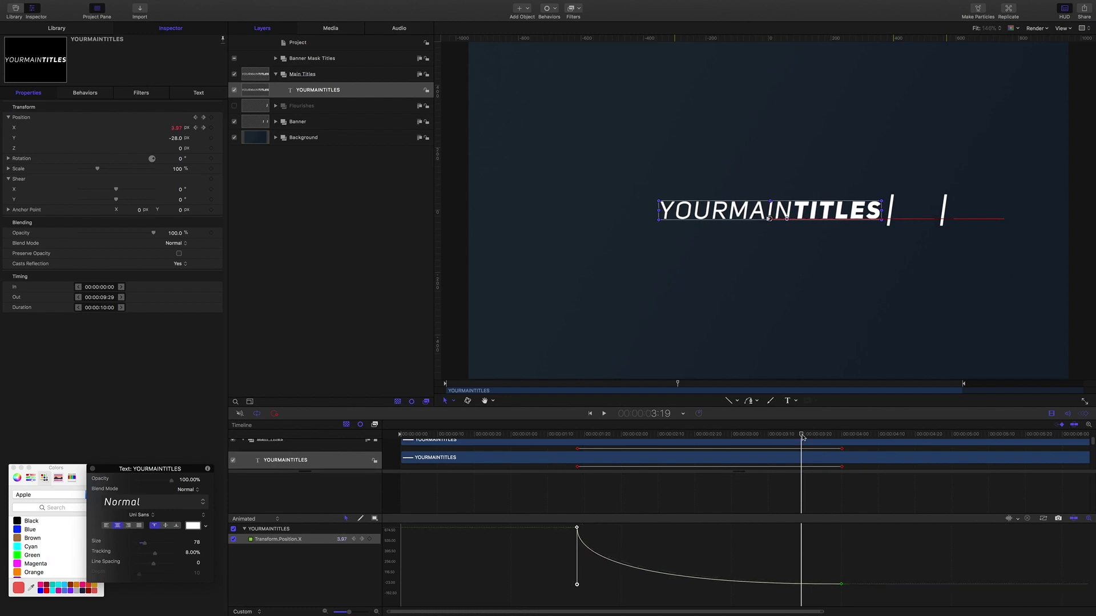
pyautogui.moveTo(801, 437); pyautogui.dragTo(563, 427)
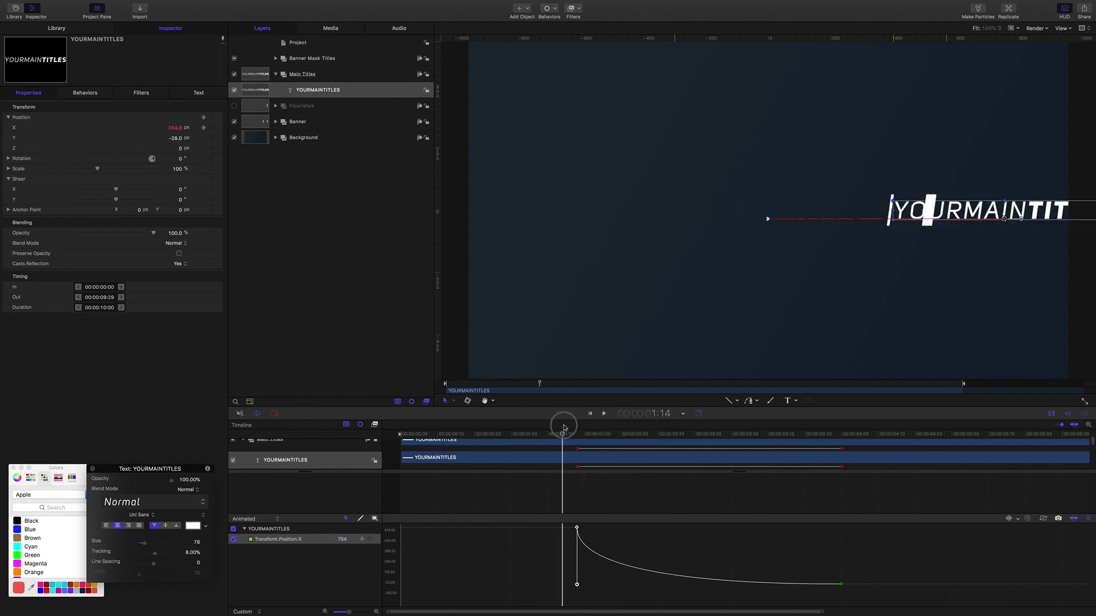
pyautogui.press('space')
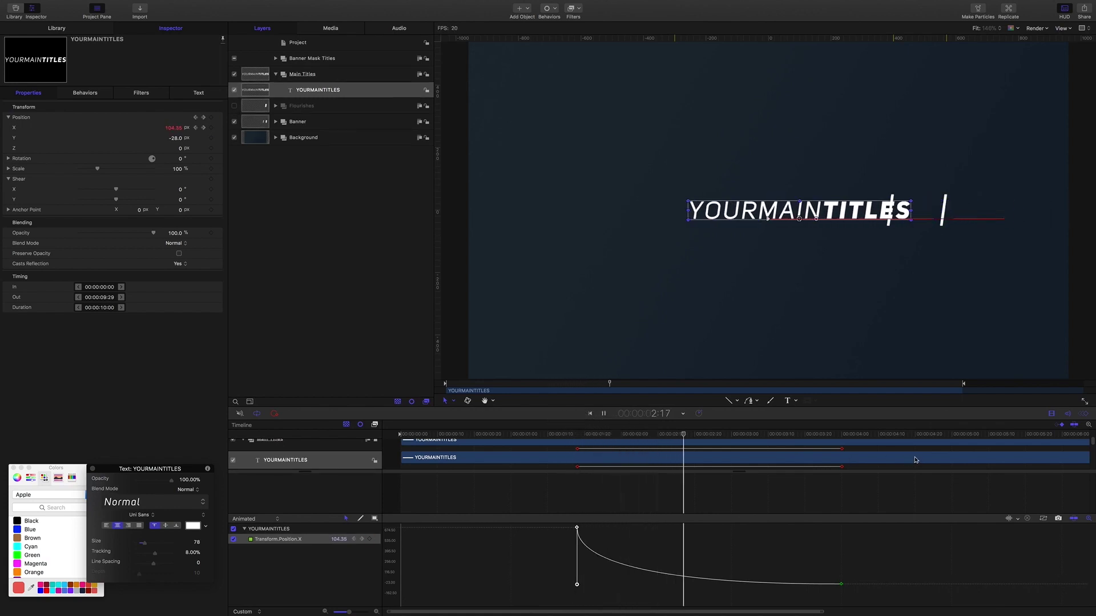
pyautogui.press('space')
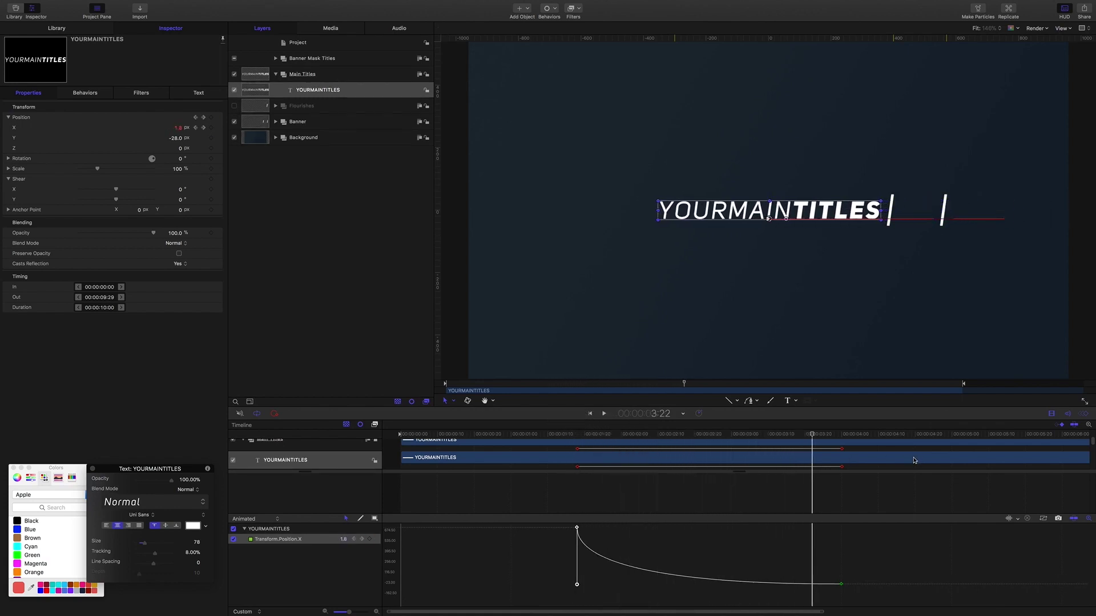
pyautogui.press('space')
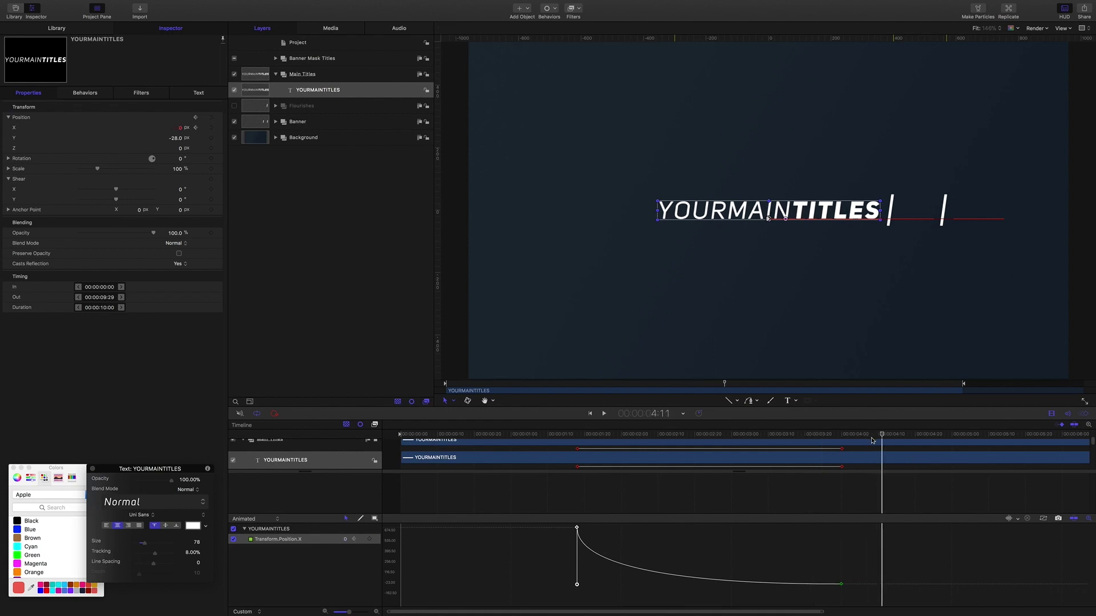
# Review the main title's slide-in up to its resting position at 4:00, checking it against the banner's slanted edge.
pyautogui.moveTo(882, 436); pyautogui.dragTo(841, 437)
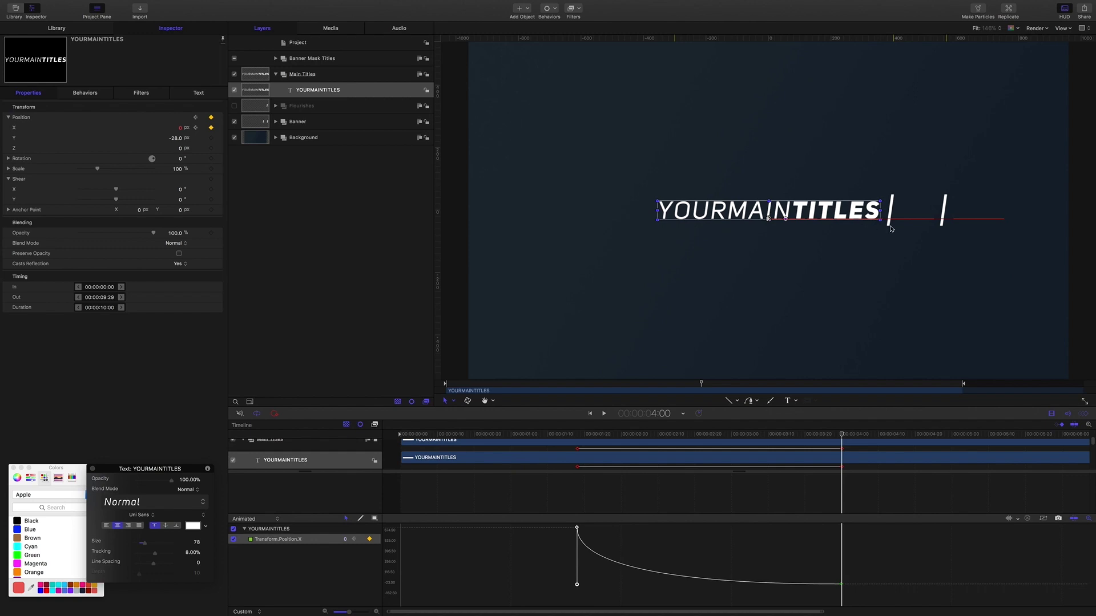
pyautogui.moveTo(842, 438); pyautogui.dragTo(851, 437)
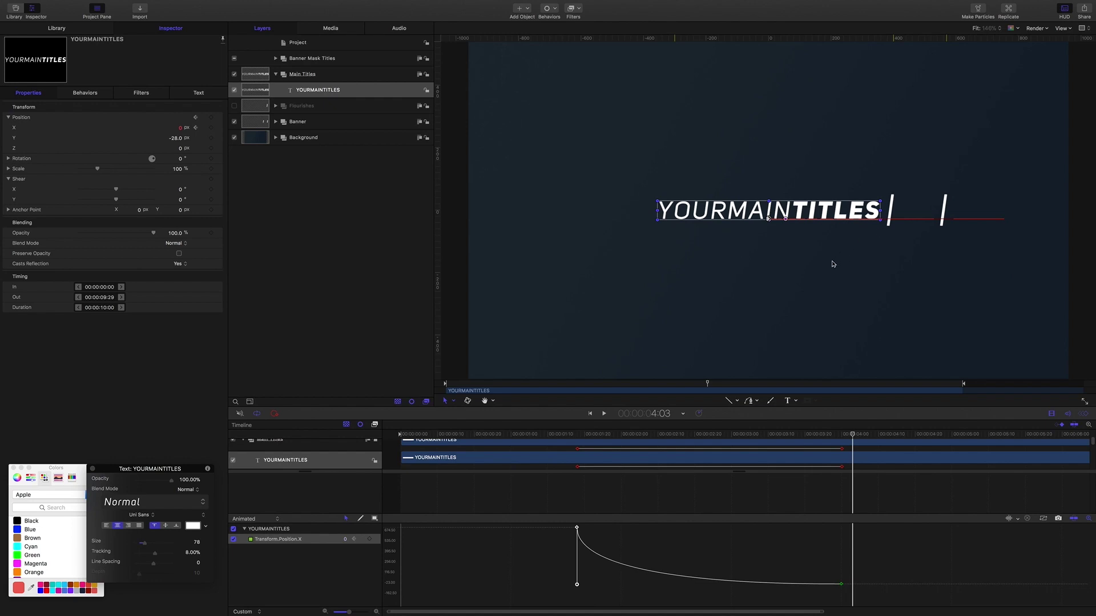
pyautogui.moveTo(854, 435); pyautogui.dragTo(517, 432)
pyautogui.press('space')
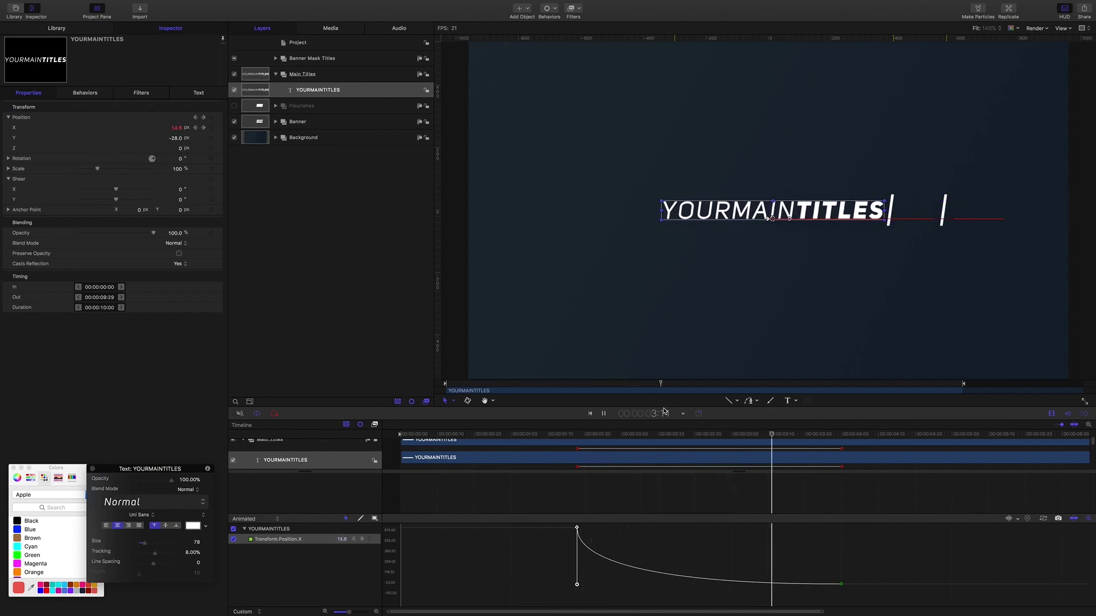
pyautogui.press('space')
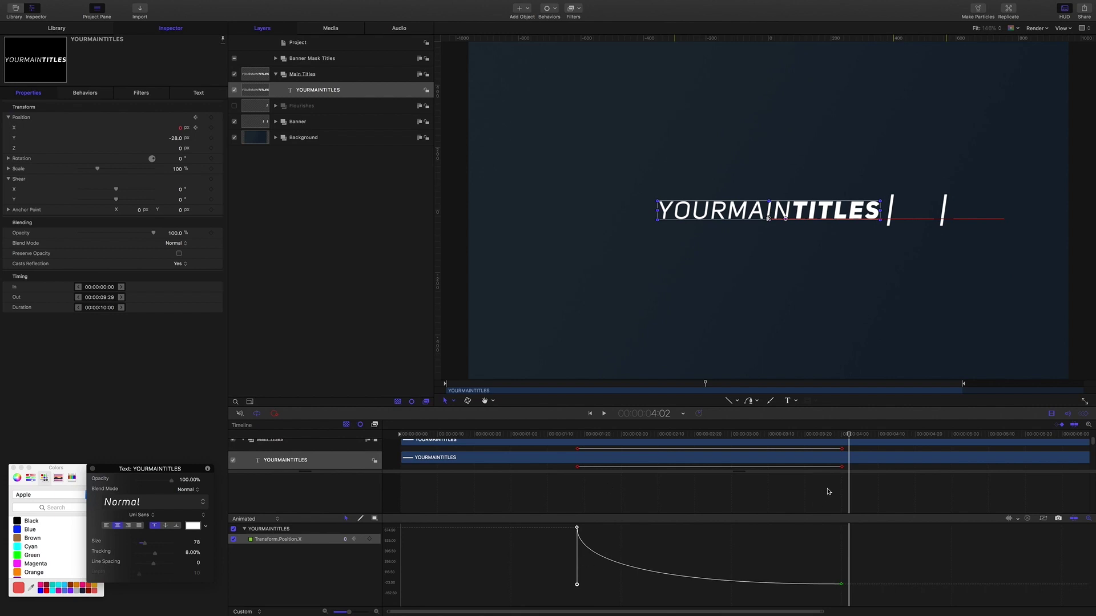
pyautogui.moveTo(849, 435); pyautogui.dragTo(842, 436)
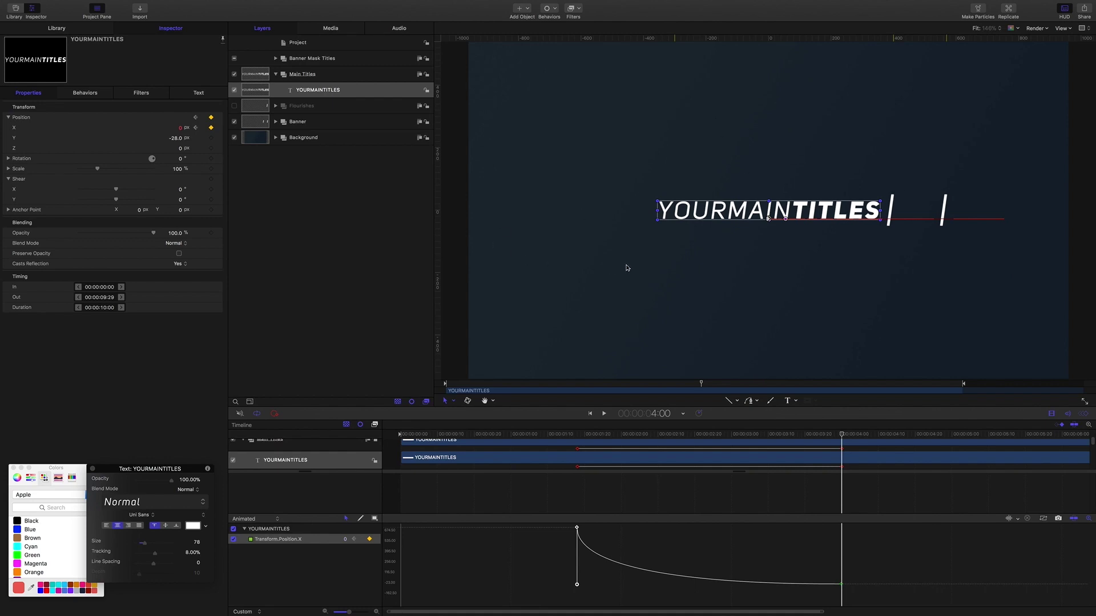
# Duplicate the Banner shape and move the copy into the Main Titles group.
pyautogui.click(276, 122)
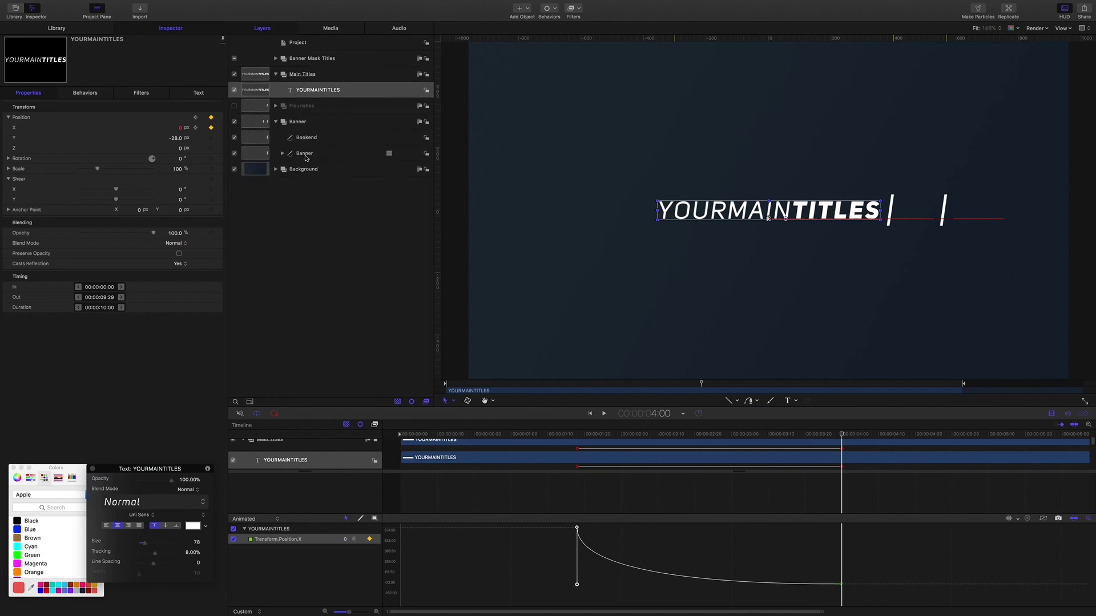
pyautogui.click(305, 153)
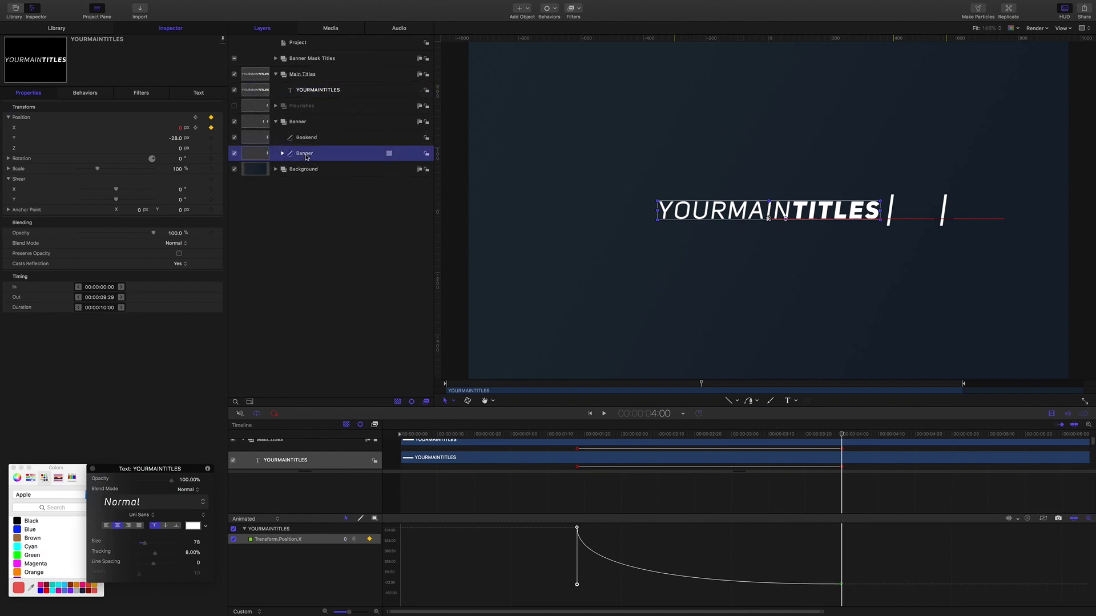
pyautogui.press('super+d')
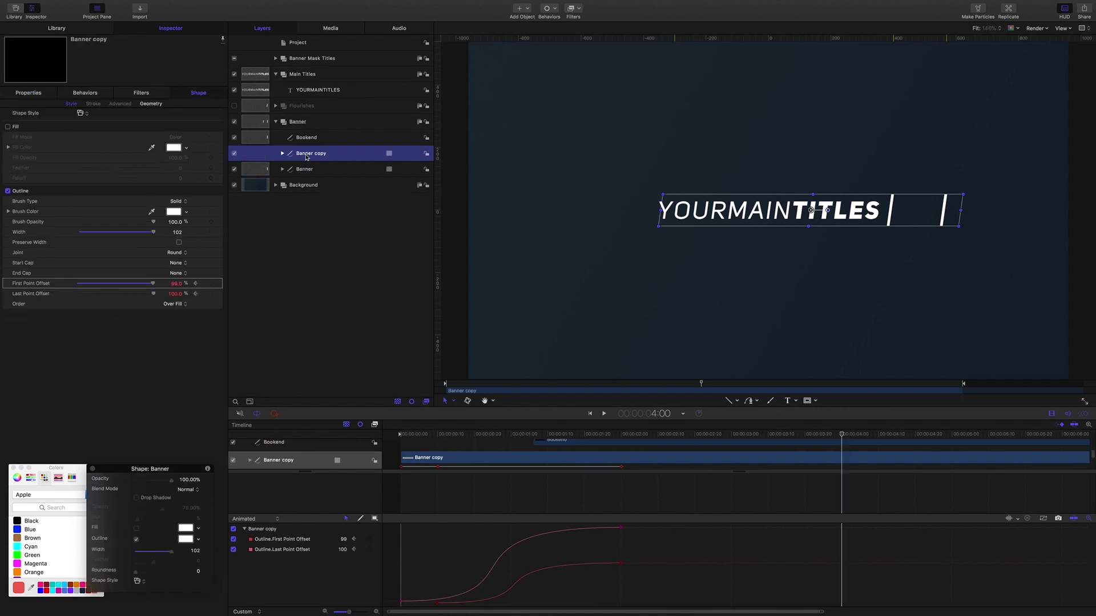
pyautogui.moveTo(305, 153); pyautogui.dragTo(313, 75)
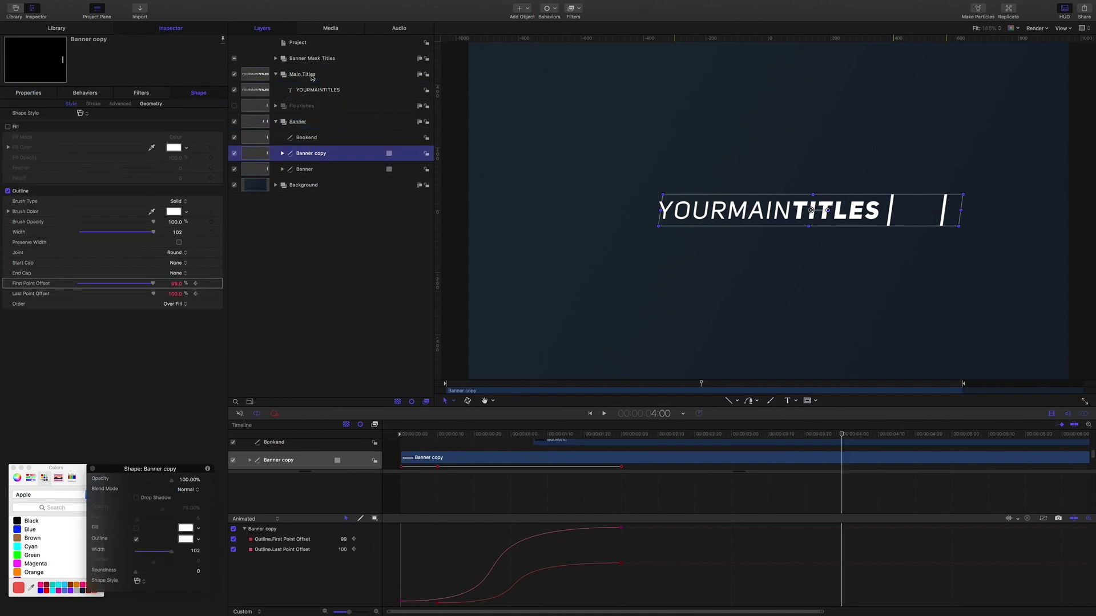
# Delete the Image Mask from the banner copy and rename the copy Main Titles Mask.
pyautogui.click(283, 91)
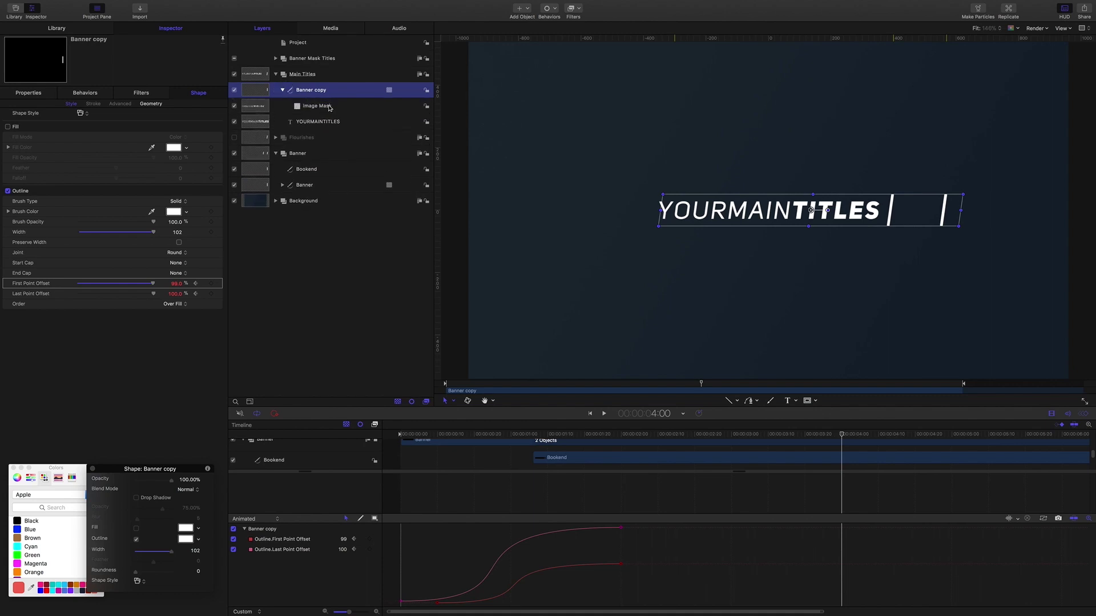
pyautogui.click(329, 107)
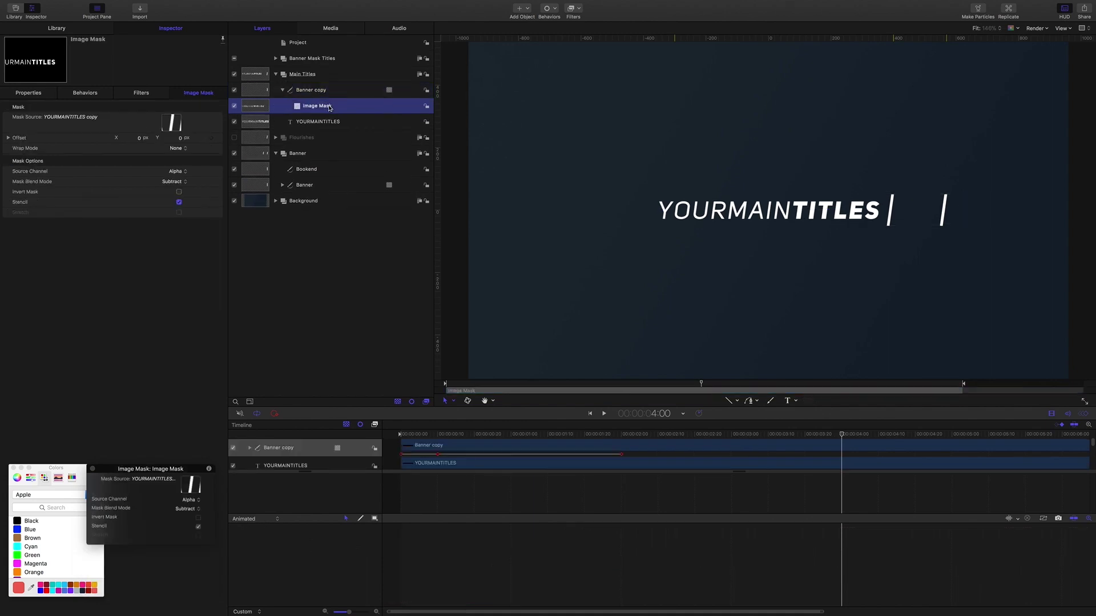
pyautogui.press('Delete')
pyautogui.doubleClick(322, 91)
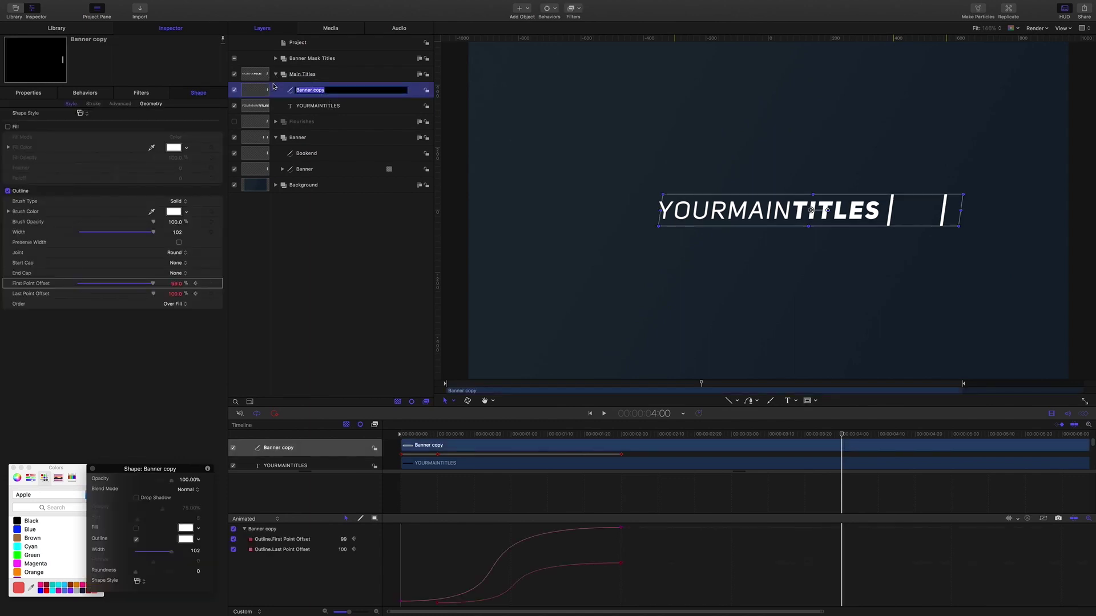
pyautogui.write('Main Titles Mask')
pyautogui.press('Return')
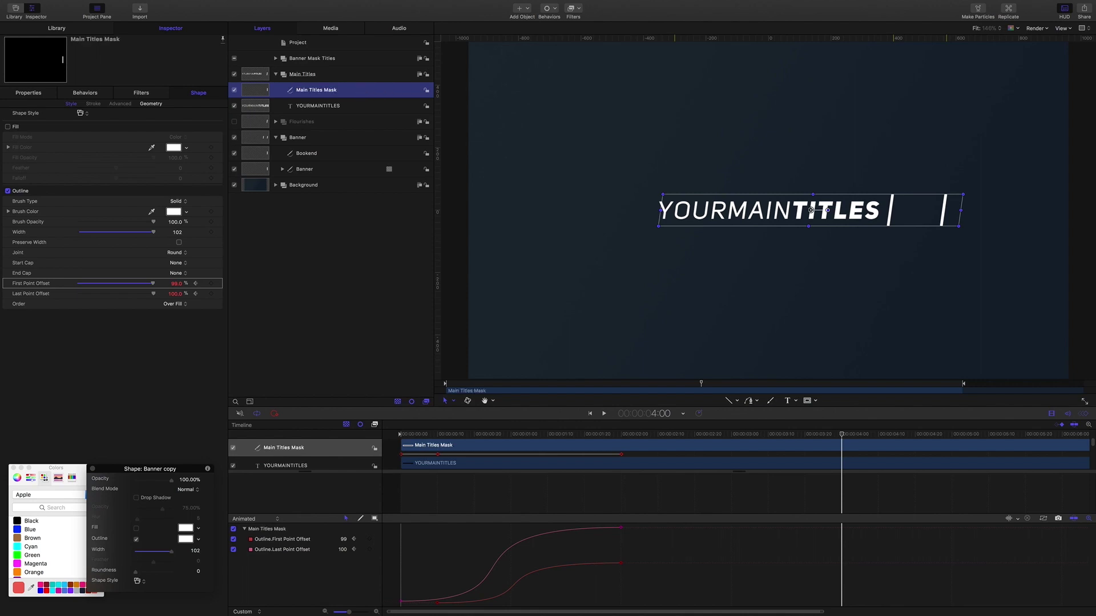
# Reset the First Point Offset and Last Point Offset of Main Titles Mask to remove their animation.
pyautogui.click(219, 283)
pyautogui.click(229, 287)
pyautogui.click(219, 295)
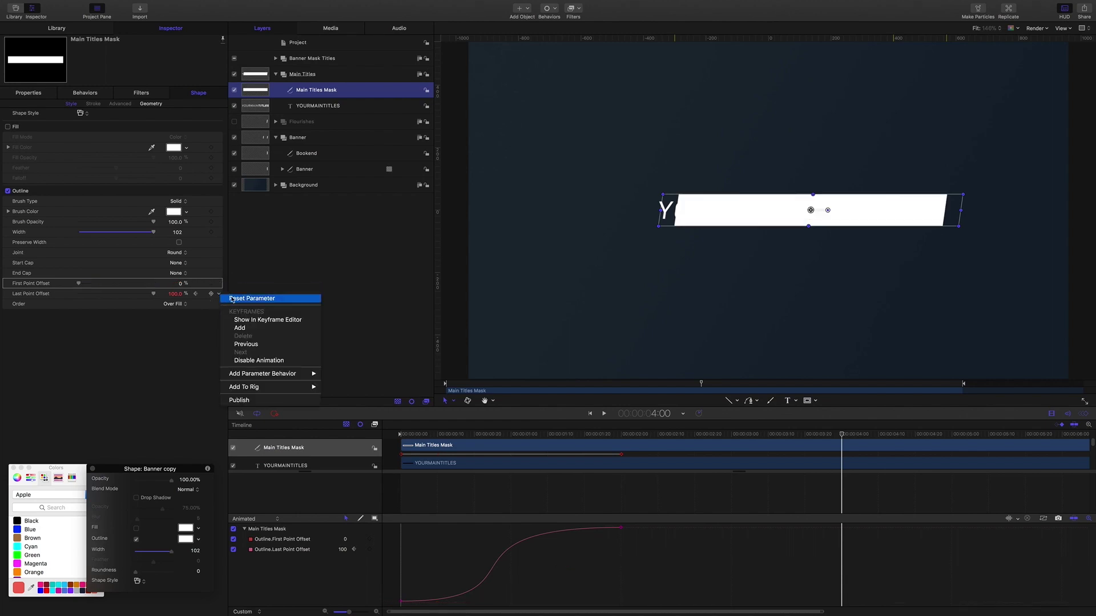
pyautogui.click(233, 299)
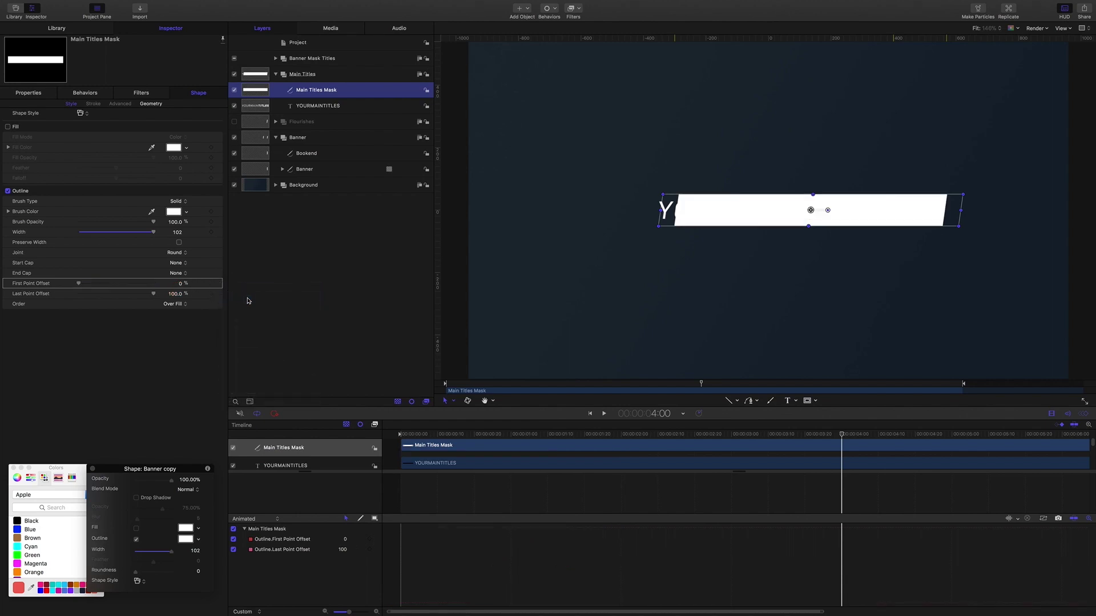
# At 1:18, move Main Titles Mask to an X position of 817.16 px so it covers the off-banner title text.
pyautogui.click(662, 415)
pyautogui.write('1')
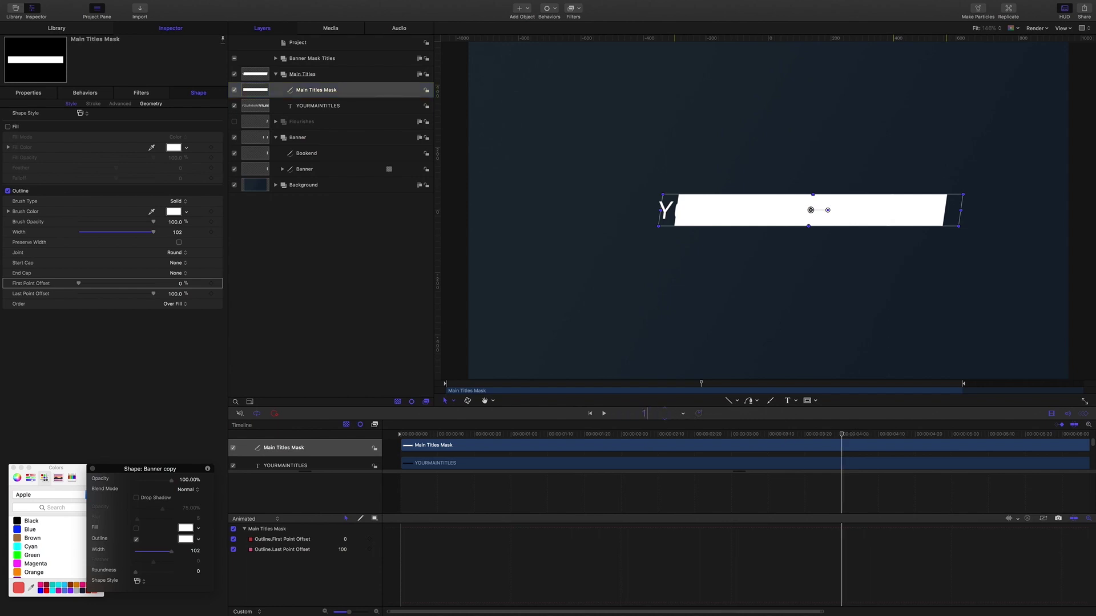
pyautogui.write('.18')
pyautogui.press('Return')
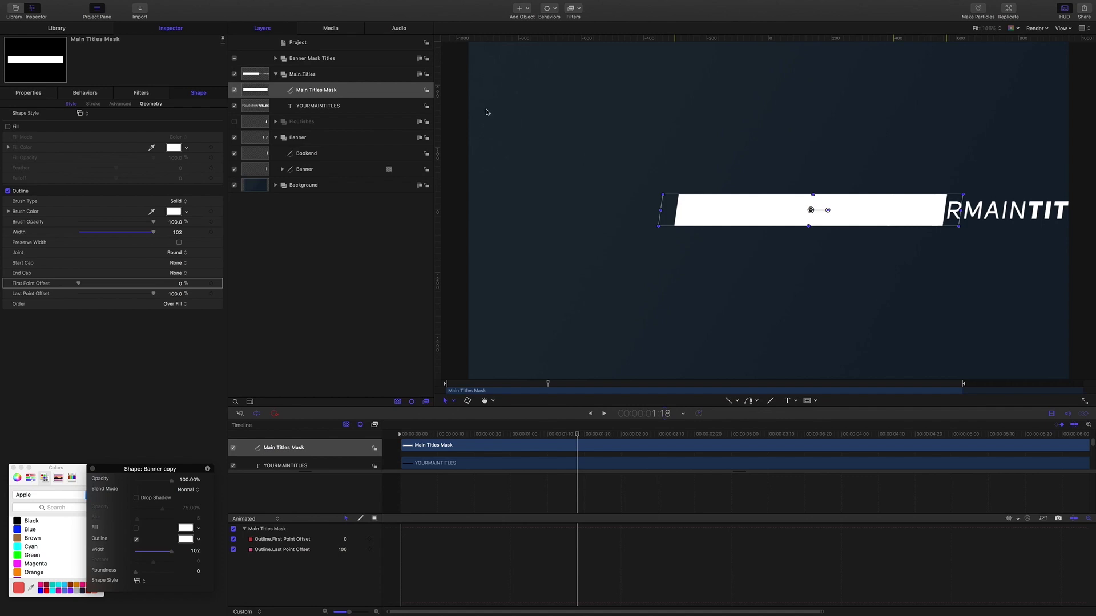
pyautogui.click(28, 93)
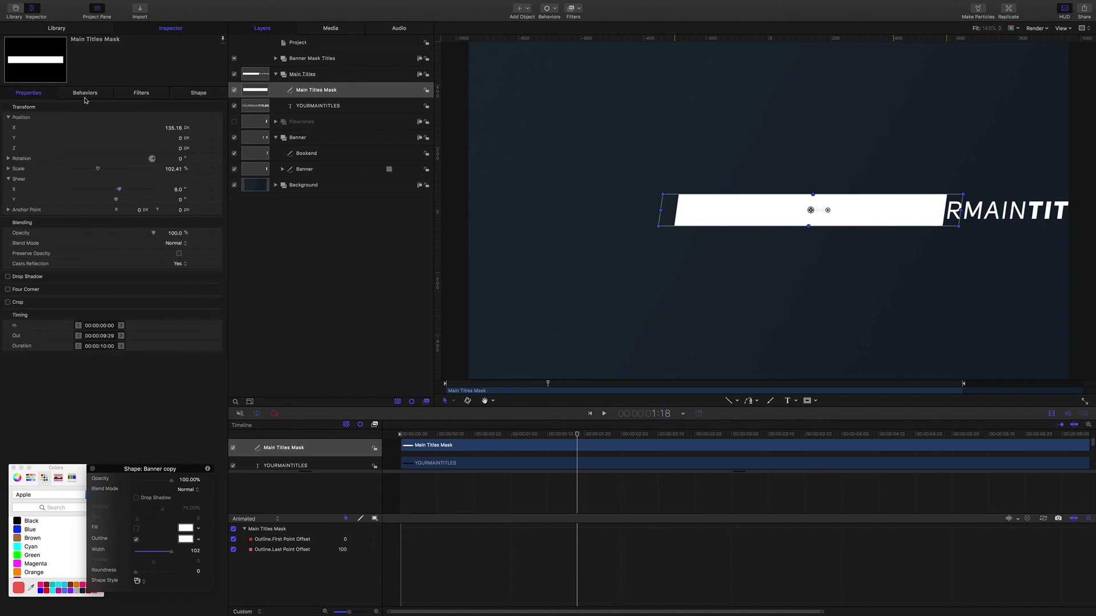
pyautogui.moveTo(171, 128); pyautogui.dragTo(173, 128)
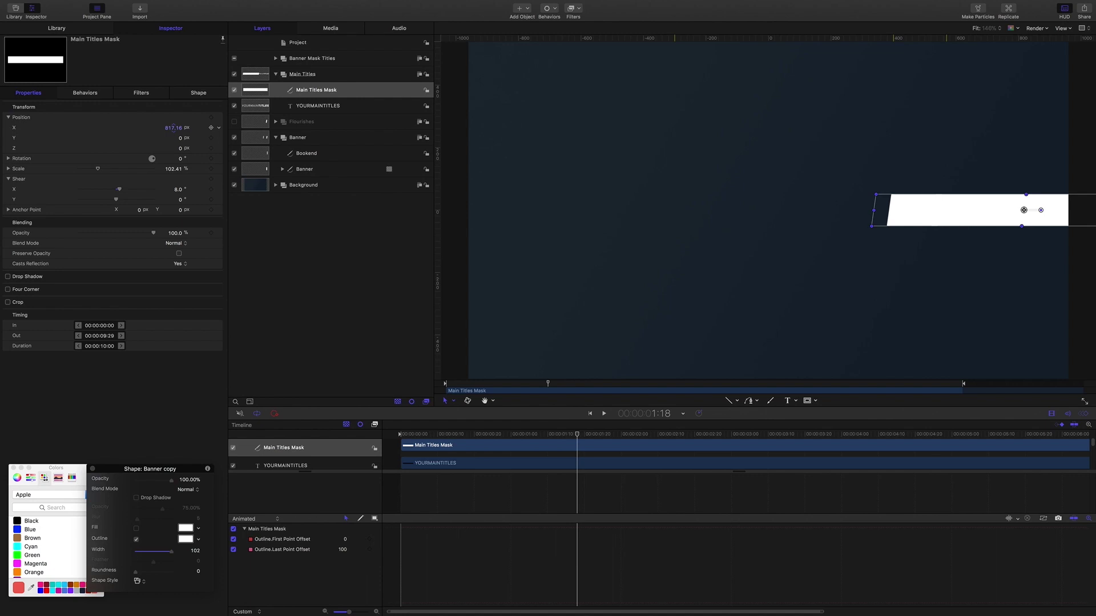
# Add an image mask to the YOURMAINTITLES text in Main Titles, with Main Titles Mask as source and Subtract as blend mode.
pyautogui.click(308, 105)
pyautogui.rightClick(312, 107)
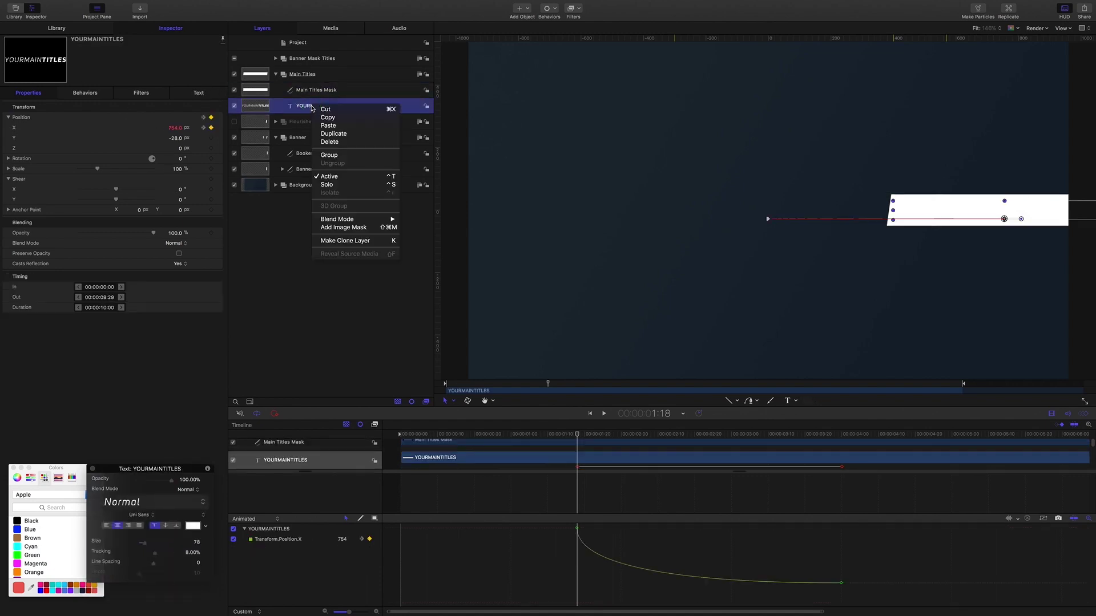
pyautogui.click(356, 227)
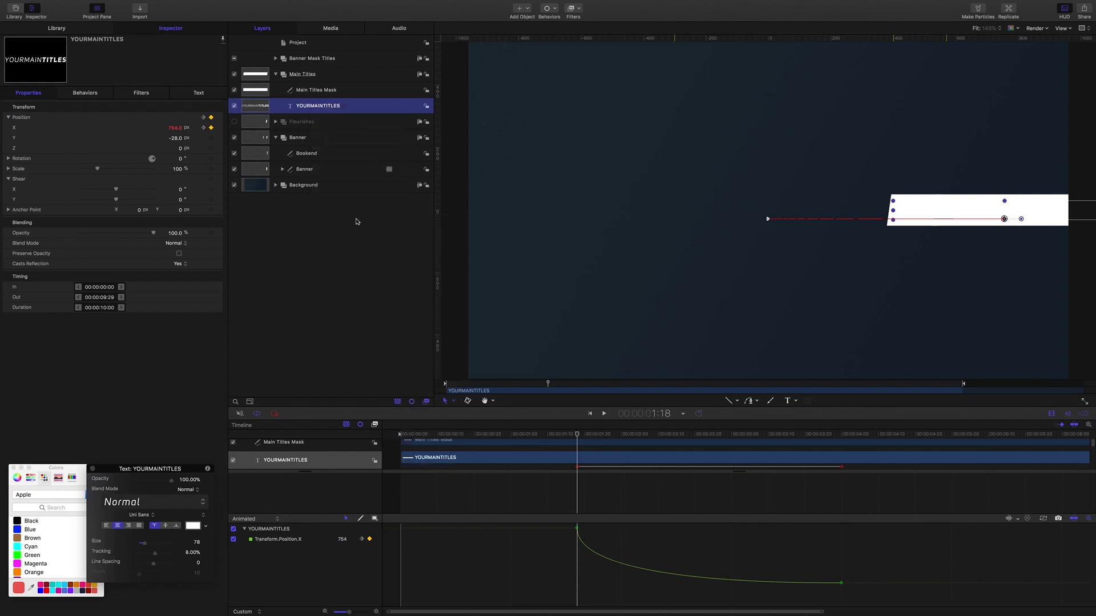
pyautogui.moveTo(322, 90); pyautogui.dragTo(170, 122)
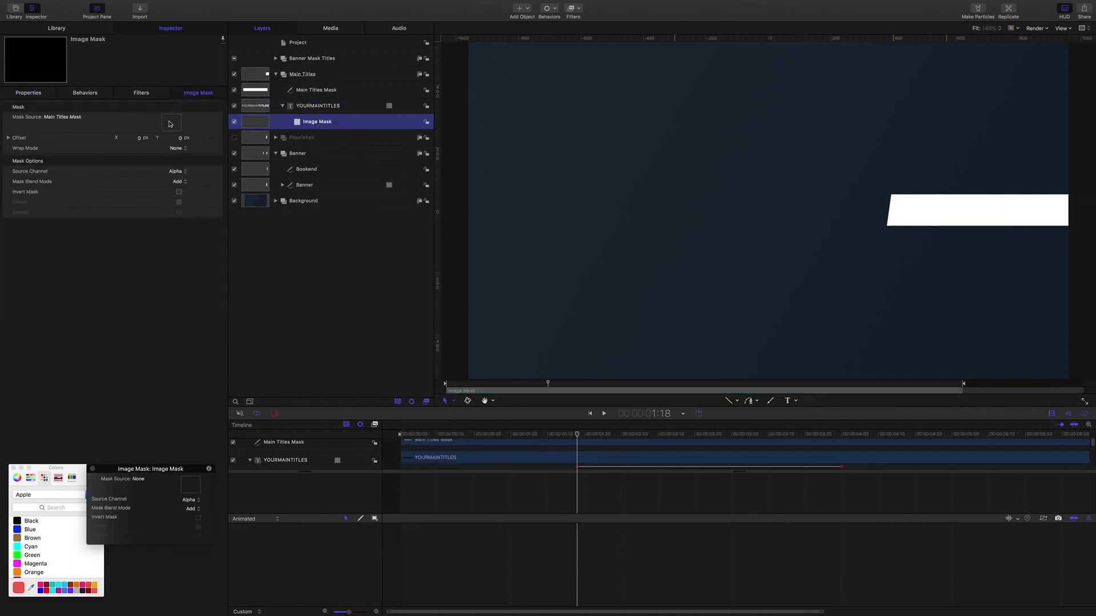
pyautogui.click(184, 181)
pyautogui.click(181, 189)
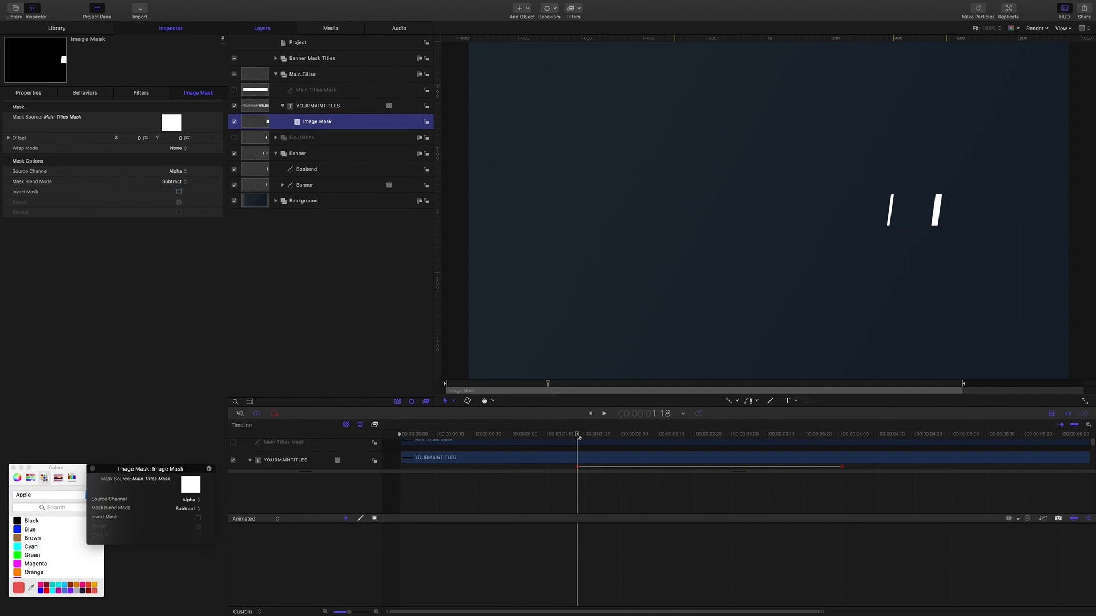
# Duplicate the Main Titles group and rename the copy BIG TITLES.
pyautogui.moveTo(578, 435)
pyautogui.mouseDown()
pyautogui.moveTo(772, 455)
pyautogui.moveTo(599, 440)
pyautogui.mouseUp()
pyautogui.press('Home')
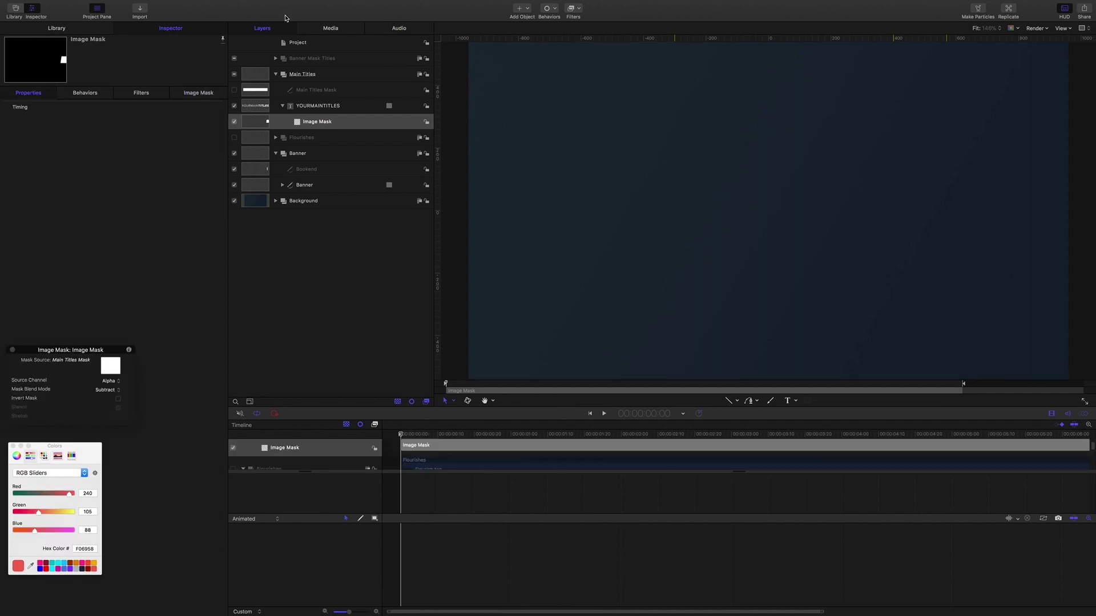
pyautogui.click(299, 76)
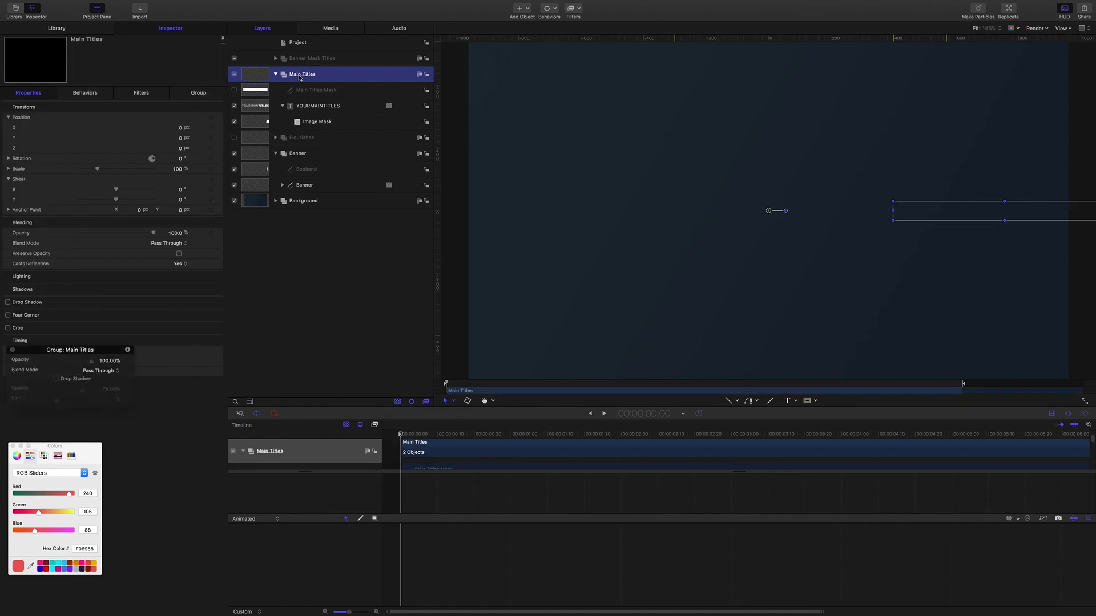
pyautogui.press('super+d')
pyautogui.doubleClick(329, 75)
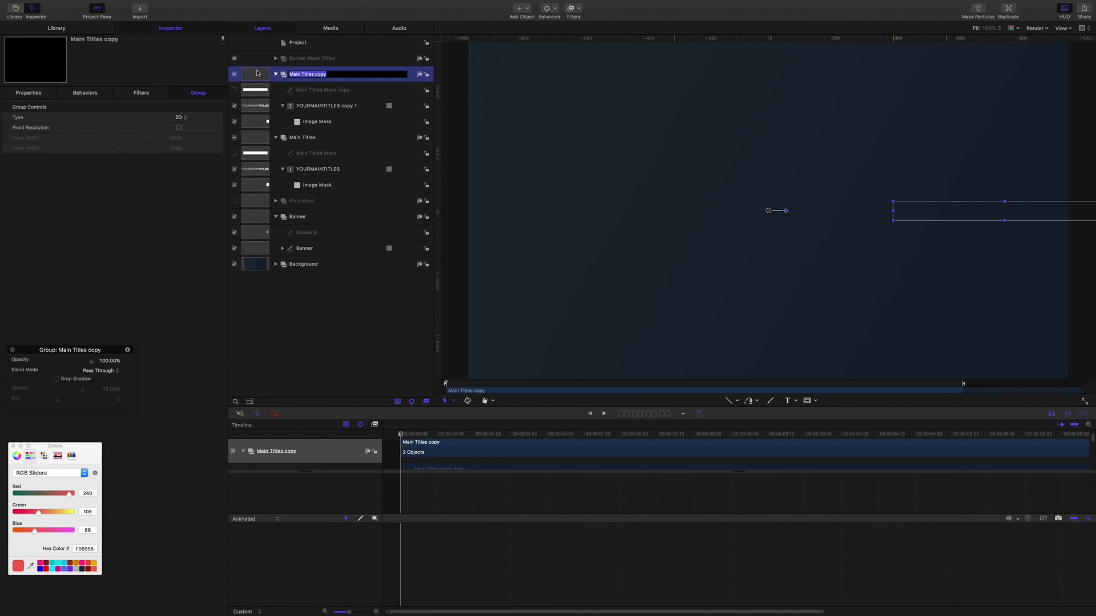
pyautogui.write('BIG TITLES')
pyautogui.press('Return')
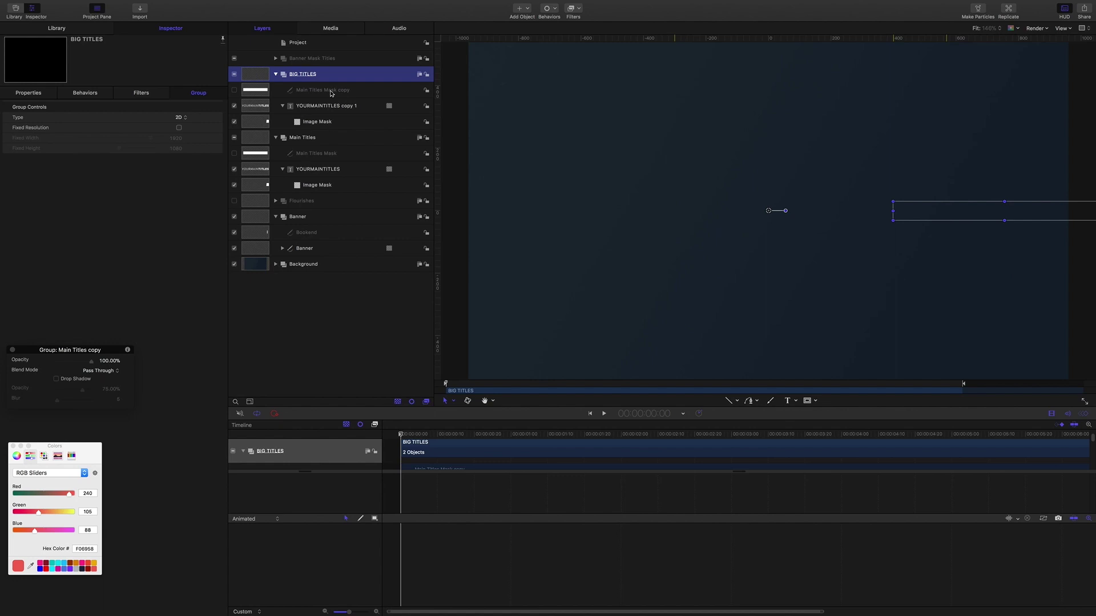
# Rename the text layer in BIG TITLES to YOURMAINTITLES BIG and delete its image mask.
pyautogui.doubleClick(336, 107)
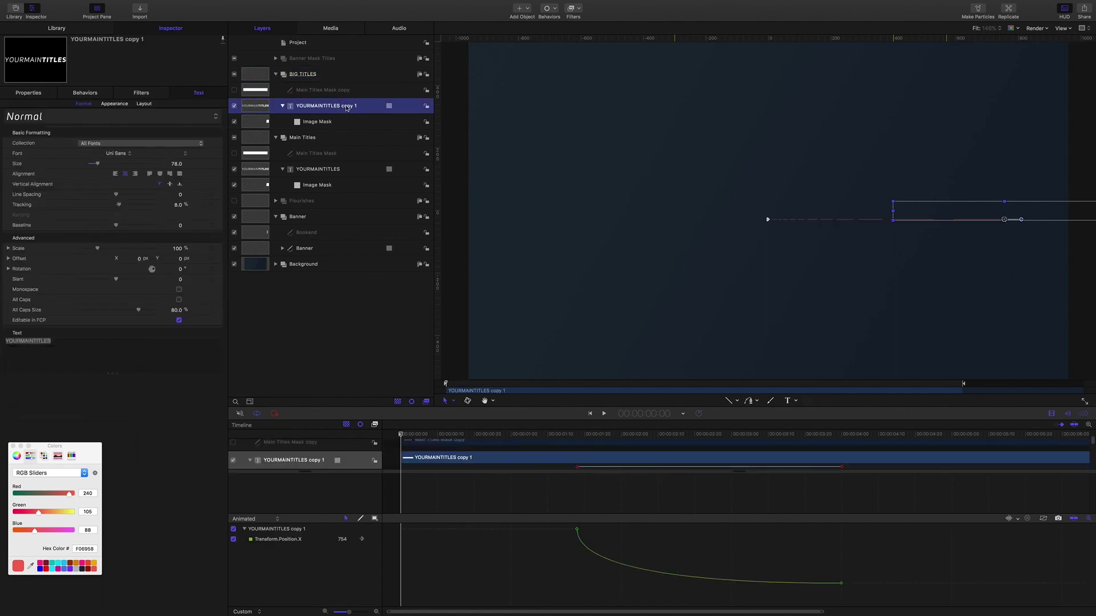
pyautogui.moveTo(356, 106); pyautogui.dragTo(339, 106)
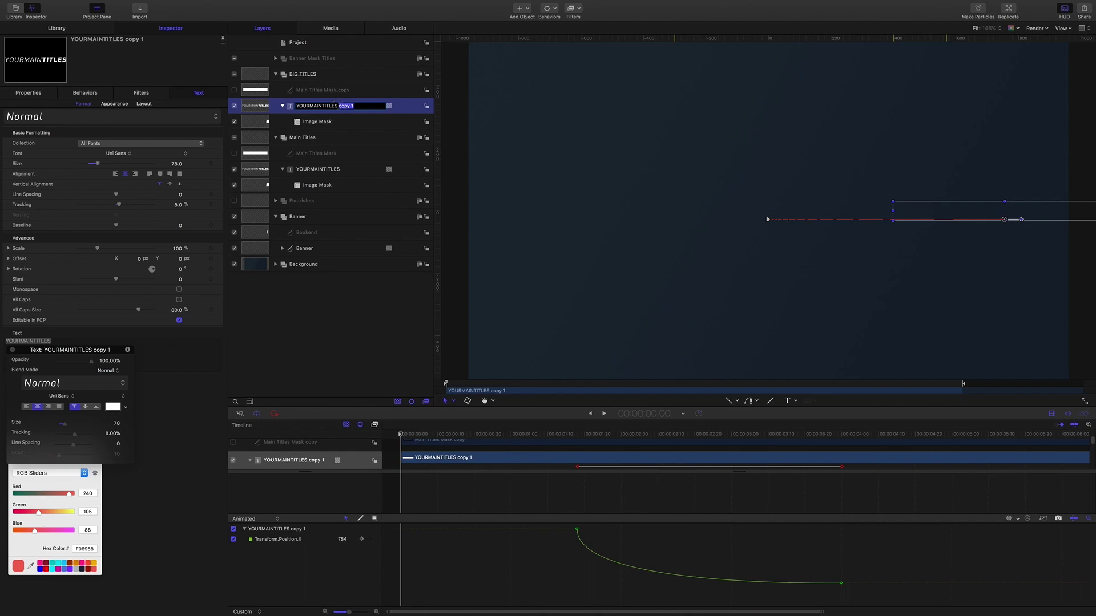
pyautogui.write('BIG')
pyautogui.press('Return')
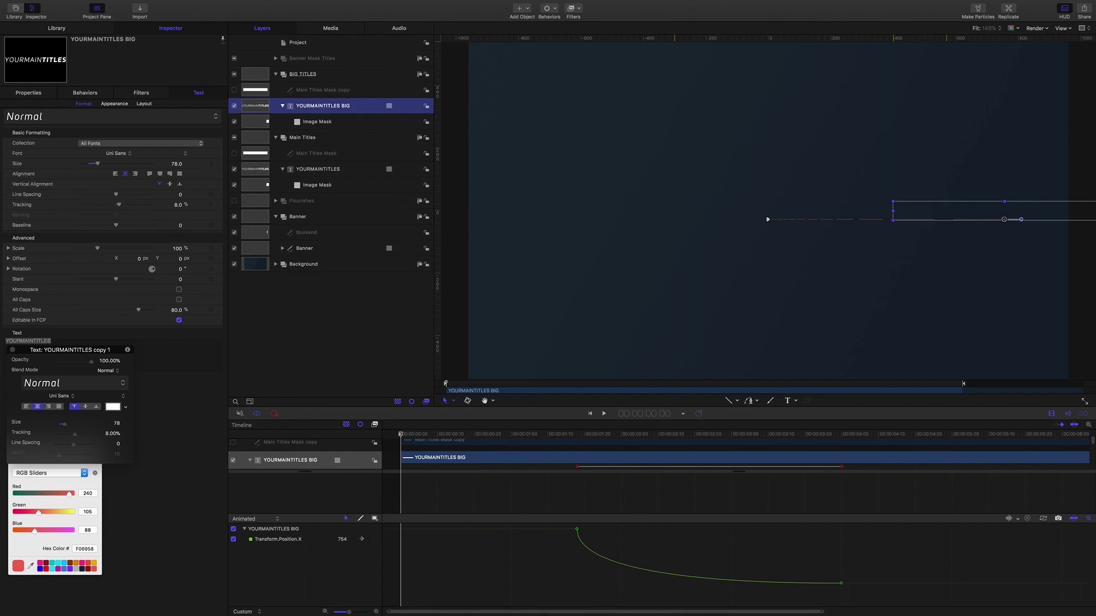
pyautogui.click(323, 122)
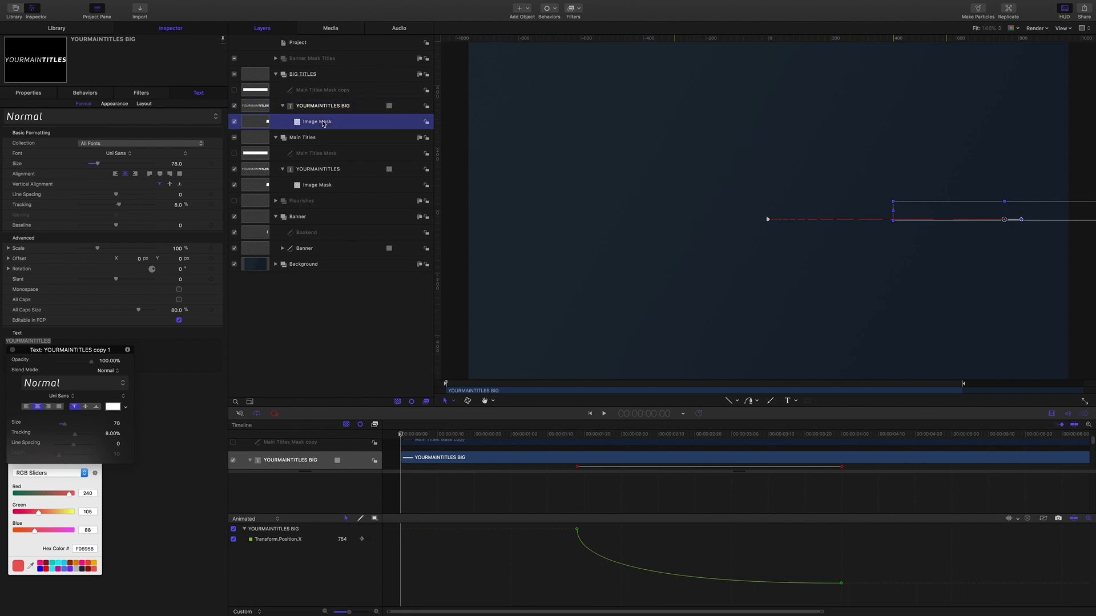
pyautogui.press('Delete')
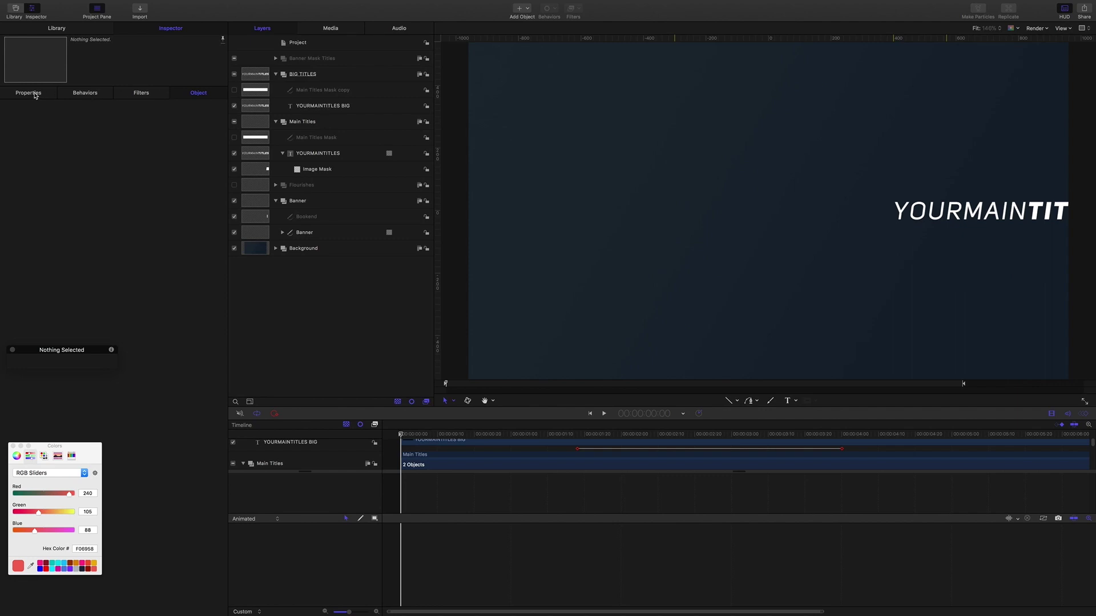
# Reset the X position of YOURMAINTITLES BIG to remove its animation and centre the text.
pyautogui.click(339, 108)
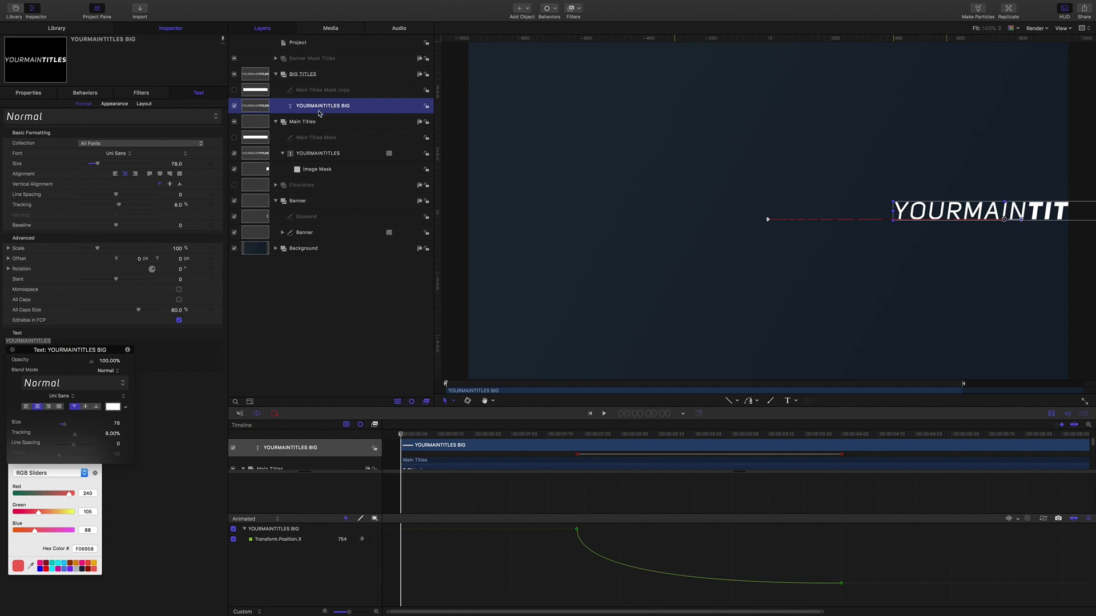
pyautogui.click(31, 94)
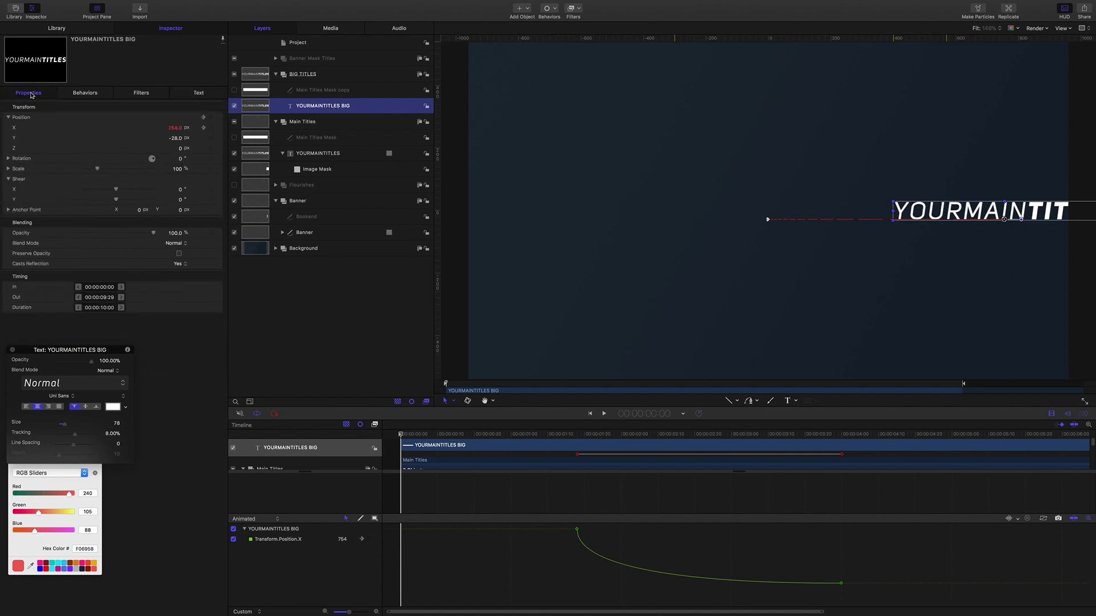
pyautogui.click(218, 128)
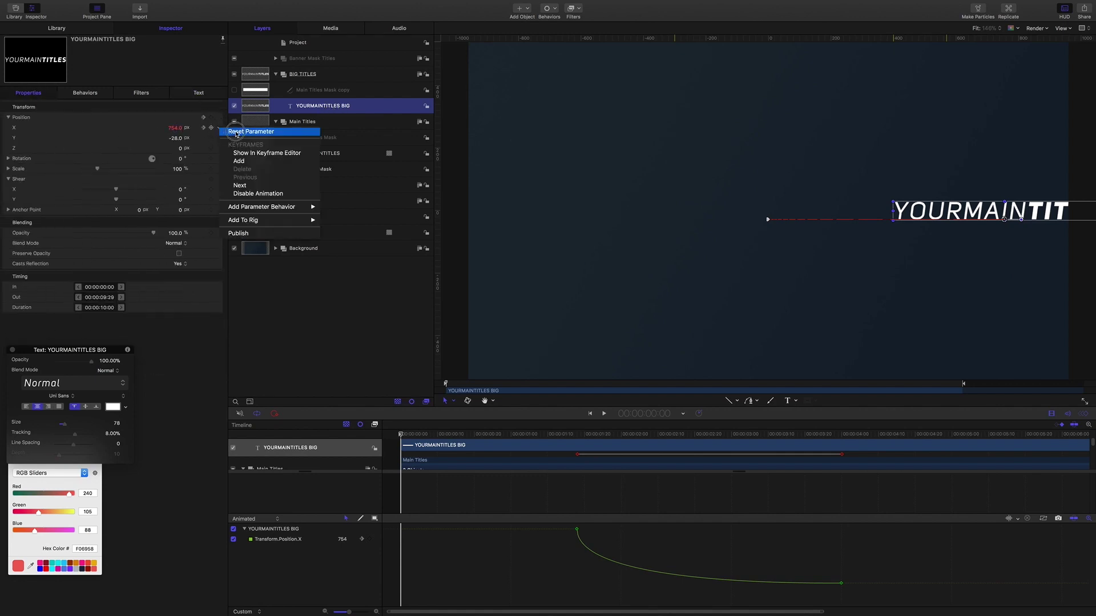
pyautogui.click(236, 132)
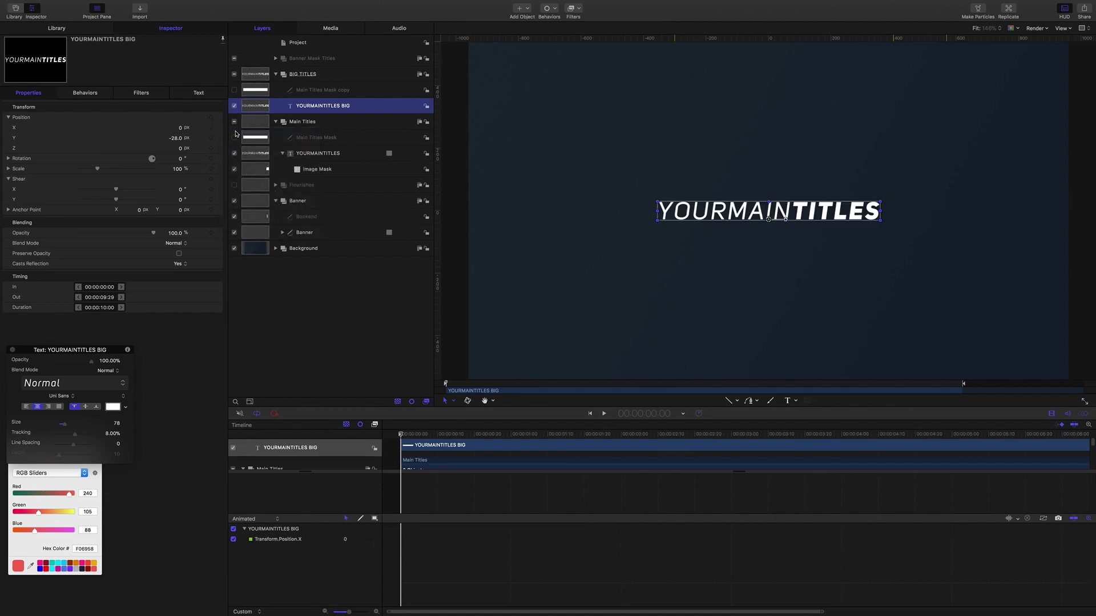
# Set the face colour of YOURMAINTITLES BIG to the saved coral red swatch, hex F06958.
pyautogui.click(197, 95)
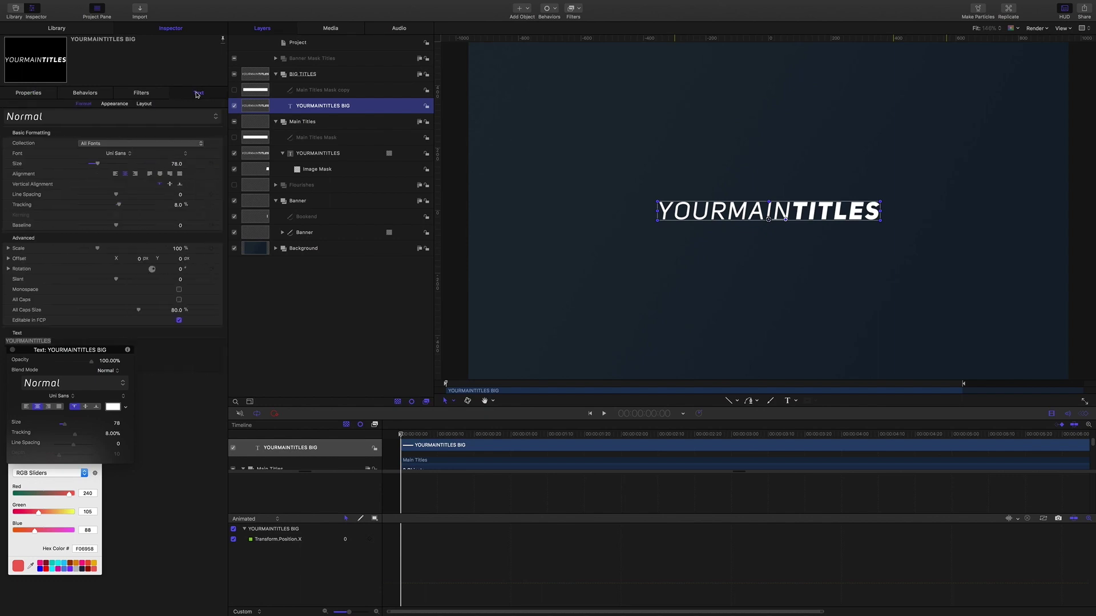
pyautogui.click(116, 104)
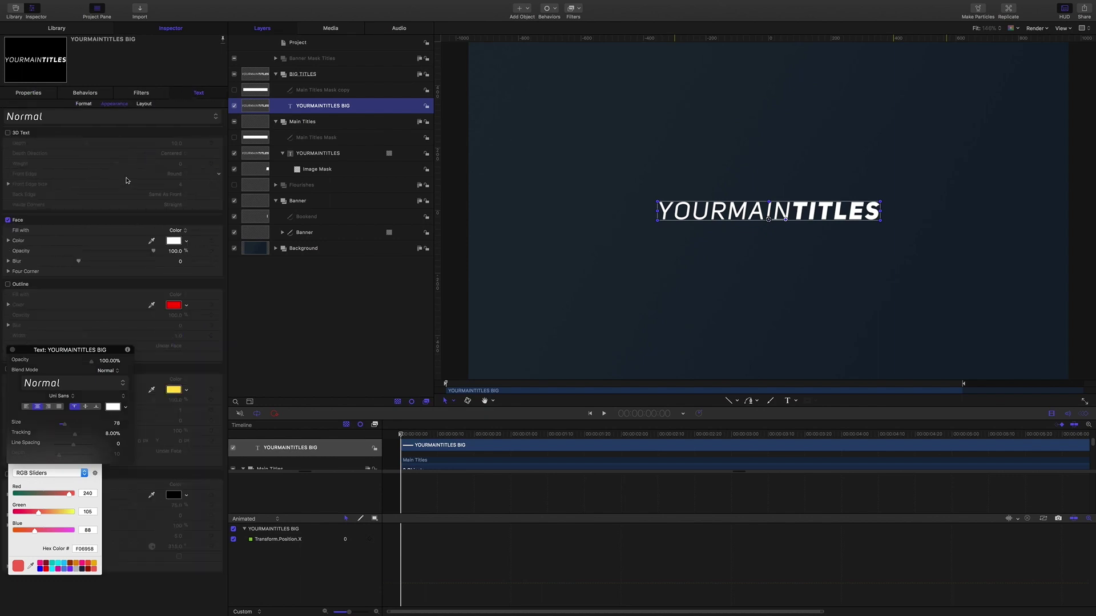
pyautogui.click(178, 243)
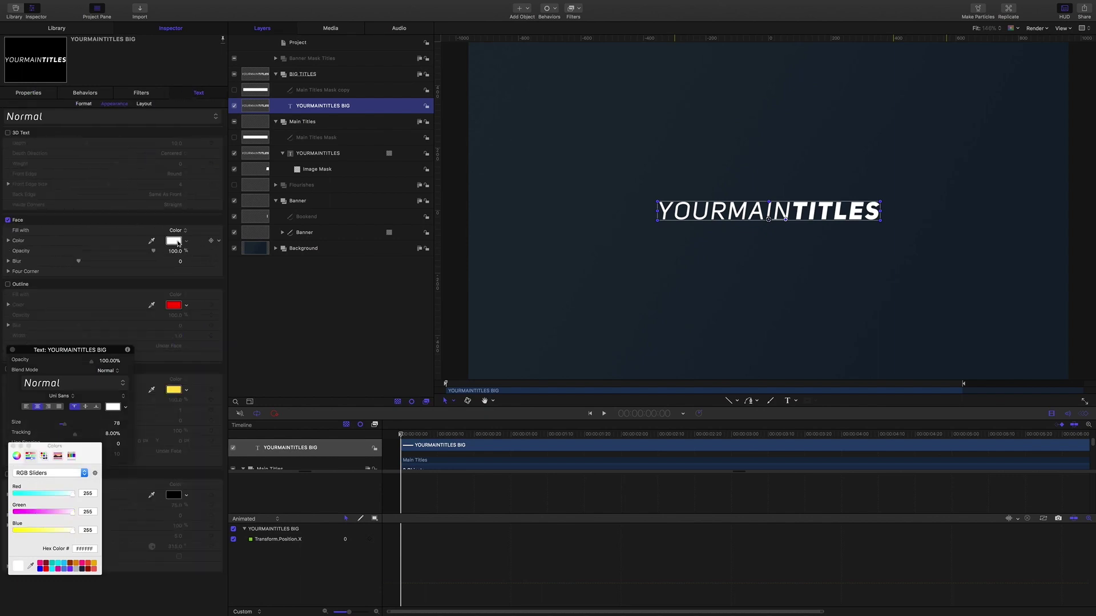
pyautogui.click(95, 571)
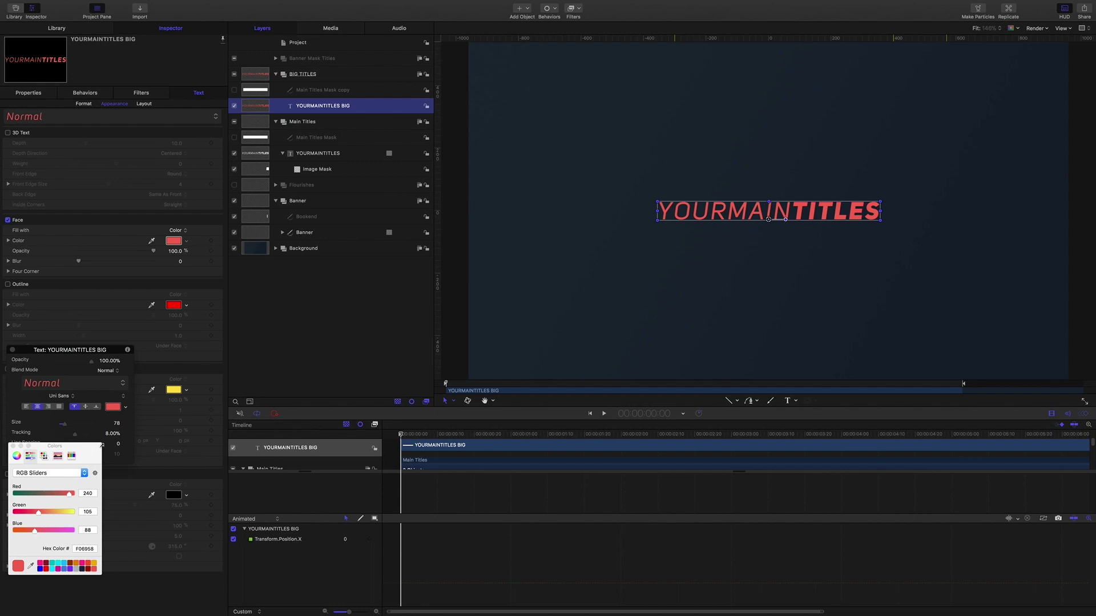
pyautogui.moveTo(101, 444); pyautogui.dragTo(224, 303)
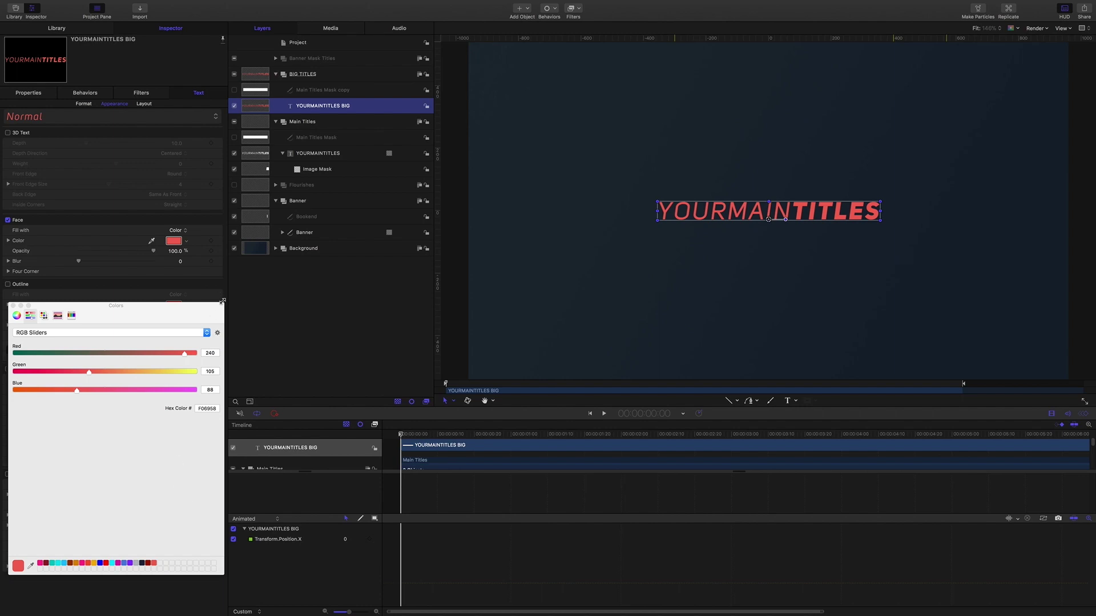
pyautogui.moveTo(224, 303); pyautogui.dragTo(127, 469)
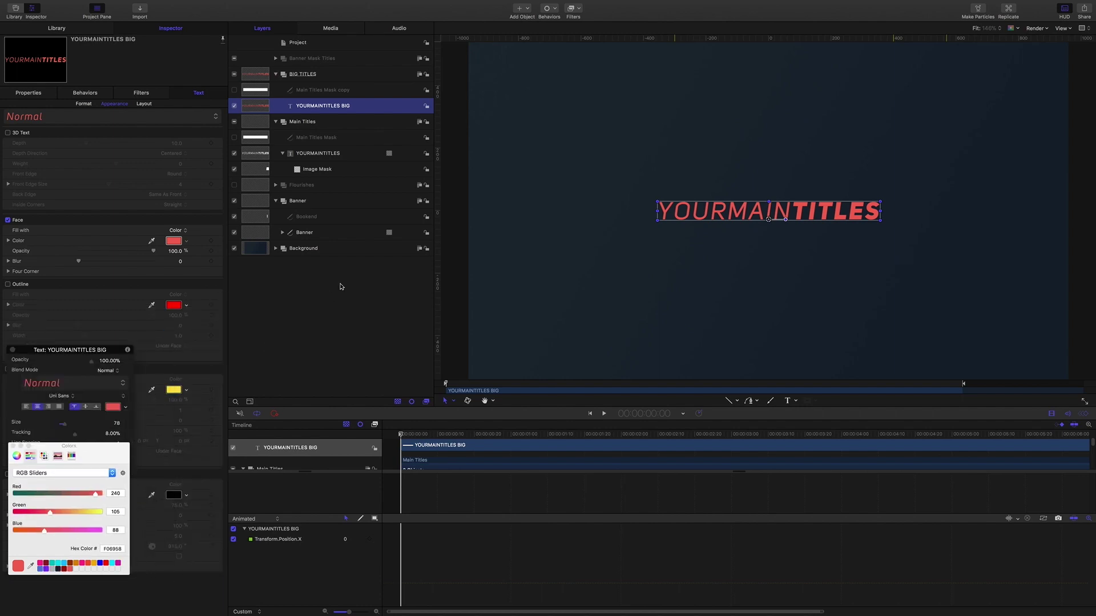
# Set the font size of YOURMAINTITLES BIG to 102.
pyautogui.click(84, 104)
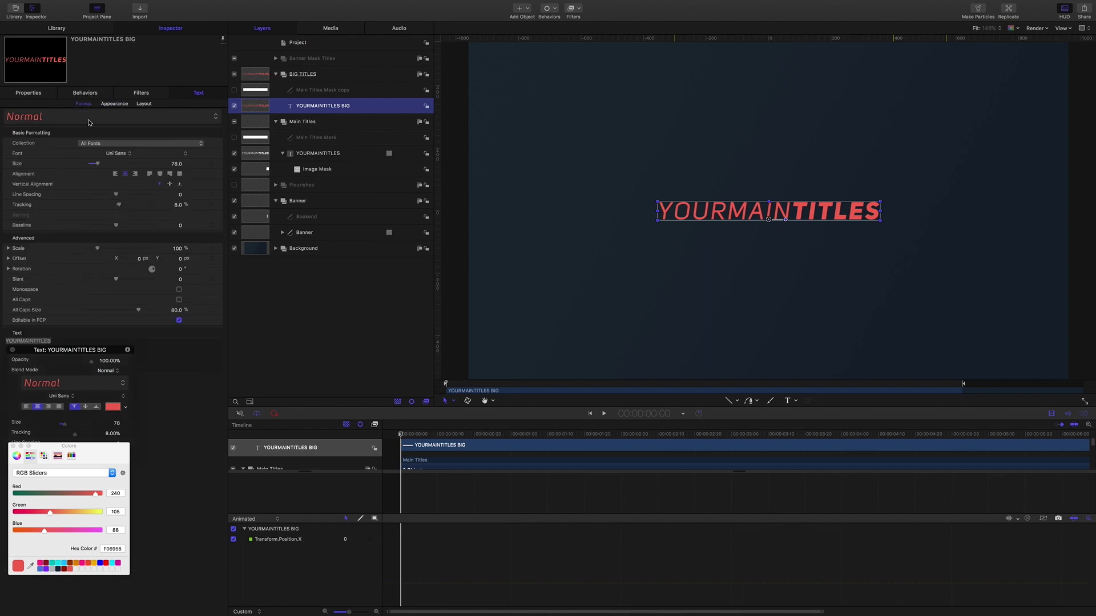
pyautogui.click(175, 164)
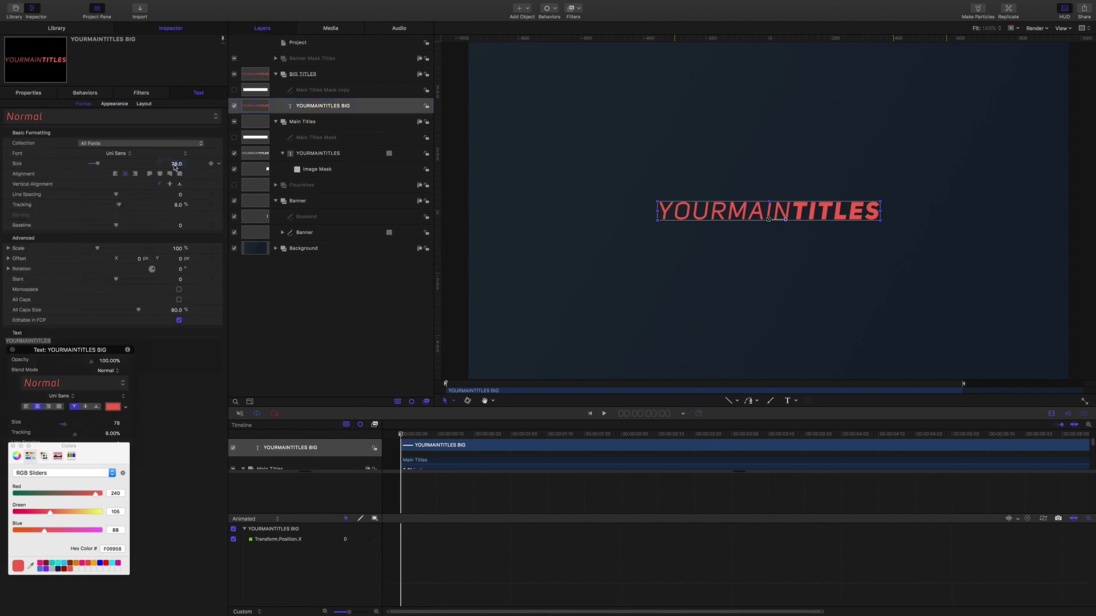
pyautogui.write('102')
pyautogui.press('Return')
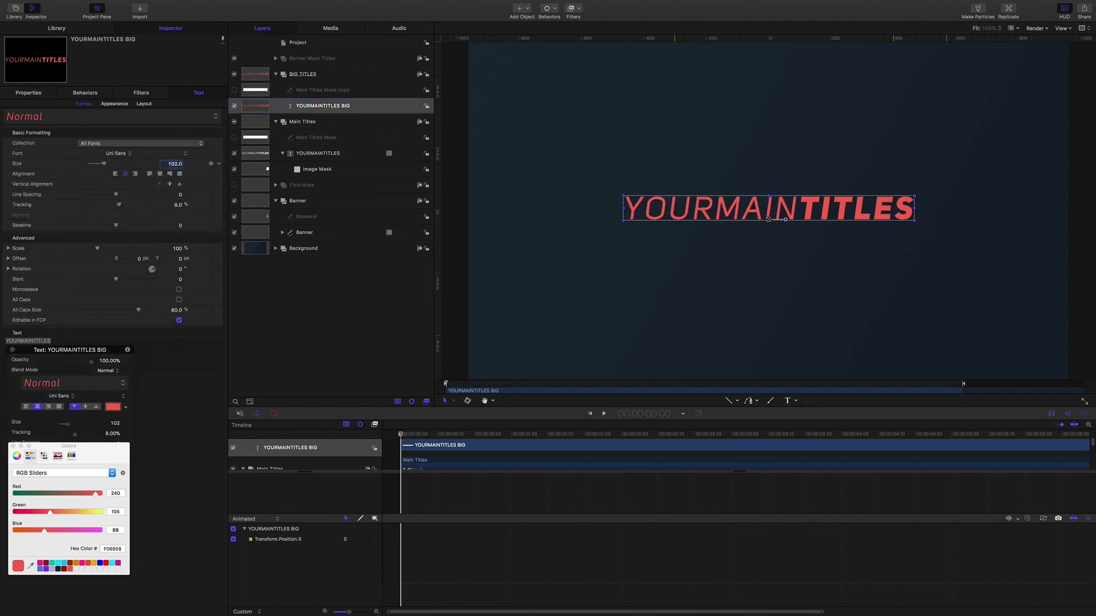
# Trim the start of YOURMAINTITLES BIG so that its In point is at 1:12.
pyautogui.click(663, 414)
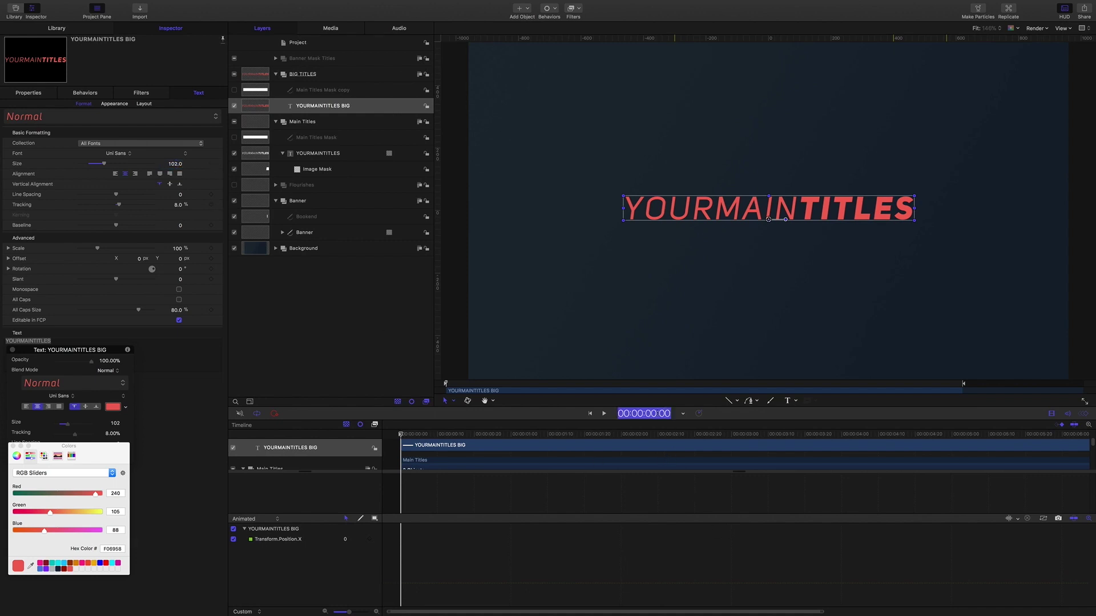
pyautogui.write('1.12')
pyautogui.press('Return')
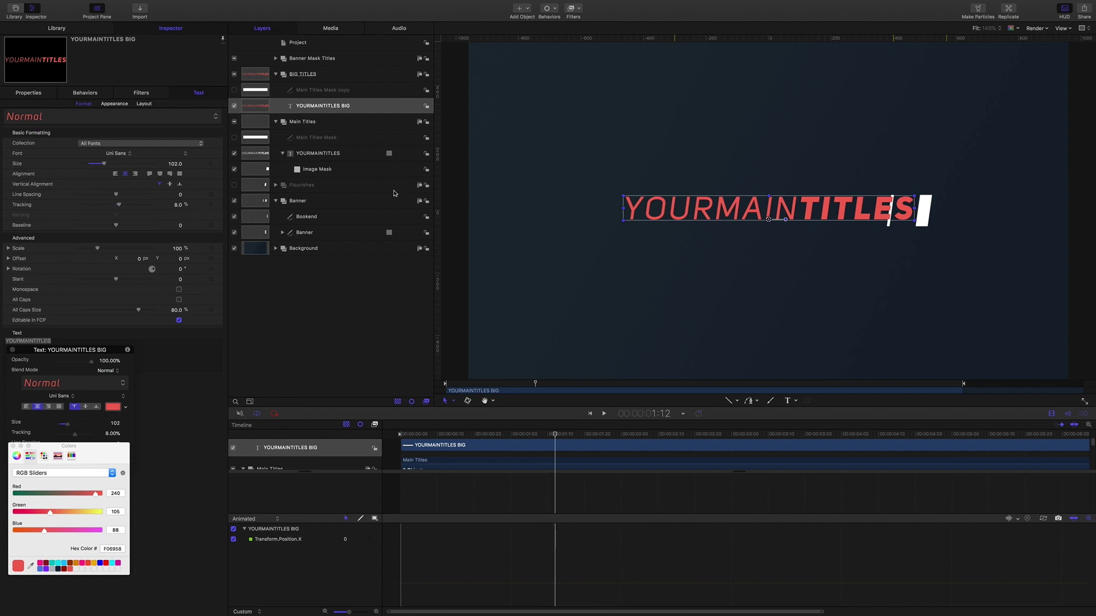
pyautogui.press('i')
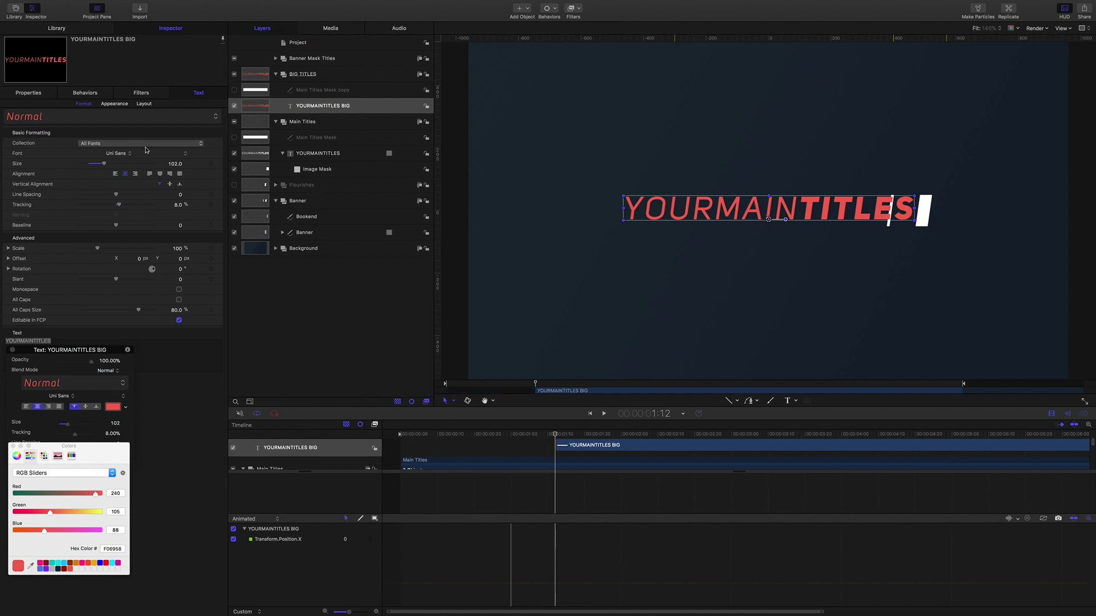
# At 1:12, move YOURMAINTITLES BIG to an X position of 943 px and add a keyframe there.
pyautogui.click(29, 93)
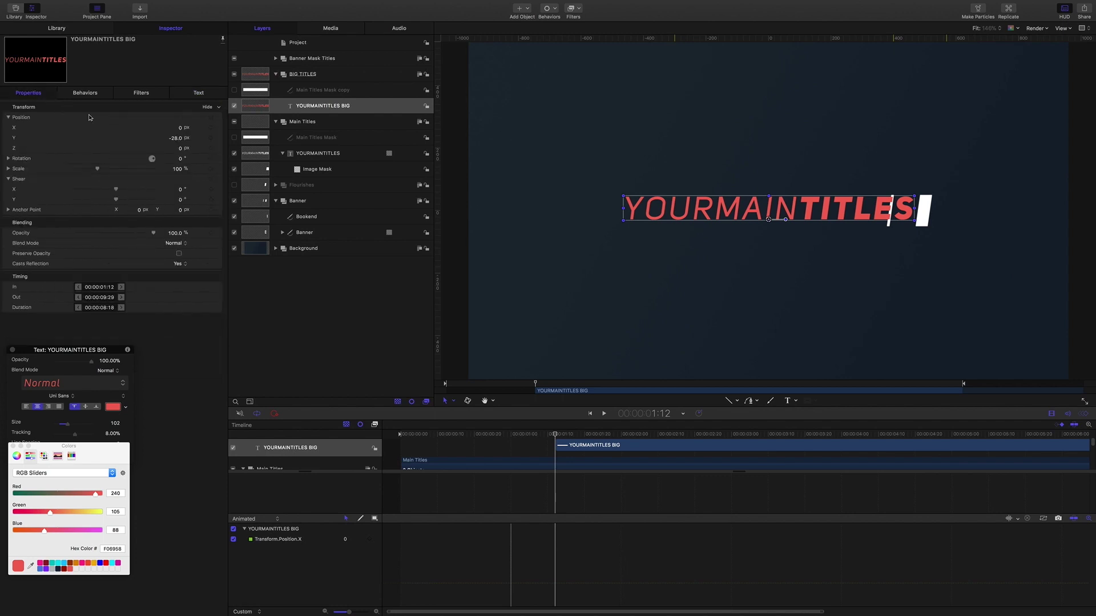
pyautogui.moveTo(179, 130); pyautogui.dragTo(718, 129)
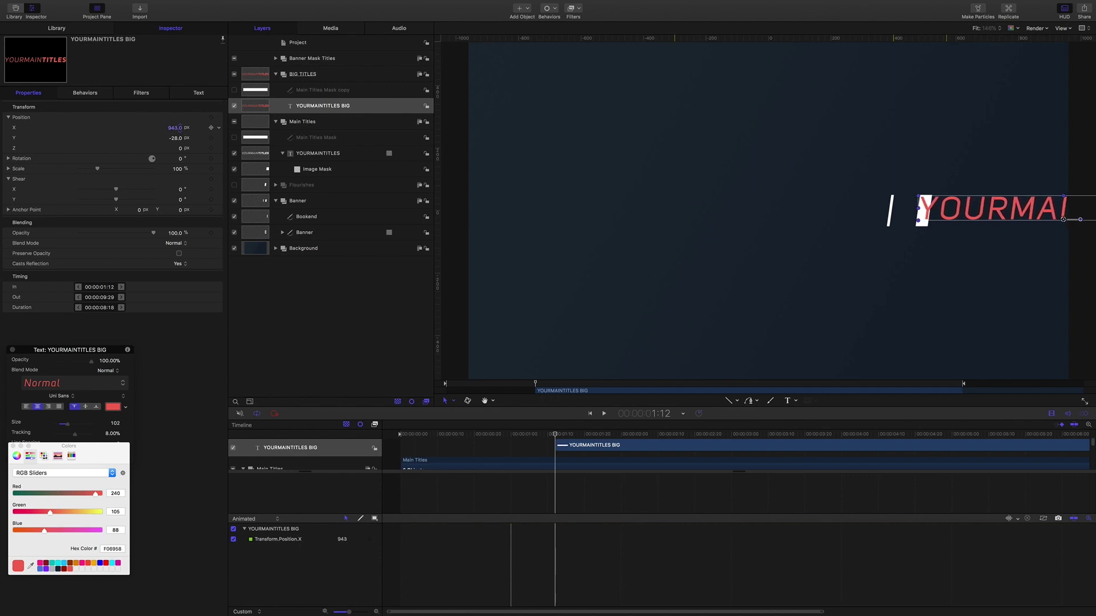
pyautogui.click(761, 192)
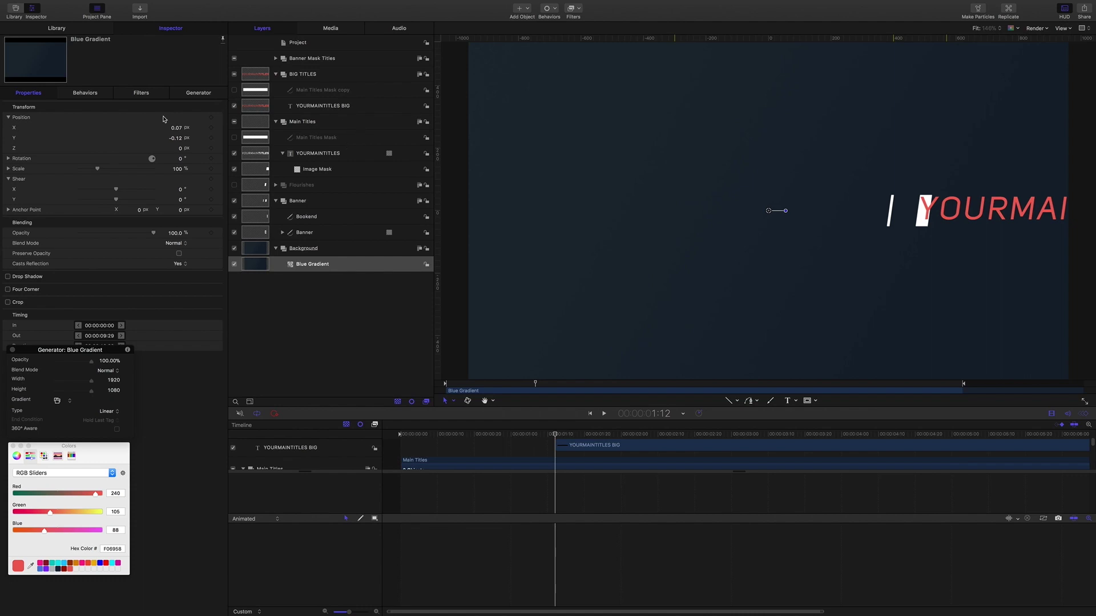
pyautogui.click(319, 107)
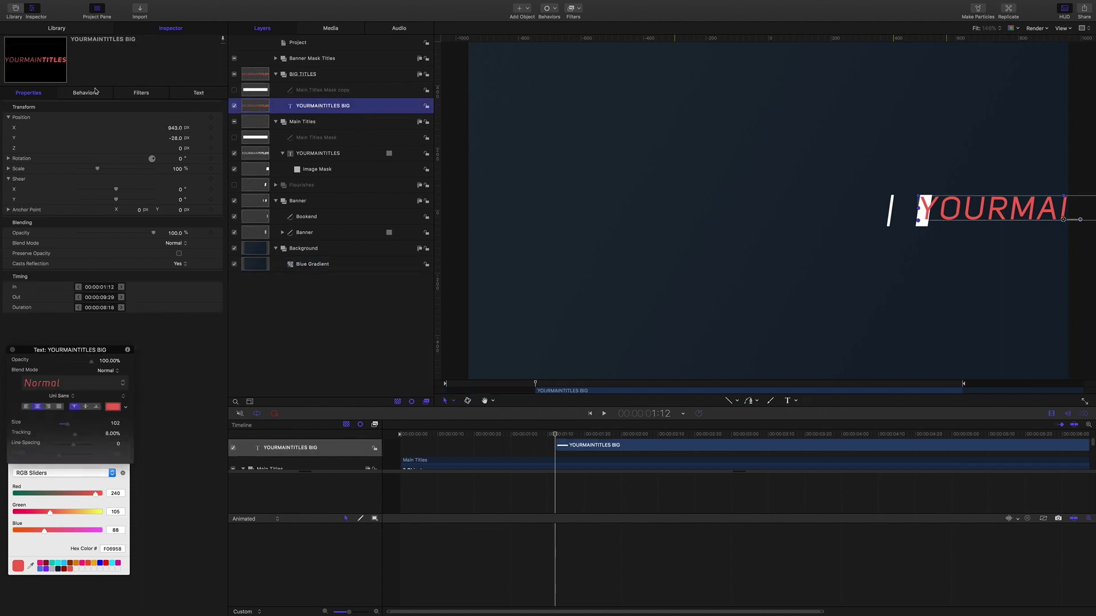
pyautogui.click(211, 129)
# At 4:00, keyframe the X position of YOURMAINTITLES BIG at -103.61 px and lower its Y position to about -35 px.
pyautogui.click(667, 417)
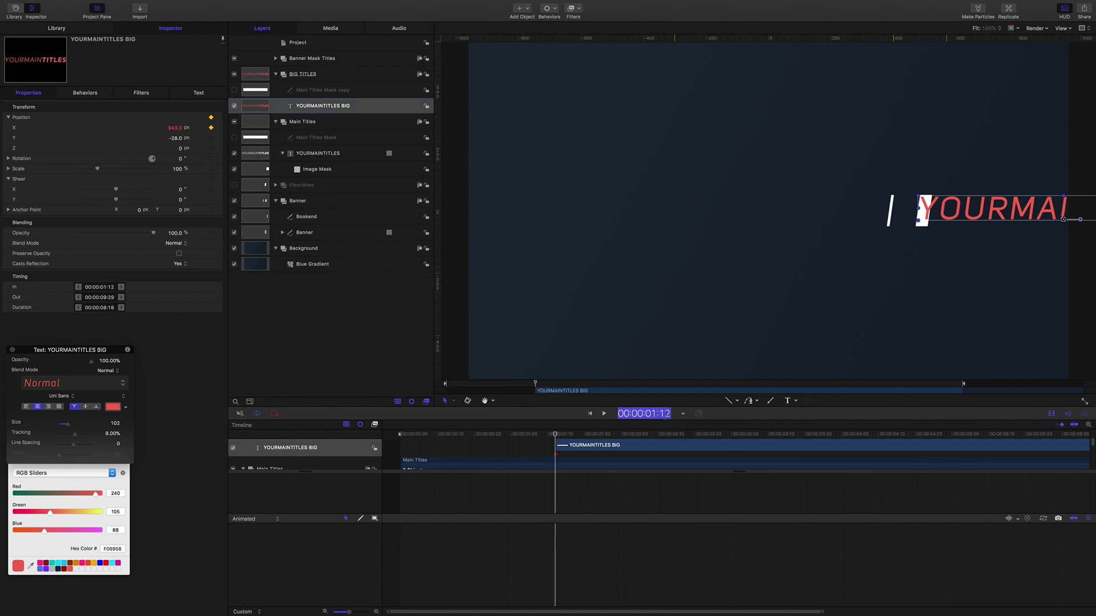
pyautogui.write('4.')
pyautogui.press('Return')
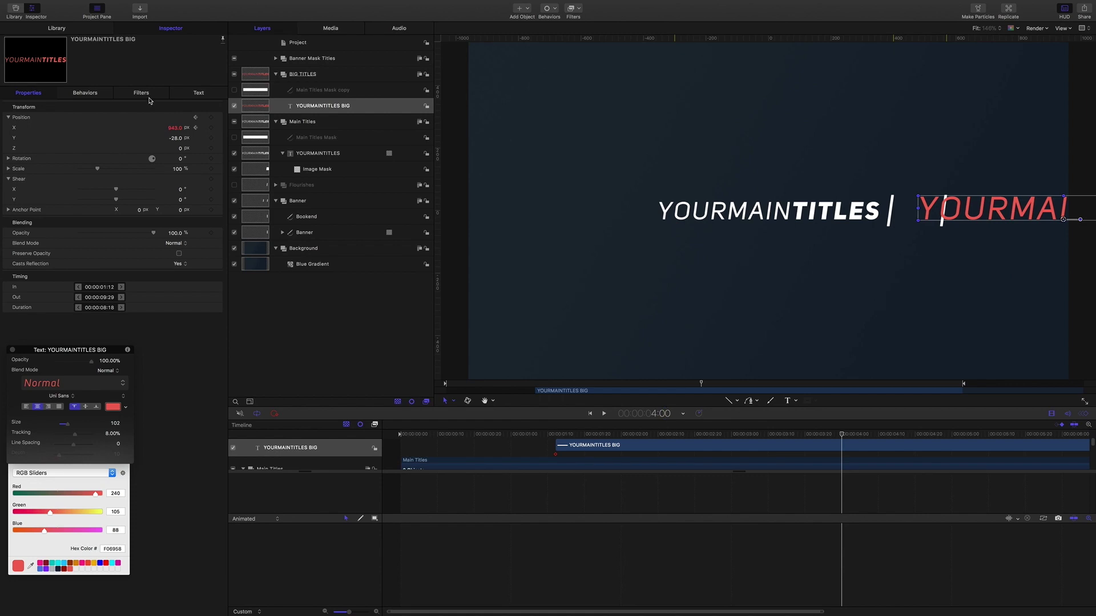
pyautogui.click(174, 128)
pyautogui.write('0')
pyautogui.press('Return')
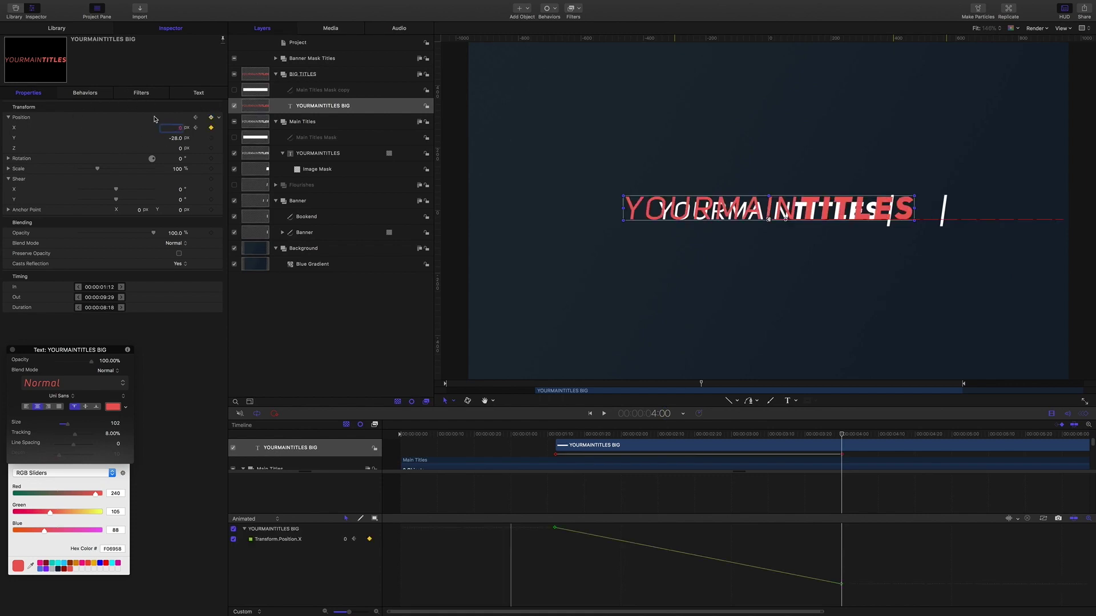
pyautogui.moveTo(180, 128)
pyautogui.mouseDown()
pyautogui.moveTo(121, 128)
pyautogui.moveTo(172, 139)
pyautogui.mouseUp()
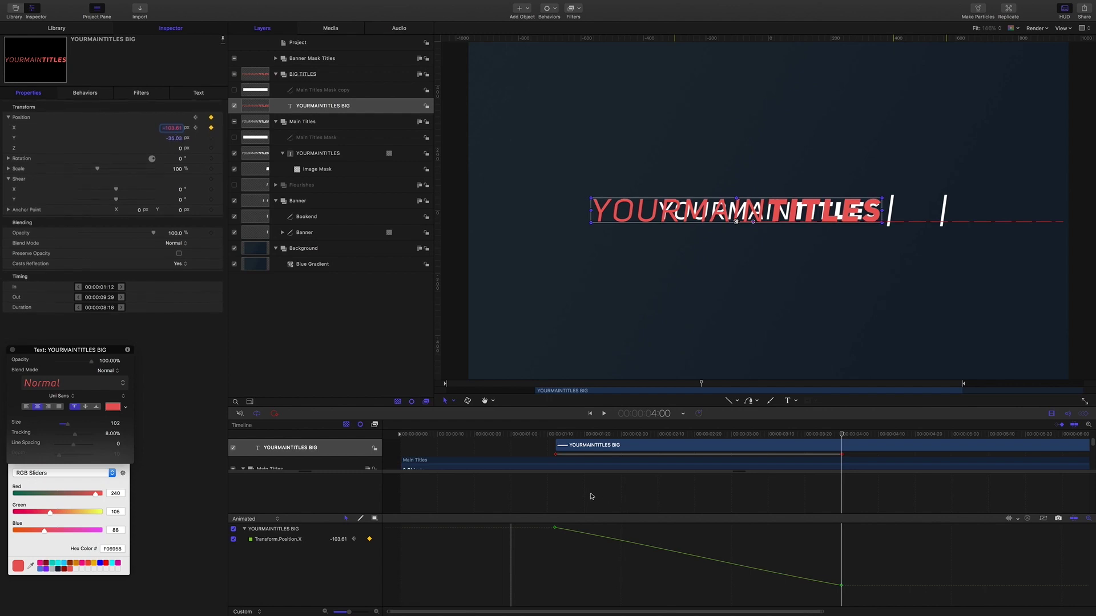
# Reshape the Position X curve of YOURMAINTITLES BIG with Bezier handles, dropping steeply from 1:12 and easing into the 4:00 keyframe.
pyautogui.moveTo(545, 524); pyautogui.dragTo(844, 592)
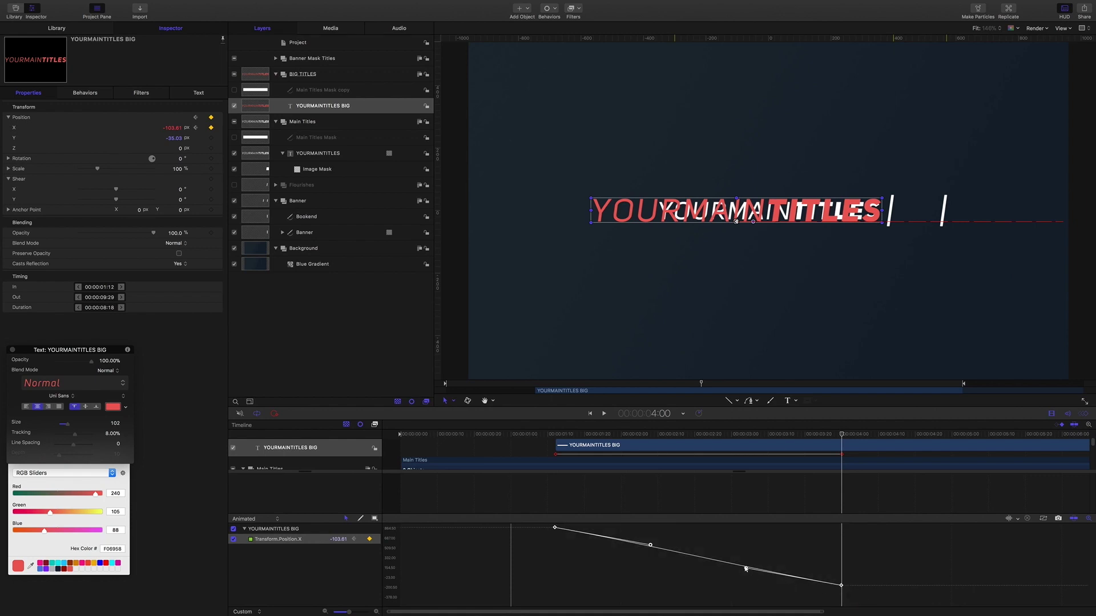
pyautogui.moveTo(569, 551); pyautogui.dragTo(531, 515)
pyautogui.click(651, 547)
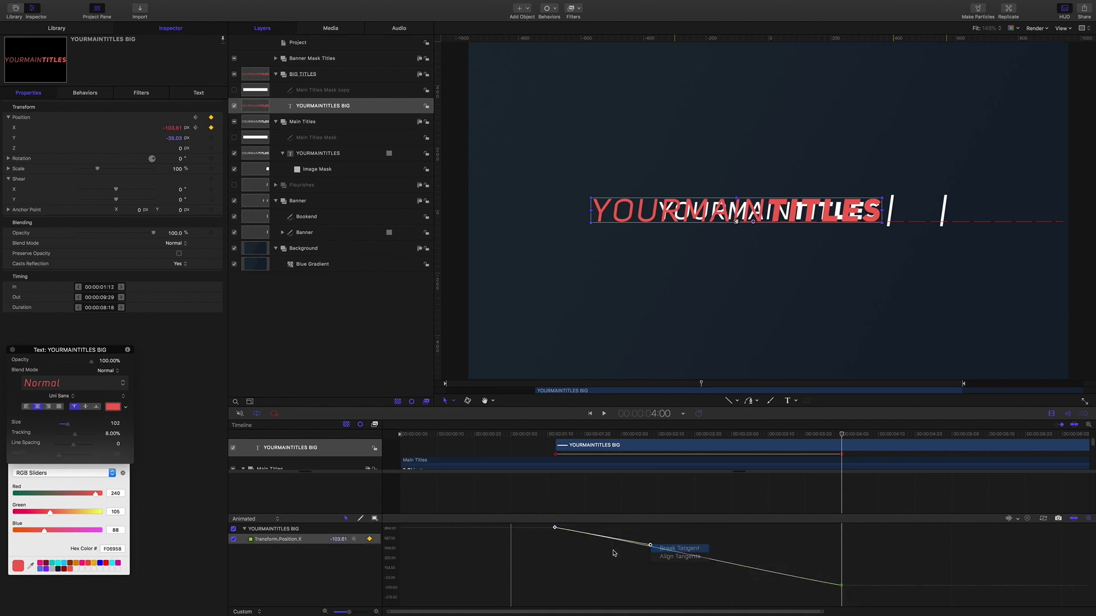
pyautogui.moveTo(650, 546); pyautogui.dragTo(547, 576)
pyautogui.moveTo(841, 585); pyautogui.dragTo(820, 593)
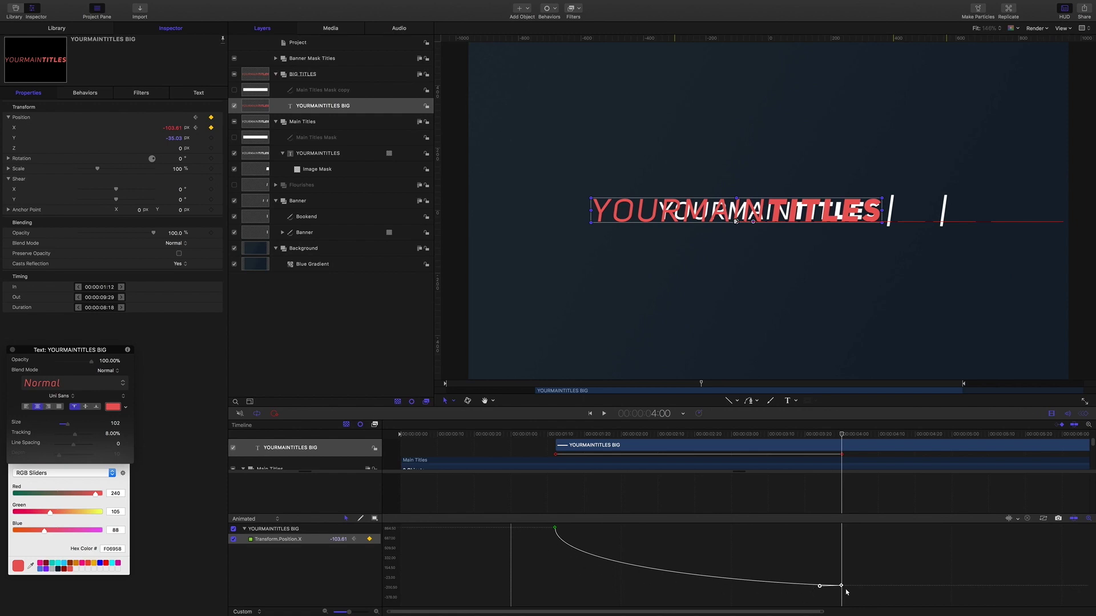
# Play and scrub through the slide-in of YOURMAINTITLES BIG, and return the playhead to 1:12.
pyautogui.moveTo(841, 434); pyautogui.dragTo(544, 416)
pyautogui.press('space')
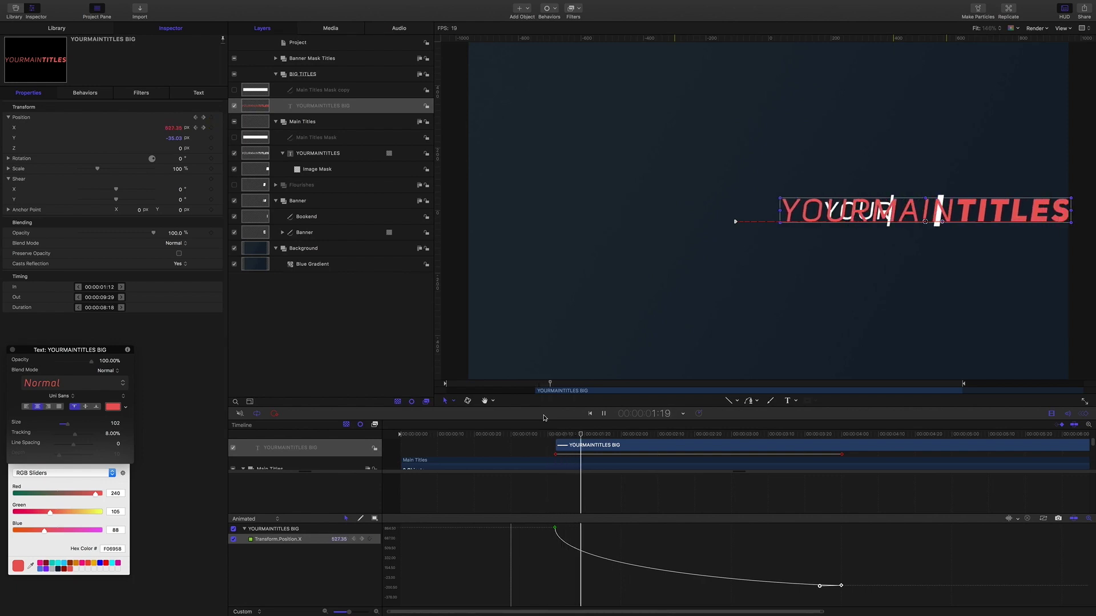
pyautogui.press('space')
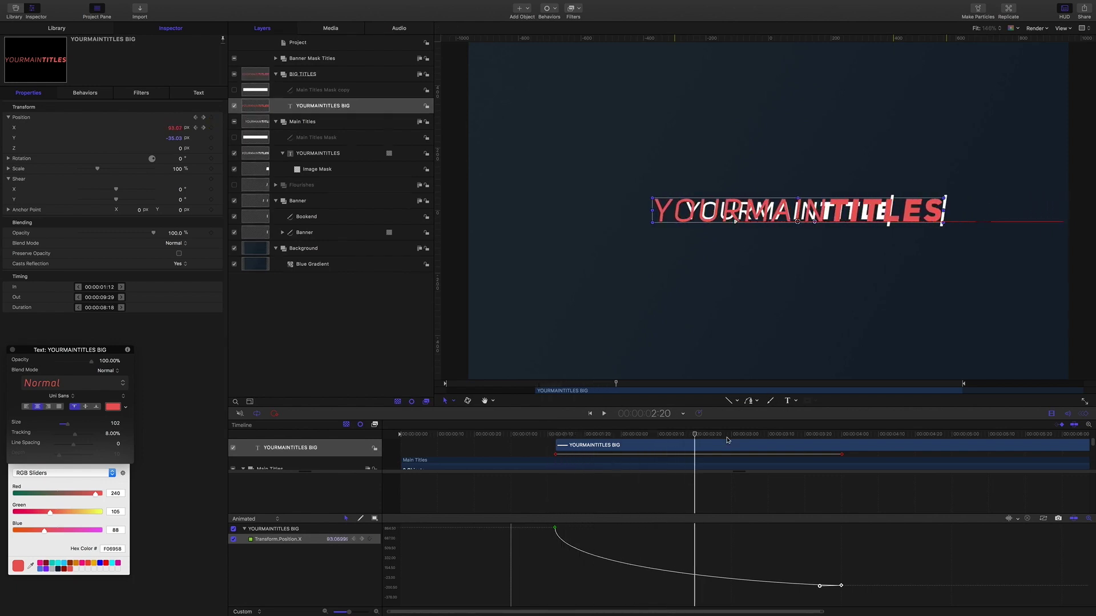
pyautogui.moveTo(695, 434); pyautogui.dragTo(576, 426)
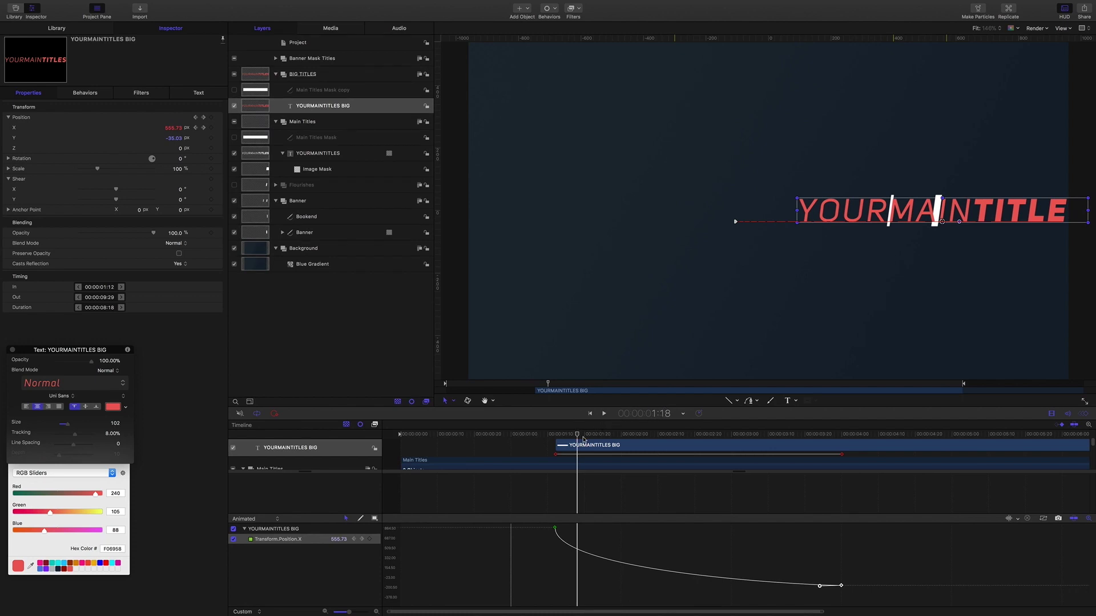
pyautogui.click(662, 414)
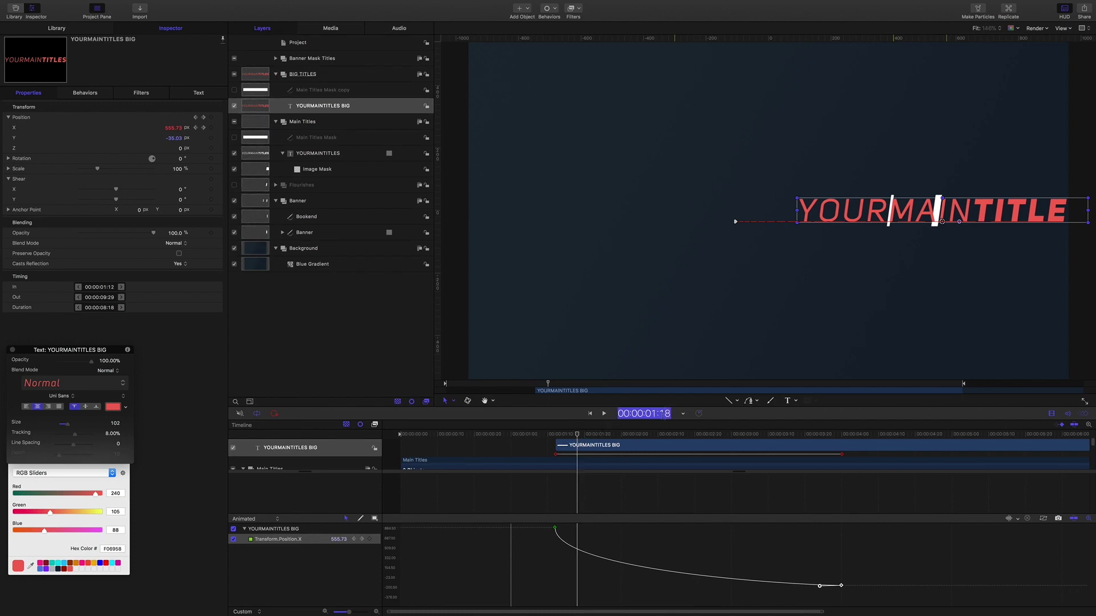
pyautogui.write('112')
pyautogui.press('Return')
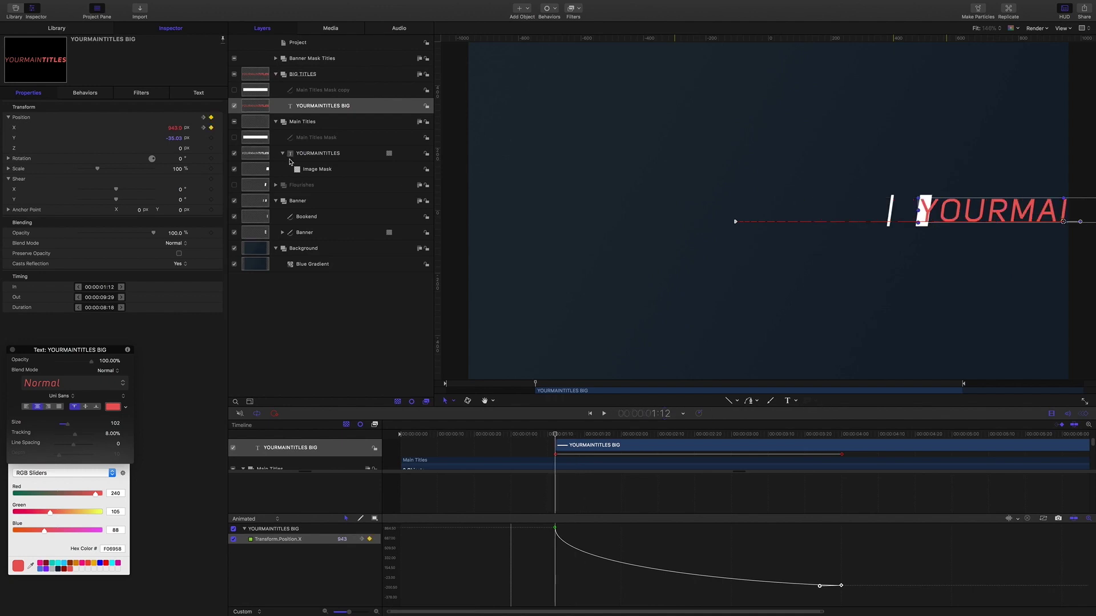
# Duplicate the Banner shape, move the copy to the top of the BIG TITLES group and rename it "Big Titles Mask 1".
pyautogui.click(299, 200)
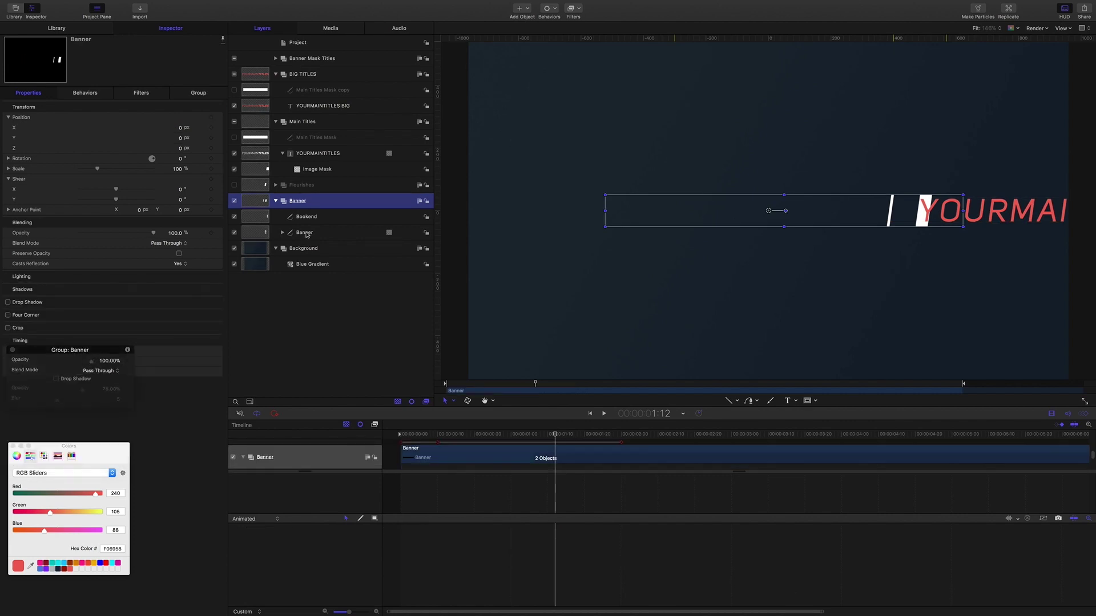
pyautogui.click(304, 232)
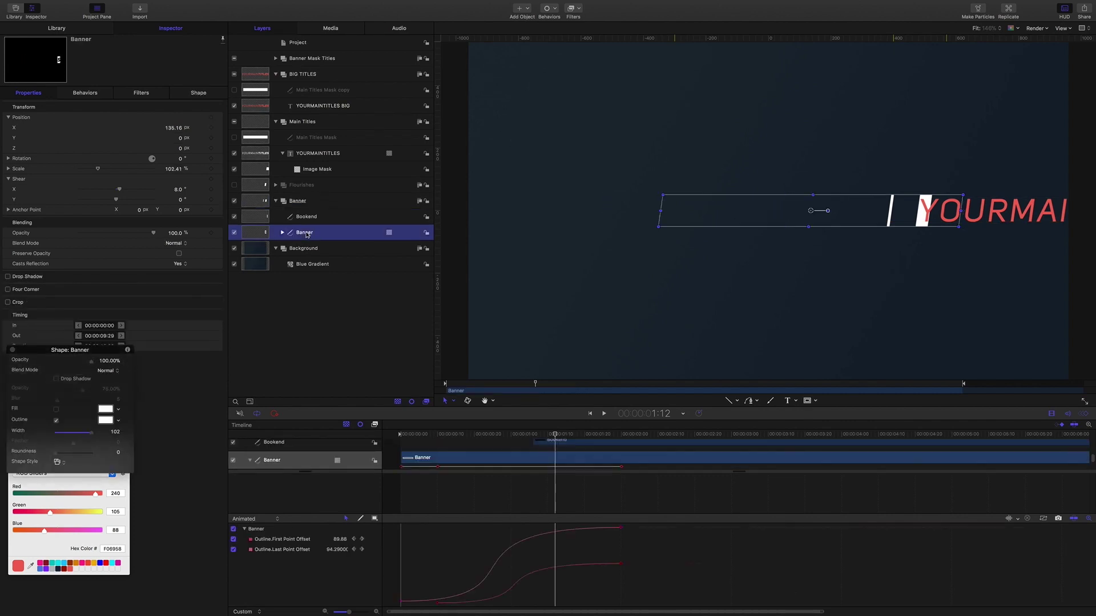
pyautogui.press('super+d')
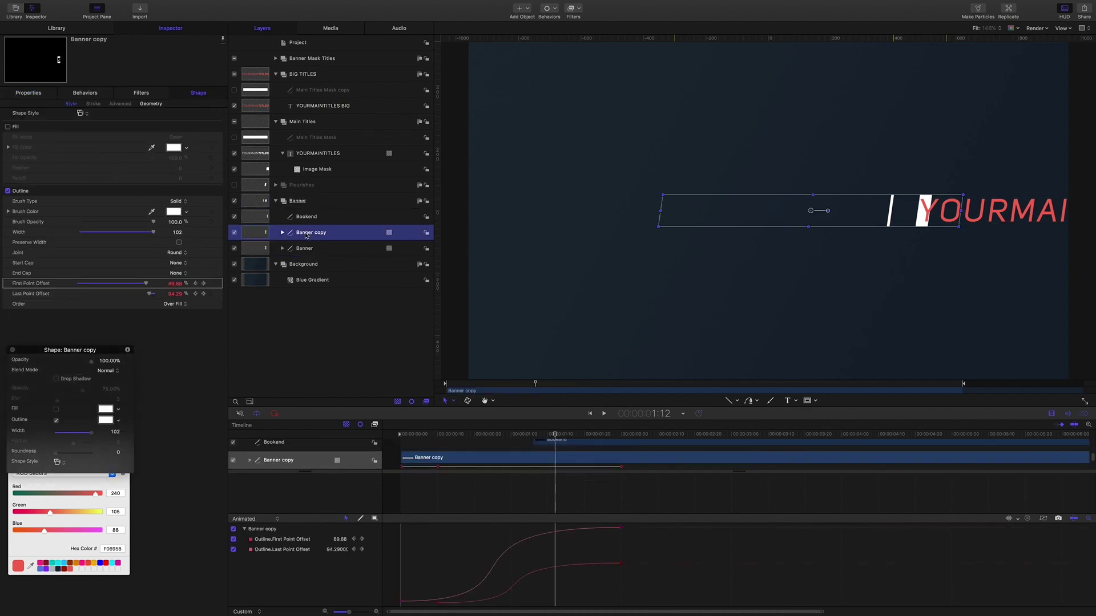
pyautogui.moveTo(306, 235); pyautogui.dragTo(312, 81)
pyautogui.doubleClick(318, 92)
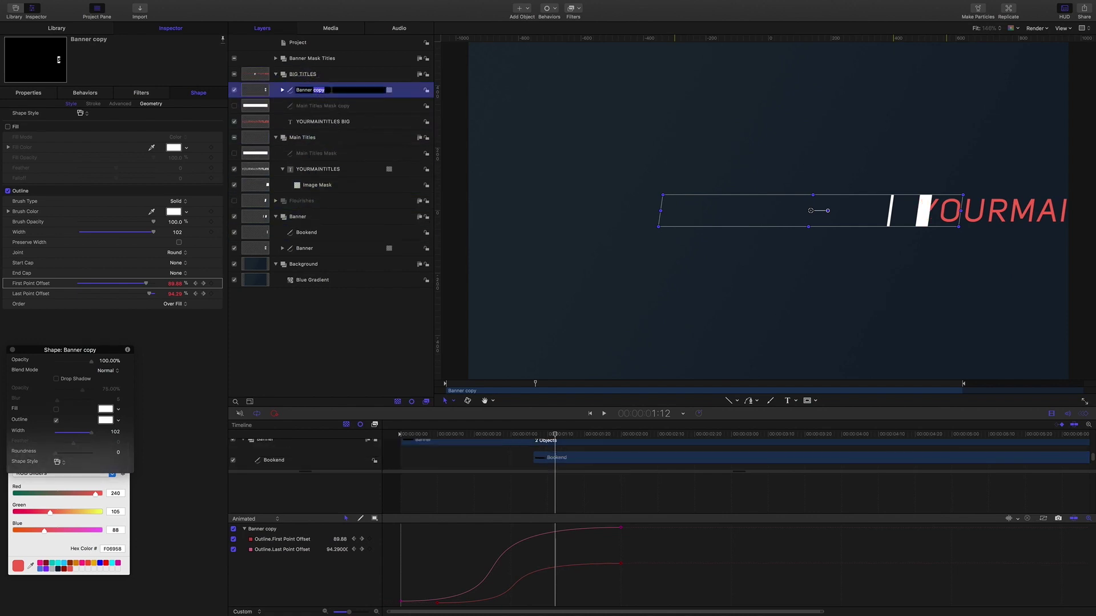
pyautogui.press('super+a')
pyautogui.write('Big Titles Mask 1')
pyautogui.press('Return')
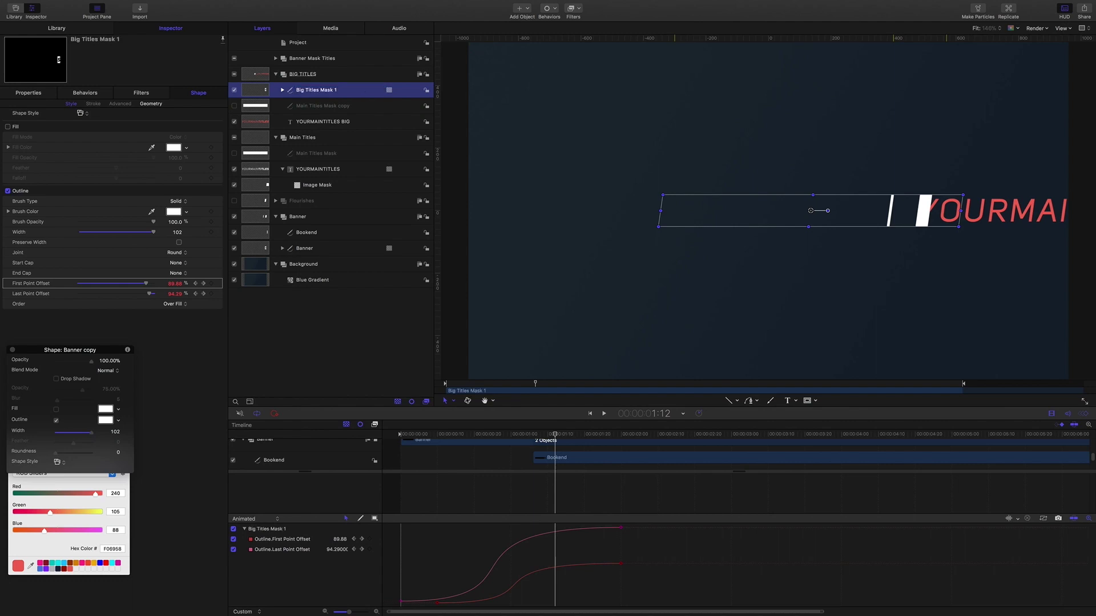
# Delete the image mask nested under Big Titles Mask 1.
pyautogui.click(282, 90)
pyautogui.click(318, 107)
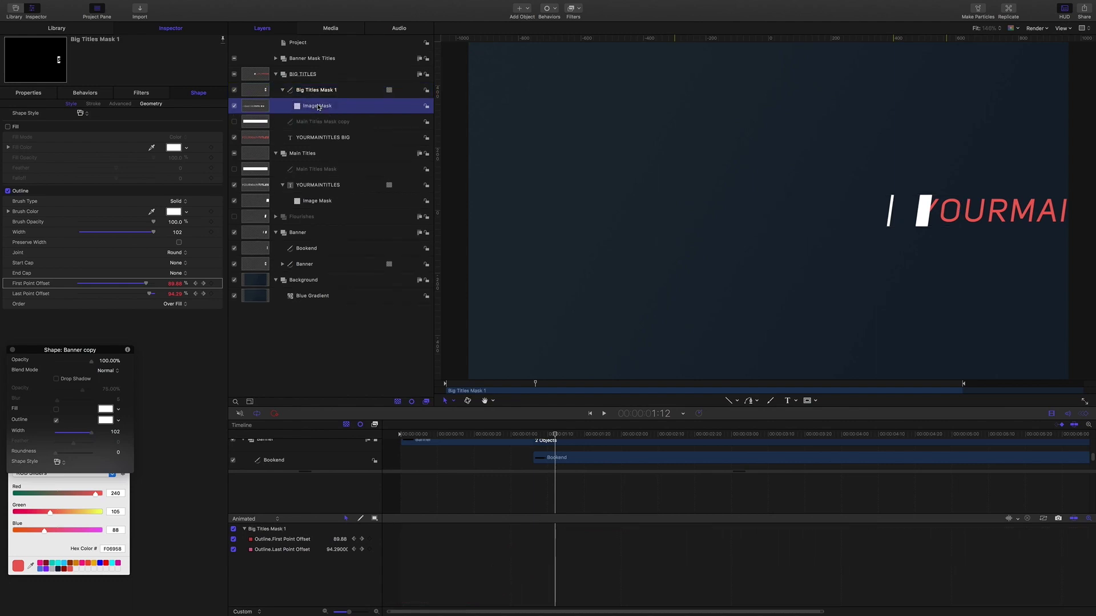
pyautogui.press('Delete')
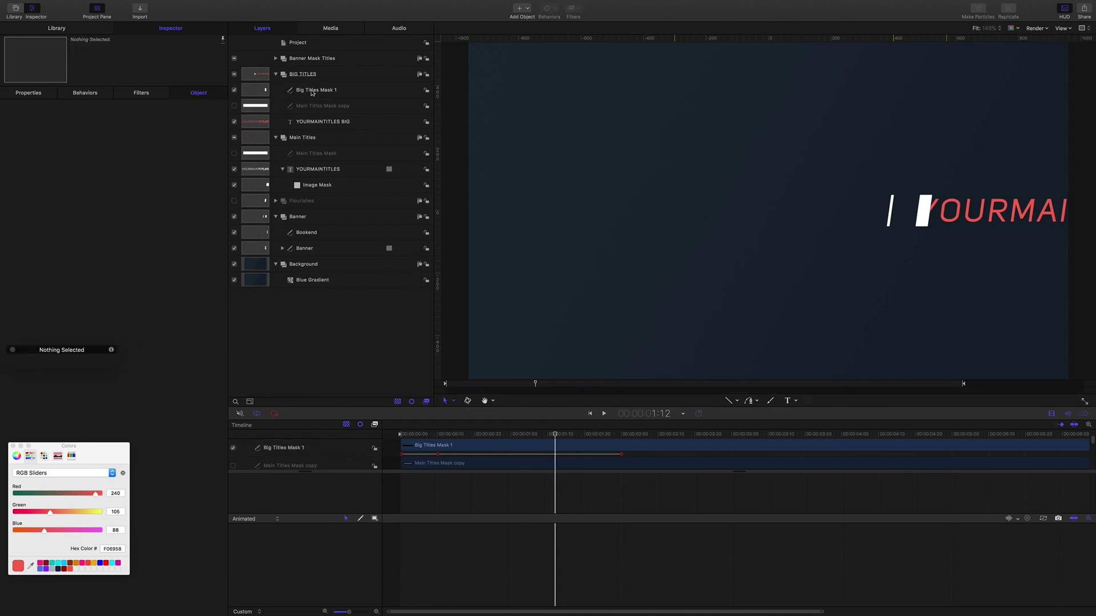
# Reset the Last Point Offset of Big Titles Mask 1 to its default of 100%, removing its keyframes.
pyautogui.click(312, 91)
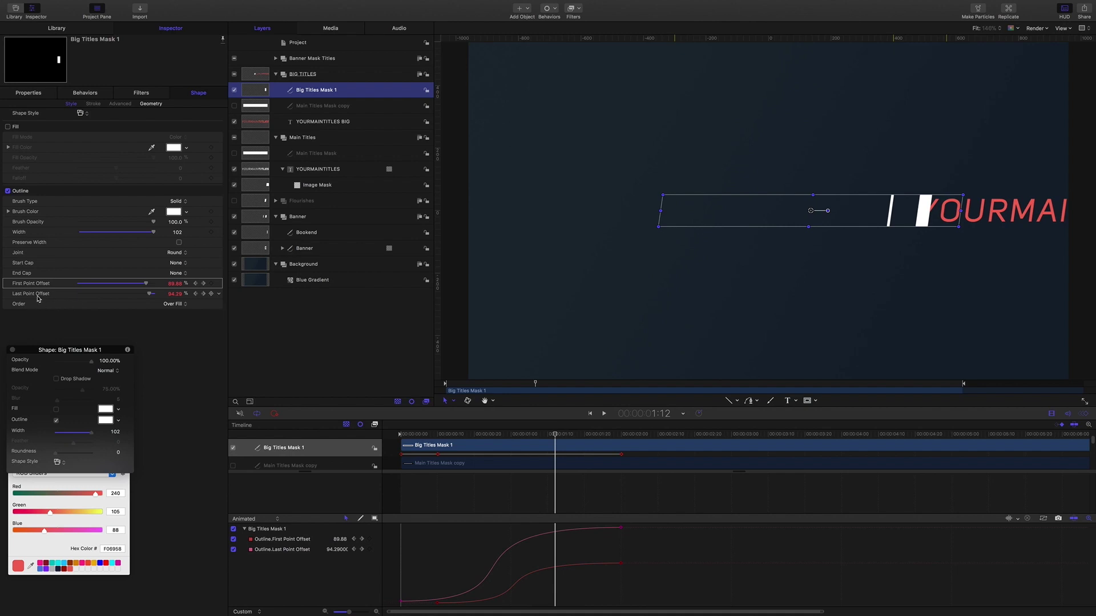
pyautogui.click(218, 294)
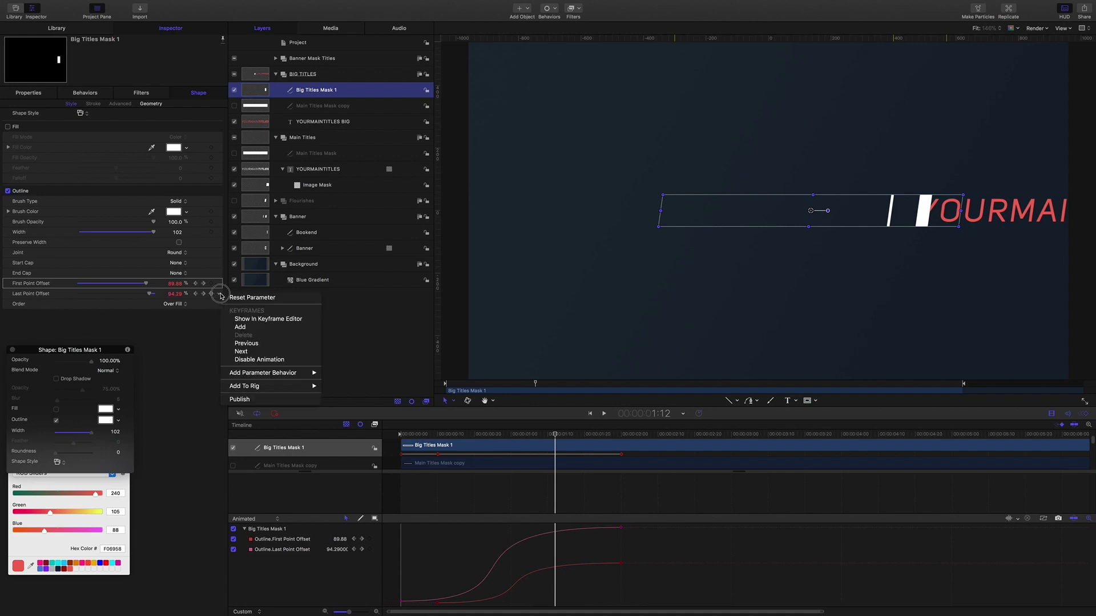
pyautogui.click(255, 299)
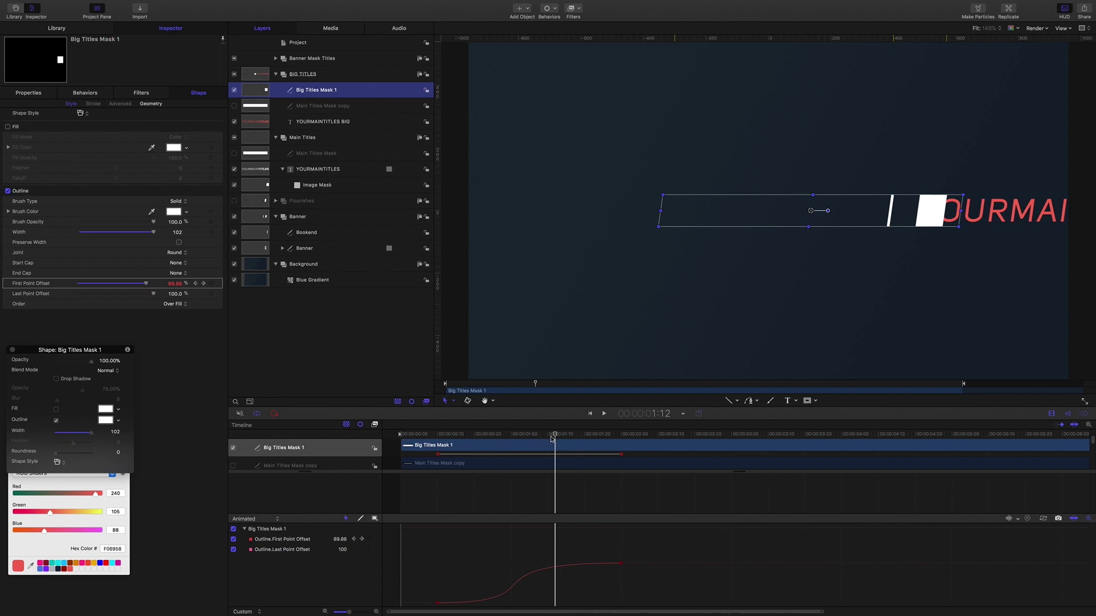
pyautogui.moveTo(556, 435)
pyautogui.mouseDown()
pyautogui.moveTo(451, 435)
pyautogui.moveTo(556, 437)
pyautogui.mouseUp()
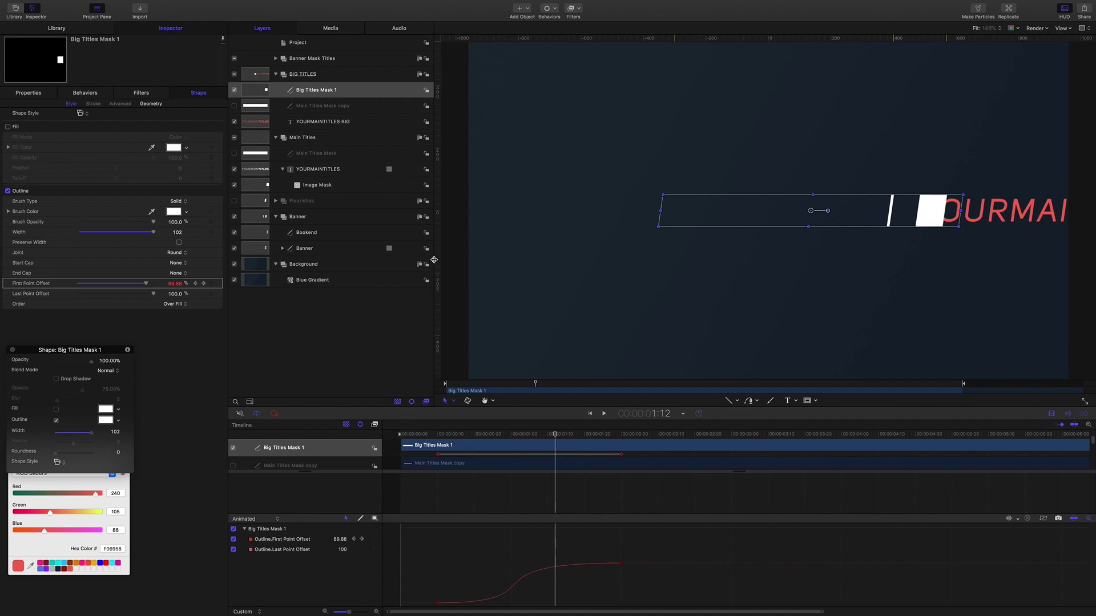
# Add an image mask to YOURMAINTITLES BIG with Big Titles Mask 1 as source and Subtract as mask blend mode, and check it through 1:14.
pyautogui.click(321, 123)
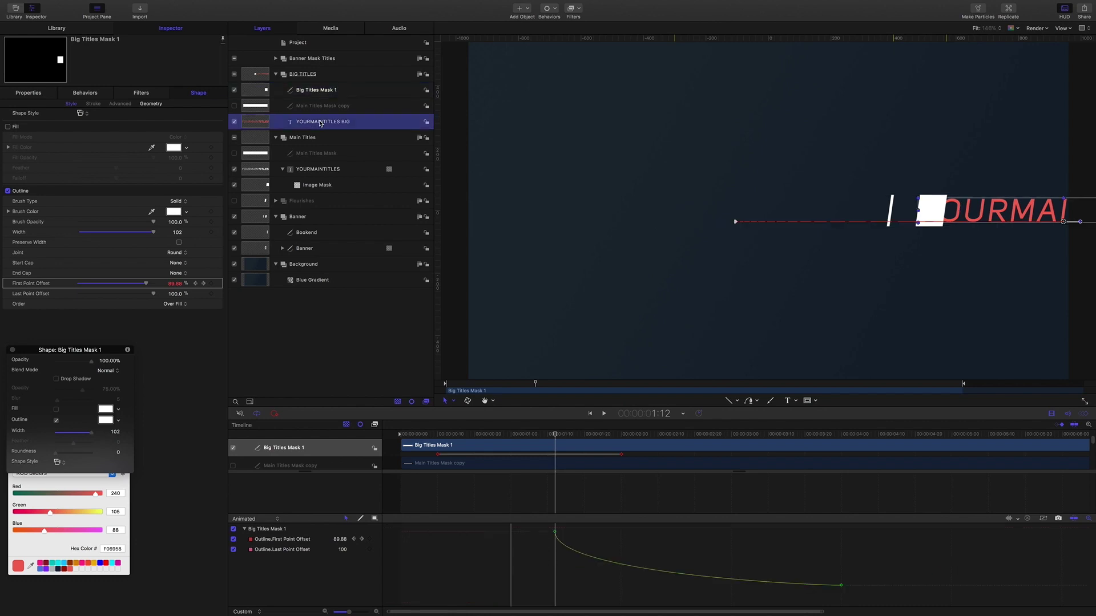
pyautogui.rightClick(320, 123)
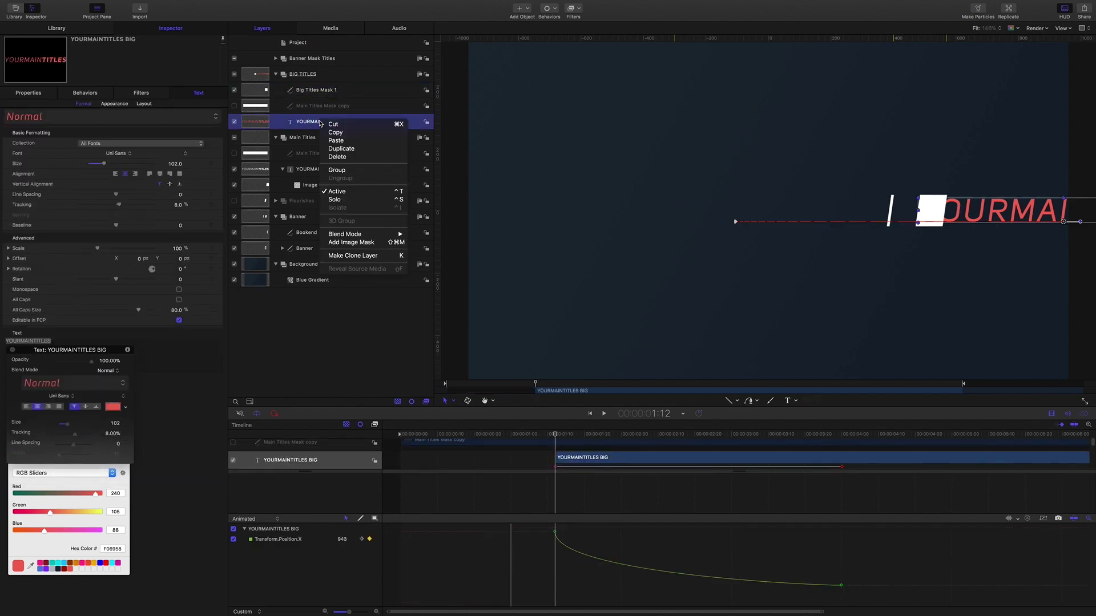
pyautogui.click(351, 242)
pyautogui.moveTo(327, 97); pyautogui.dragTo(171, 122)
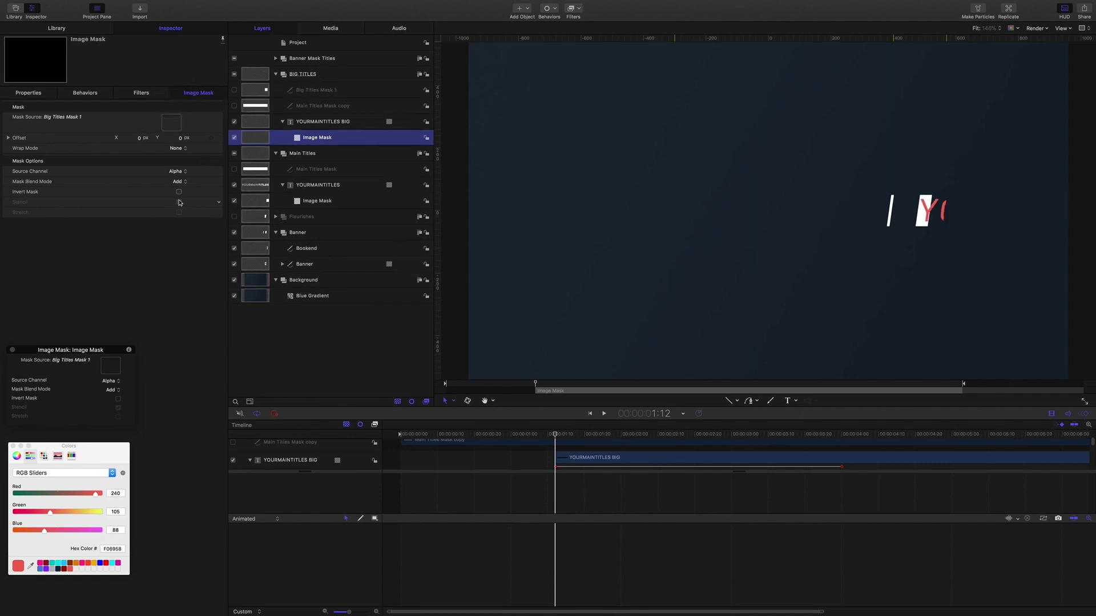
pyautogui.click(186, 181)
pyautogui.click(185, 190)
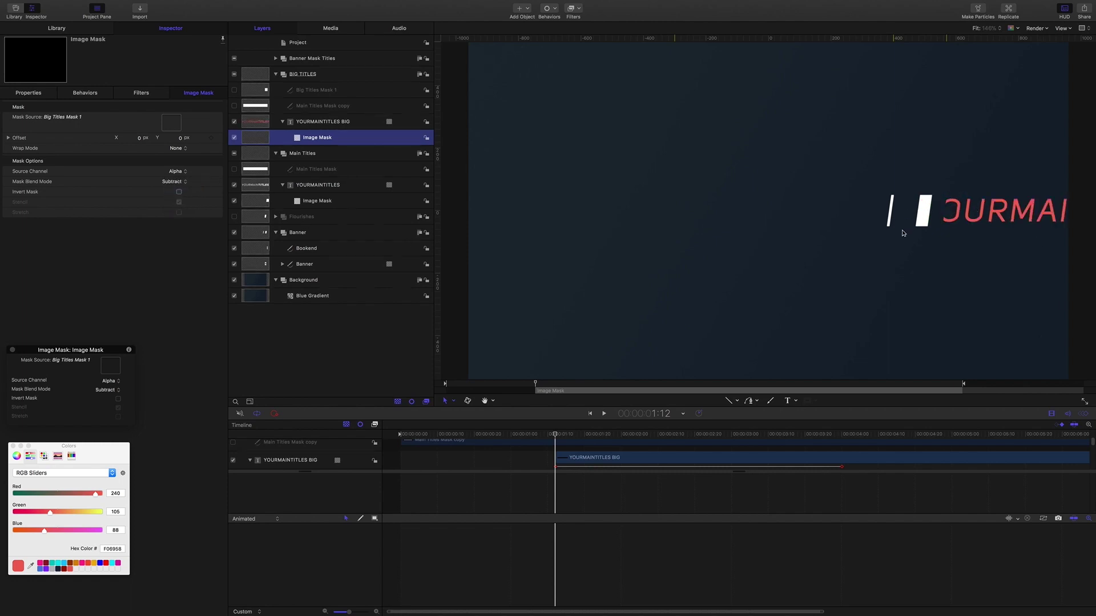
pyautogui.press('Right')
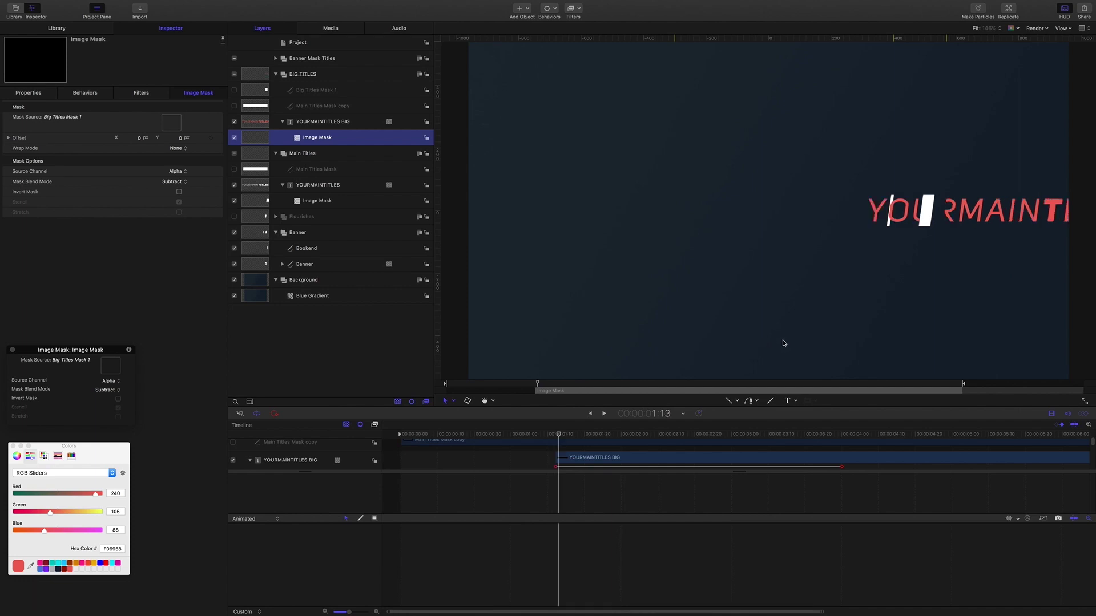
pyautogui.press('Right')
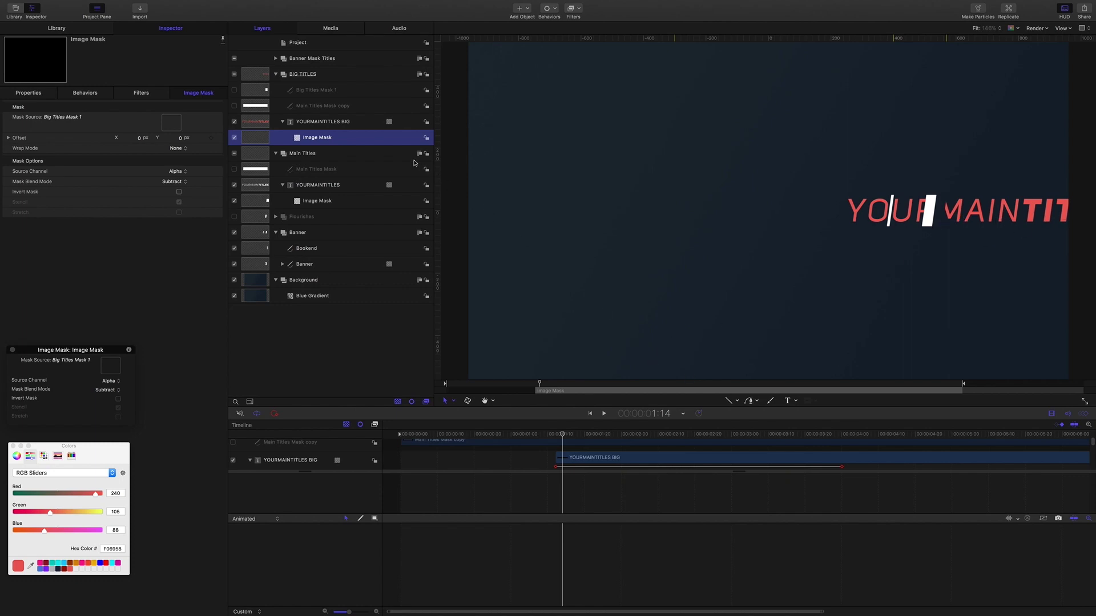
# Rename the Main Titles Mask copy layer in BIG TITLES as "Big Titles Mask 2".
pyautogui.click(335, 107)
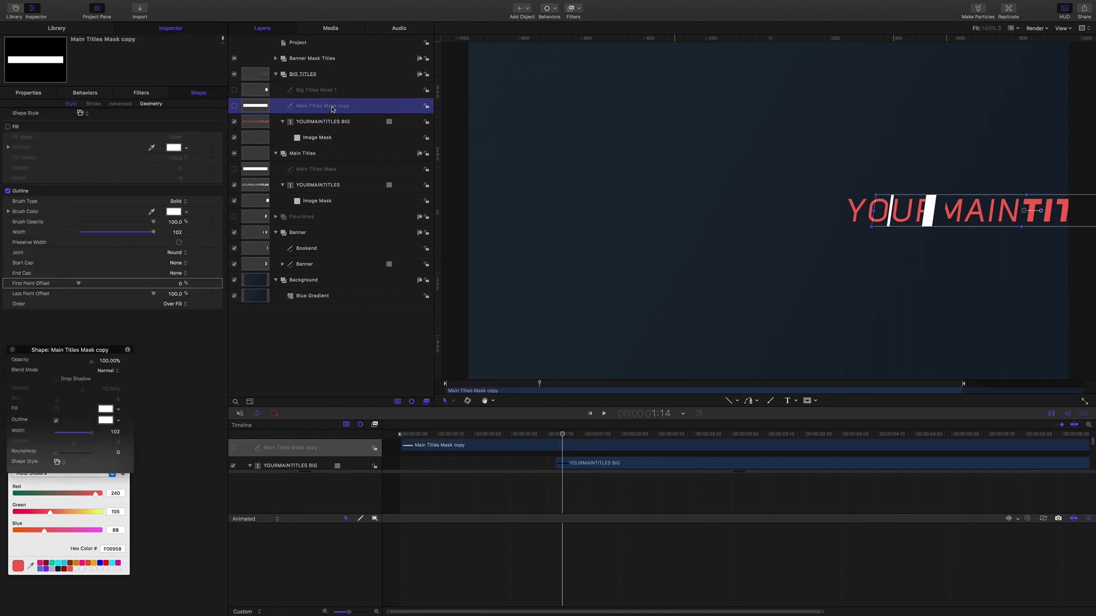
pyautogui.doubleClick(330, 106)
pyautogui.press('super+a')
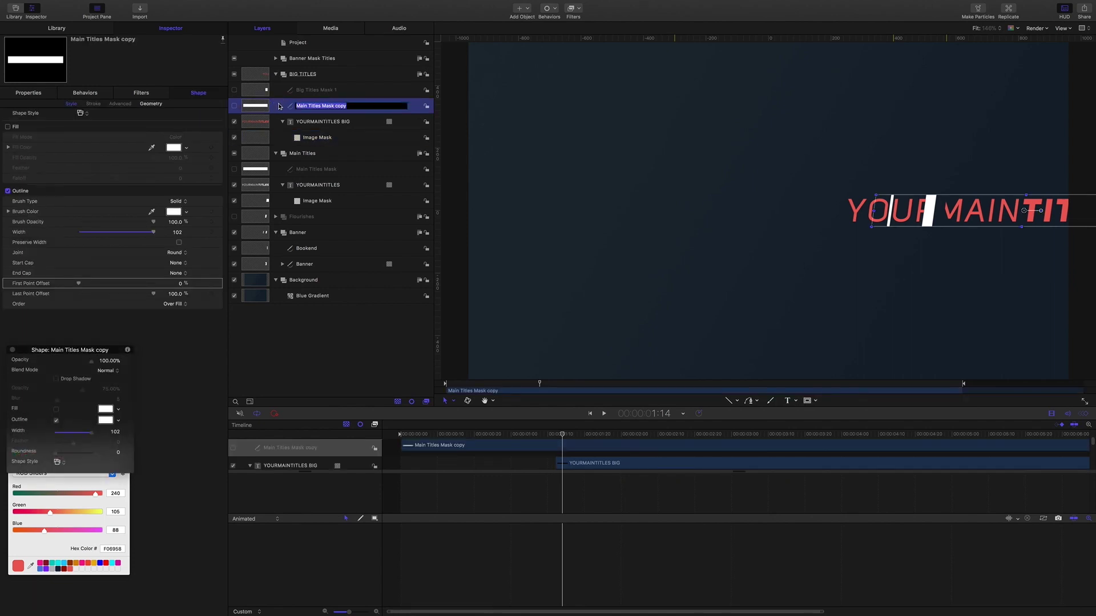
pyautogui.write('B')
pyautogui.write('ig Titles Mask 2')
pyautogui.press('Return')
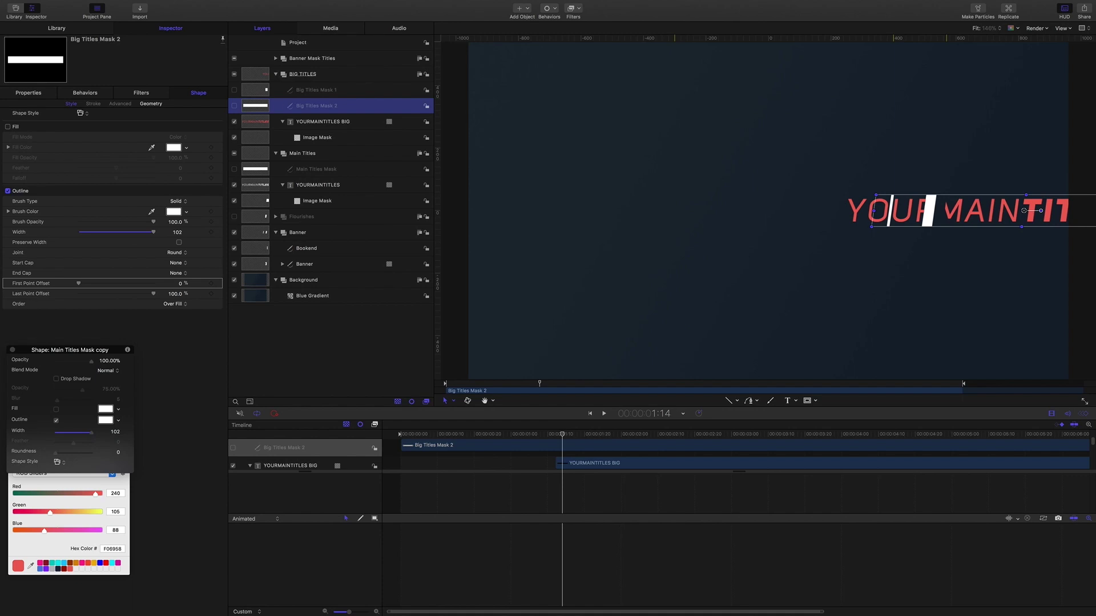
# Make Big Titles Mask 2 visible and, viewing frame 2:00, shift its X position to about 990 px.
pyautogui.click(234, 105)
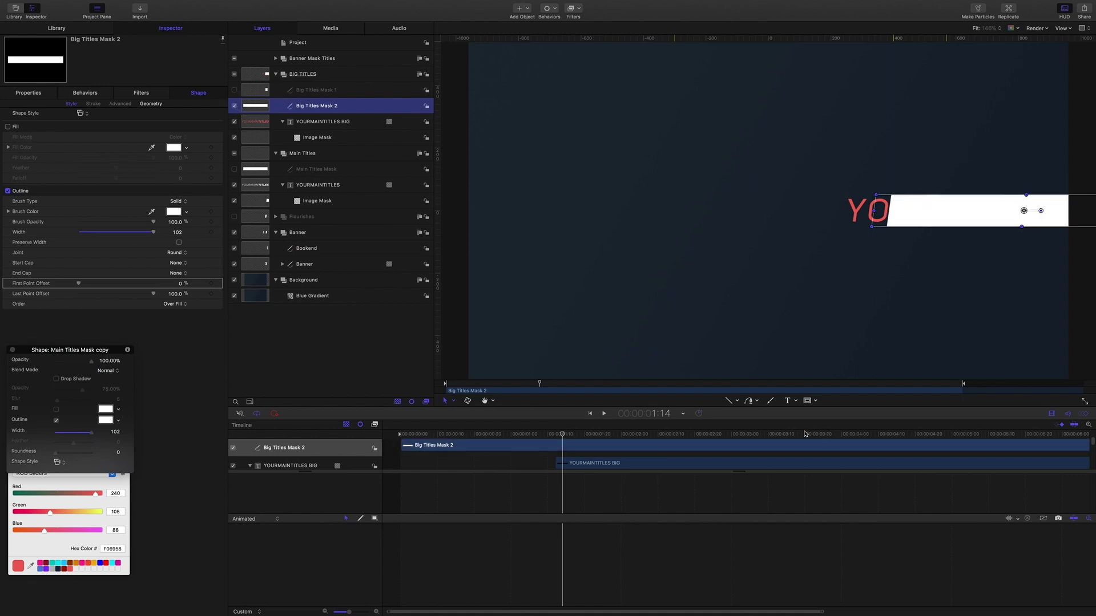
pyautogui.click(653, 414)
pyautogui.write('2.0')
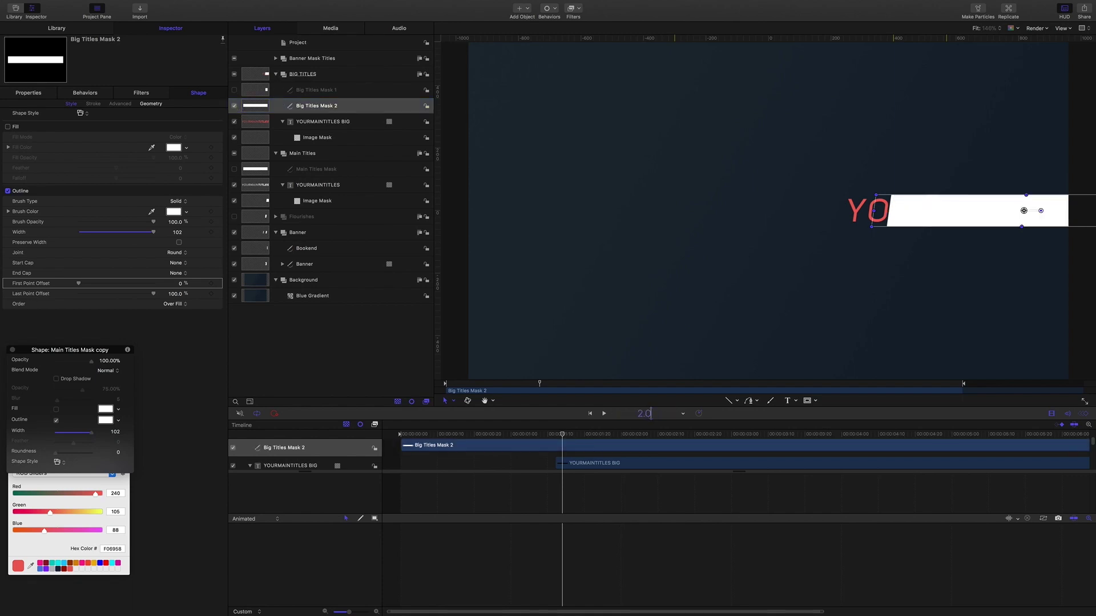
pyautogui.press('Return')
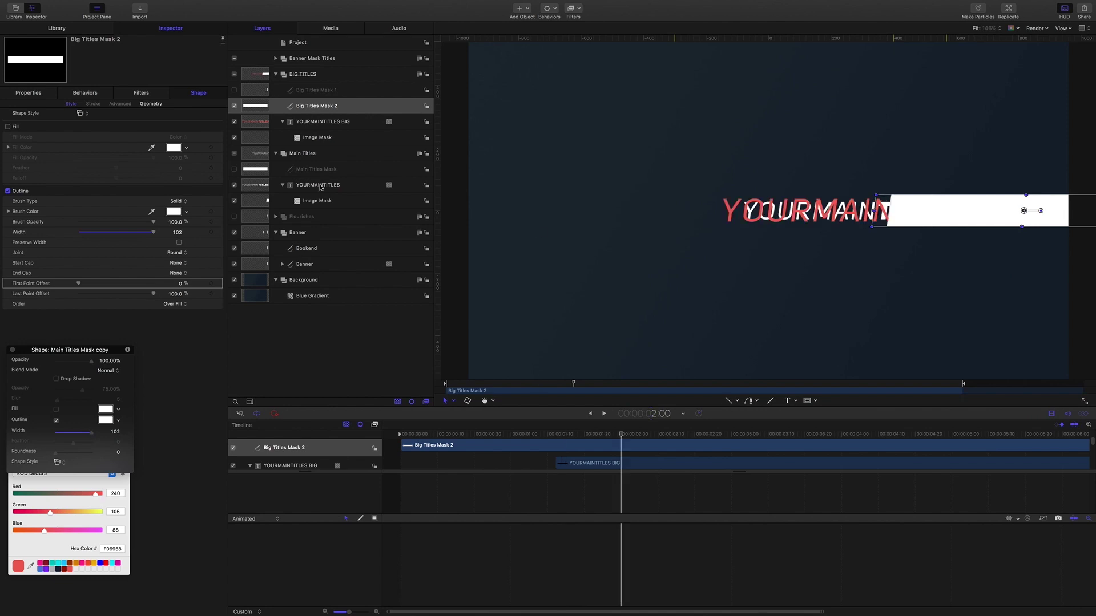
pyautogui.click(28, 92)
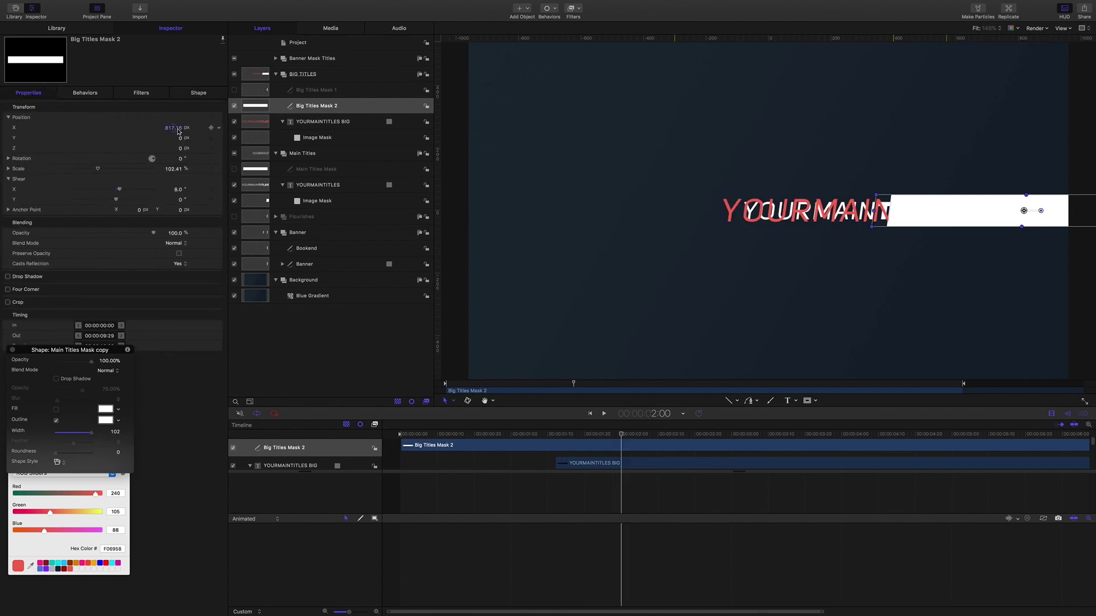
pyautogui.click(173, 128)
pyautogui.moveTo(173, 129); pyautogui.dragTo(173, 128)
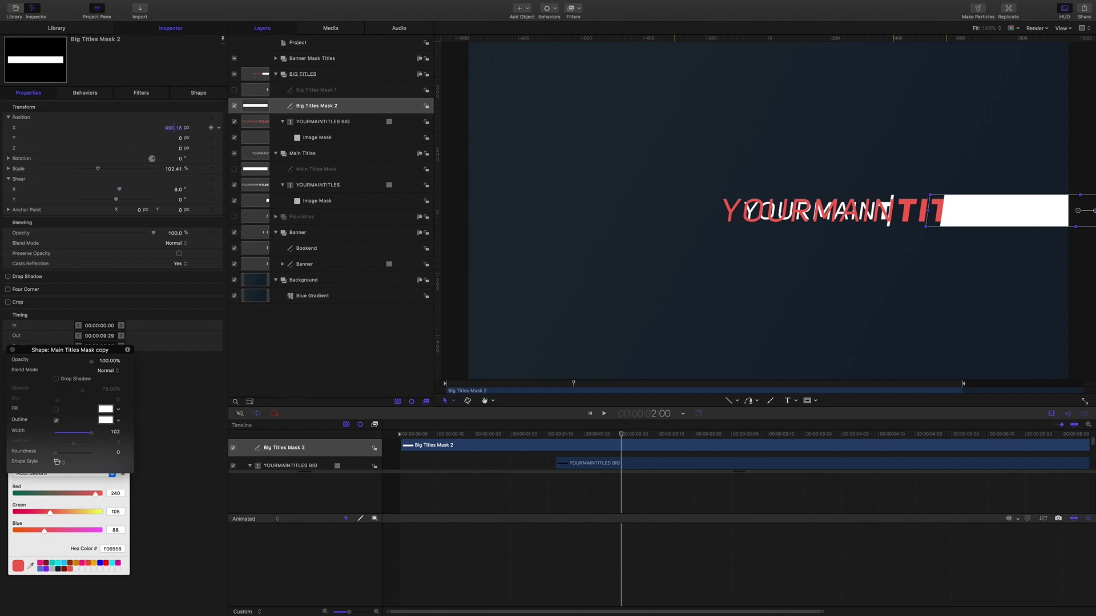
# Add a second image mask to YOURMAINTITLES BIG with Big Titles Mask 2 as source and Subtract as mask blend mode.
pyautogui.click(313, 125)
pyautogui.rightClick(313, 124)
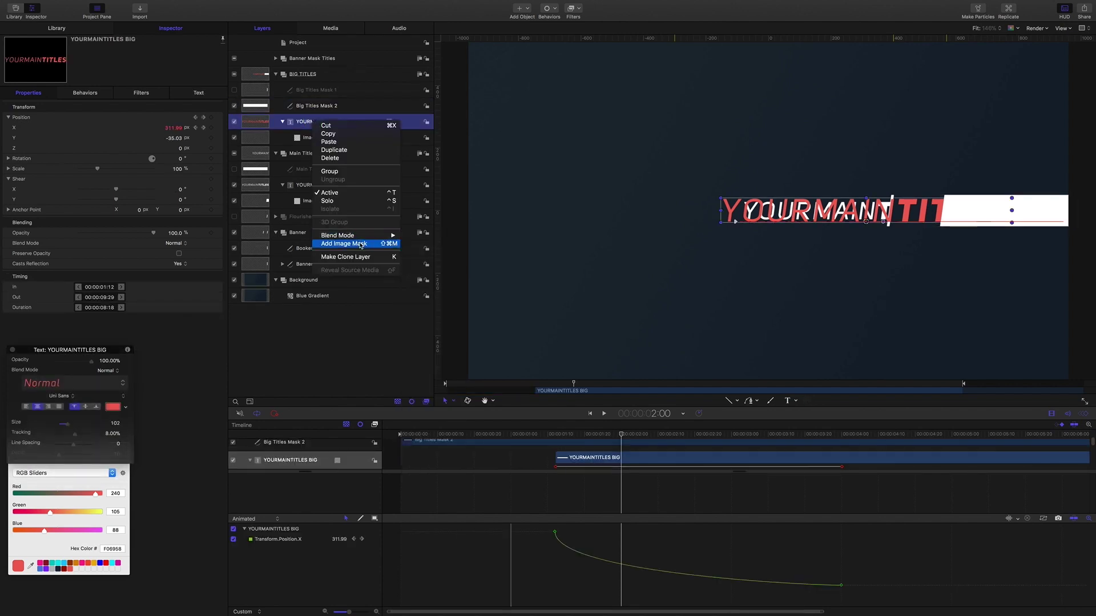
pyautogui.click(360, 243)
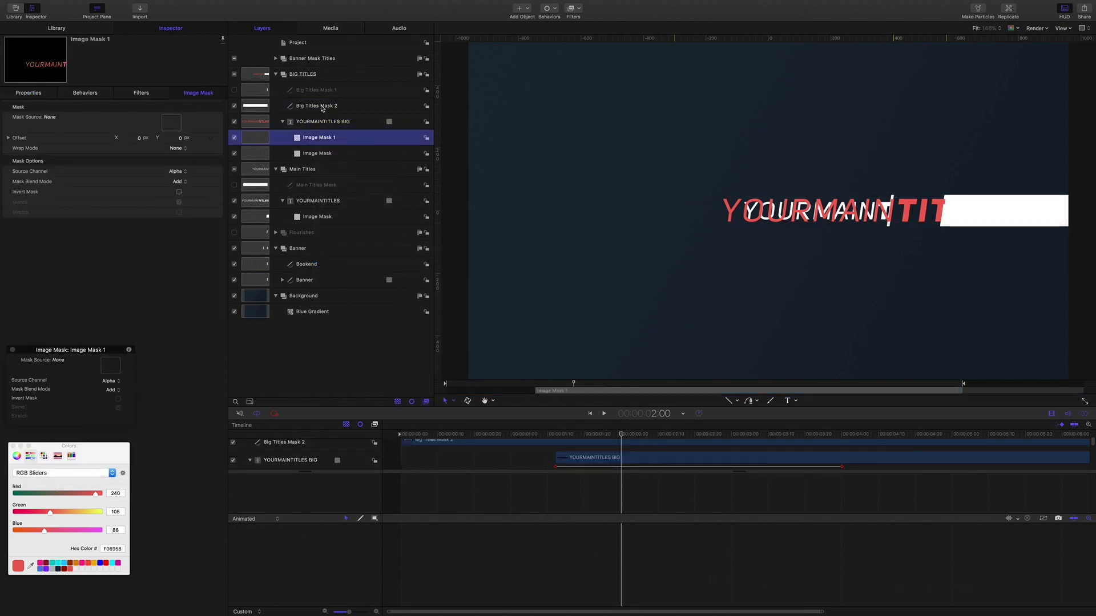
pyautogui.moveTo(323, 108); pyautogui.dragTo(171, 122)
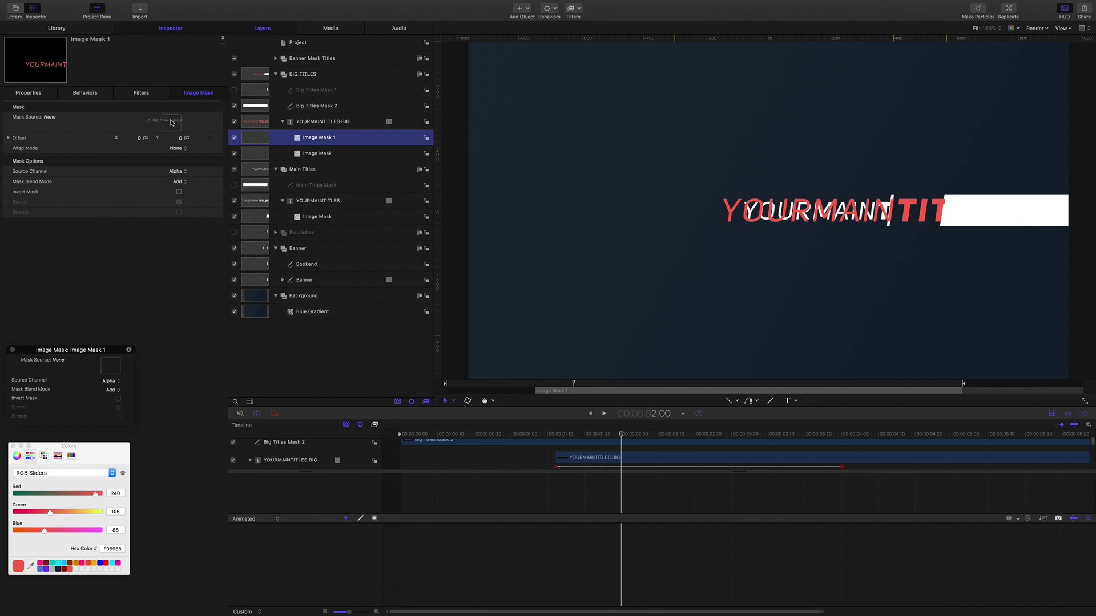
pyautogui.click(186, 181)
pyautogui.click(178, 191)
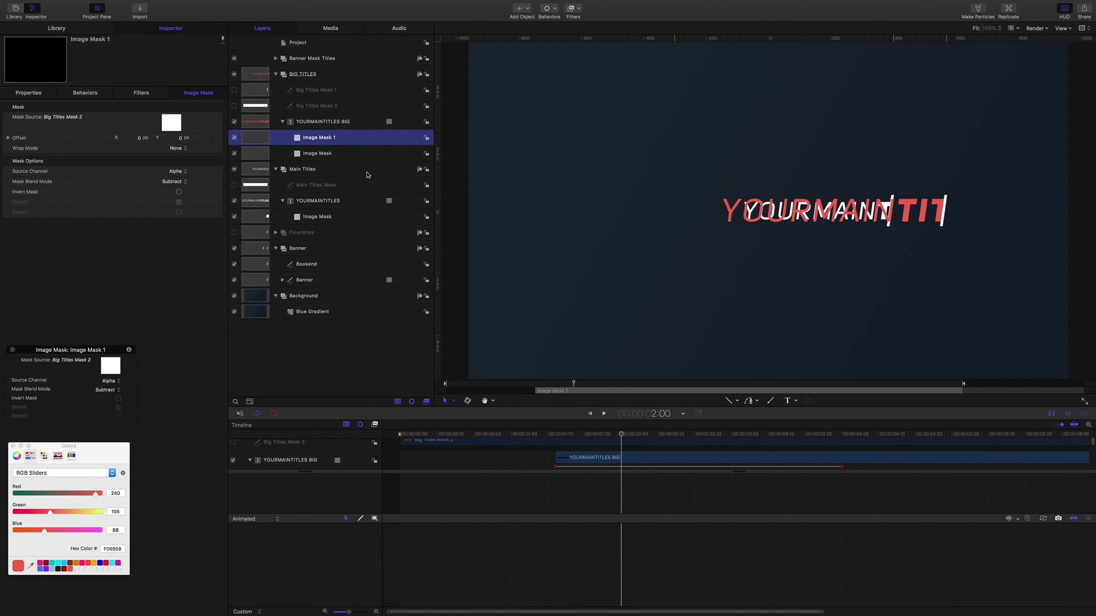
# Duplicate Big Titles Mask 2 and rename the copy "Big Titles Group Mask".
pyautogui.click(318, 108)
pyautogui.press('super+d')
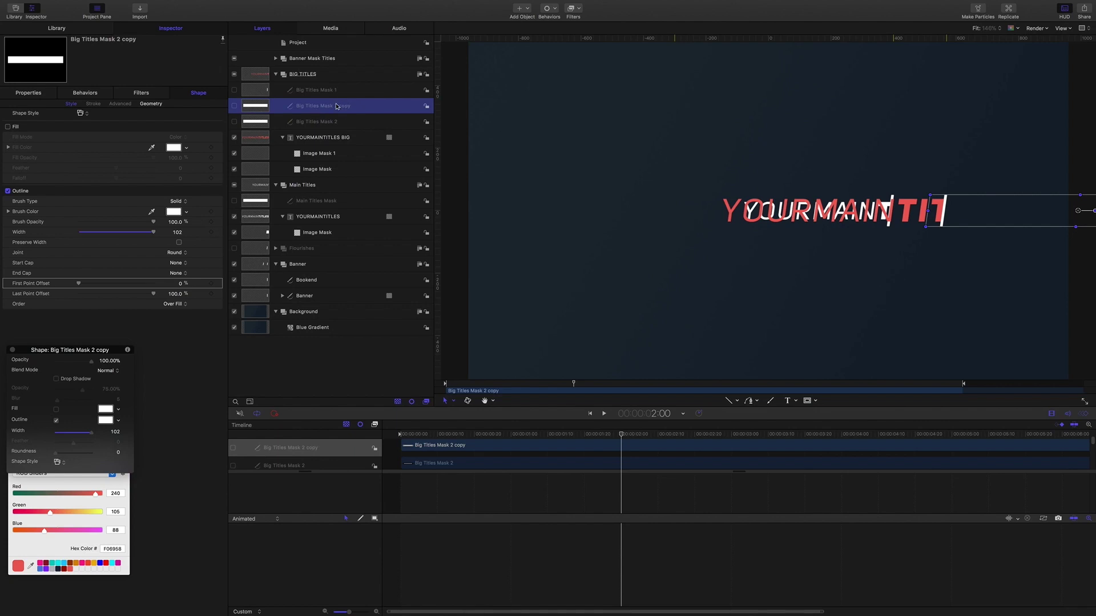
pyautogui.doubleClick(342, 105)
pyautogui.moveTo(354, 106); pyautogui.dragTo(296, 104)
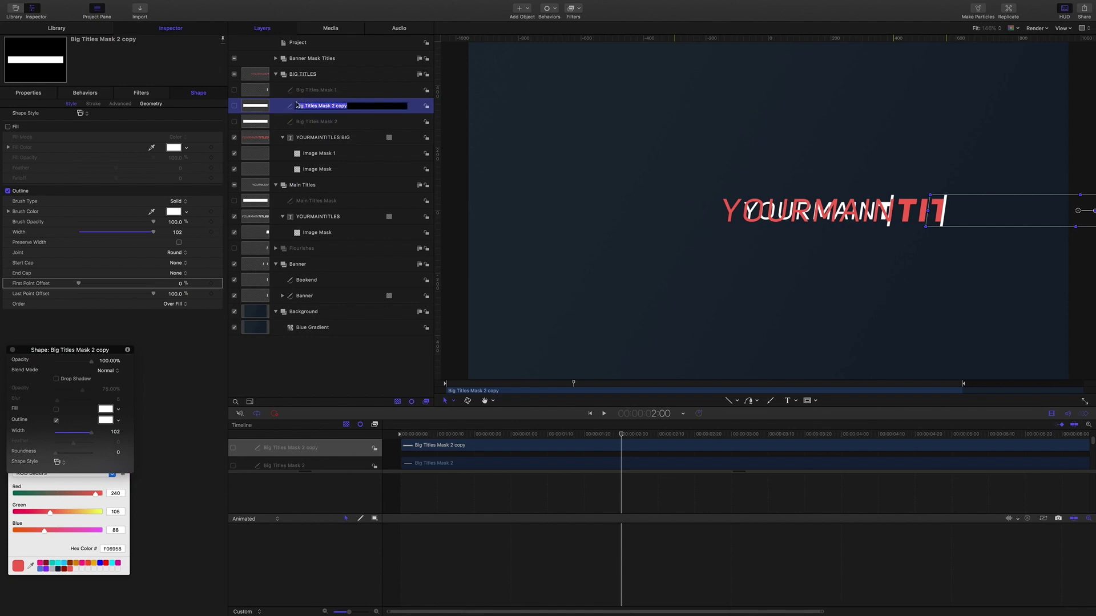
pyautogui.write('Big Titles Group Mask')
pyautogui.press('Return')
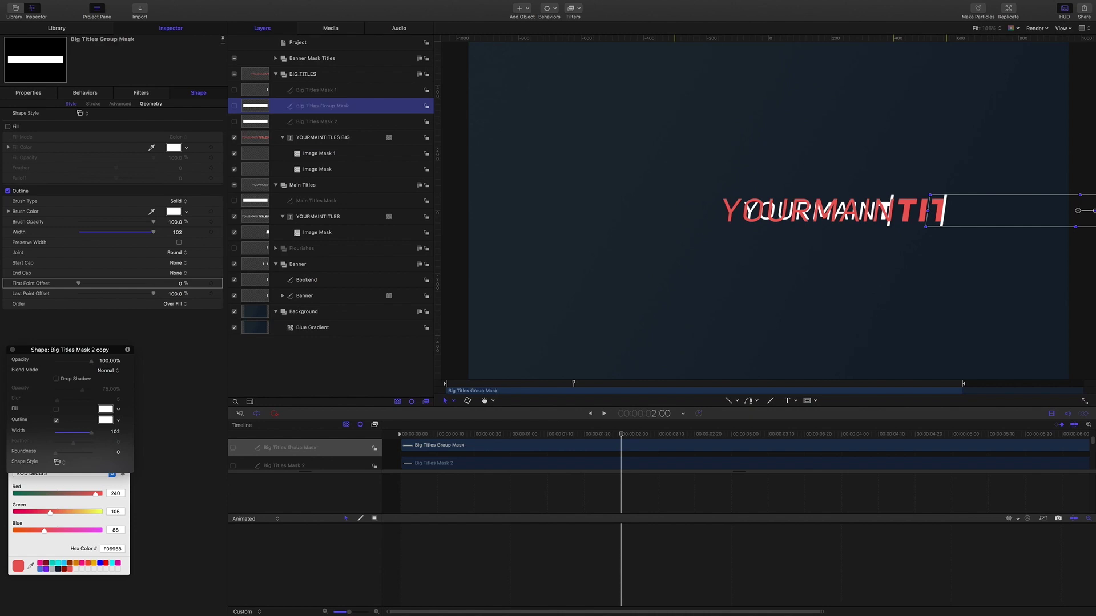
# Make Big Titles Group Mask visible, scale it to about 142.5%, and shift its X position until its right edge meets the inner slanted bar.
pyautogui.click(234, 106)
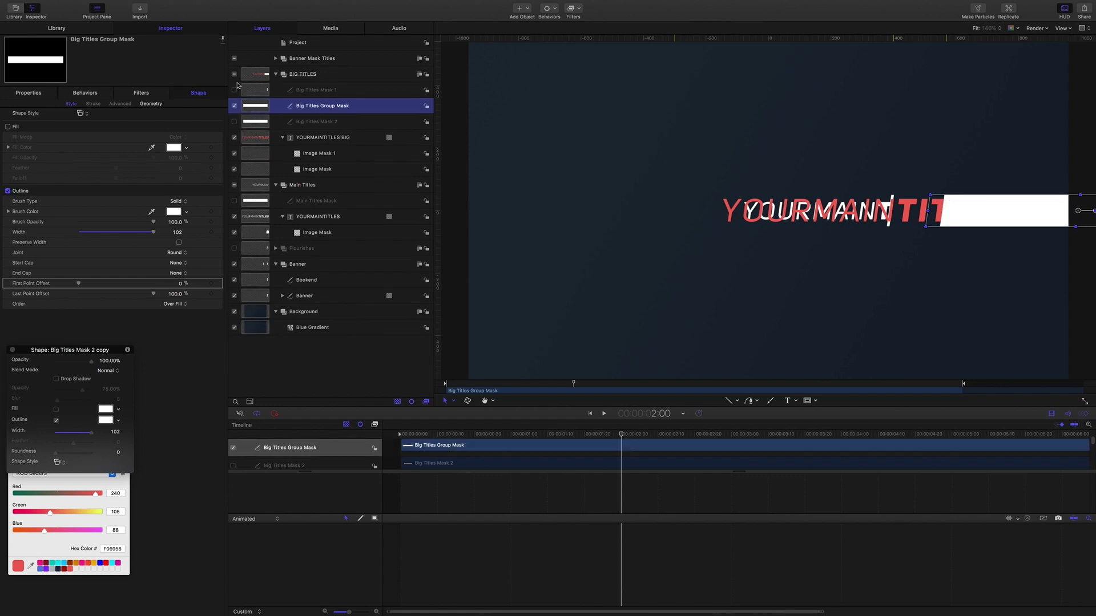
pyautogui.click(33, 93)
pyautogui.moveTo(177, 128)
pyautogui.mouseDown()
pyautogui.moveTo(165, 128)
pyautogui.moveTo(176, 129)
pyautogui.mouseUp()
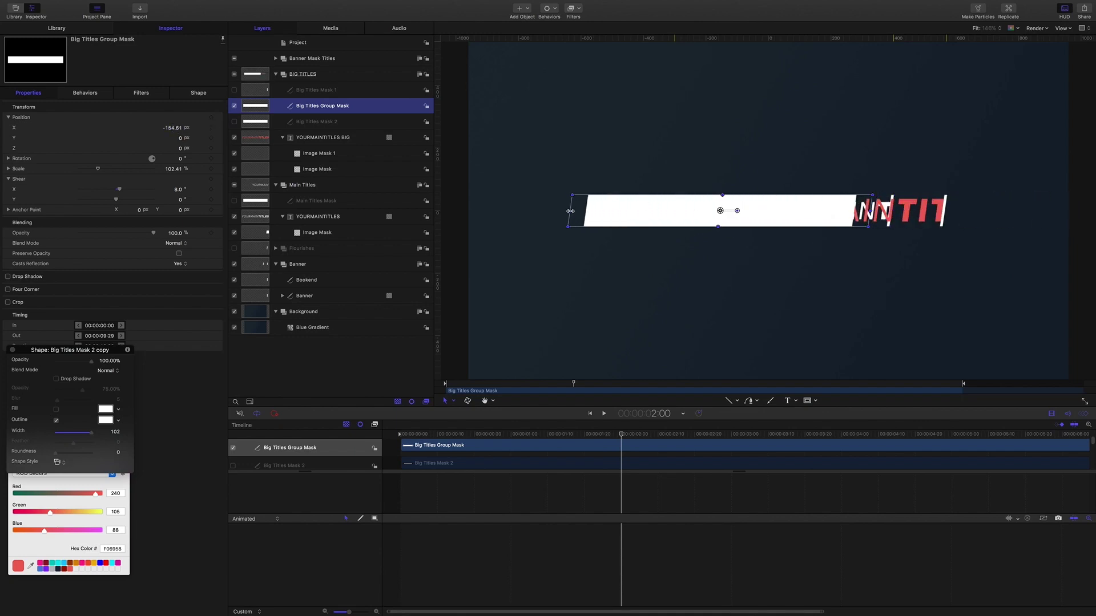
pyautogui.moveTo(570, 212); pyautogui.dragTo(453, 209)
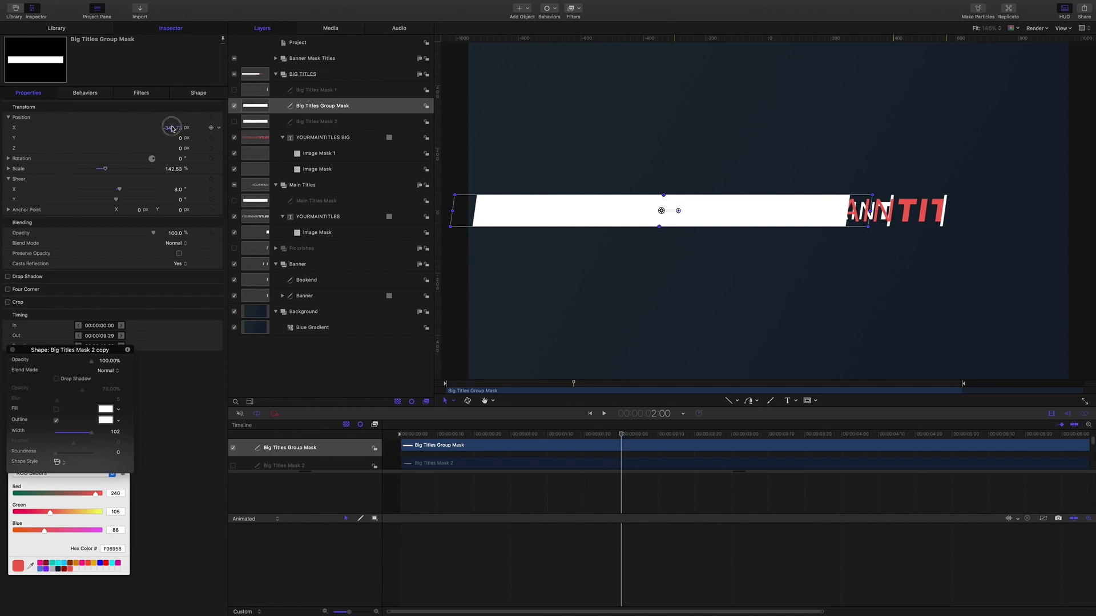
pyautogui.moveTo(171, 128)
pyautogui.mouseDown()
pyautogui.moveTo(231, 128)
pyautogui.moveTo(170, 128)
pyautogui.mouseUp()
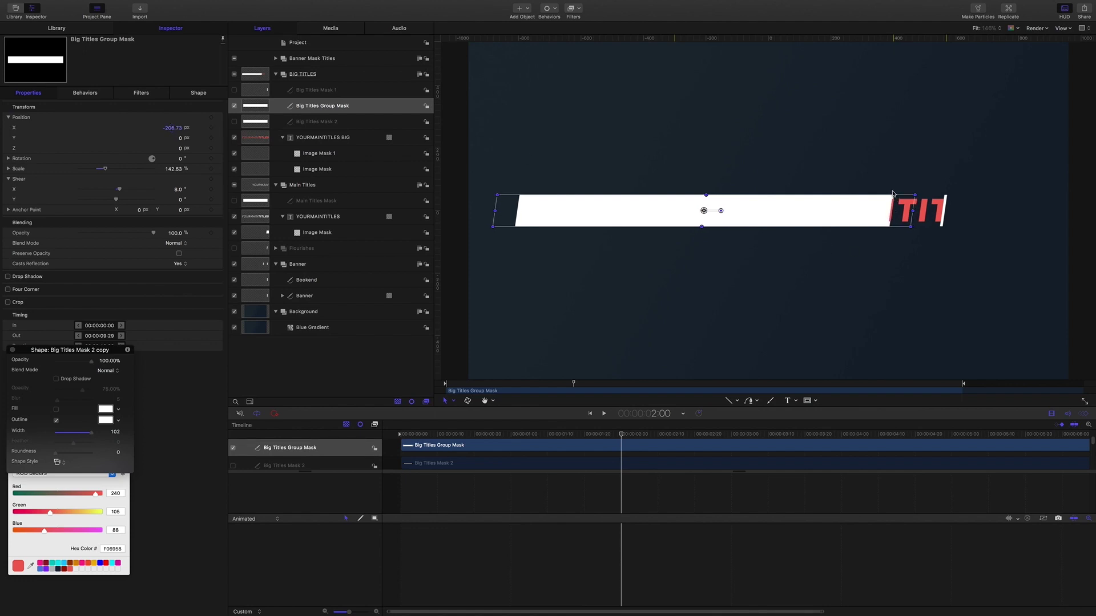
pyautogui.click(174, 129)
pyautogui.moveTo(174, 129); pyautogui.dragTo(171, 134)
# Add an image mask to the BIG TITLES group with Big Titles Group Mask as source and Subtract as mask blend mode.
pyautogui.click(303, 75)
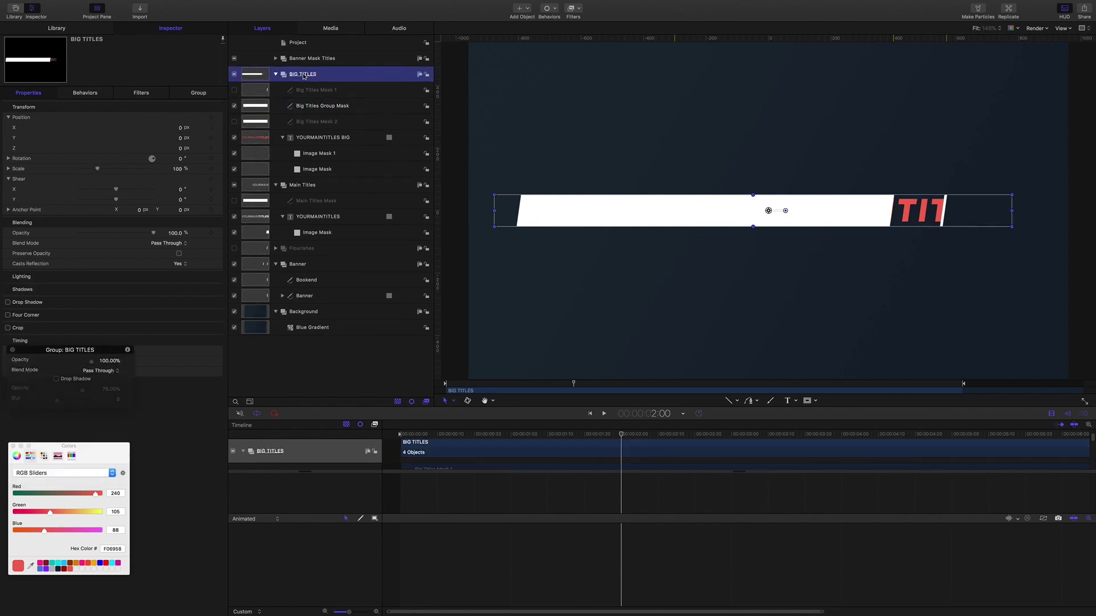
pyautogui.rightClick(304, 77)
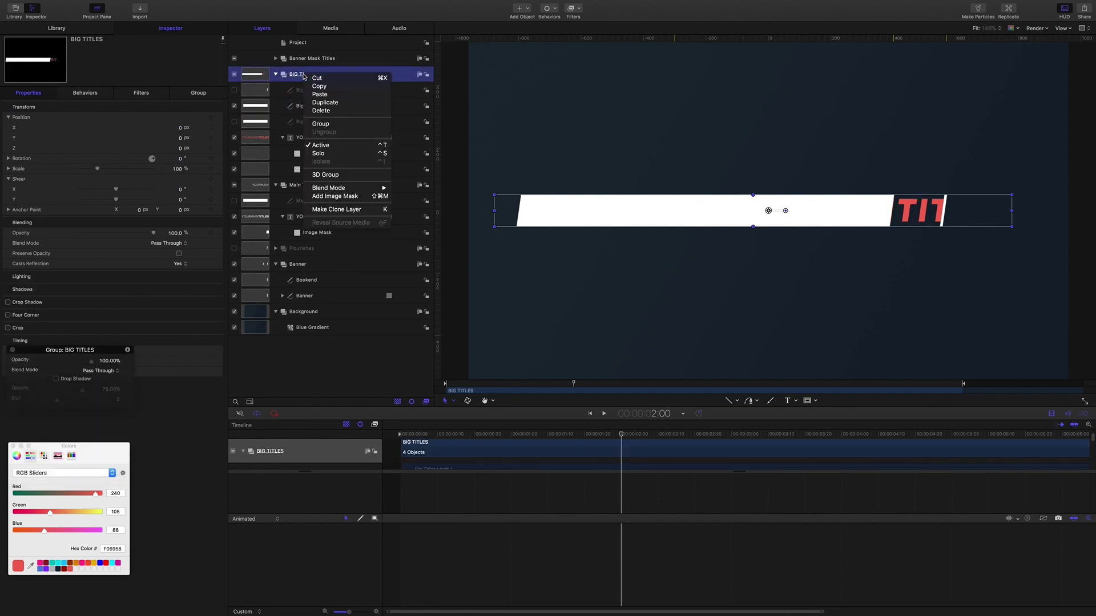
pyautogui.click(330, 197)
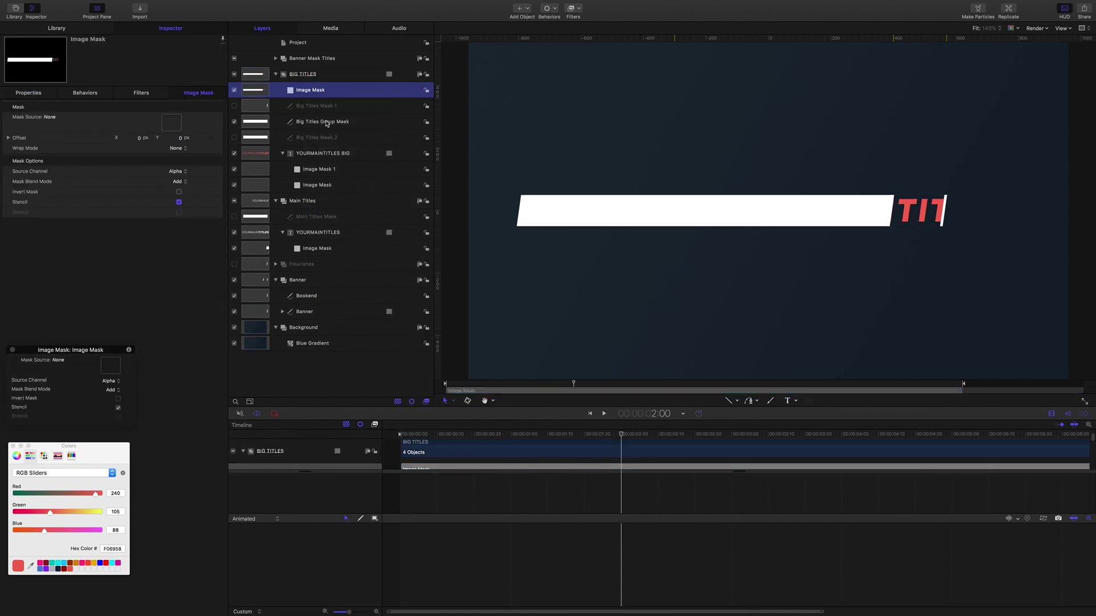
pyautogui.moveTo(324, 125); pyautogui.dragTo(181, 128)
pyautogui.click(186, 184)
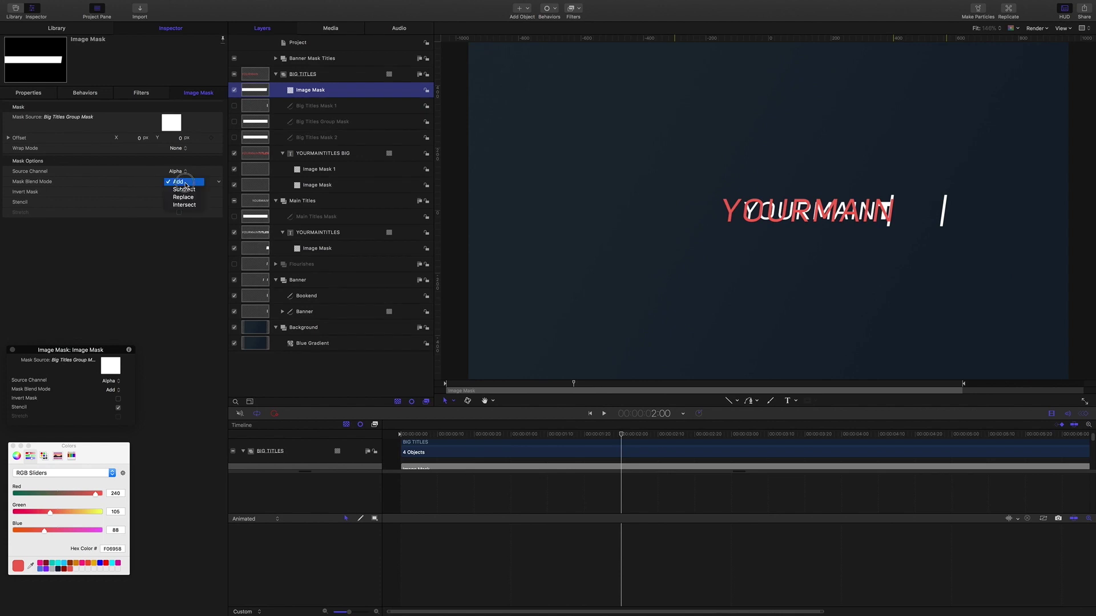
pyautogui.click(182, 192)
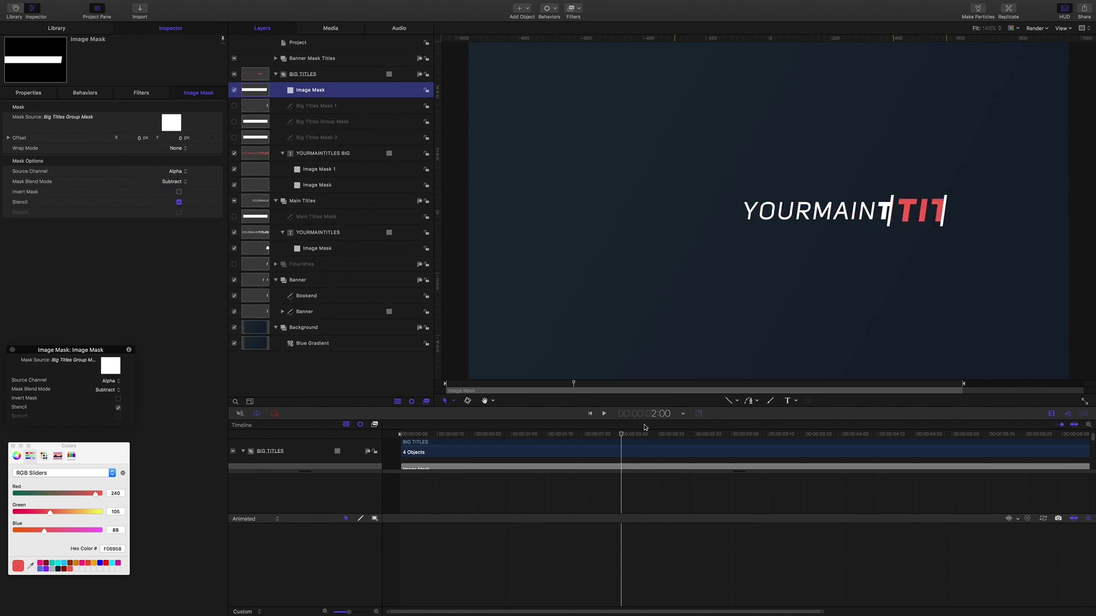
# Check the group mask frame by frame between 2:00 and 2:08, and play the animation from the start.
pyautogui.press('Right')
pyautogui.press('Right')
pyautogui.press('Right')
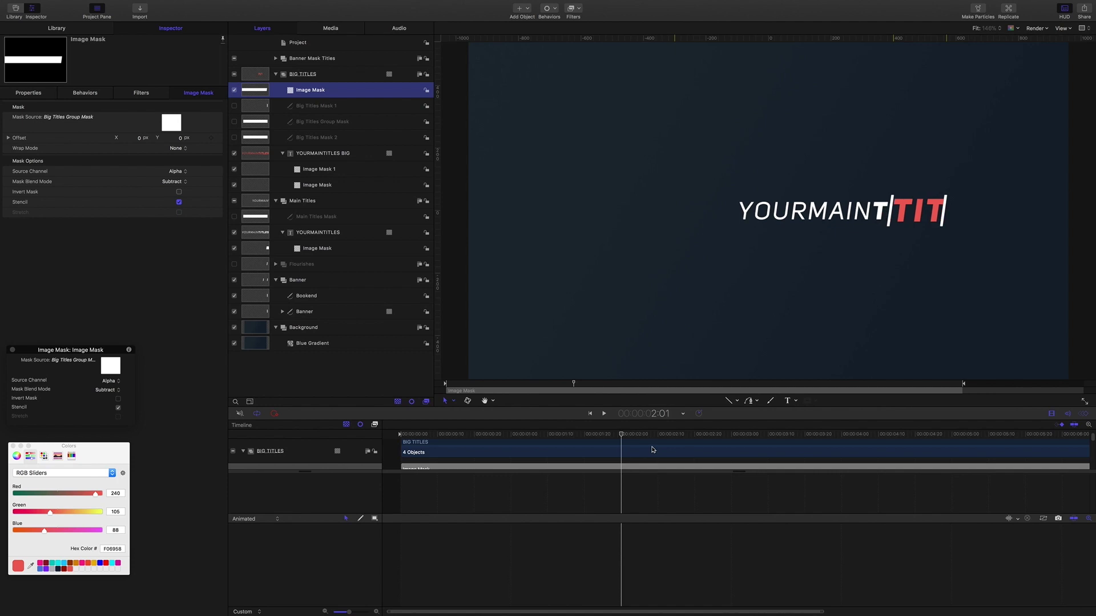
pyautogui.press('Right')
pyautogui.press('Right')
pyautogui.press('Right')
pyautogui.press('Right')
pyautogui.press('Right')
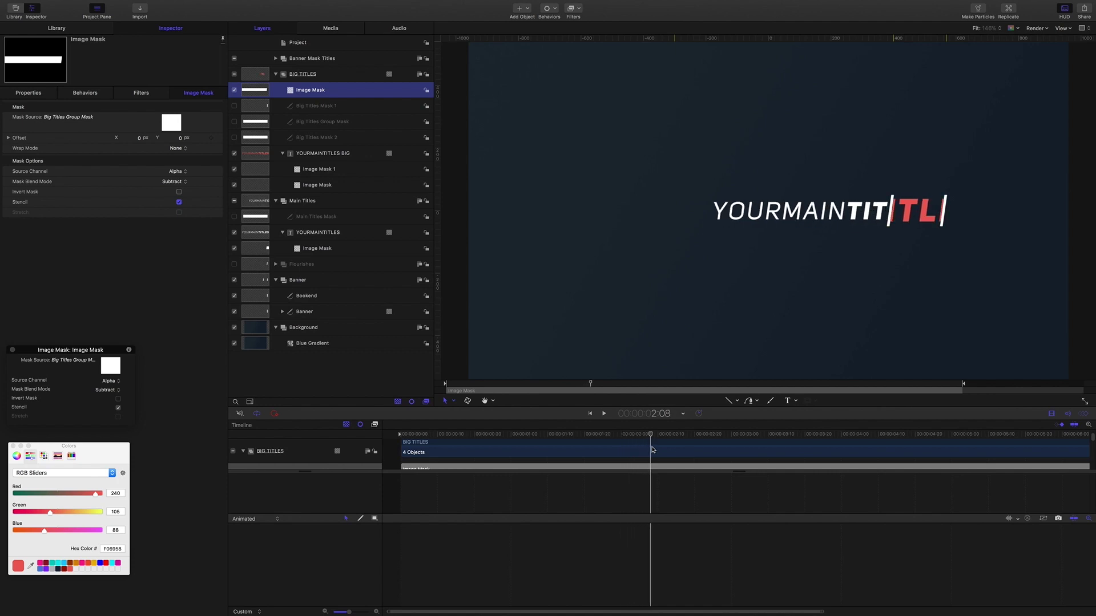
pyautogui.press('Left')
pyautogui.press('Left')
pyautogui.press('Left')
pyautogui.press('Left')
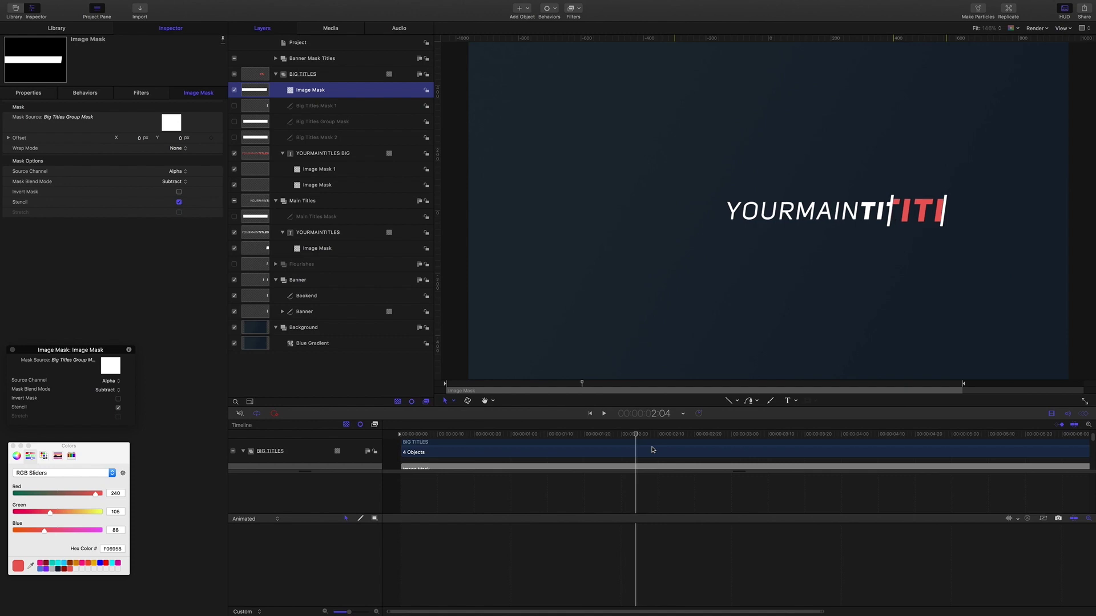
pyautogui.press('Home')
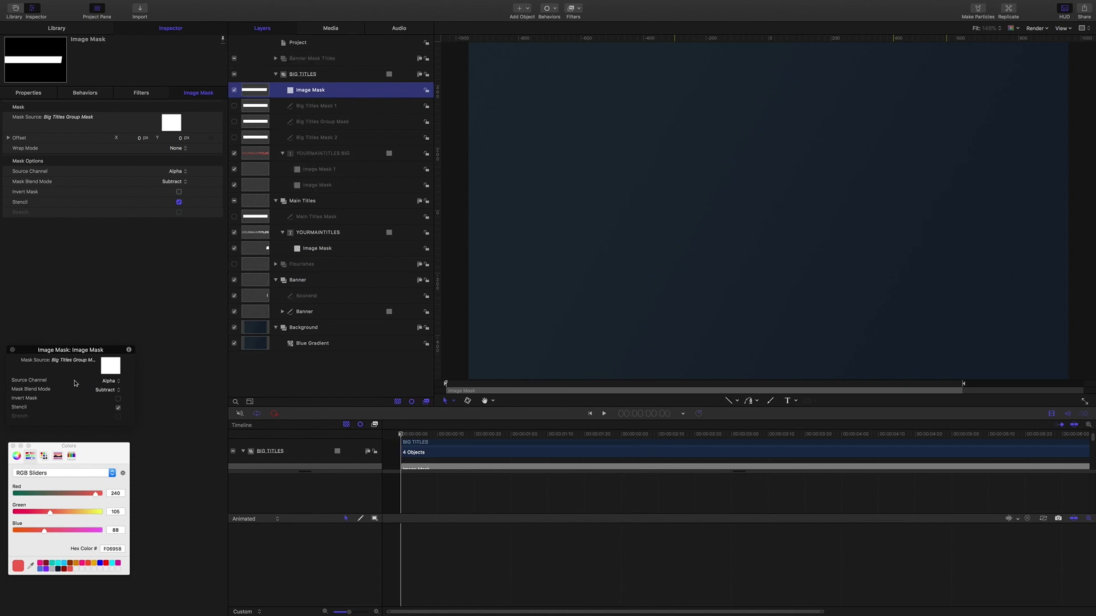
pyautogui.press('space')
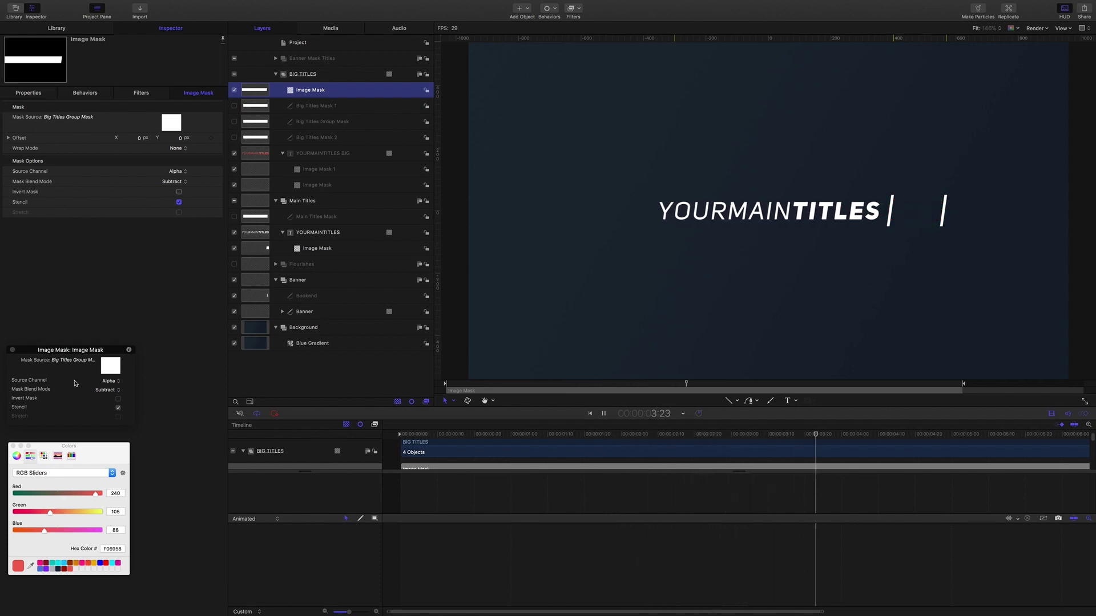
pyautogui.press('space')
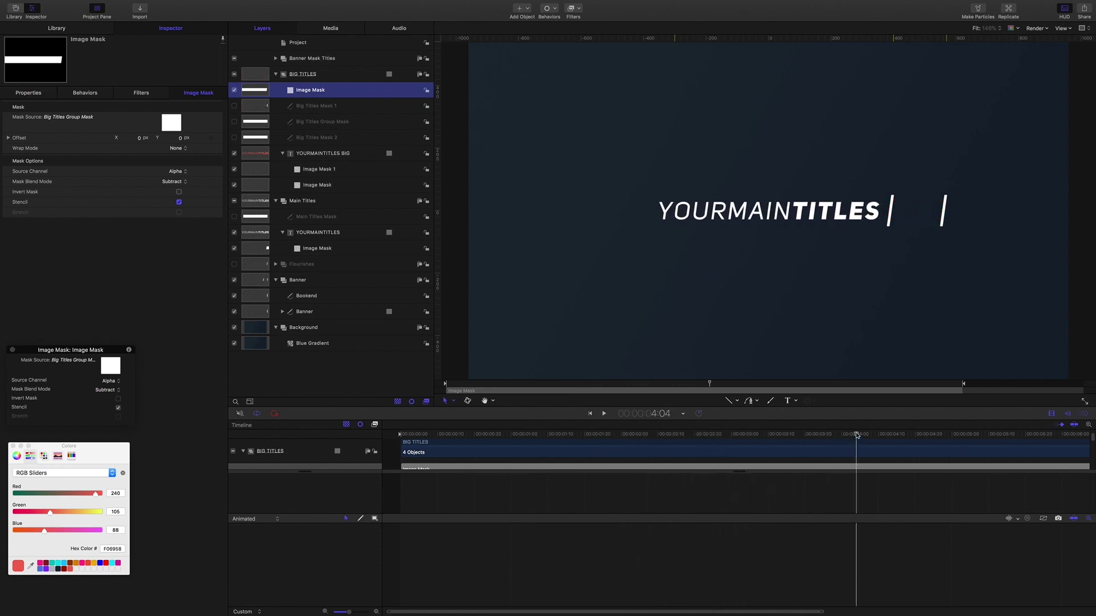
# Steepen the start of YOURMAINTITLES BIG's X position curve by extending the first keyframe's Bezier handle downward, checking the letter overlap at 2:22 and 2:27.
pyautogui.moveTo(856, 435); pyautogui.dragTo(701, 434)
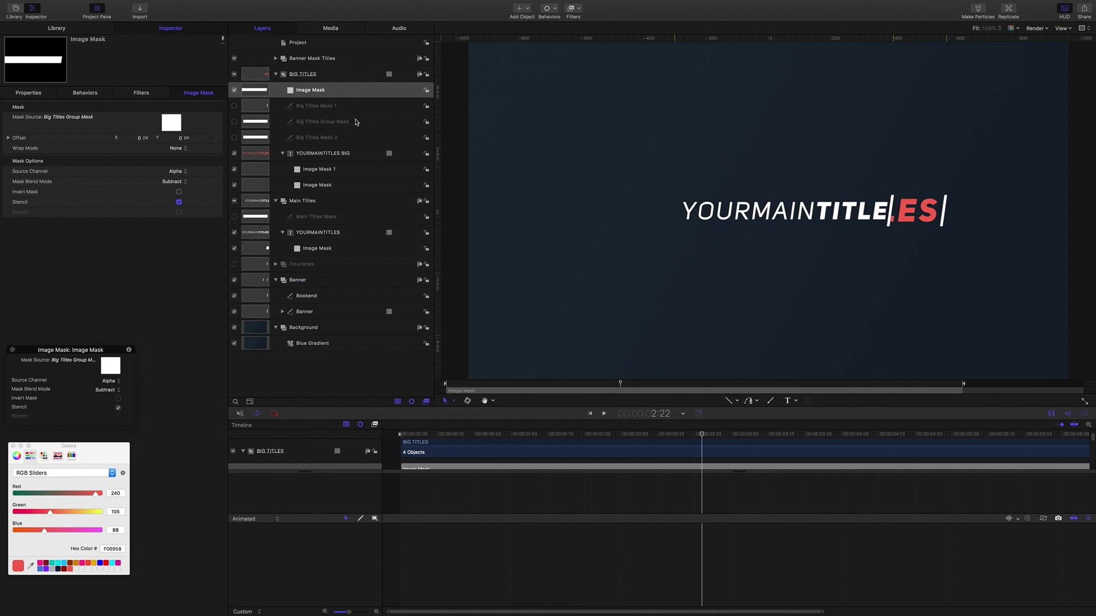
pyautogui.click(314, 153)
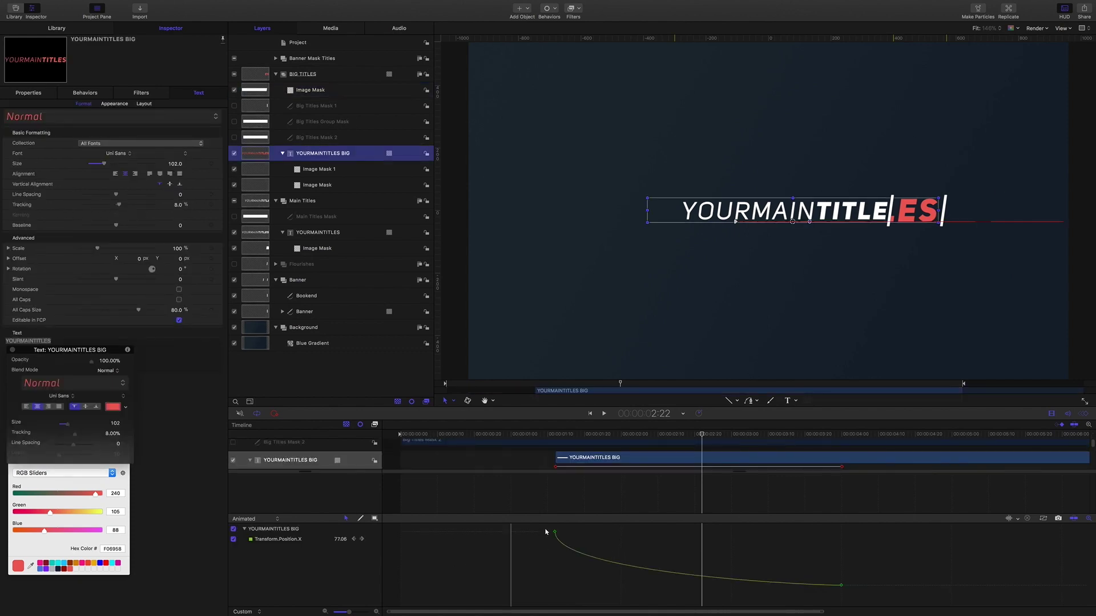
pyautogui.moveTo(545, 532); pyautogui.dragTo(555, 588)
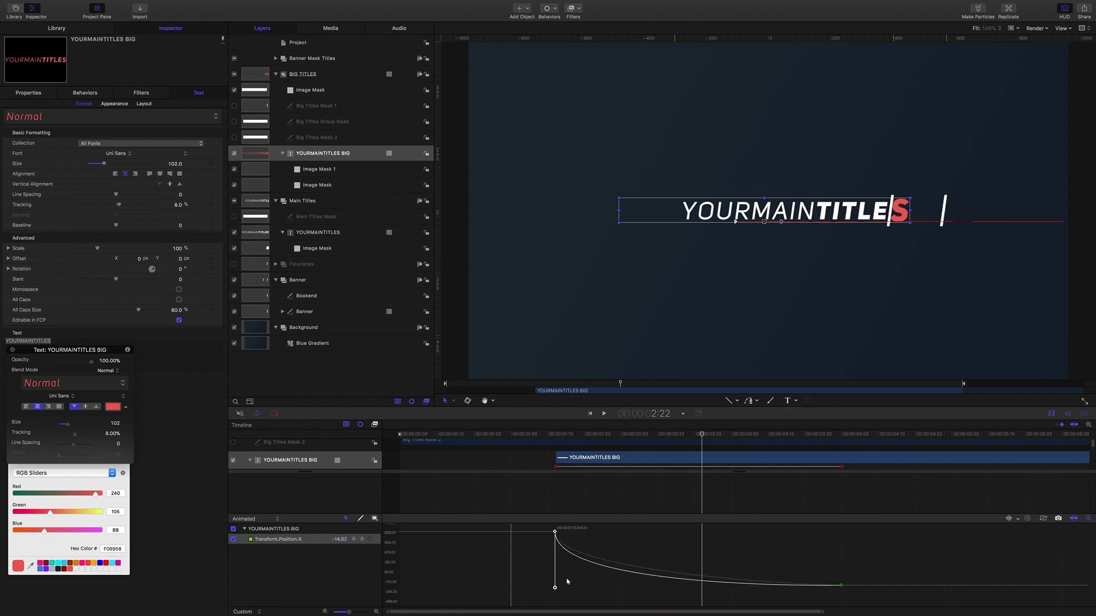
pyautogui.moveTo(703, 436)
pyautogui.mouseDown()
pyautogui.moveTo(677, 438)
pyautogui.moveTo(720, 442)
pyautogui.mouseUp()
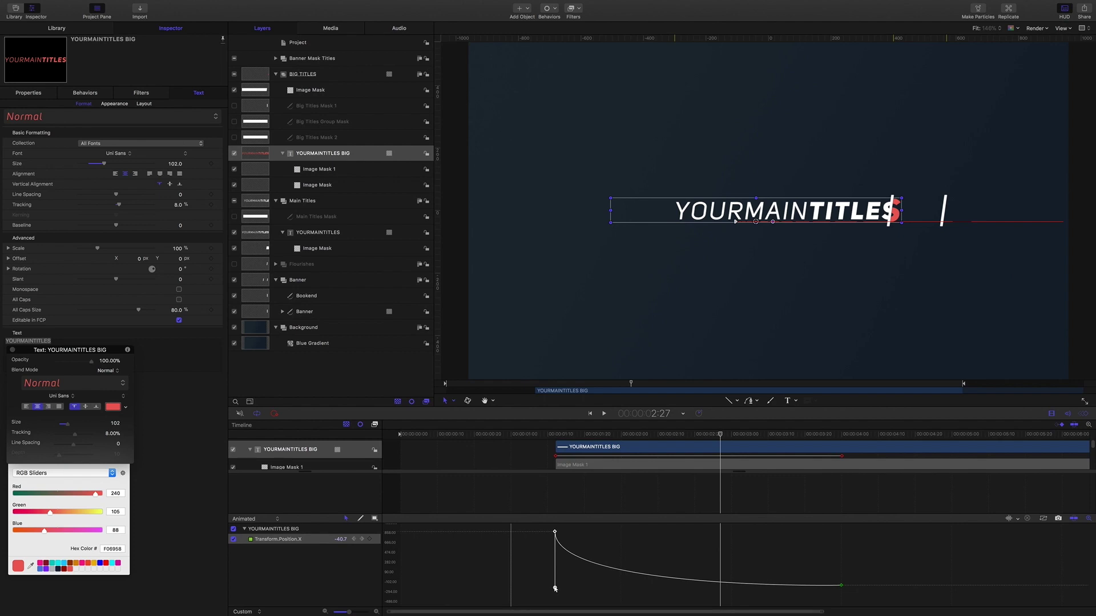
pyautogui.moveTo(555, 588); pyautogui.dragTo(555, 591)
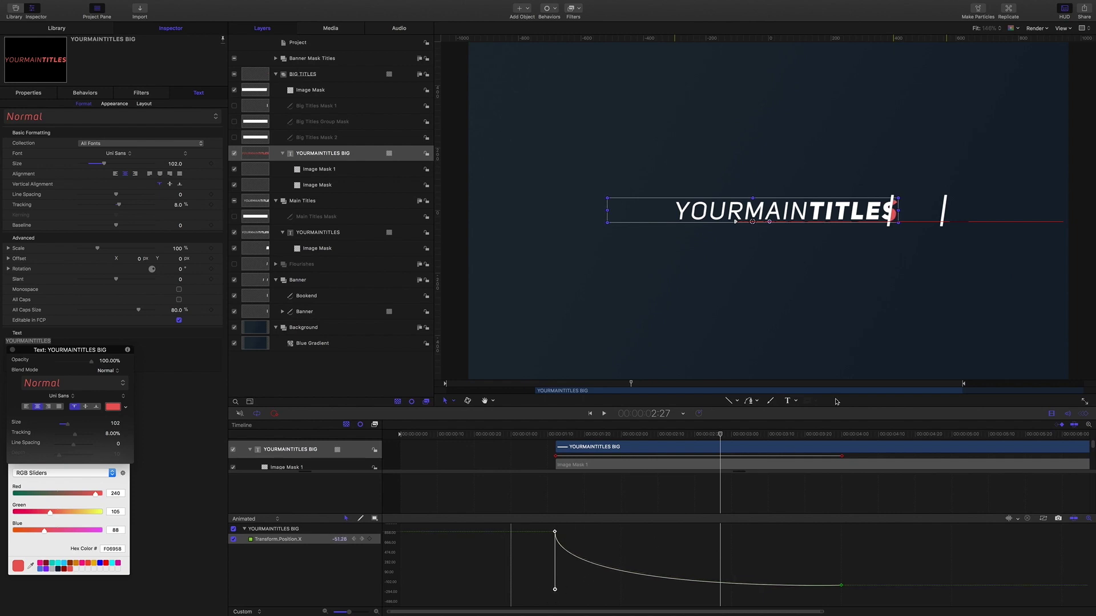
# Scrub back through the title animation and play it from the start to check the coral titles' timing.
pyautogui.moveTo(720, 437); pyautogui.dragTo(662, 433)
pyautogui.moveTo(667, 433); pyautogui.dragTo(401, 434)
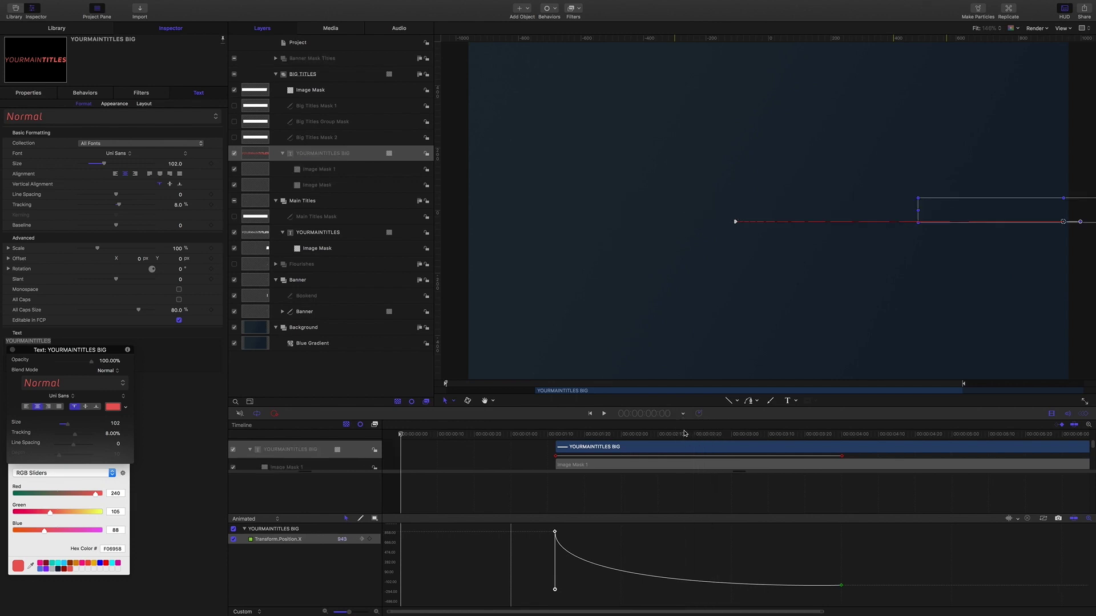
pyautogui.click(398, 380)
pyautogui.press('space')
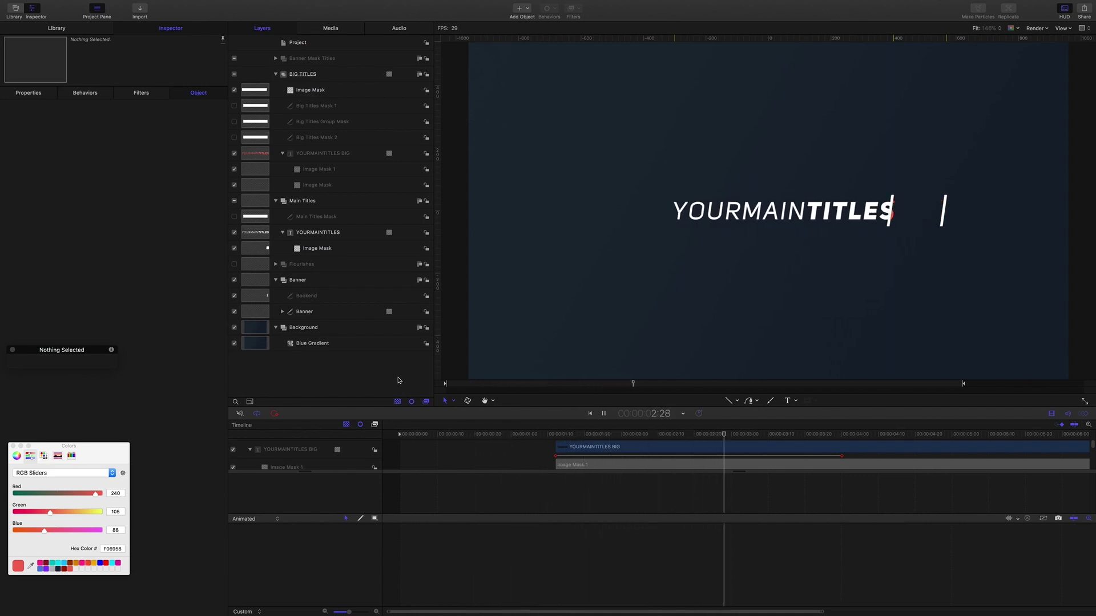
pyautogui.press('space')
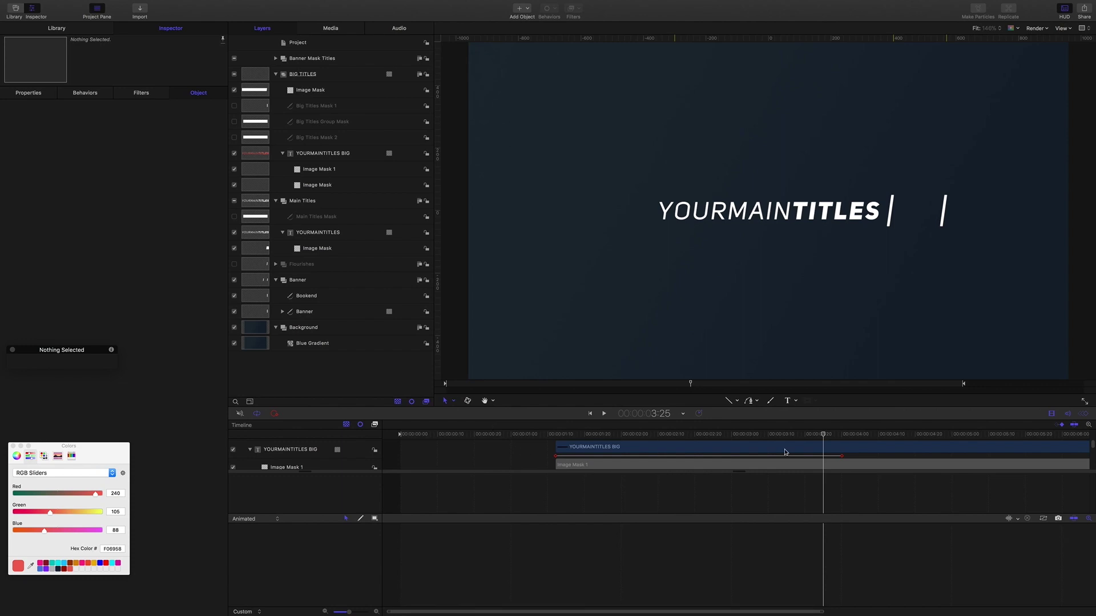
pyautogui.press('Home')
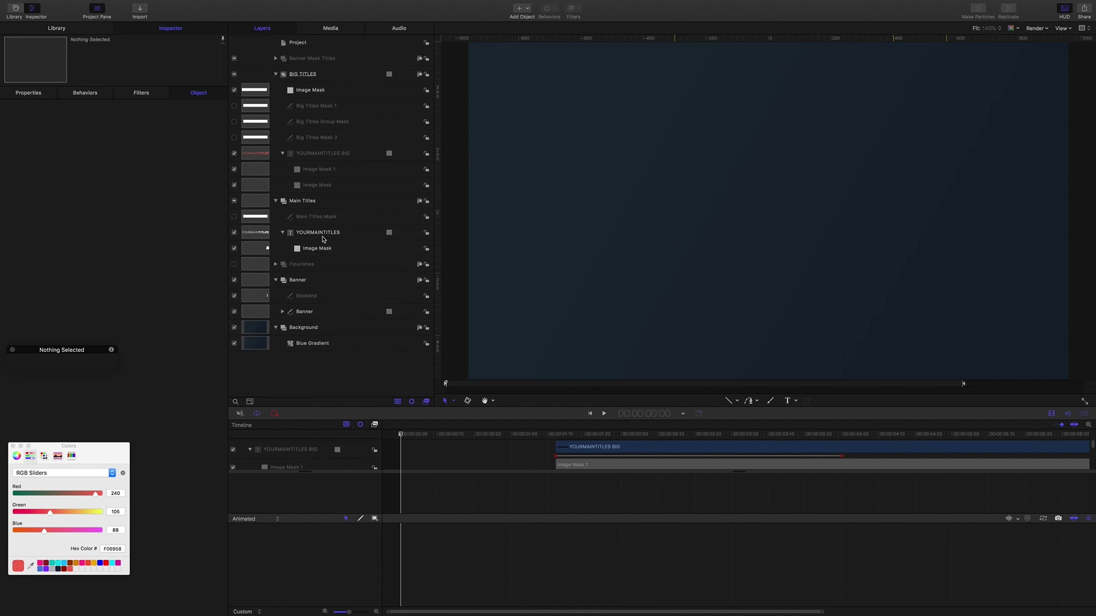
# Make the Flourishes group visible and move it to the top of the layer stack, above Banner Mask Titles.
pyautogui.click(304, 265)
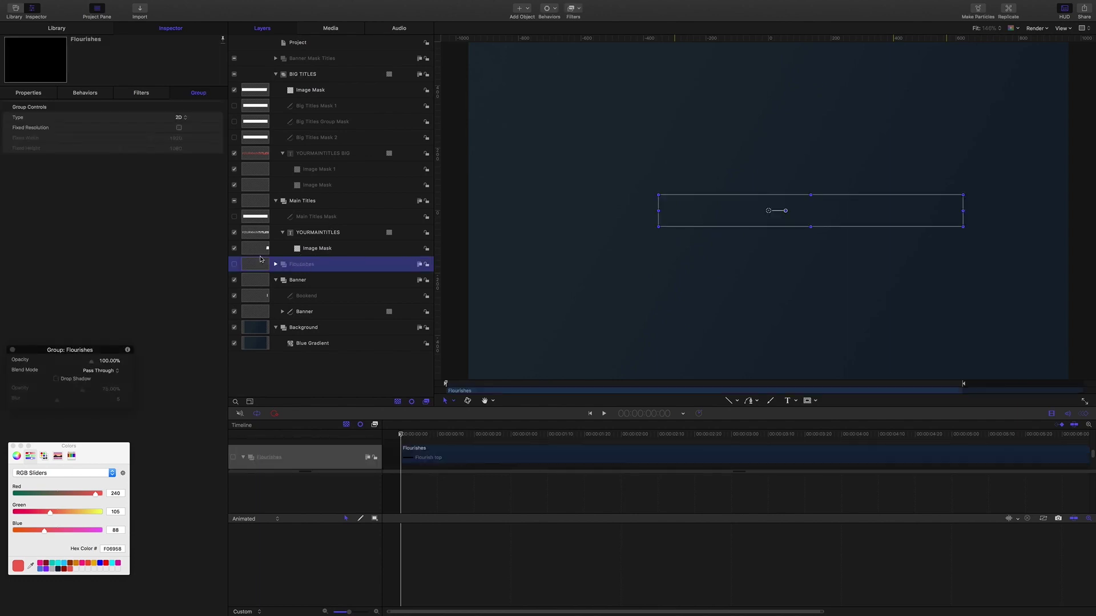
pyautogui.click(234, 266)
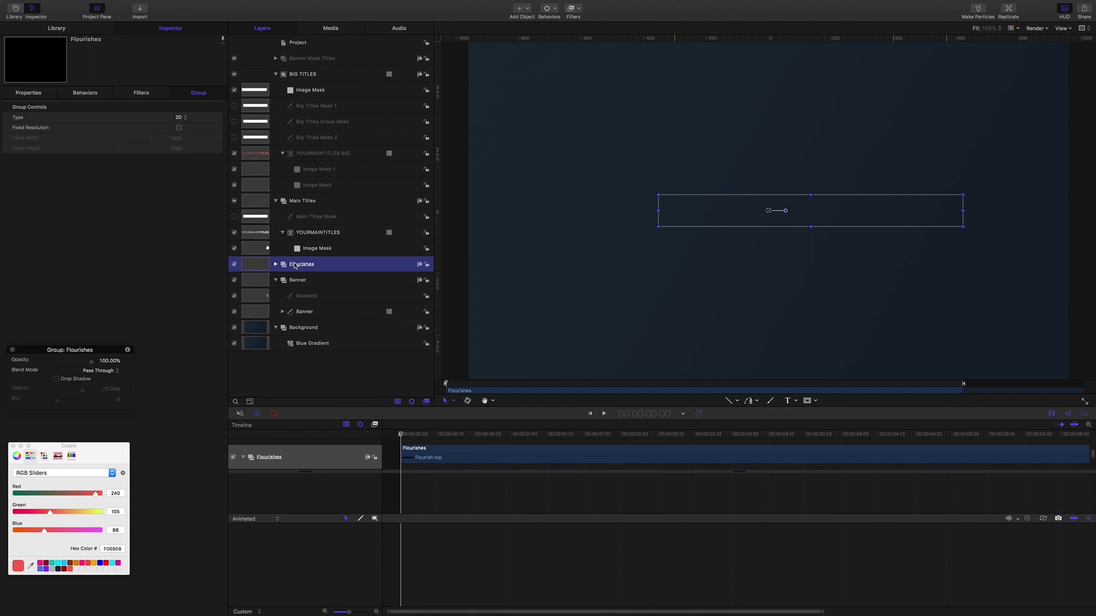
pyautogui.press('super+bracketright')
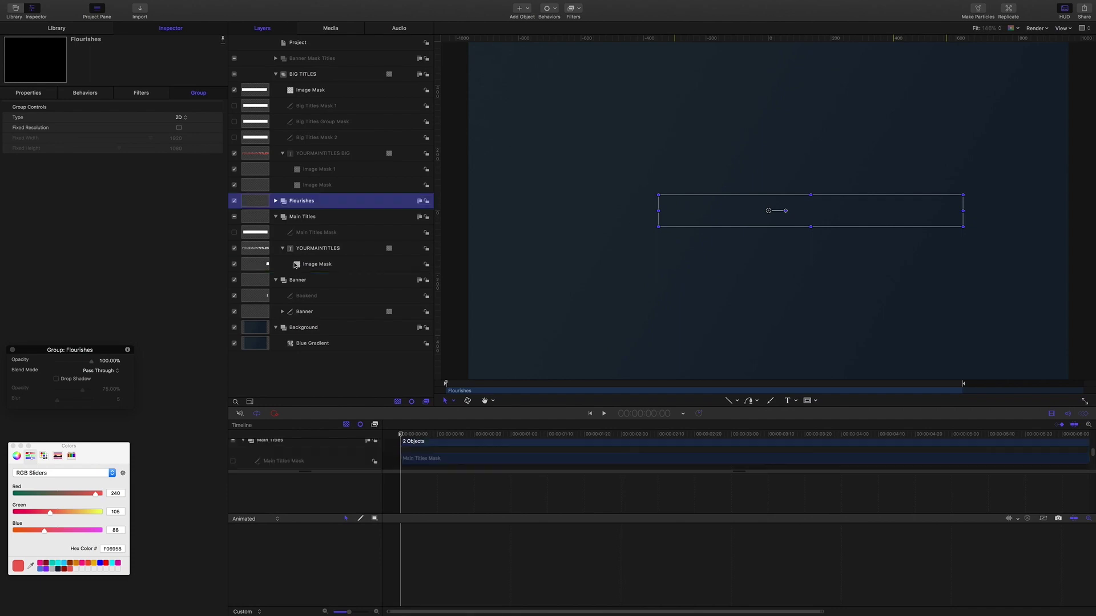
pyautogui.press('super+bracketright')
pyautogui.press('super+bracketright')
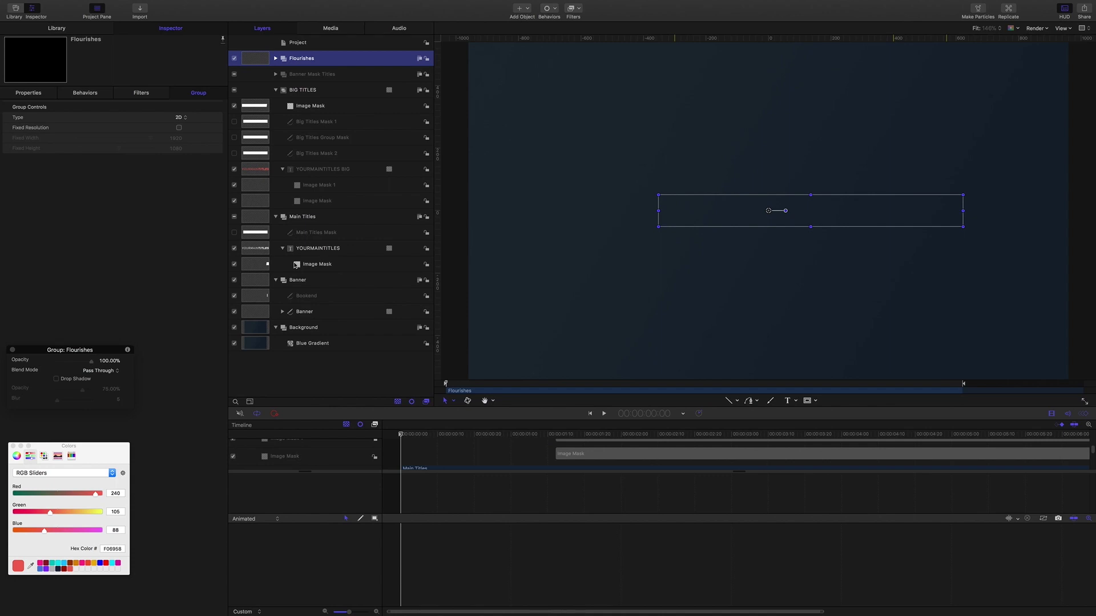
# At 1:00, raise the Flourish top shape in the Flourishes group clear of the banner, to a Y position of 110 px.
pyautogui.click(276, 58)
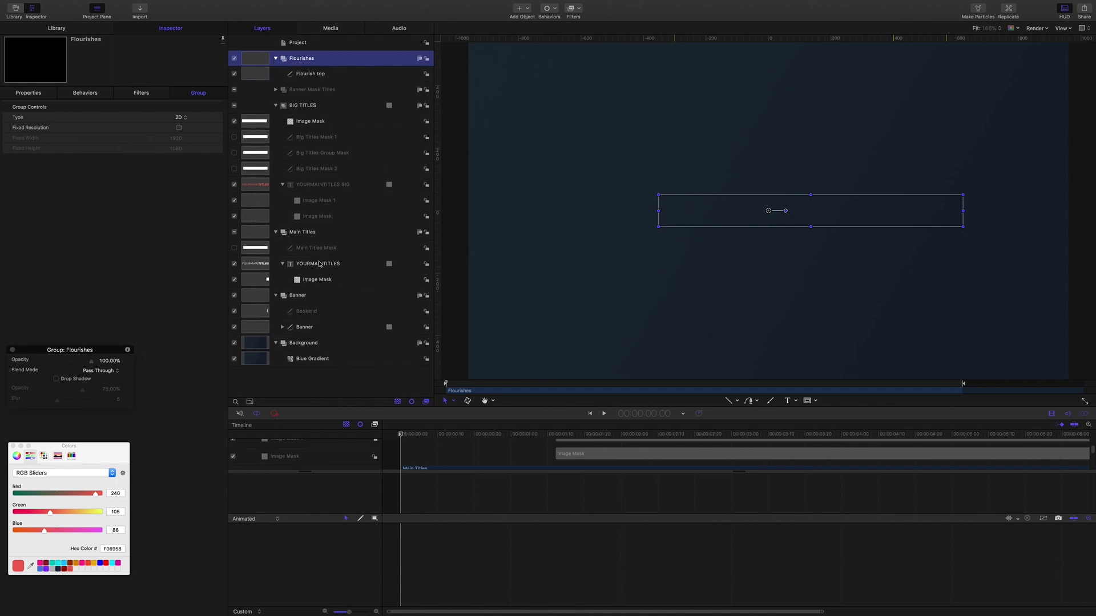
pyautogui.click(312, 75)
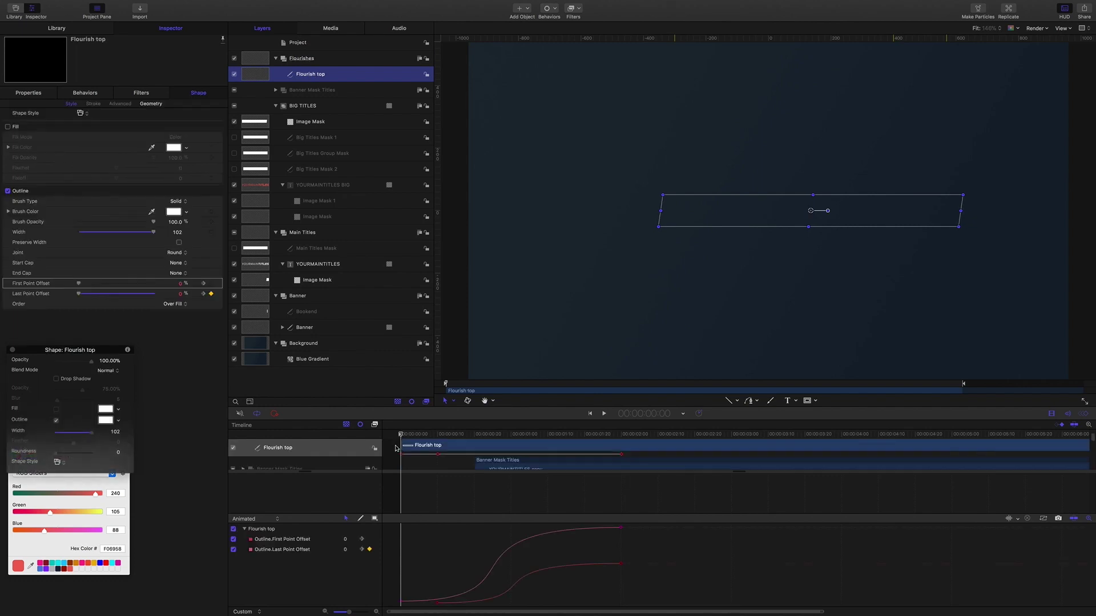
pyautogui.moveTo(401, 438); pyautogui.dragTo(511, 458)
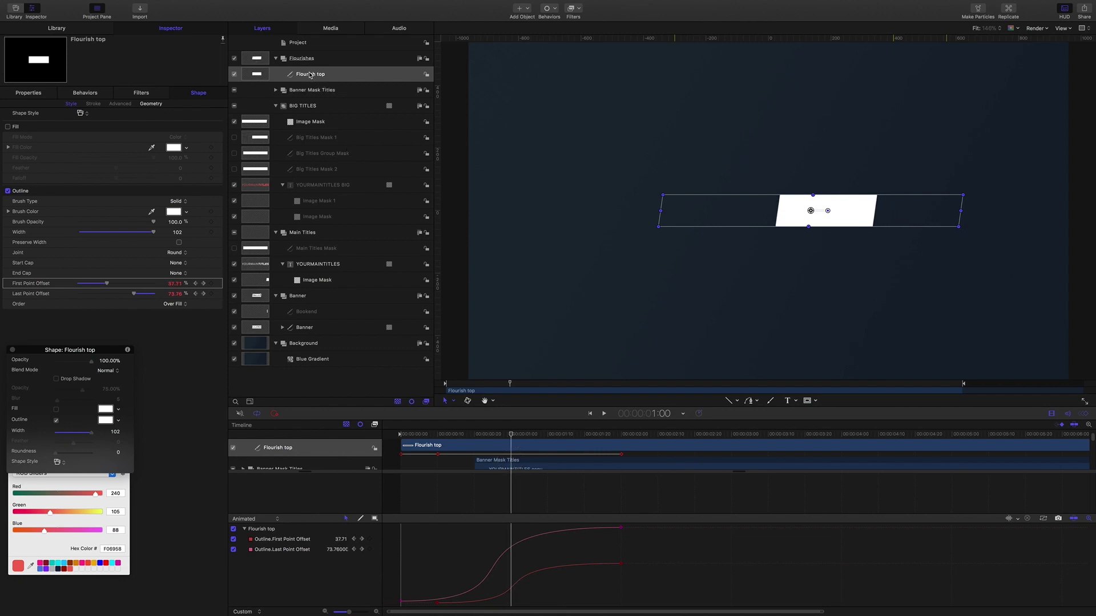
pyautogui.click(28, 92)
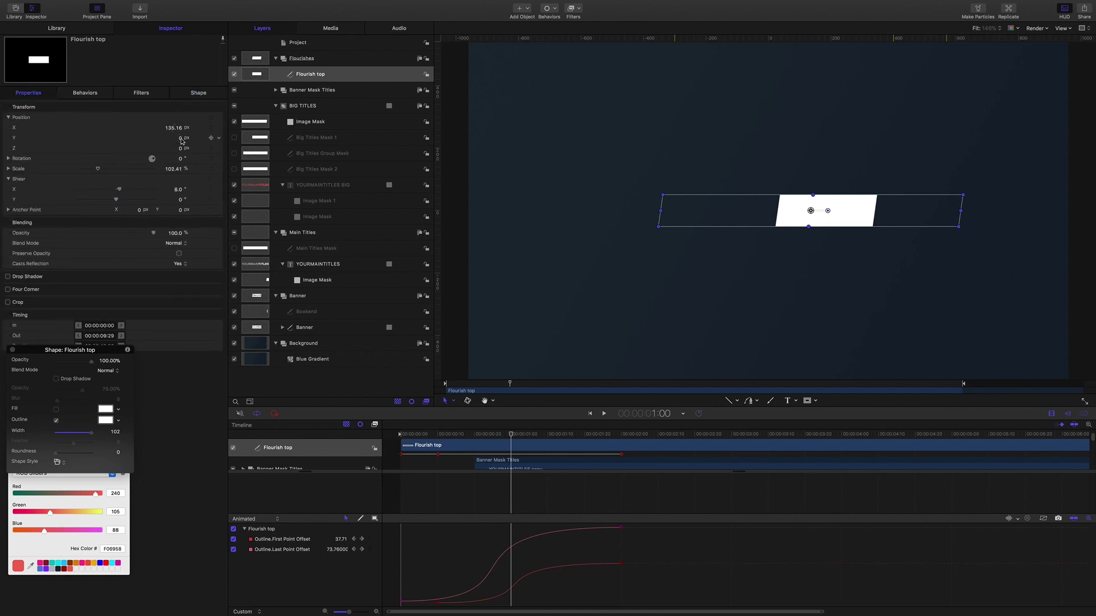
pyautogui.moveTo(182, 141); pyautogui.dragTo(212, 141)
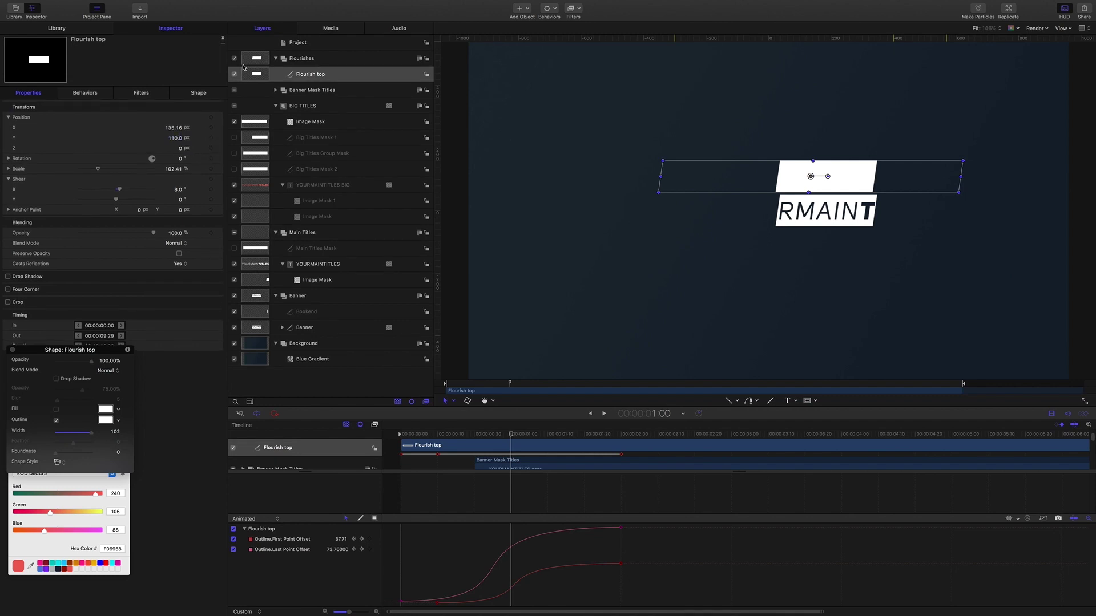
# Thin Flourish top's outline to a width of 7 and lower the shape to just above the banner, at Y 58.65 px.
pyautogui.click(198, 93)
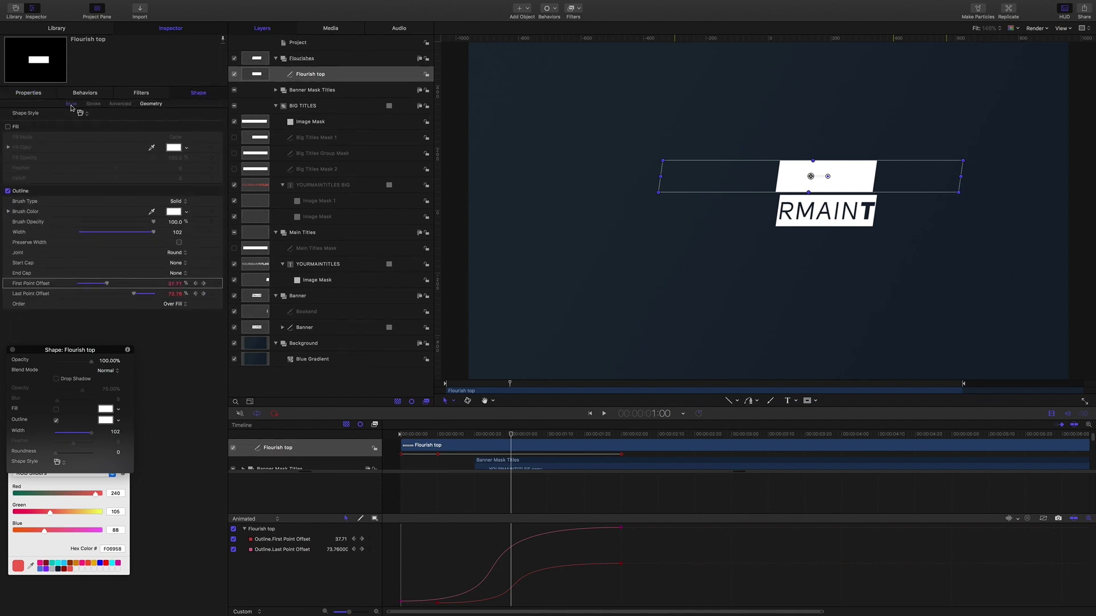
pyautogui.click(179, 234)
pyautogui.write('7')
pyautogui.press('Return')
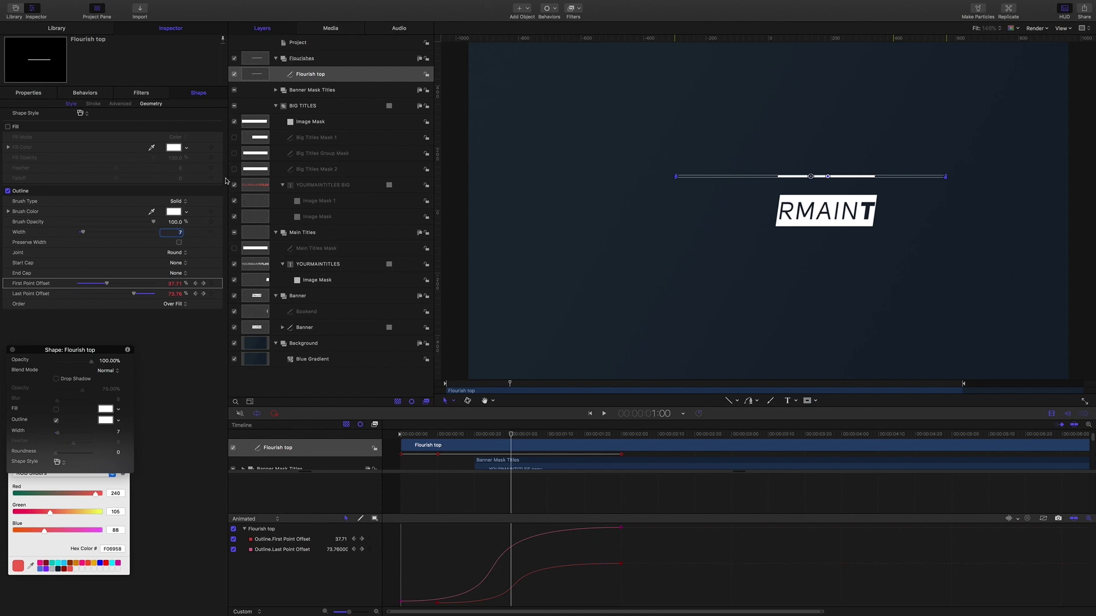
pyautogui.click(31, 95)
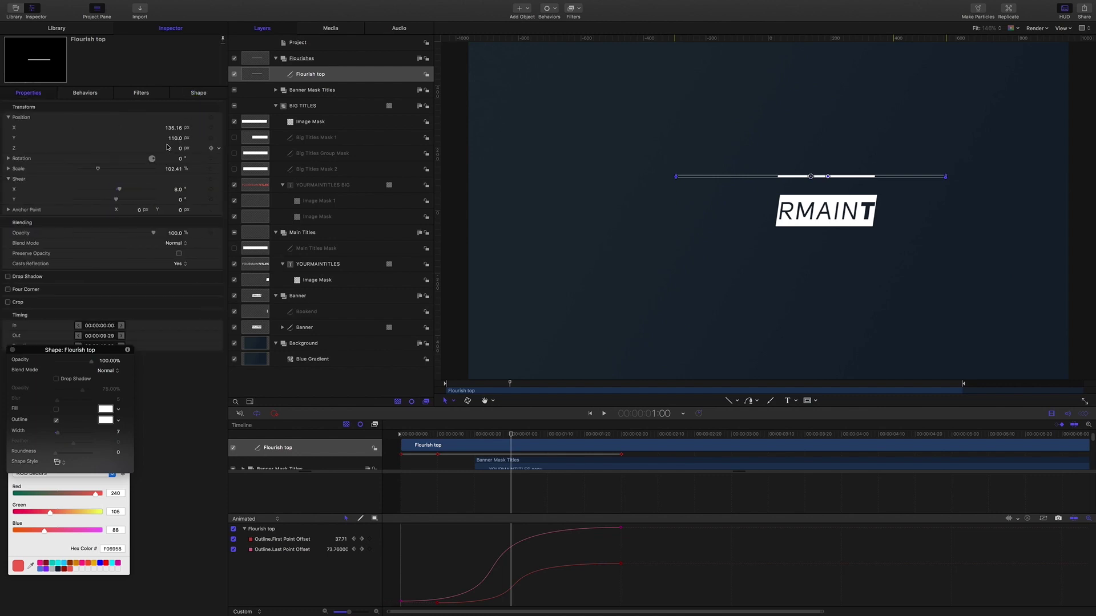
pyautogui.moveTo(175, 137)
pyautogui.mouseDown()
pyautogui.moveTo(165, 138)
pyautogui.moveTo(174, 153)
pyautogui.mouseUp()
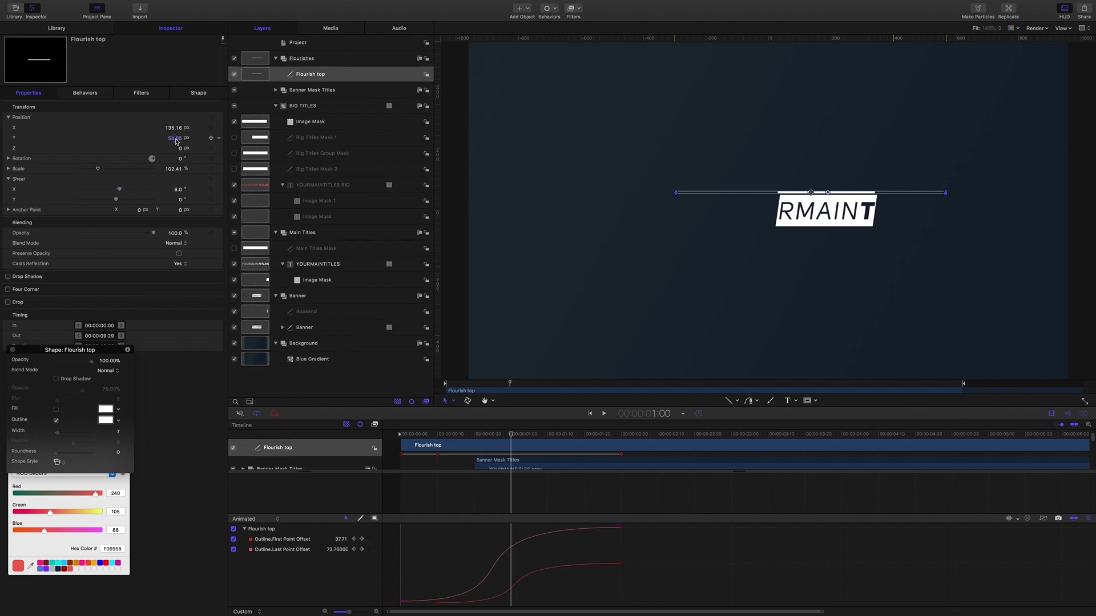
# Shift the Flourish top layer in time so that it starts at frame 10.
pyautogui.click(666, 417)
pyautogui.write('10')
pyautogui.press('Return')
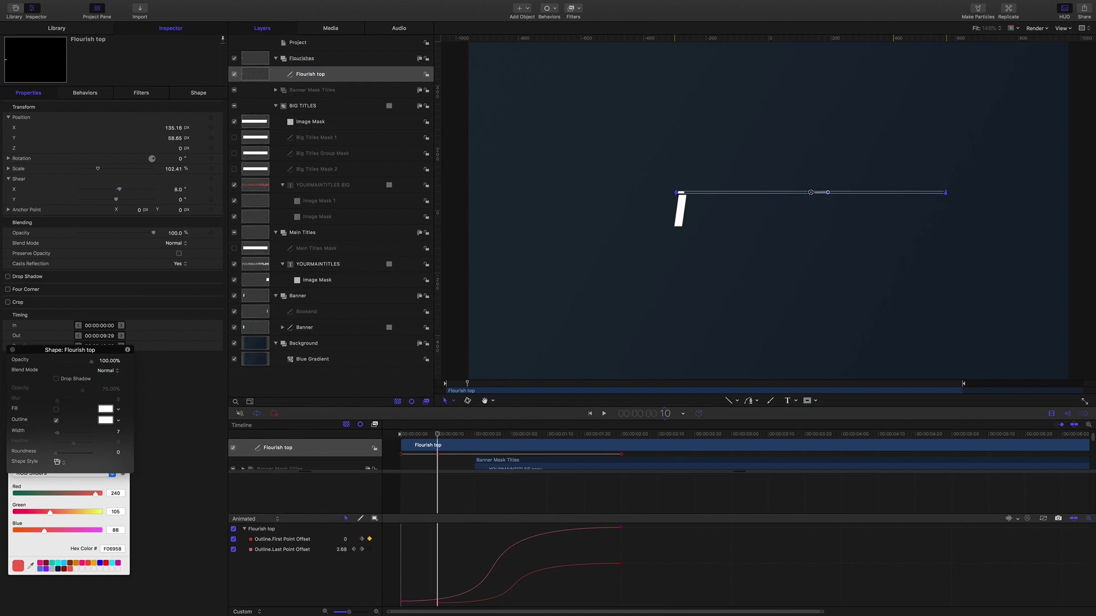
pyautogui.hotkey('shift', '[')
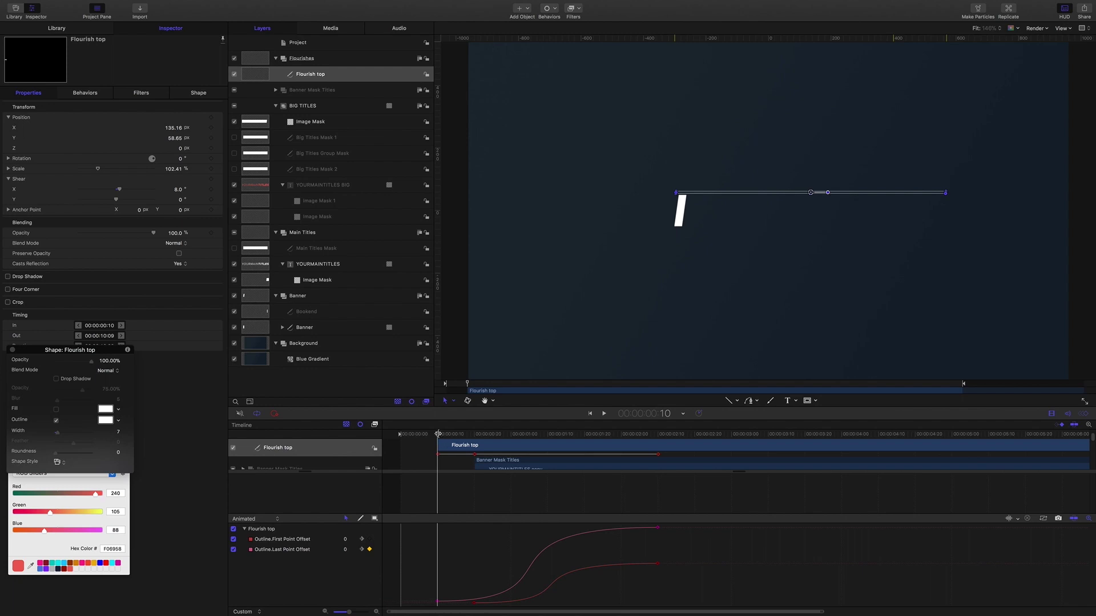
# Shift Flourish top horizontally so its end meets the slanted bar between the white and coral titles, checking at 2:05 and 2:10.
pyautogui.moveTo(438, 434); pyautogui.dragTo(639, 477)
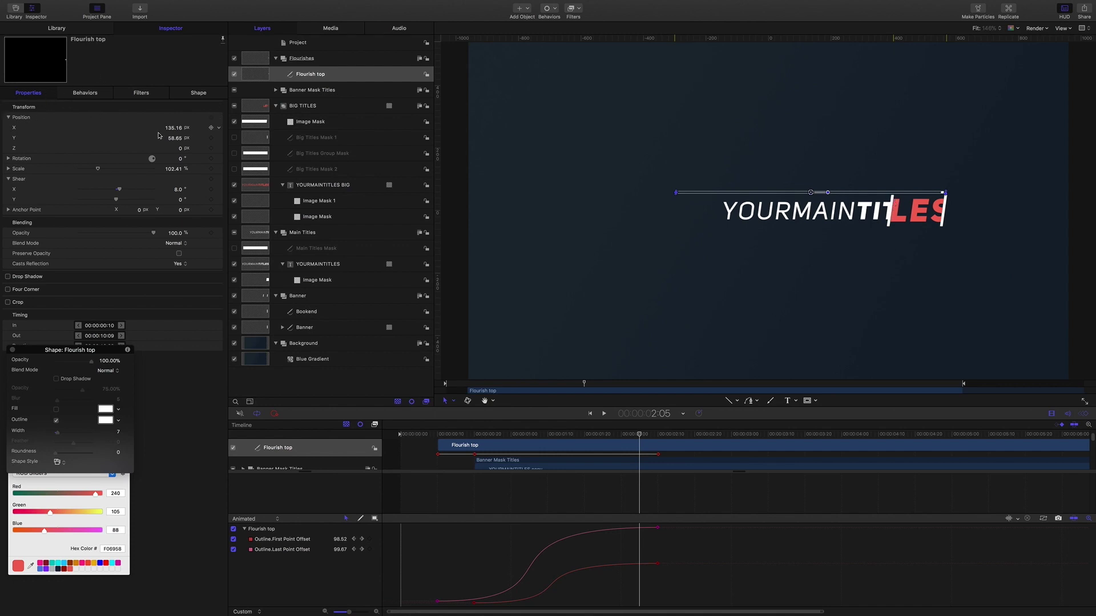
pyautogui.moveTo(177, 130); pyautogui.dragTo(52, 129)
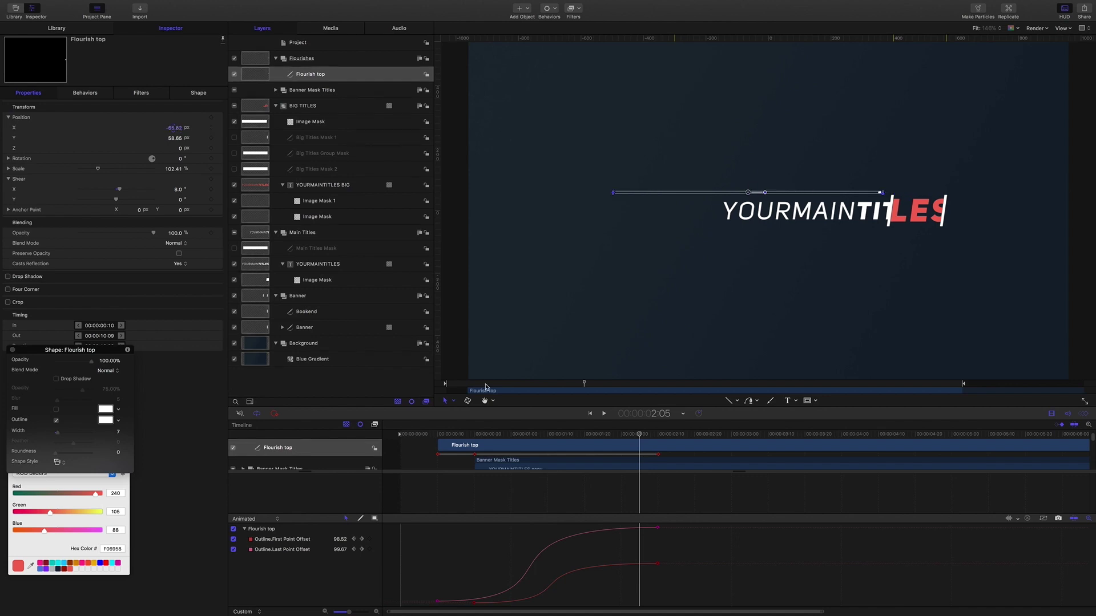
pyautogui.moveTo(639, 435); pyautogui.dragTo(660, 437)
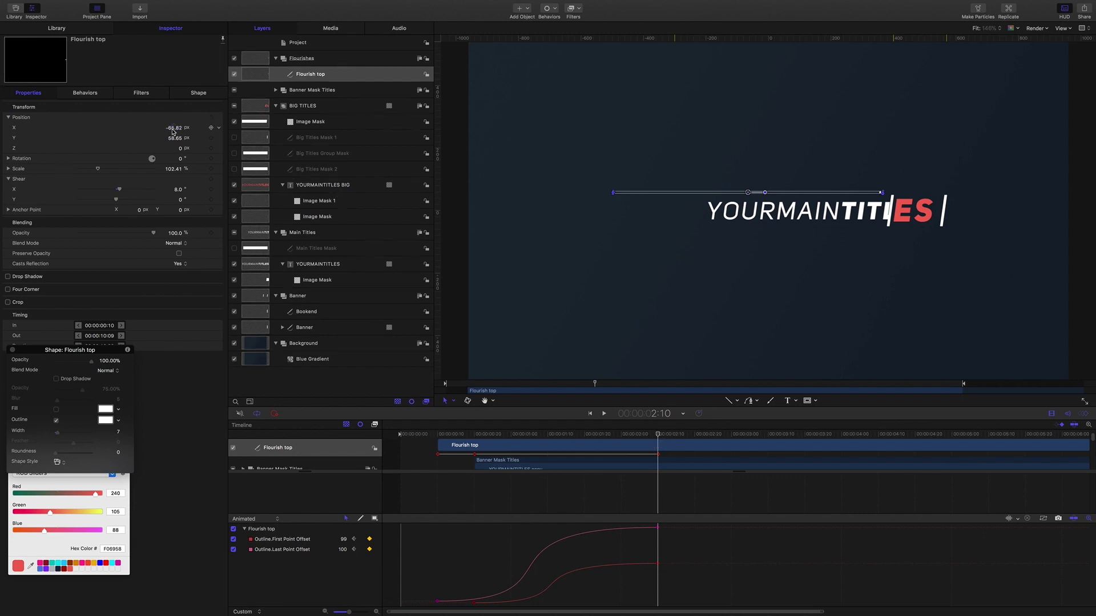
pyautogui.moveTo(173, 128); pyautogui.dragTo(189, 127)
pyautogui.moveTo(172, 130); pyautogui.dragTo(176, 130)
# Set Flourish top's First Point Offset keyframe at 2:10 to 100% and deselect the shape.
pyautogui.click(198, 93)
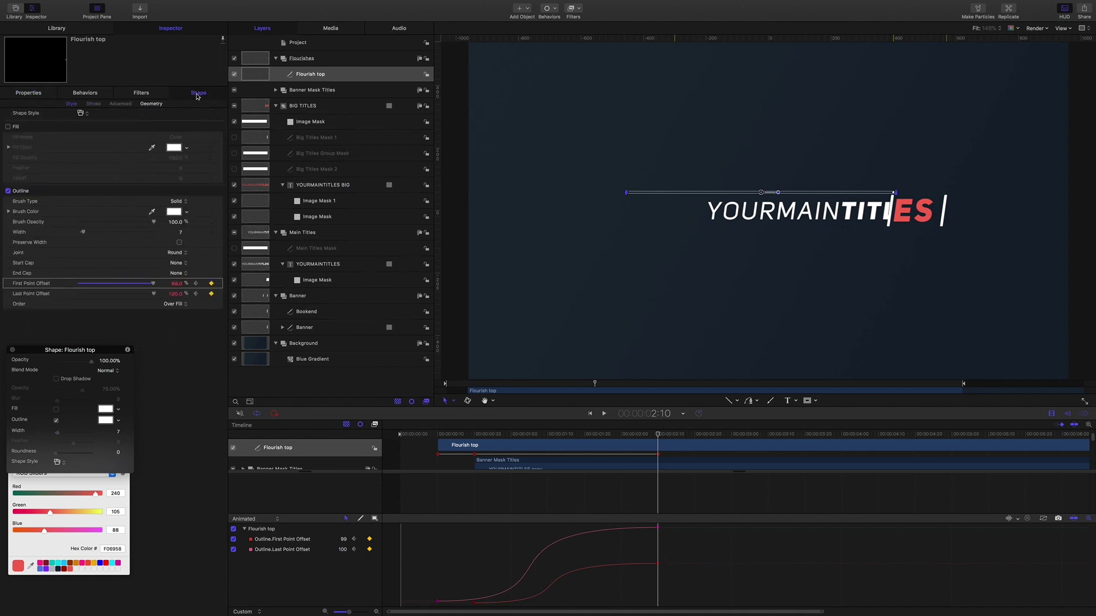
pyautogui.click(177, 284)
pyautogui.write('100')
pyautogui.press('Return')
pyautogui.click(519, 284)
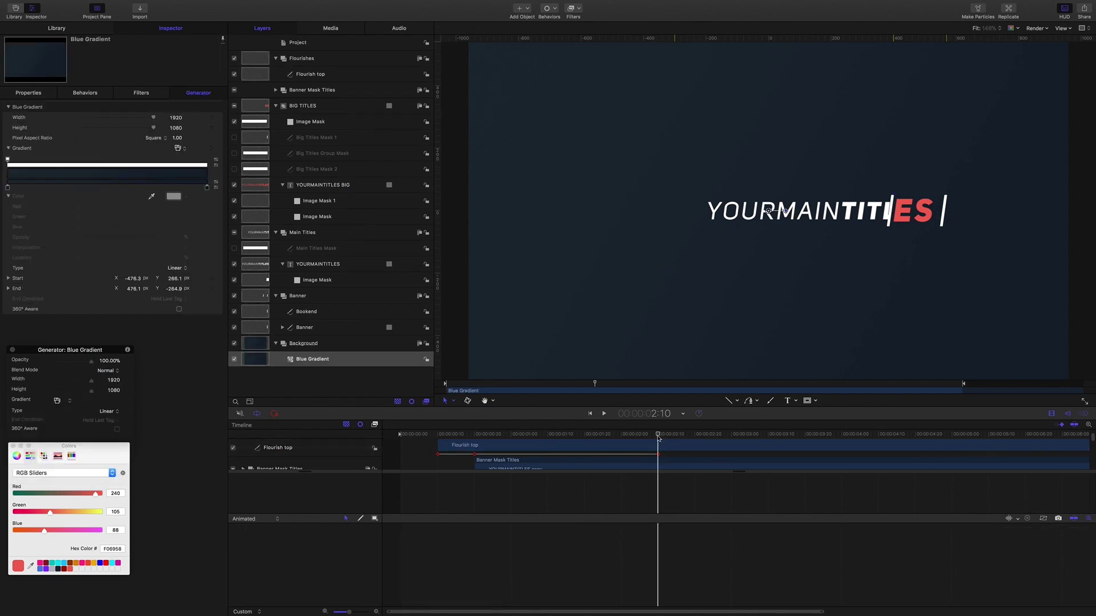
# At 2:05, fine-tune Flourish top's X position to -31.82 px to align its end with the slanted bar.
pyautogui.moveTo(658, 434)
pyautogui.mouseDown()
pyautogui.moveTo(480, 420)
pyautogui.moveTo(652, 424)
pyautogui.moveTo(640, 424)
pyautogui.mouseUp()
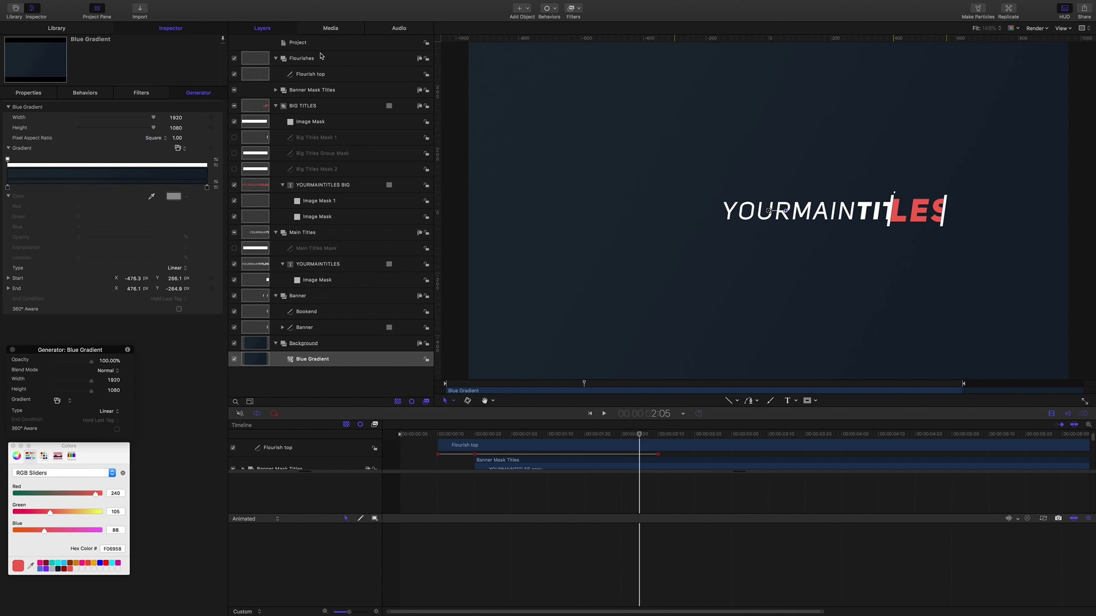
pyautogui.click(306, 74)
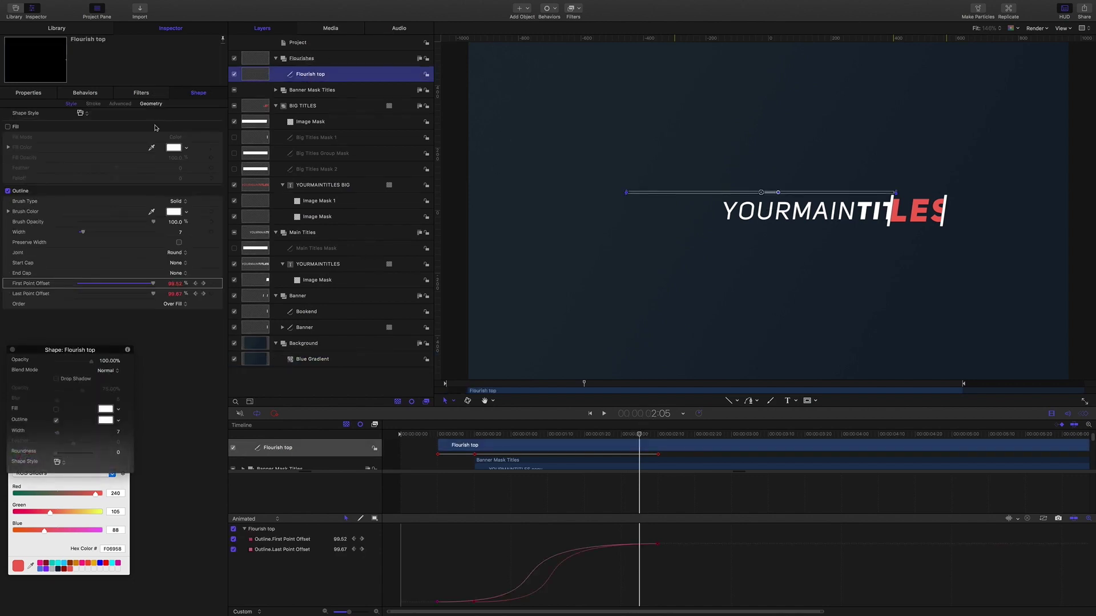
pyautogui.click(30, 92)
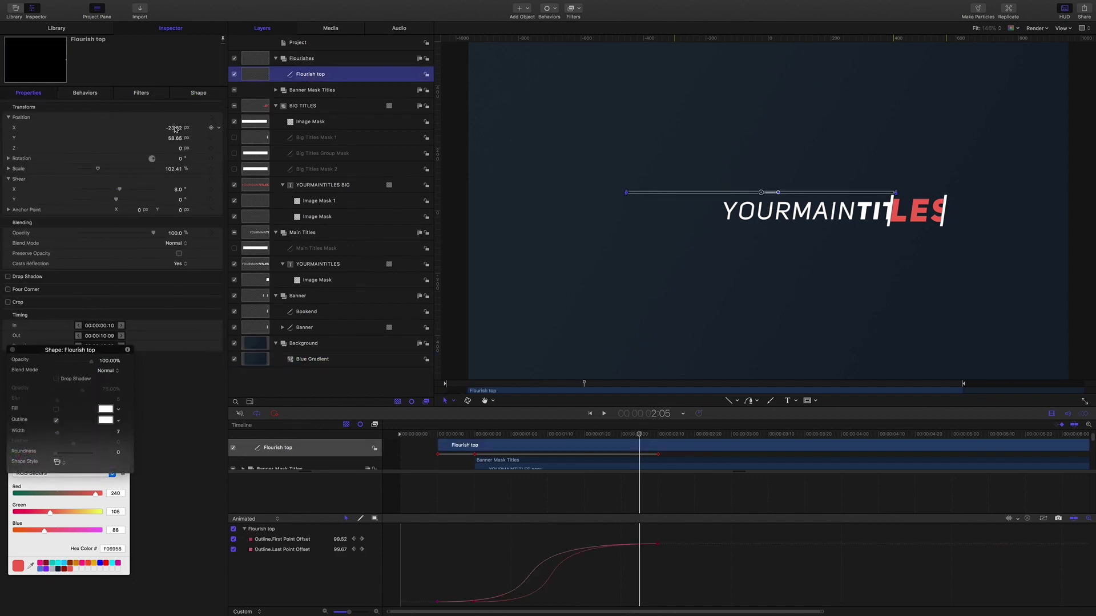
pyautogui.moveTo(176, 129); pyautogui.dragTo(173, 130)
# Play the animation to check the top flourish, and scrub back to frame 29.
pyautogui.click(633, 365)
pyautogui.press('space')
pyautogui.press('space')
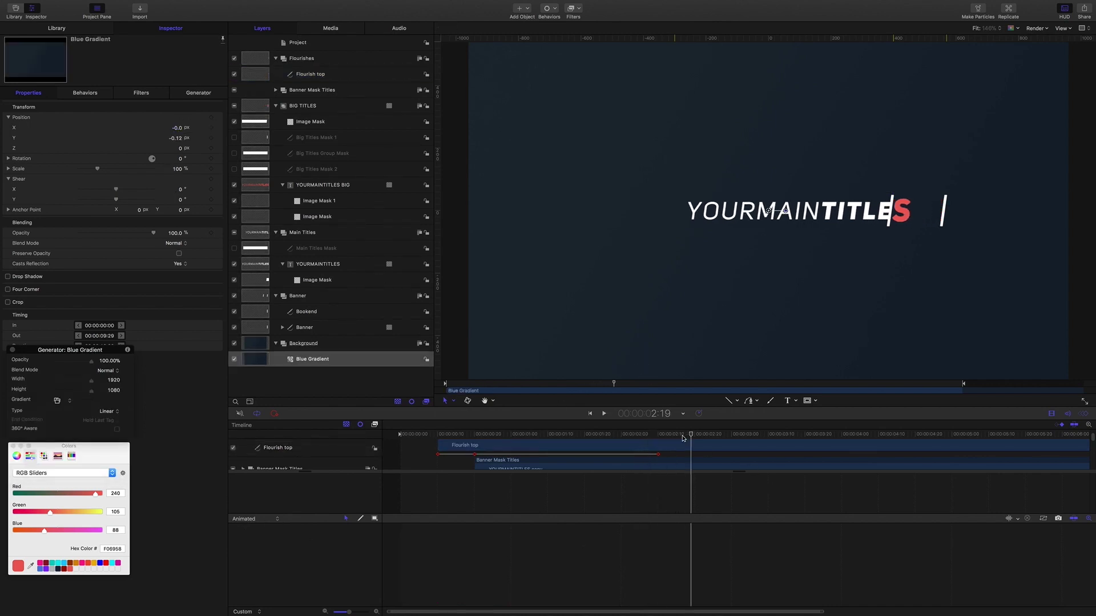
pyautogui.moveTo(691, 437); pyautogui.dragTo(506, 437)
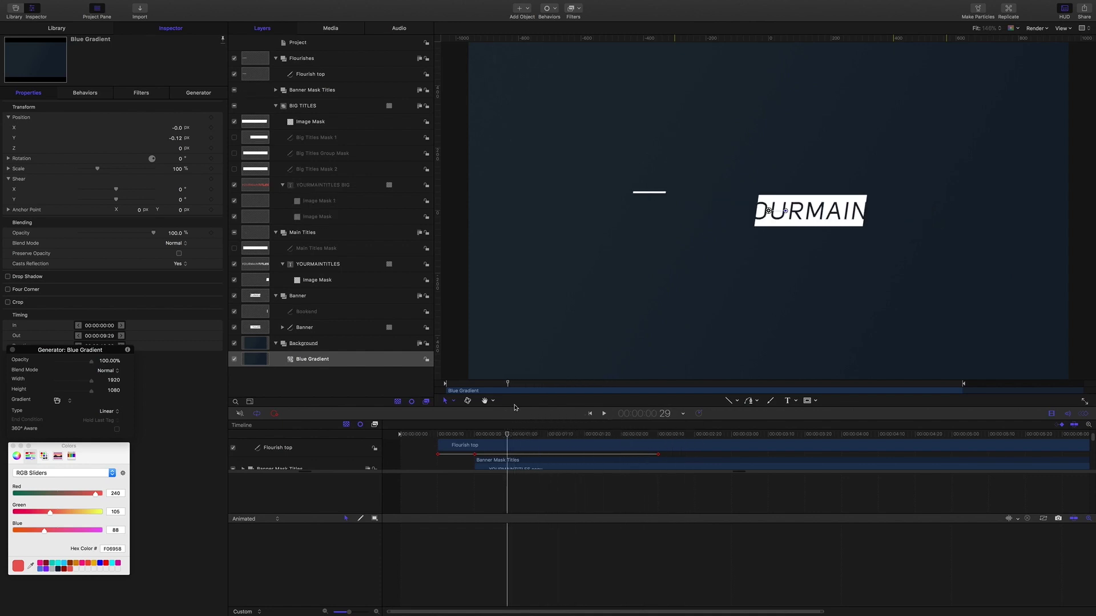
# Duplicate Flourish top, move the copy below the original in the layer stack, and rename it Flourish bottom.
pyautogui.click(306, 75)
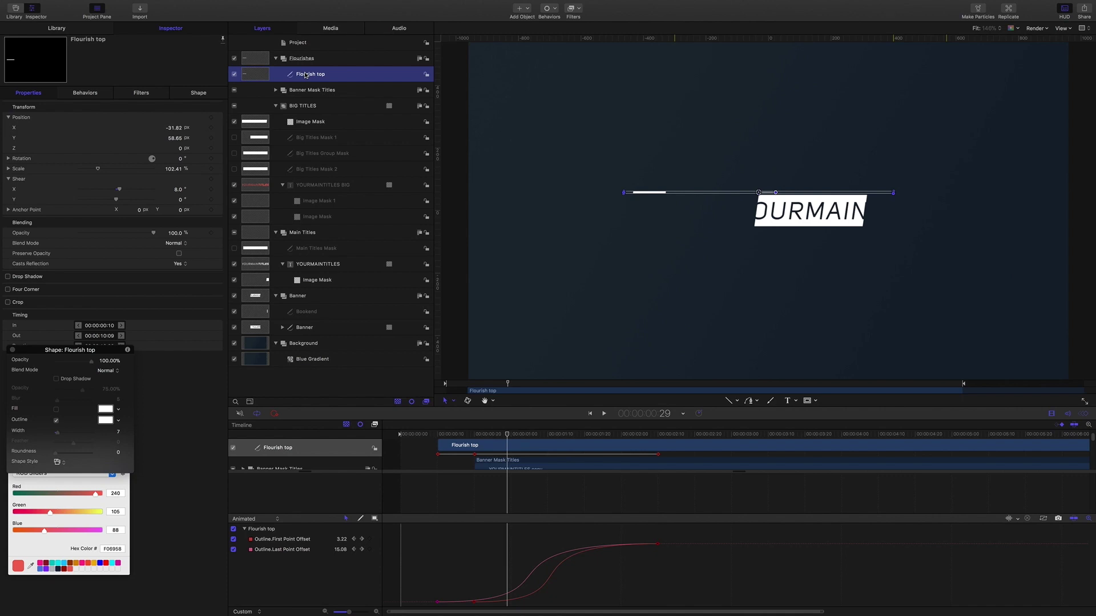
pyautogui.press('super+d')
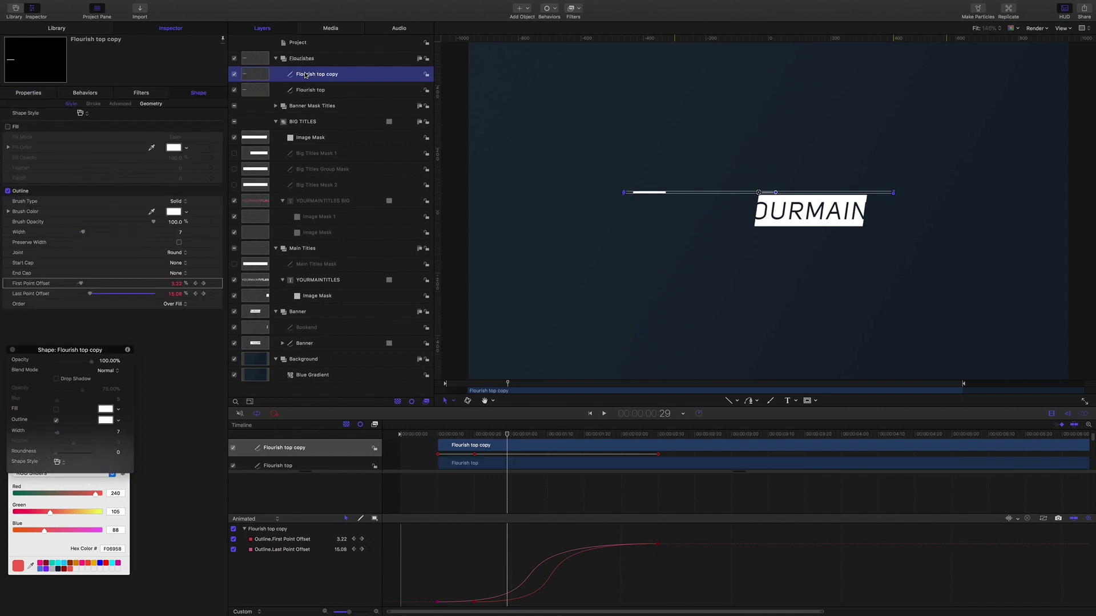
pyautogui.press('super+bracketleft')
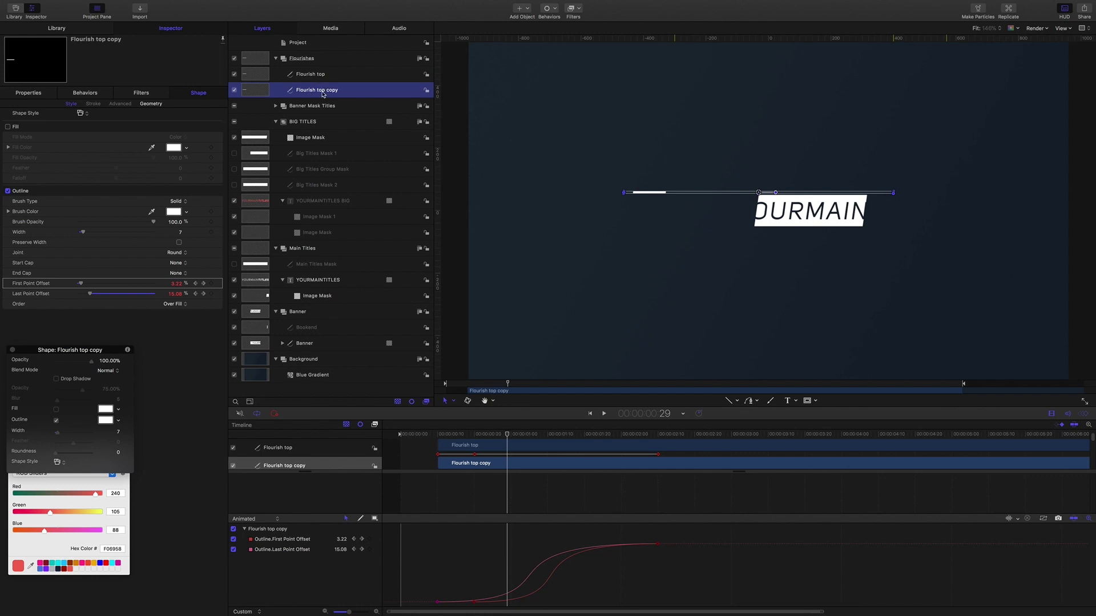
pyautogui.doubleClick(322, 91)
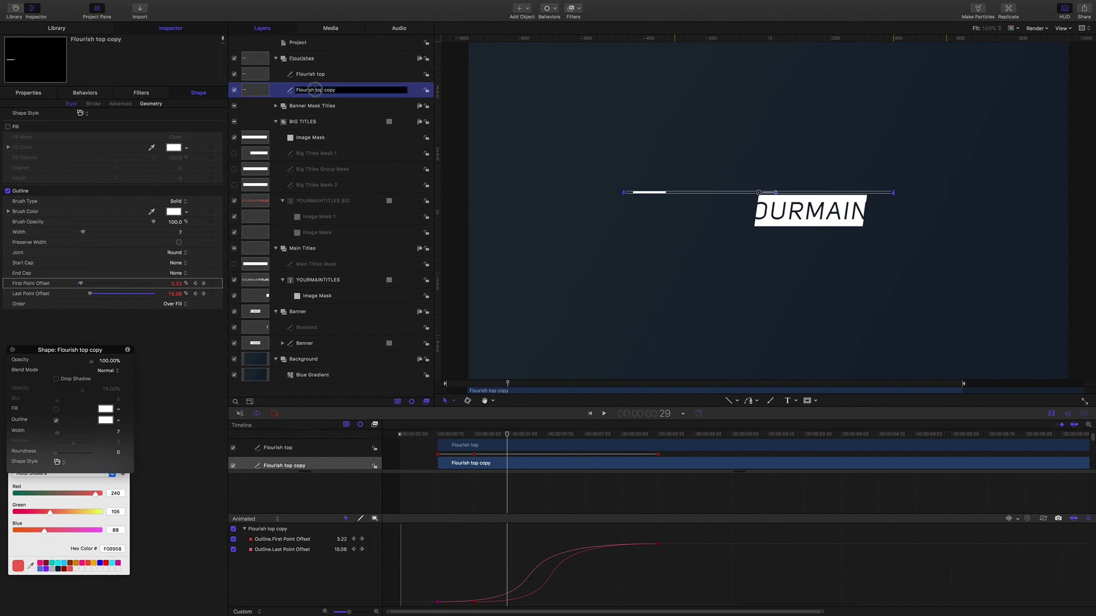
pyautogui.hotkey('shift', 'End')
pyautogui.write('b')
pyautogui.press('Return')
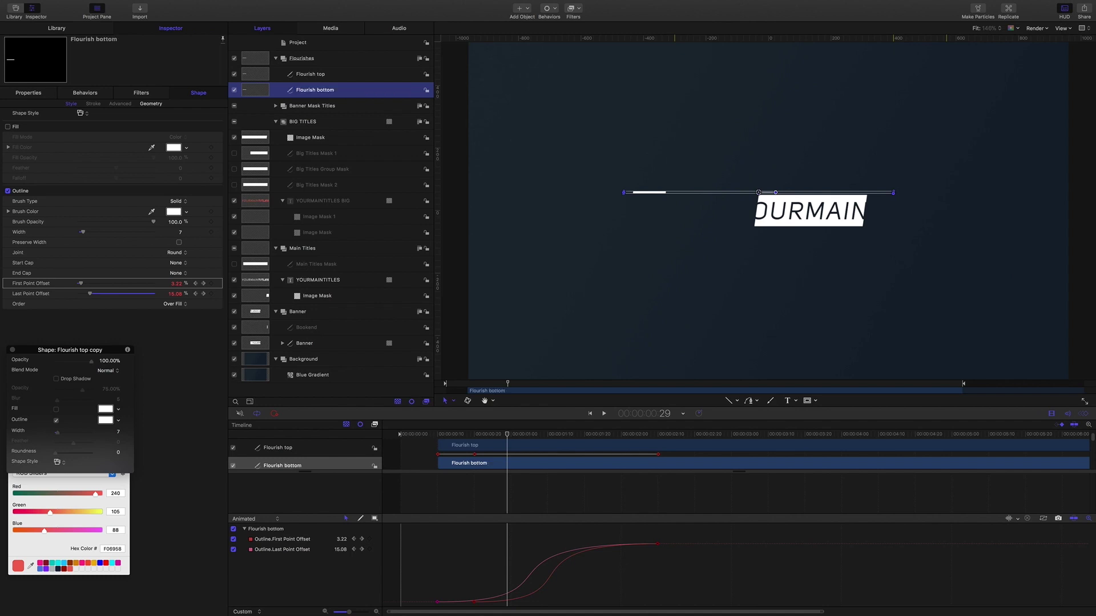
# Start the Flourish bottom layer at frame 15 and move the shape just below the banner, to Y -57.82 px.
pyautogui.click(667, 415)
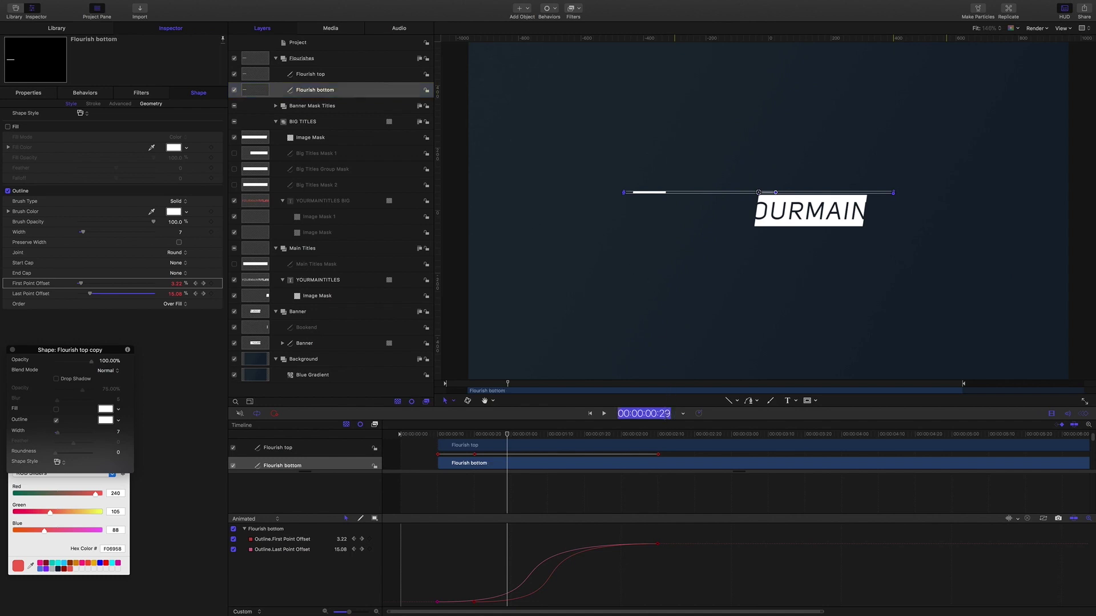
pyautogui.write('15')
pyautogui.press('Return')
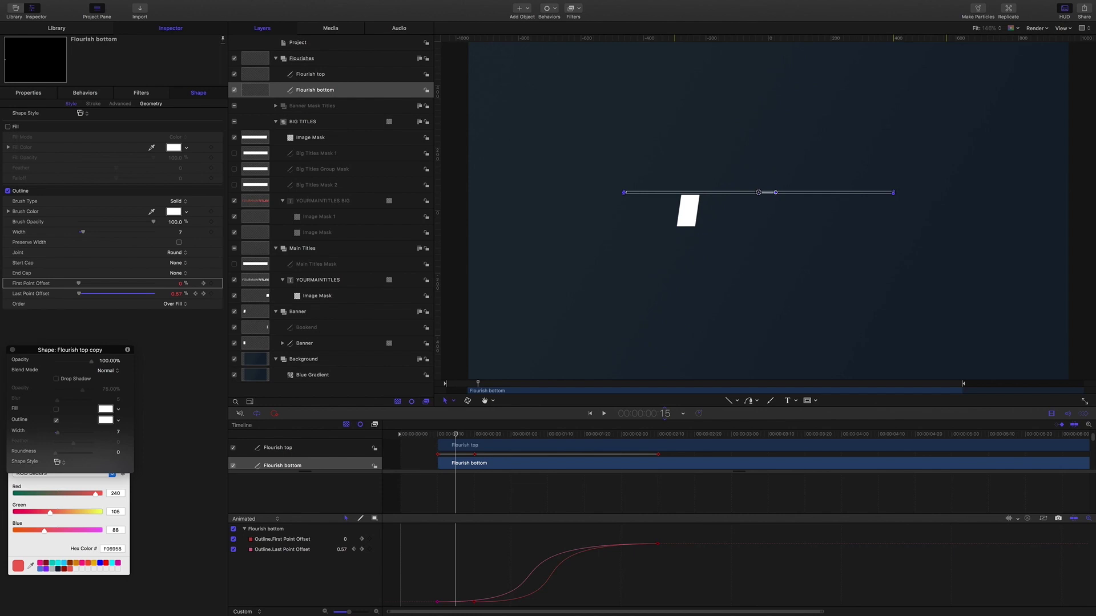
pyautogui.hotkey('shift', '[')
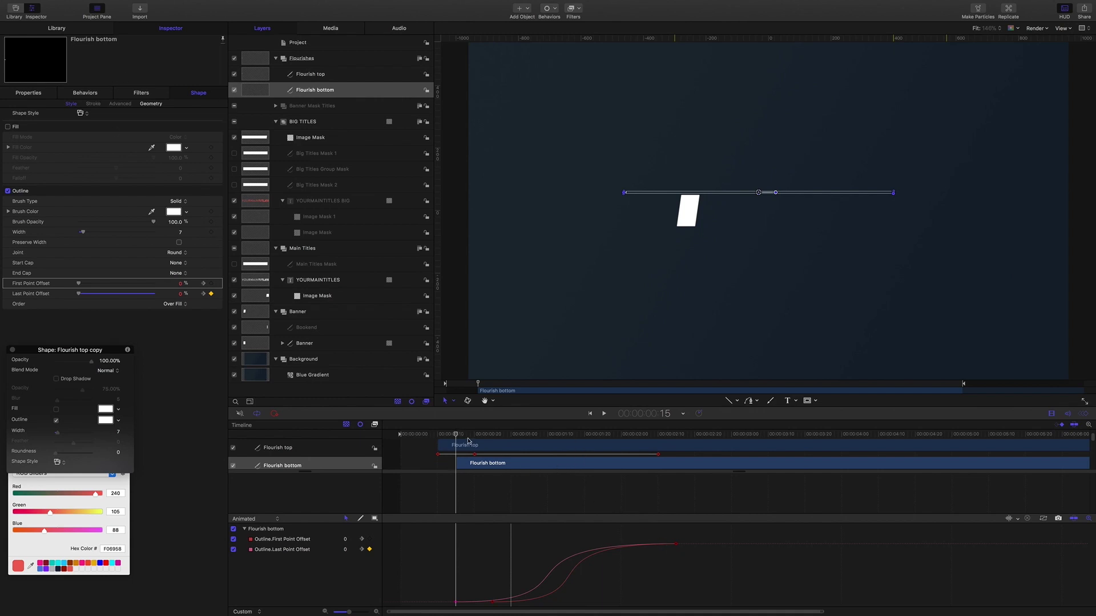
pyautogui.click(24, 94)
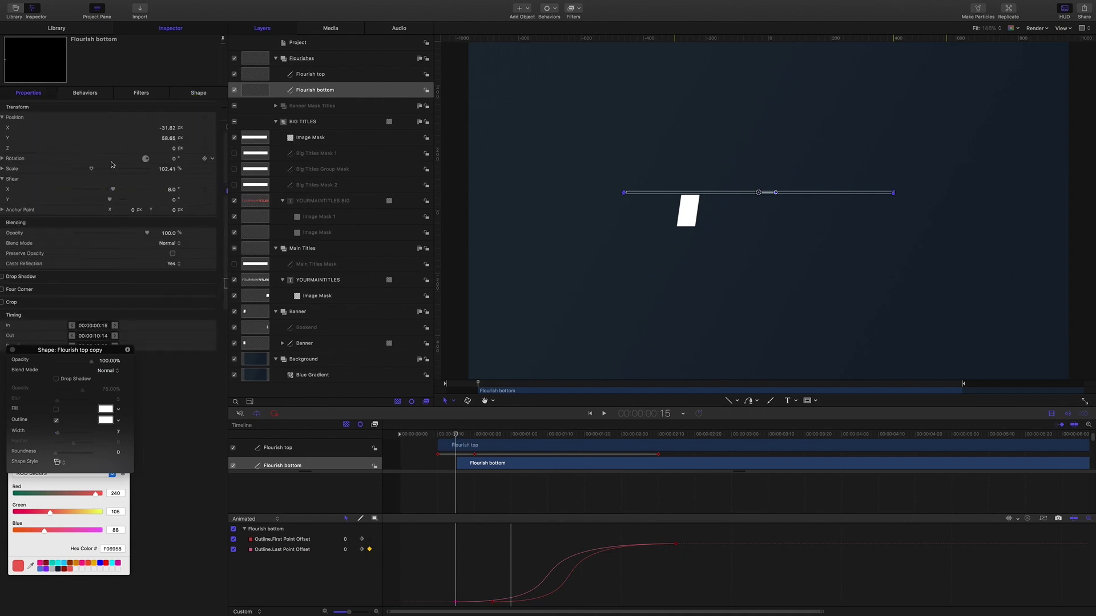
pyautogui.moveTo(177, 142); pyautogui.dragTo(176, 179)
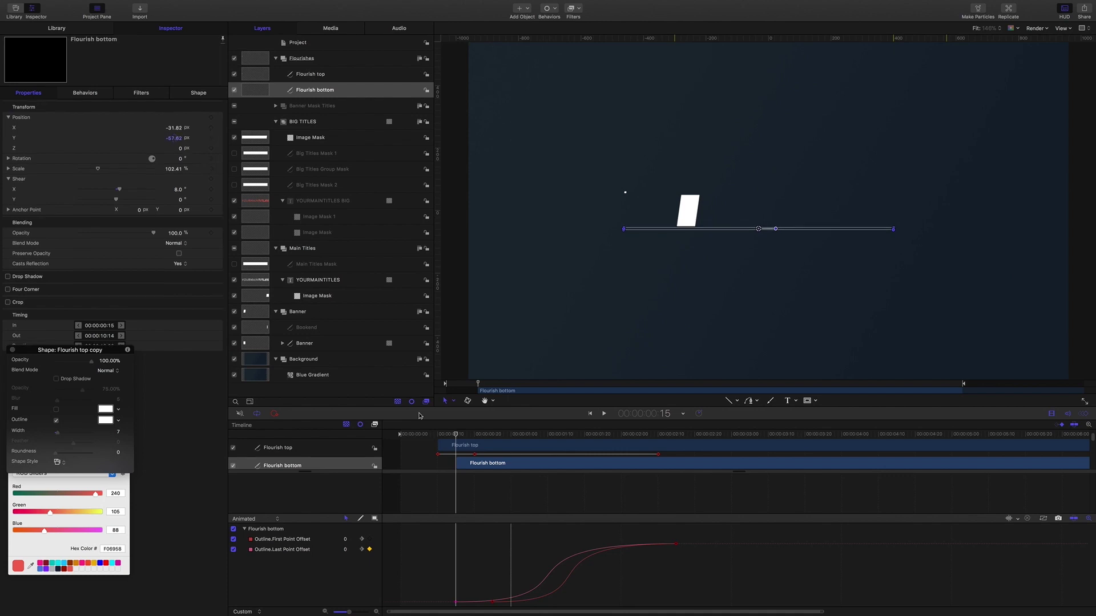
# Check the bottom flourish's end at 2:15 and 2:11, and set its X position to about -45 px to align with the slanted bar.
pyautogui.click(662, 413)
pyautogui.write('2.1')
pyautogui.write('5')
pyautogui.press('Return')
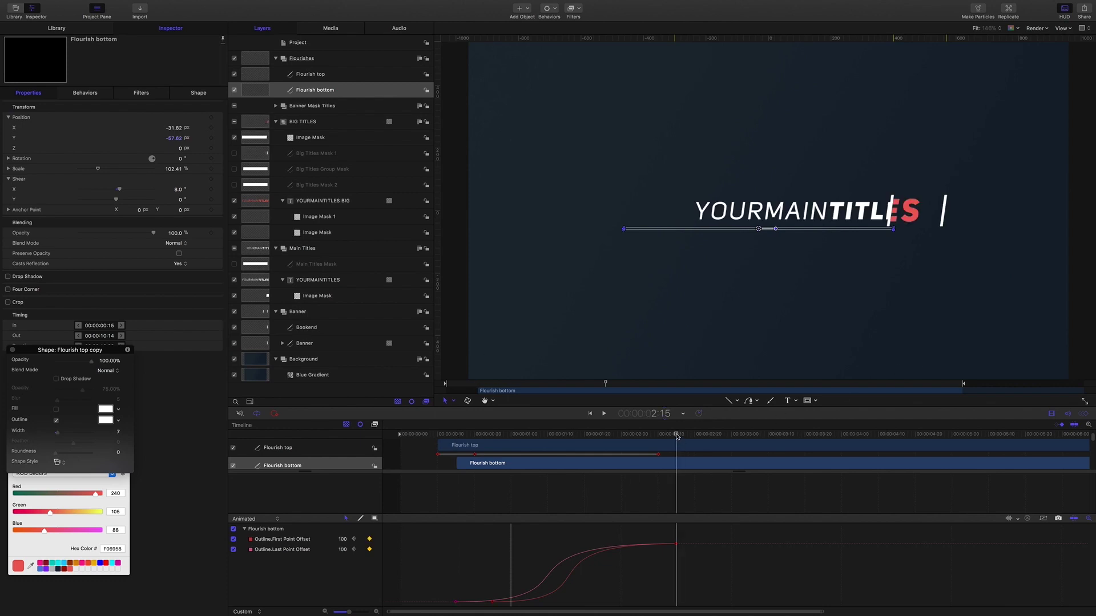
pyautogui.moveTo(677, 435)
pyautogui.mouseDown()
pyautogui.moveTo(622, 437)
pyautogui.moveTo(662, 440)
pyautogui.mouseUp()
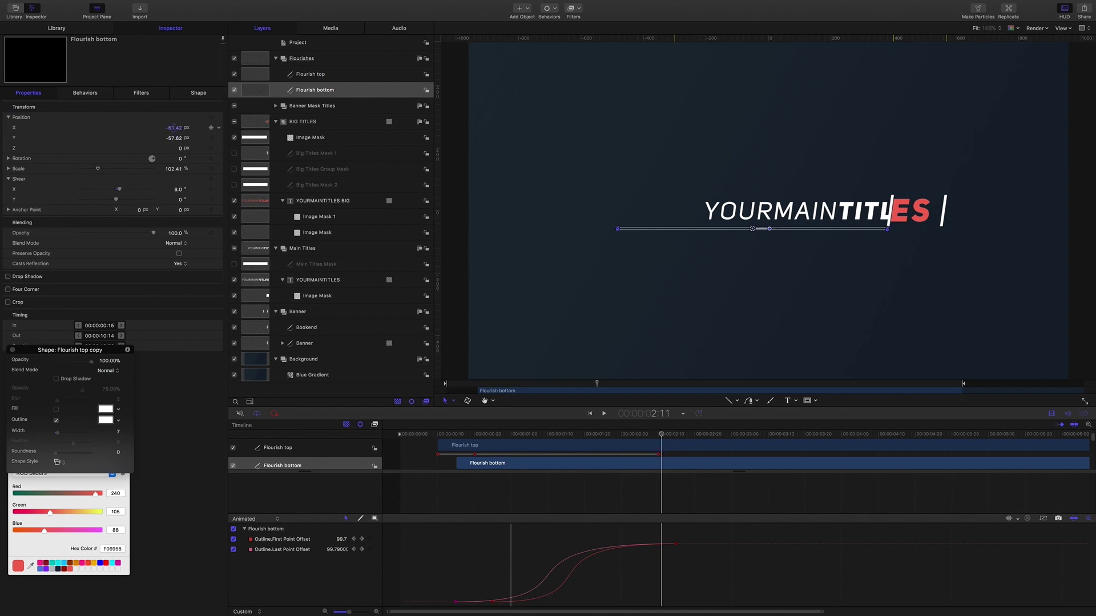
# Play the whole animation from the first frame to check both flourishes with the titles and banner.
pyautogui.click(553, 299)
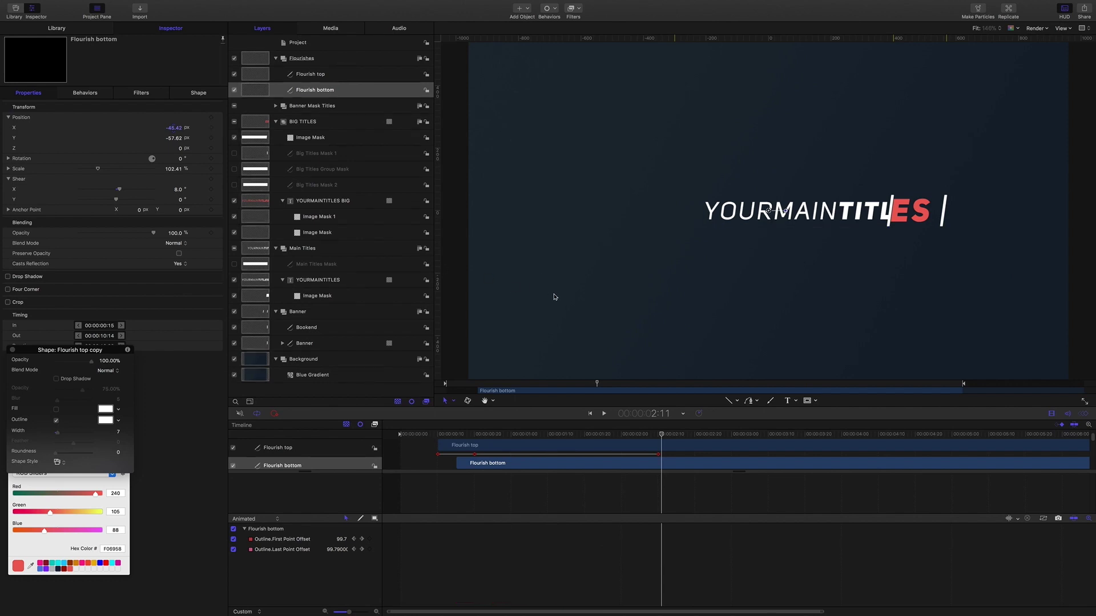
pyautogui.moveTo(661, 436); pyautogui.dragTo(561, 424)
pyautogui.press('Home')
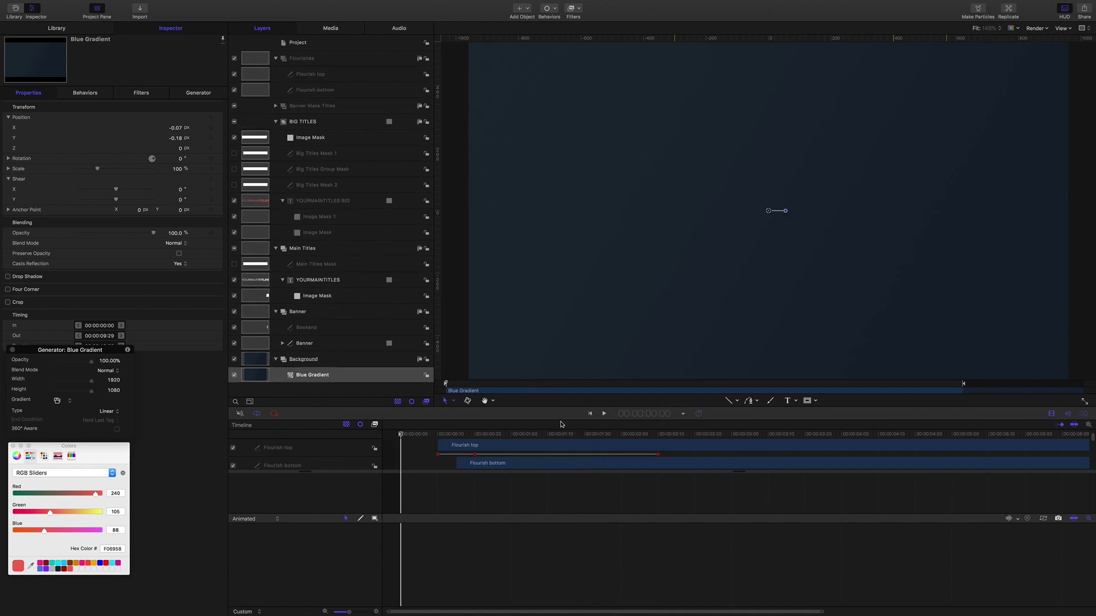
pyautogui.press('space')
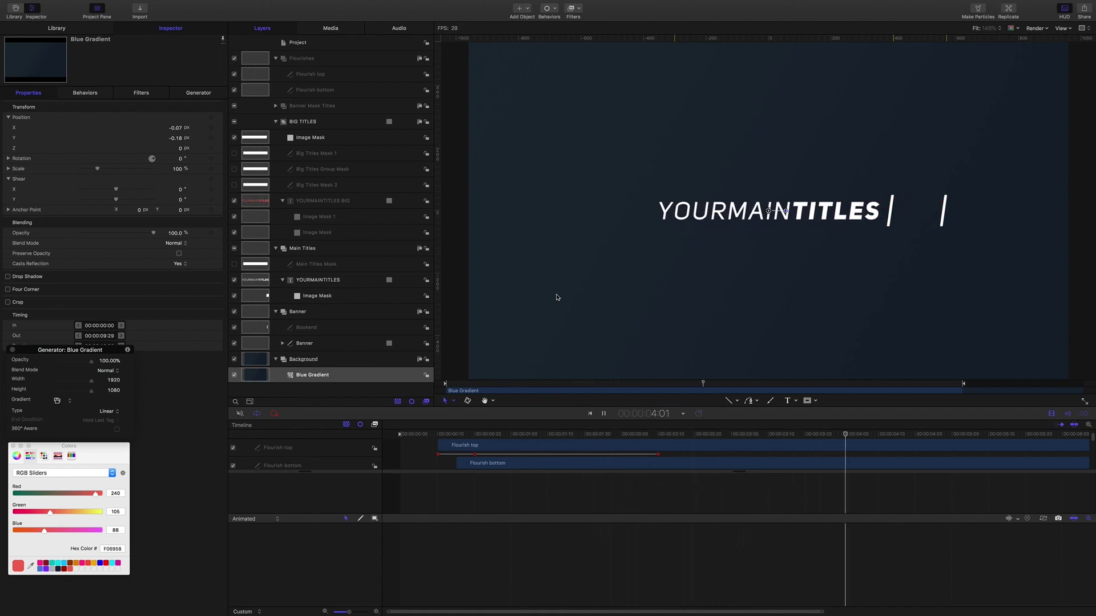
pyautogui.press('space')
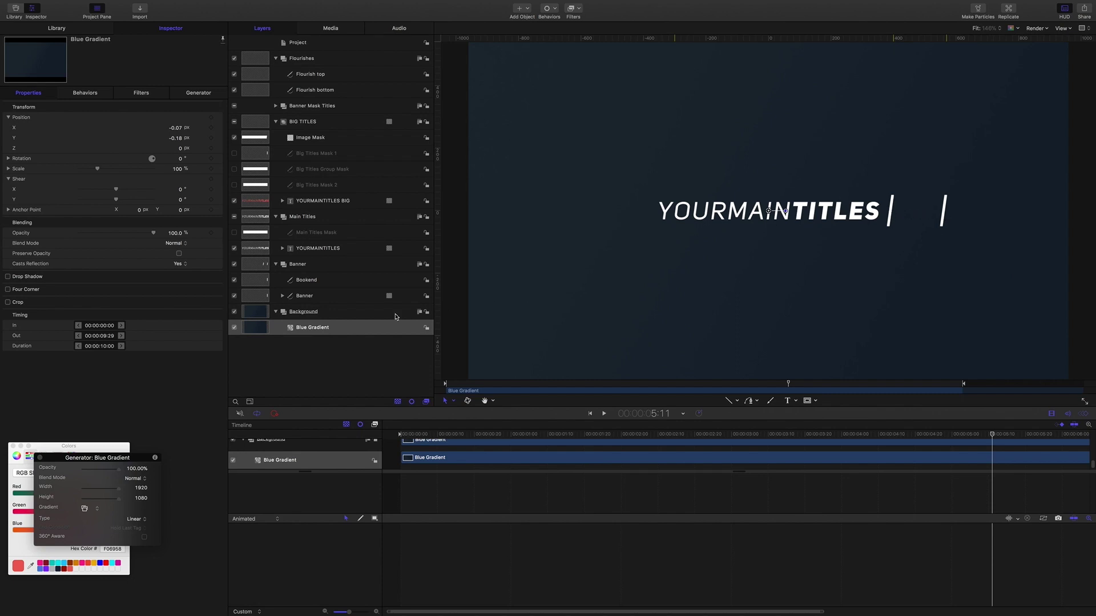
# Add an X position keyframe to the Banner shape at 2:15.
pyautogui.click(305, 295)
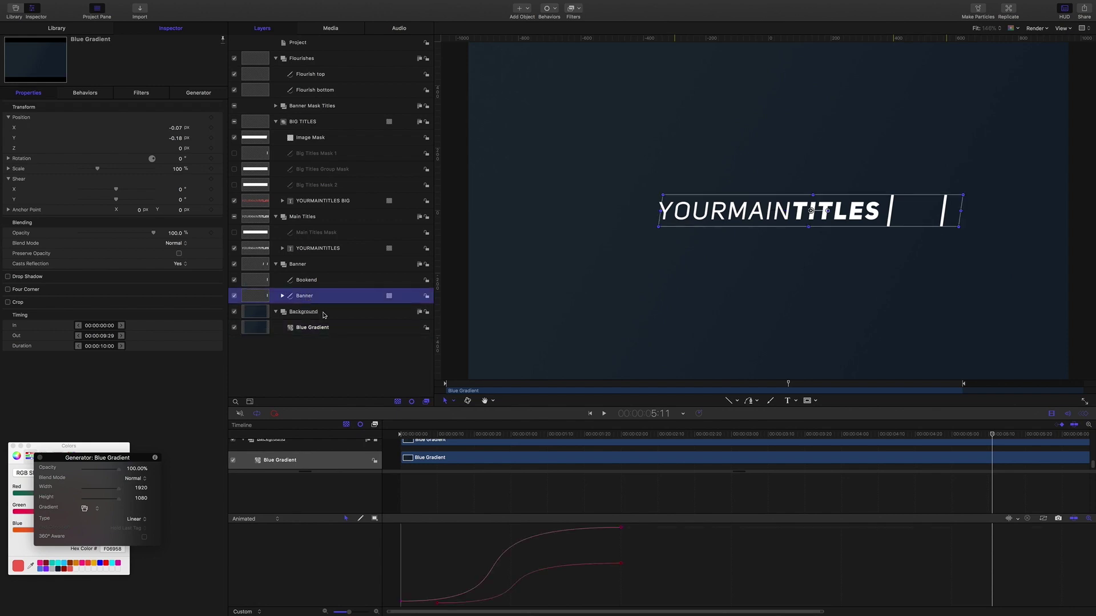
pyautogui.click(662, 414)
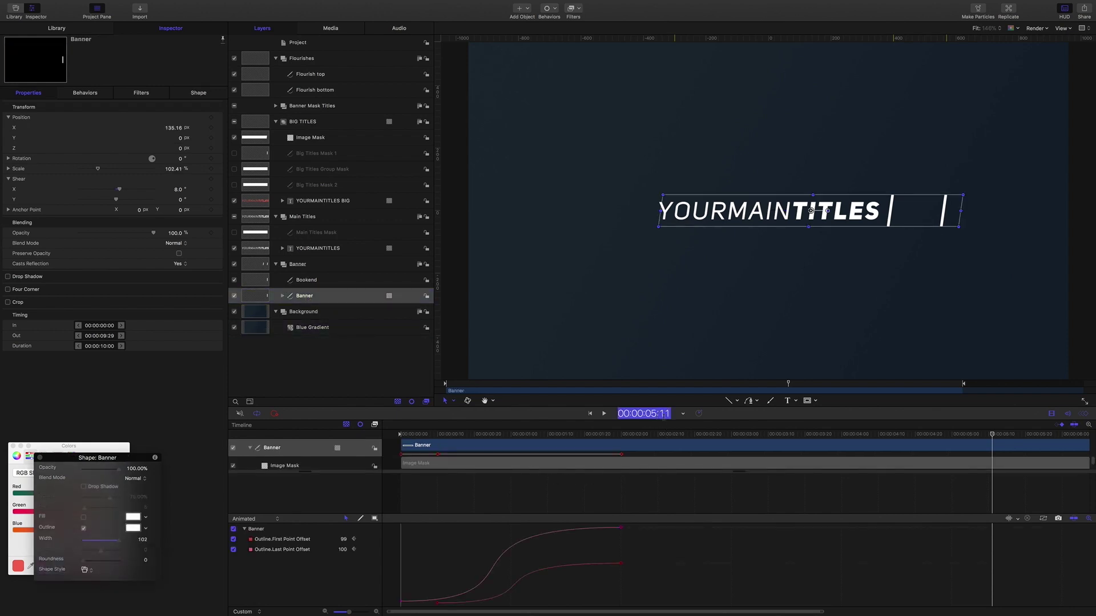
pyautogui.write('215')
pyautogui.press('Return')
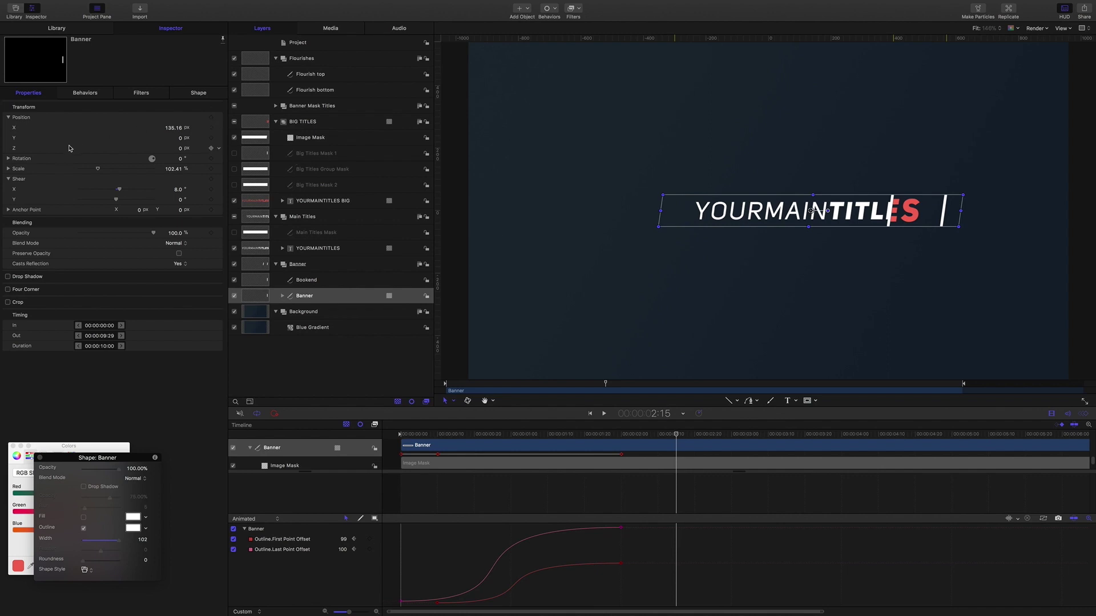
pyautogui.click(211, 128)
# At 3:20, set the Banner shape's X position to -34.13 px so its slanted bar meets the bookend.
pyautogui.click(661, 416)
pyautogui.write('320')
pyautogui.press('Return')
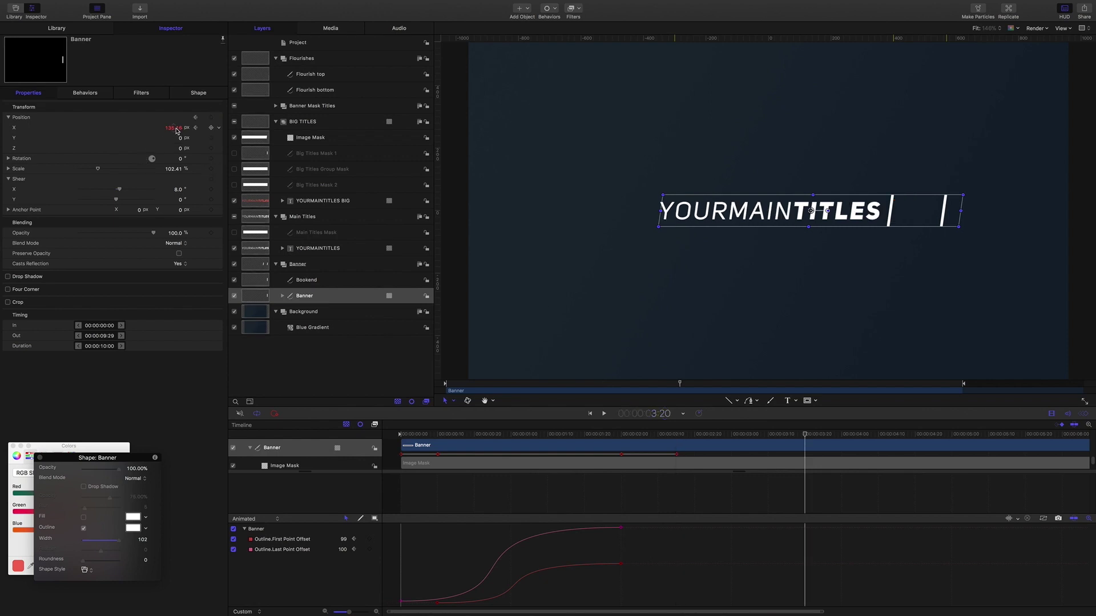
pyautogui.moveTo(177, 128); pyautogui.dragTo(163, 128)
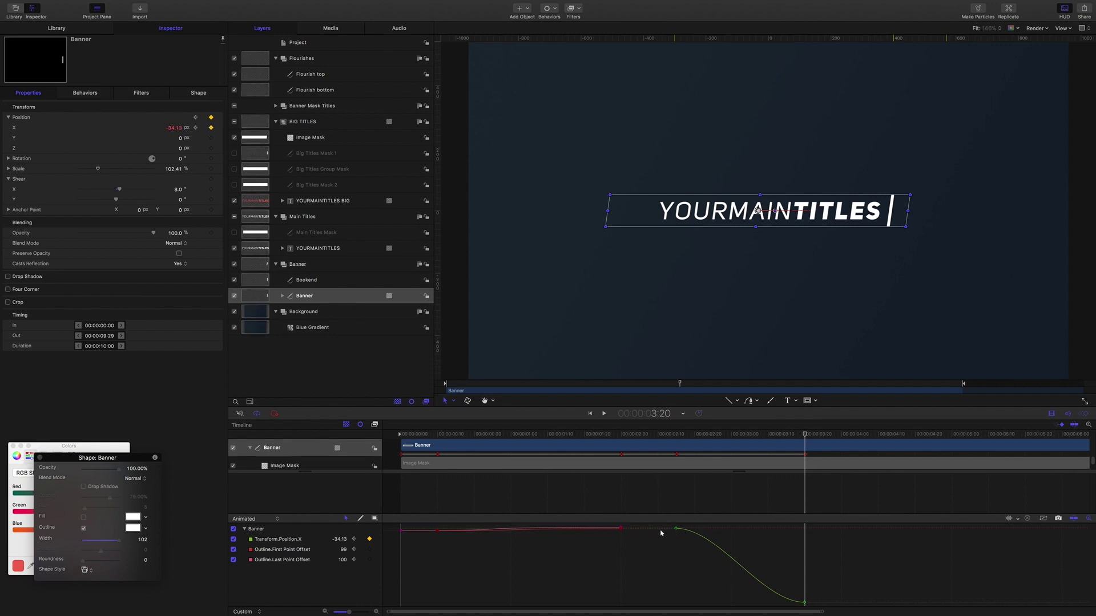
# Ease the Banner's X position curve by lengthening the Bezier handles of its 2:15 and 3:20 keyframes.
pyautogui.moveTo(668, 527); pyautogui.dragTo(761, 604)
pyautogui.click(679, 535)
pyautogui.click(675, 528)
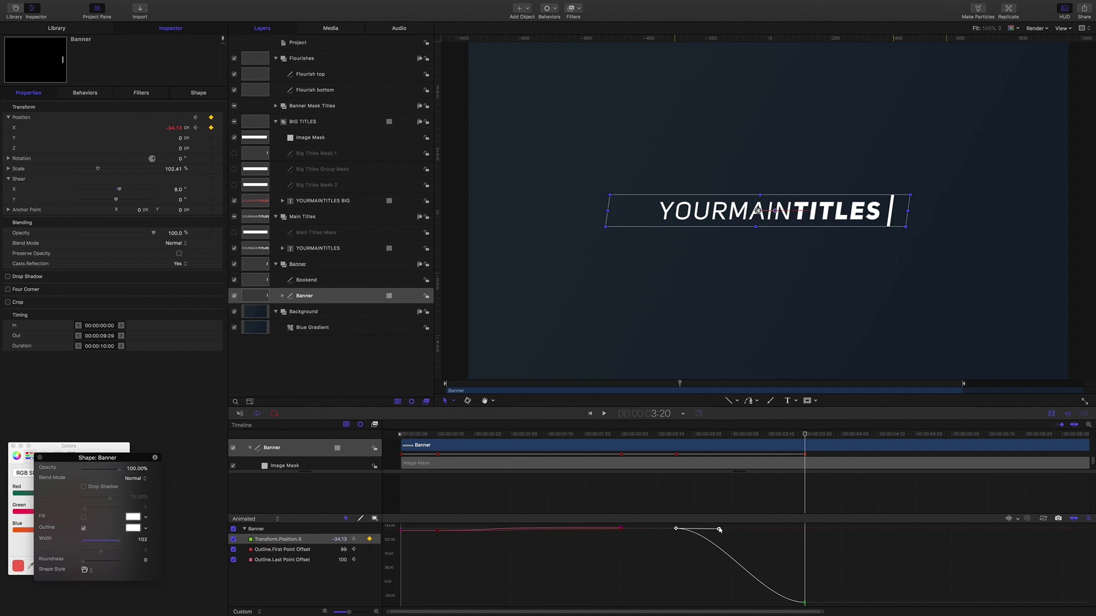
pyautogui.moveTo(719, 530); pyautogui.dragTo(739, 531)
pyautogui.click(804, 602)
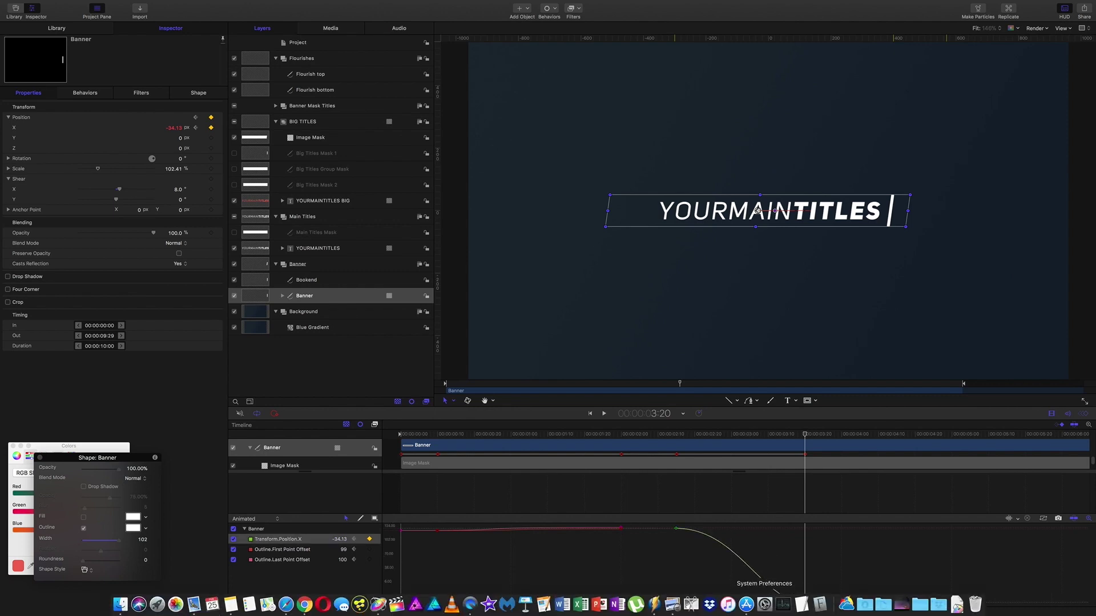
pyautogui.moveTo(762, 602); pyautogui.dragTo(733, 603)
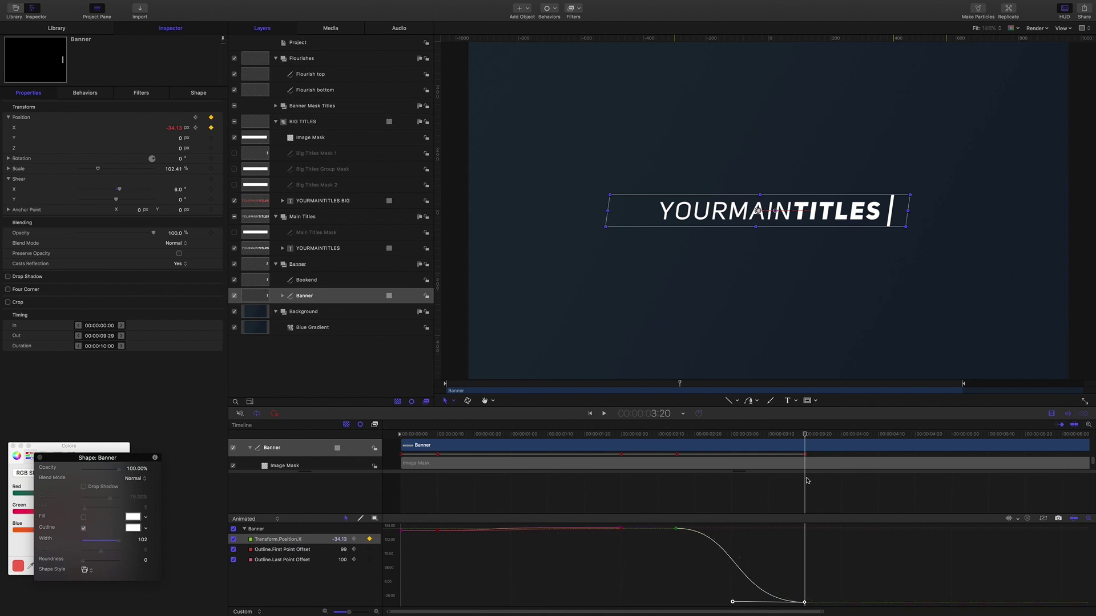
# Play and scrub through the banner's slide between about 2:12 and 3:21 to check its easing.
pyautogui.moveTo(805, 436); pyautogui.dragTo(665, 437)
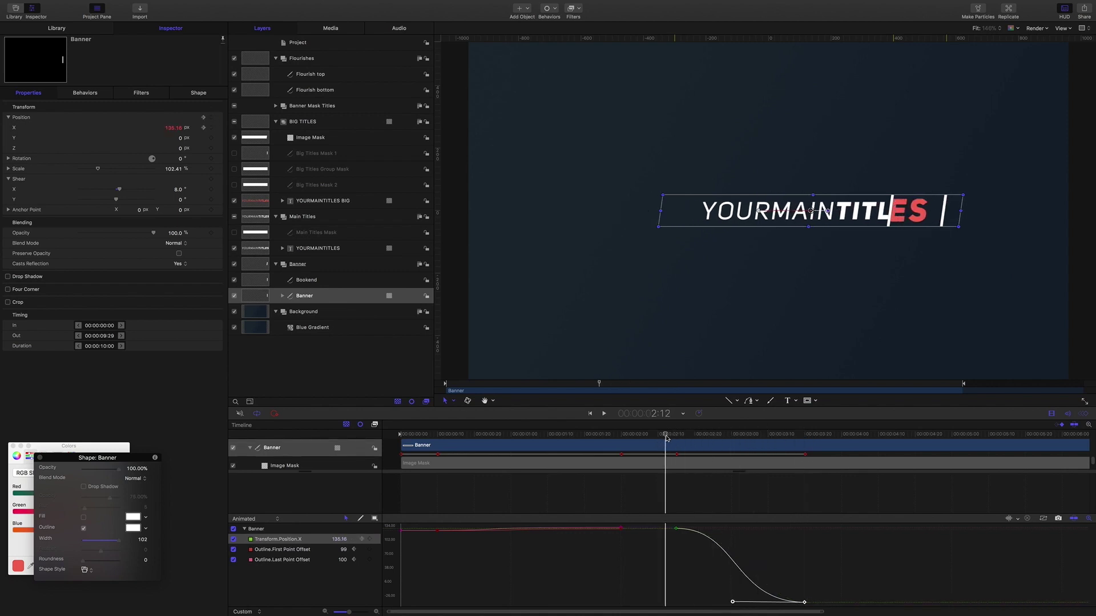
pyautogui.press('space')
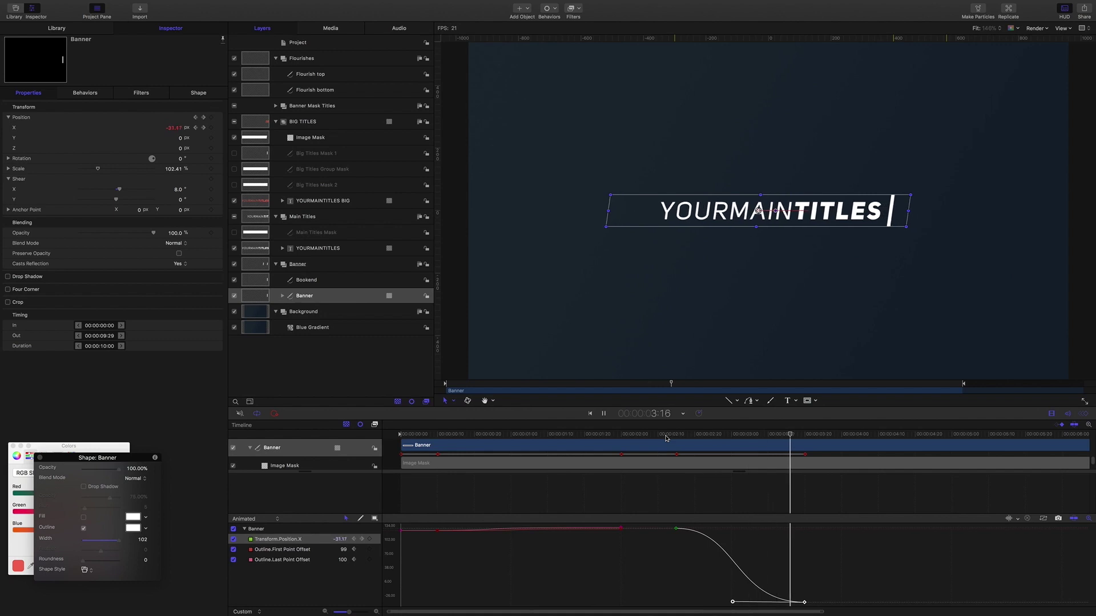
pyautogui.press('space')
pyautogui.moveTo(817, 437); pyautogui.dragTo(705, 431)
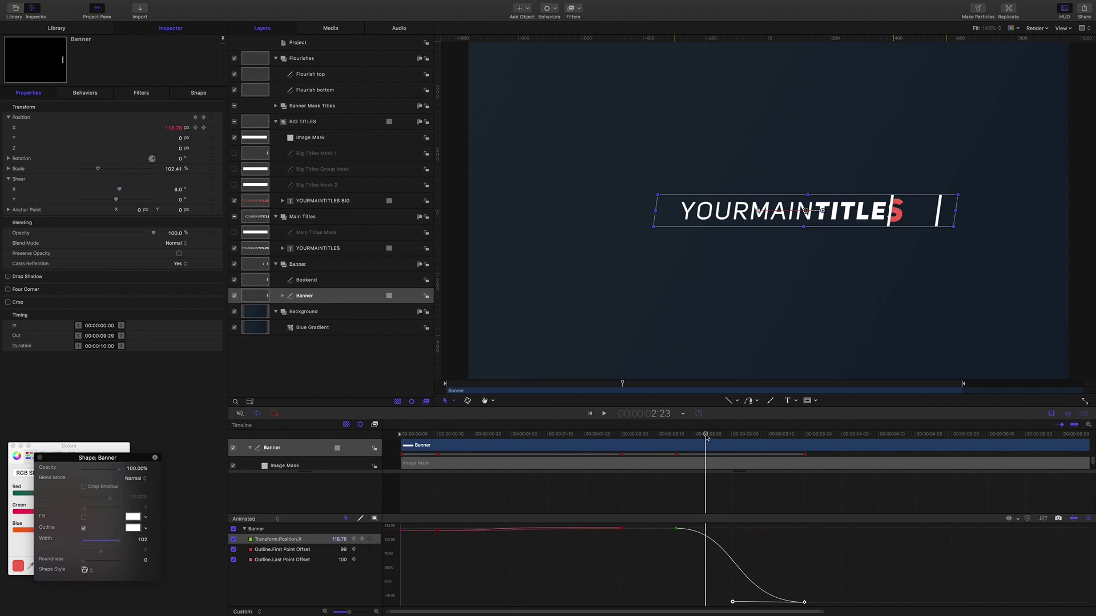
pyautogui.moveTo(707, 437); pyautogui.dragTo(755, 448)
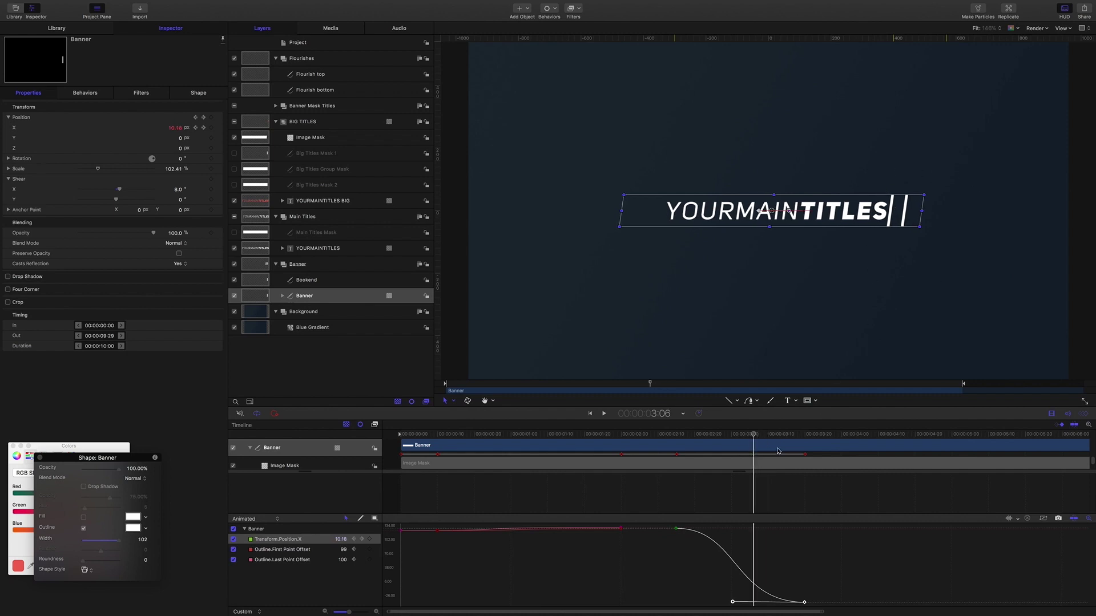
pyautogui.moveTo(753, 436); pyautogui.dragTo(809, 442)
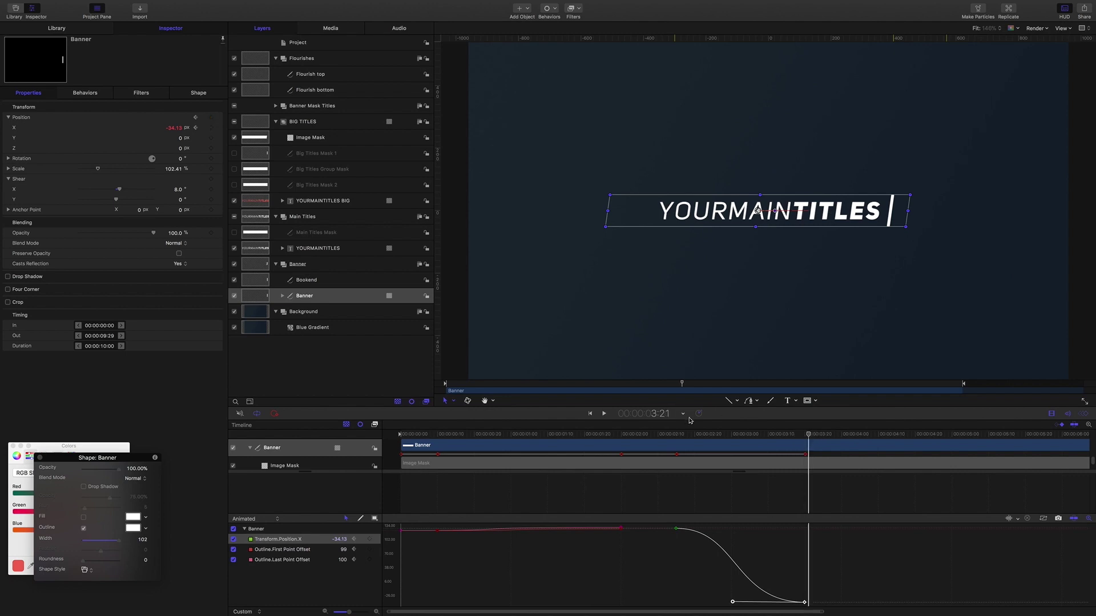
# Go to 4:00 and collapse the Banner, Main Titles, BIG TITLES and Flourishes groups.
pyautogui.click(663, 414)
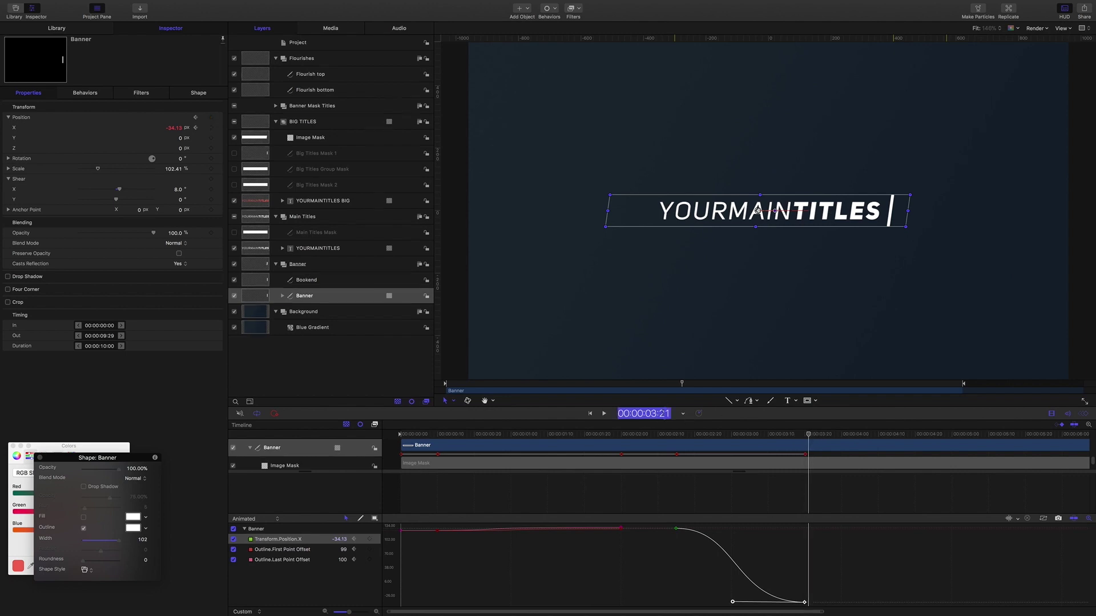
pyautogui.write('400')
pyautogui.press('Return')
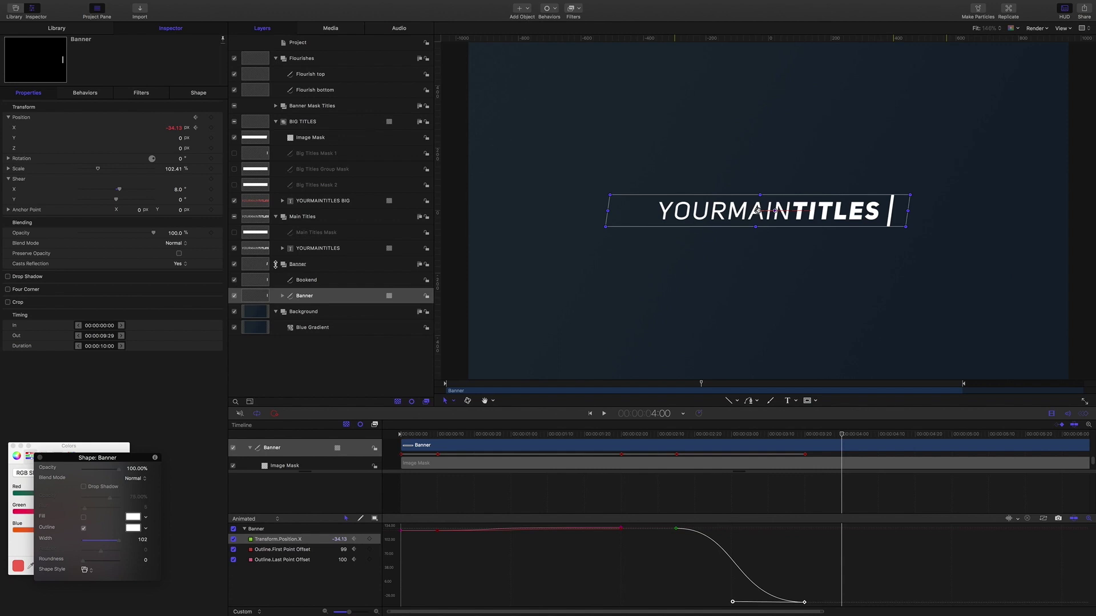
pyautogui.click(276, 266)
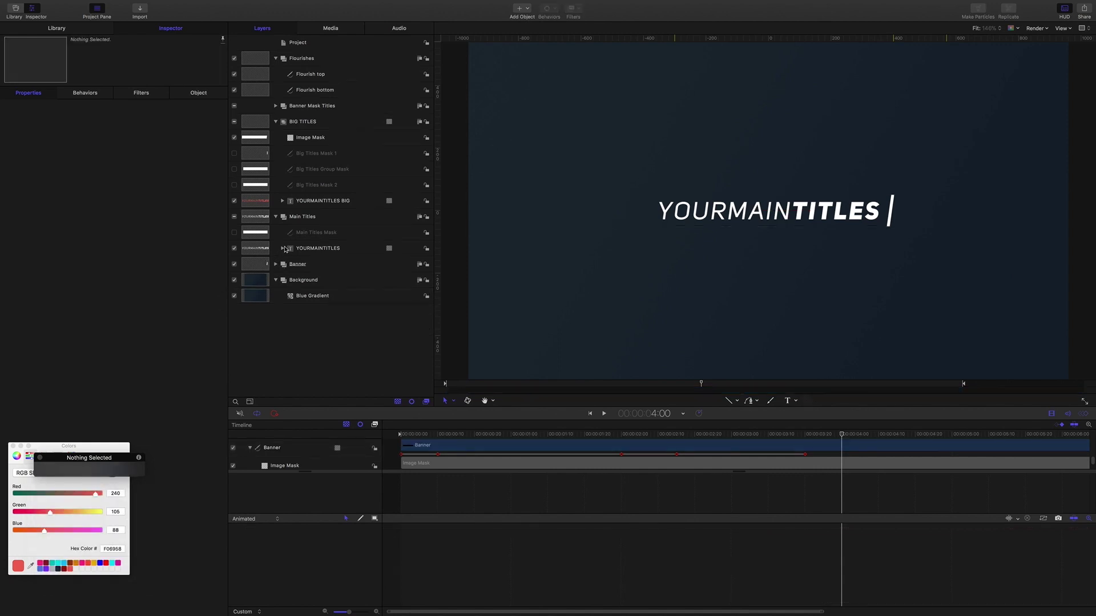
pyautogui.click(276, 218)
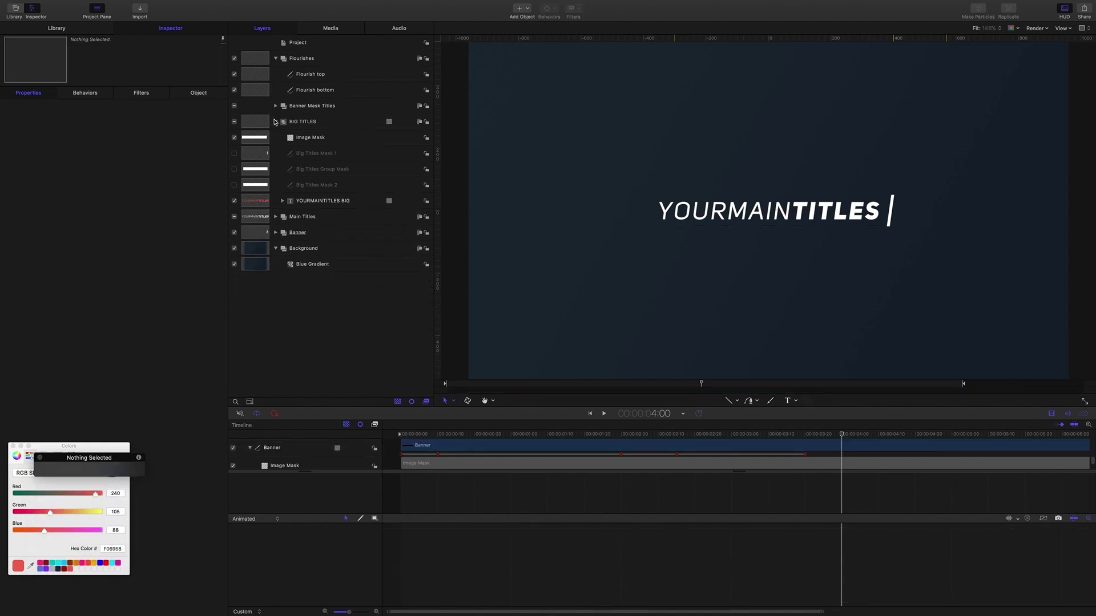
pyautogui.click(275, 122)
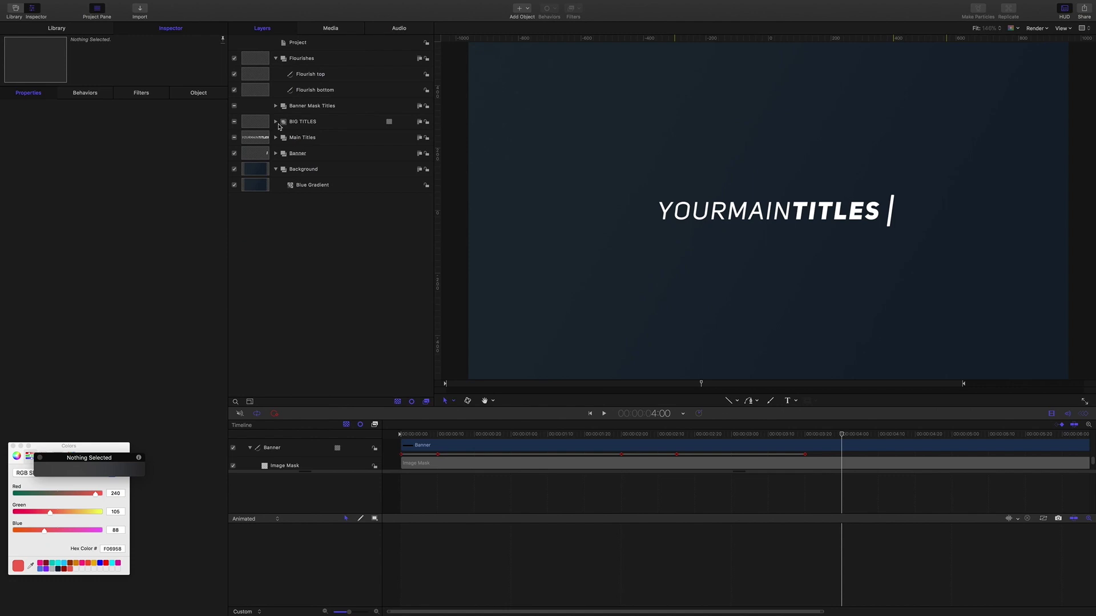
pyautogui.click(276, 59)
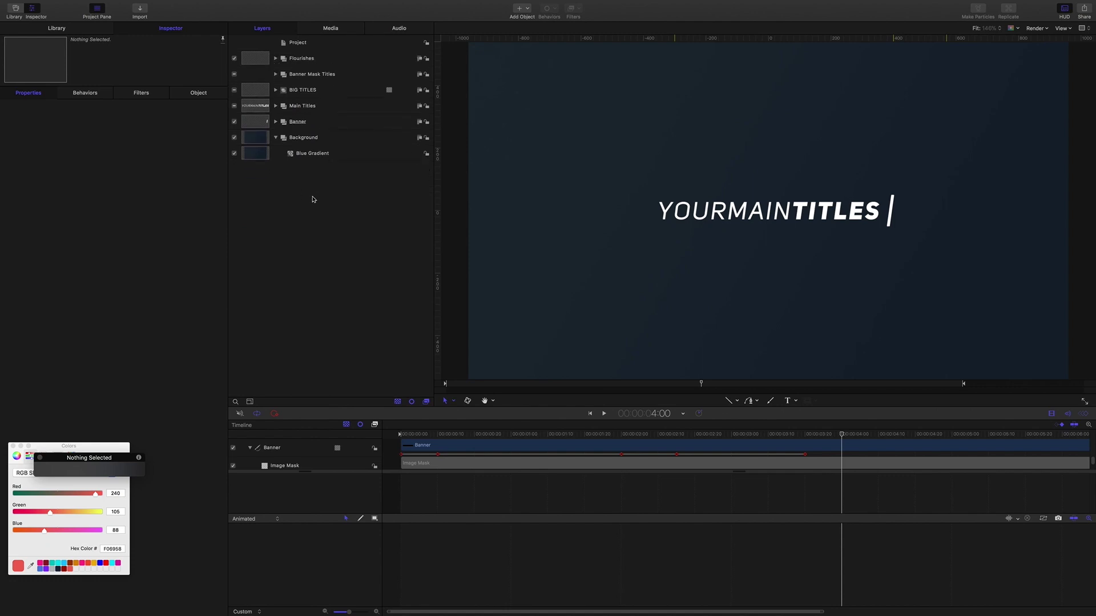
# Create a new group above the others and name it ANIMATE IN.
pyautogui.press('super+shift+n')
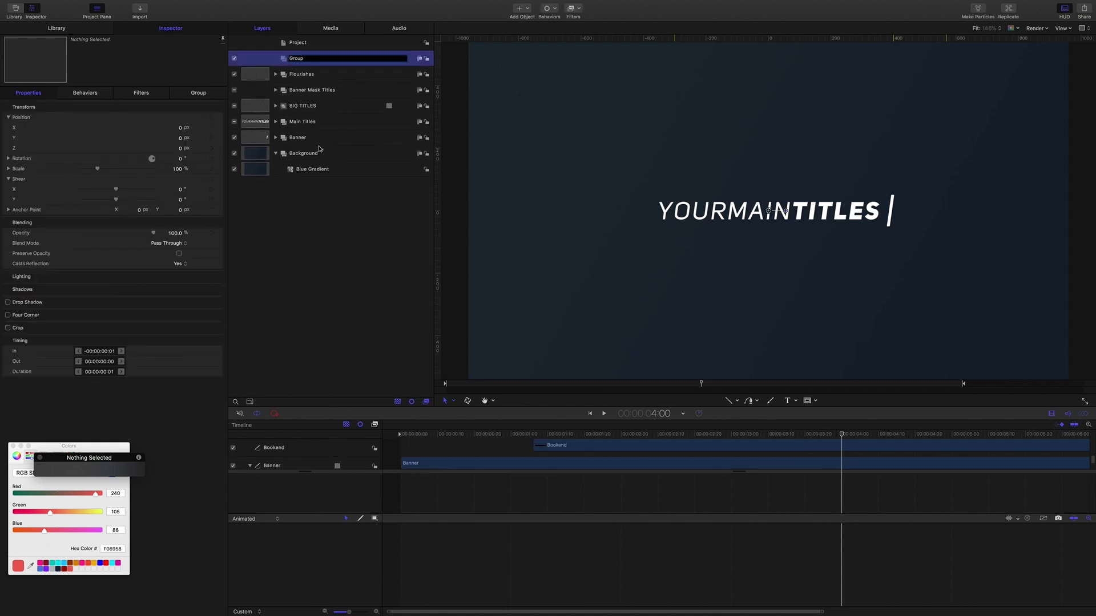
pyautogui.moveTo(309, 58); pyautogui.dragTo(252, 56)
pyautogui.write('ANIMATE IN')
pyautogui.press('Return')
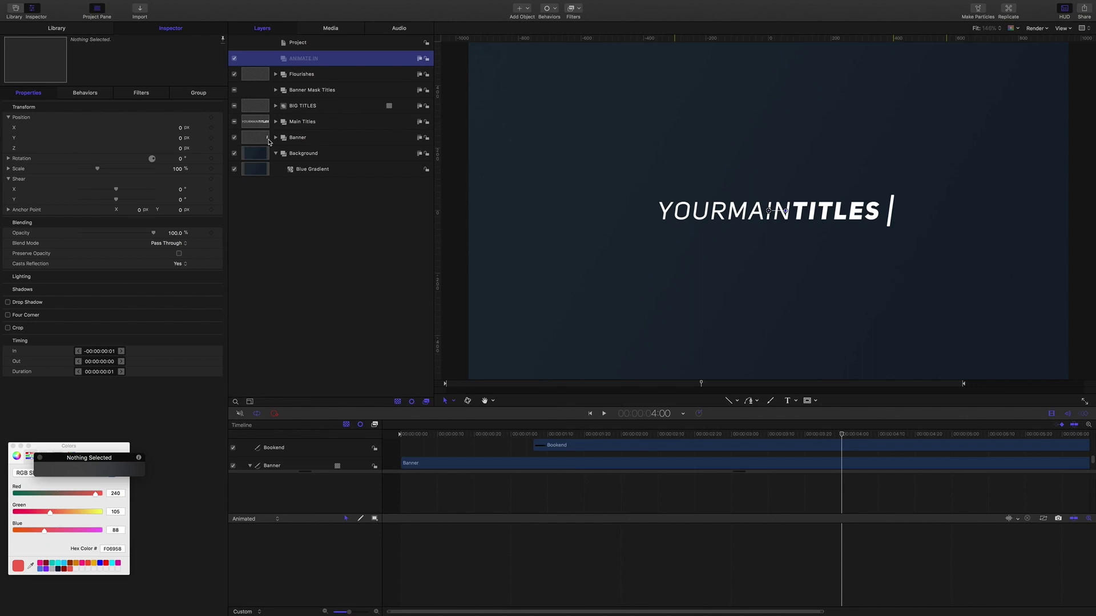
# Collapse the Background group and move the five groups from Flourishes through Banner into ANIMATE IN.
pyautogui.click(276, 153)
pyautogui.click(301, 138)
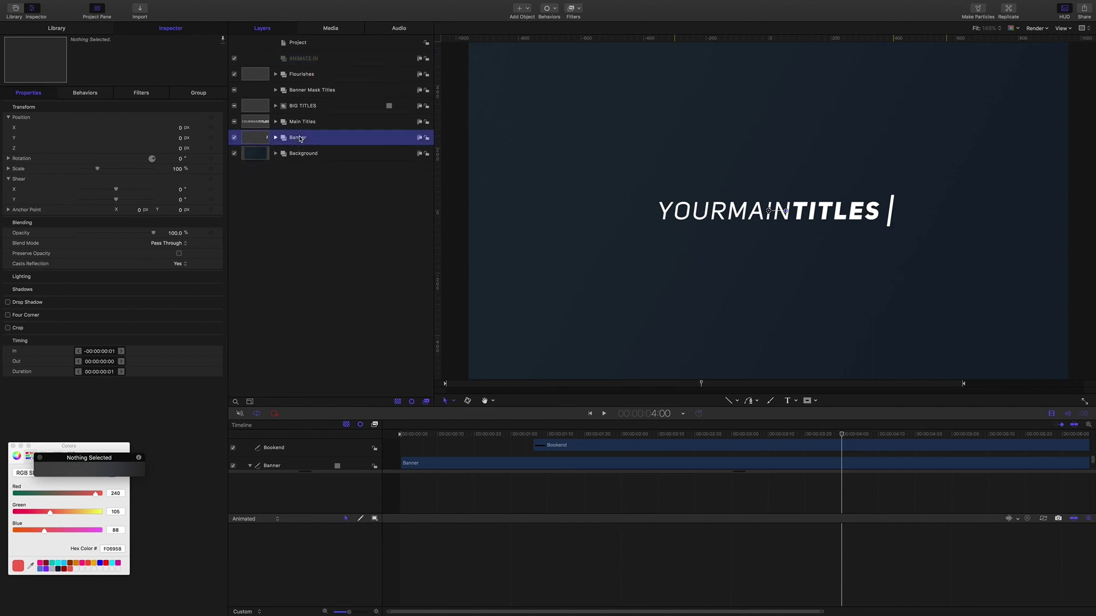
pyautogui.keyDown('shift'); pyautogui.click(304, 77); pyautogui.keyUp('shift')
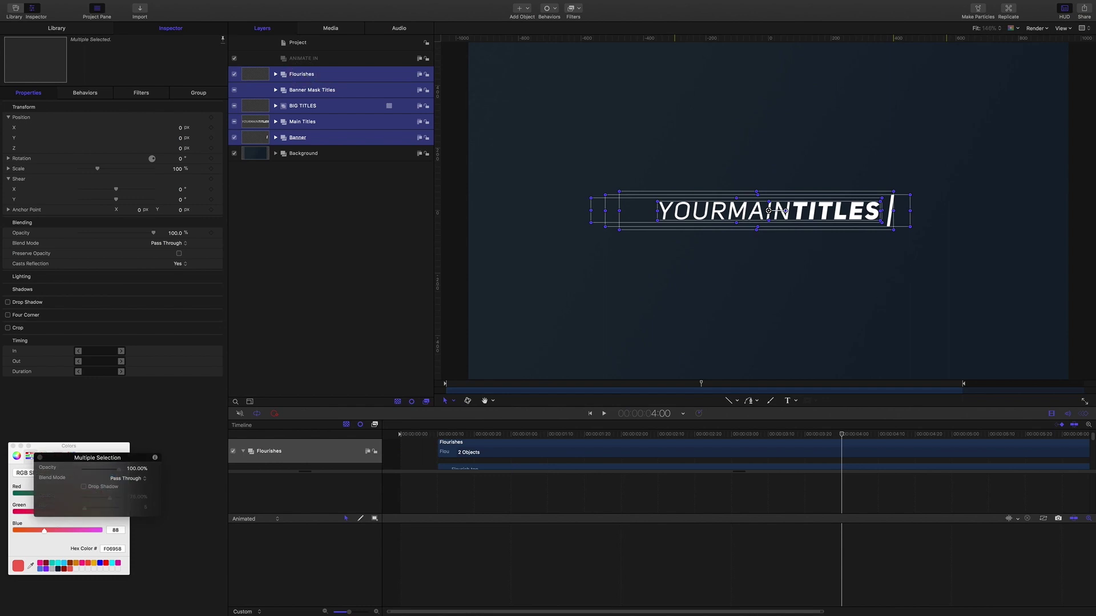
pyautogui.moveTo(305, 77); pyautogui.dragTo(301, 58)
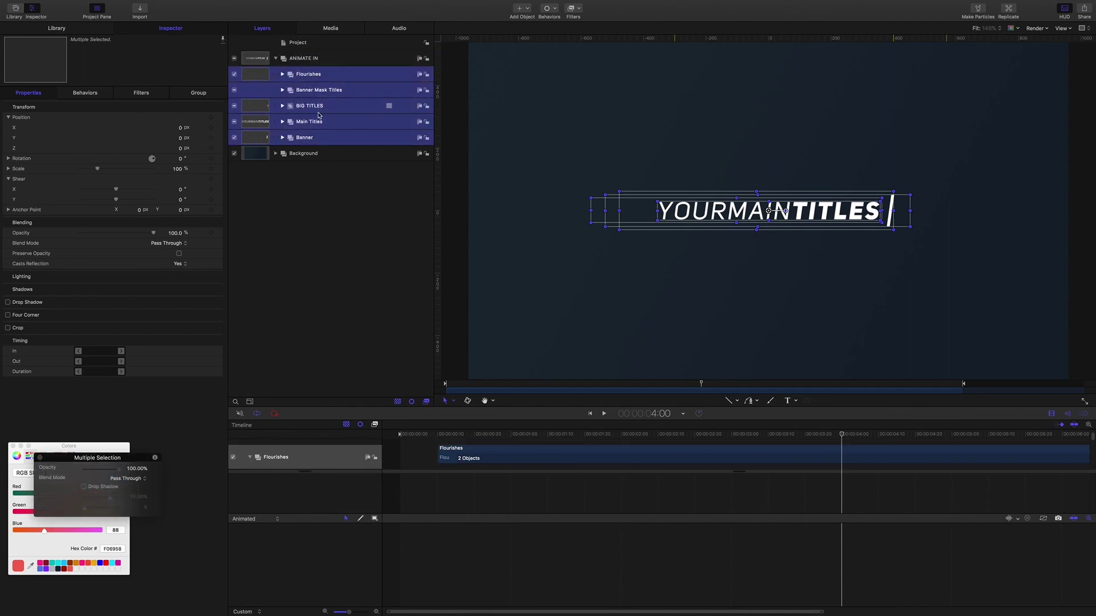
# Trim the end of the ANIMATE IN group to 4:00 and make a clone layer of it.
pyautogui.click(305, 58)
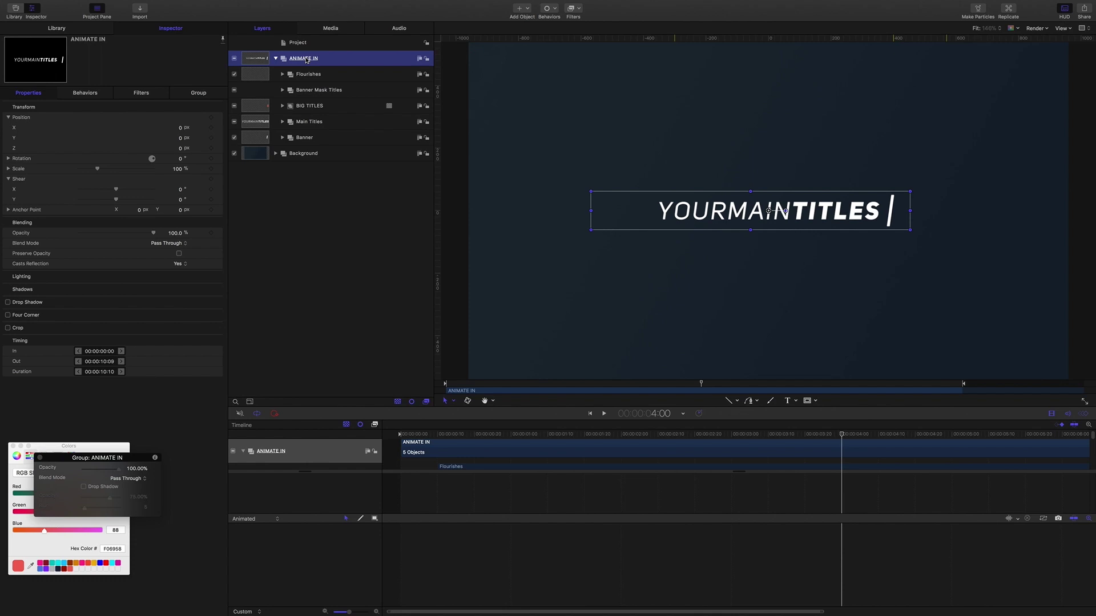
pyautogui.press('o')
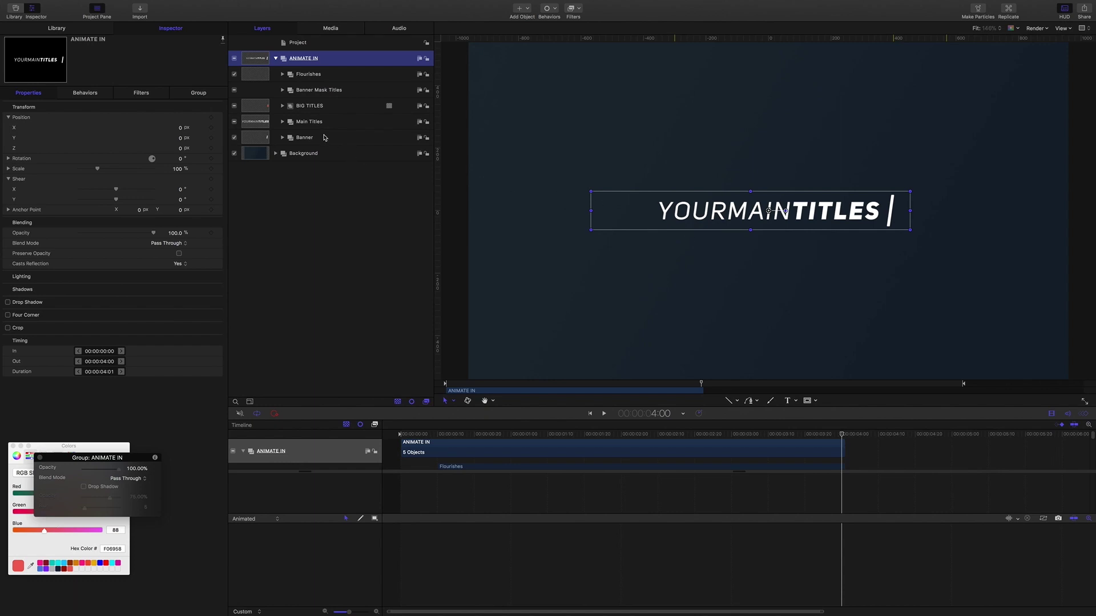
pyautogui.rightClick(307, 59)
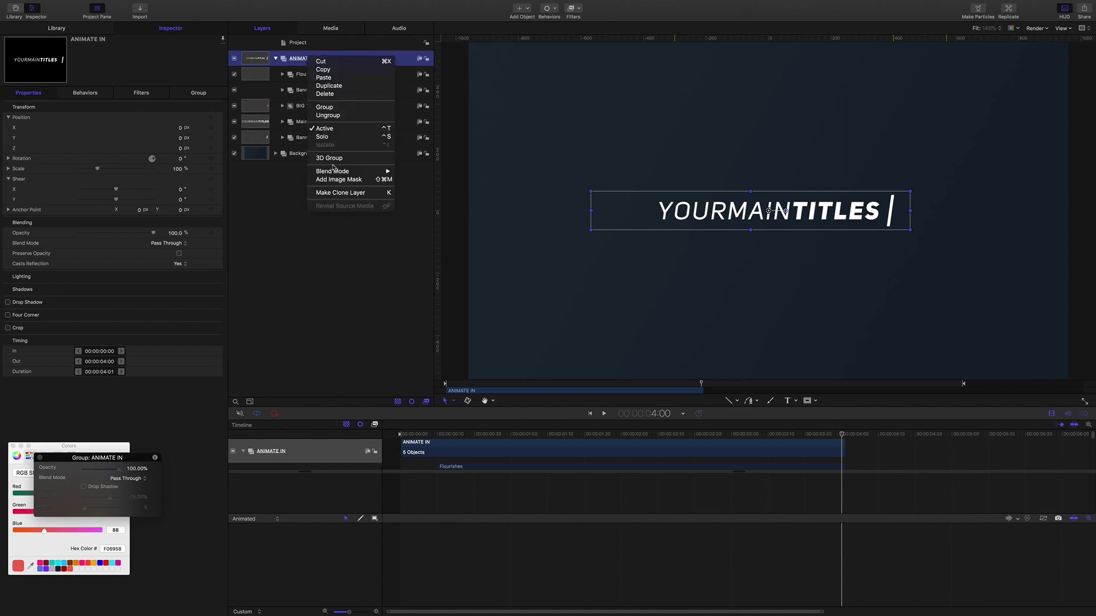
pyautogui.click(339, 194)
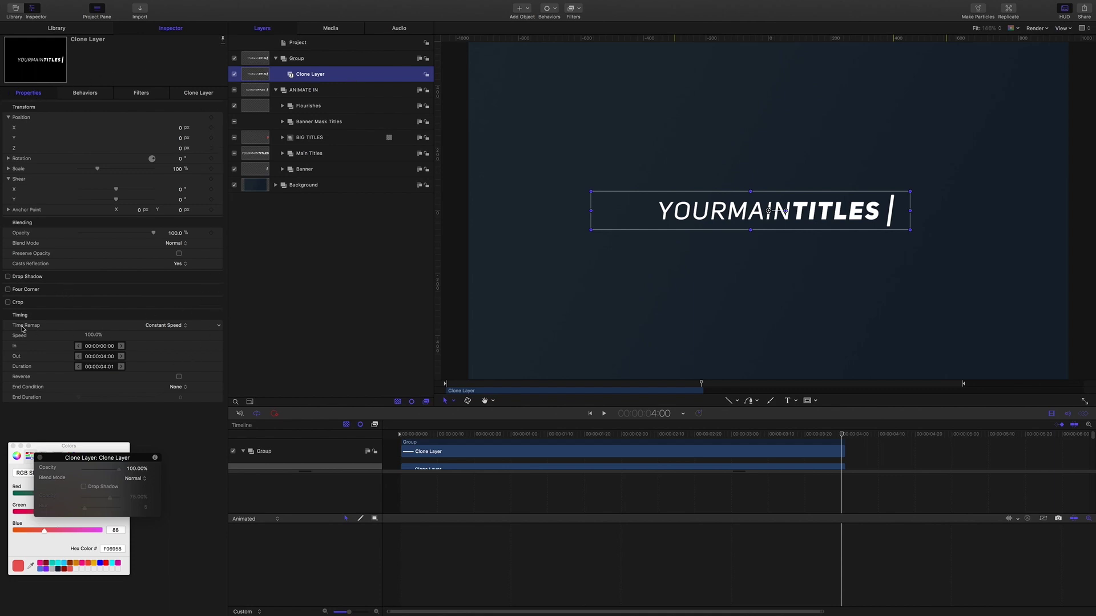
# Reverse the clone layer's timing and move its start to 4:00.
pyautogui.click(207, 316)
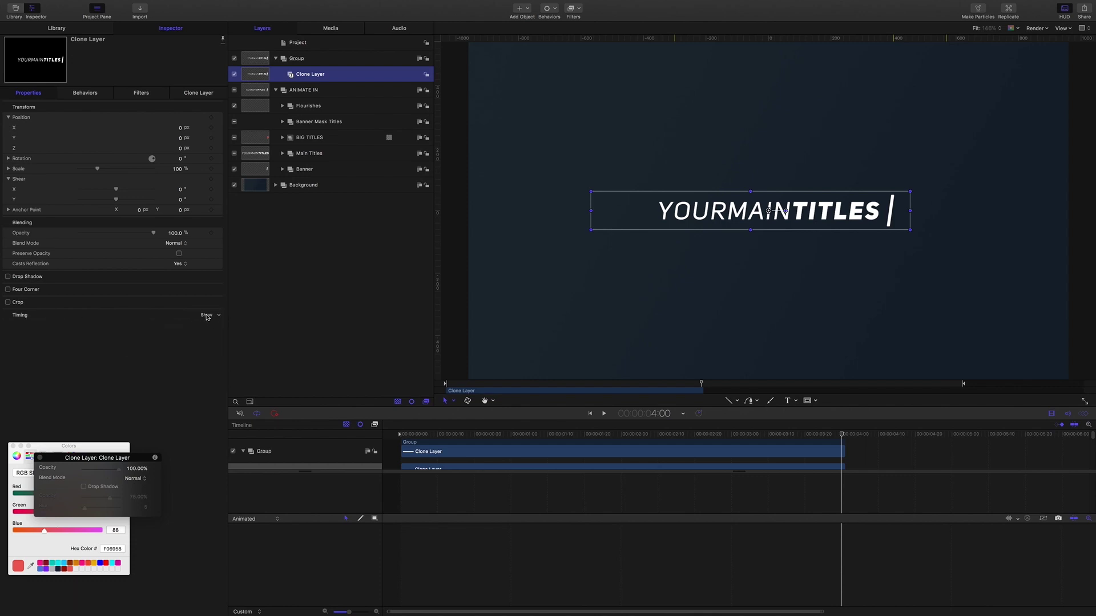
pyautogui.click(207, 316)
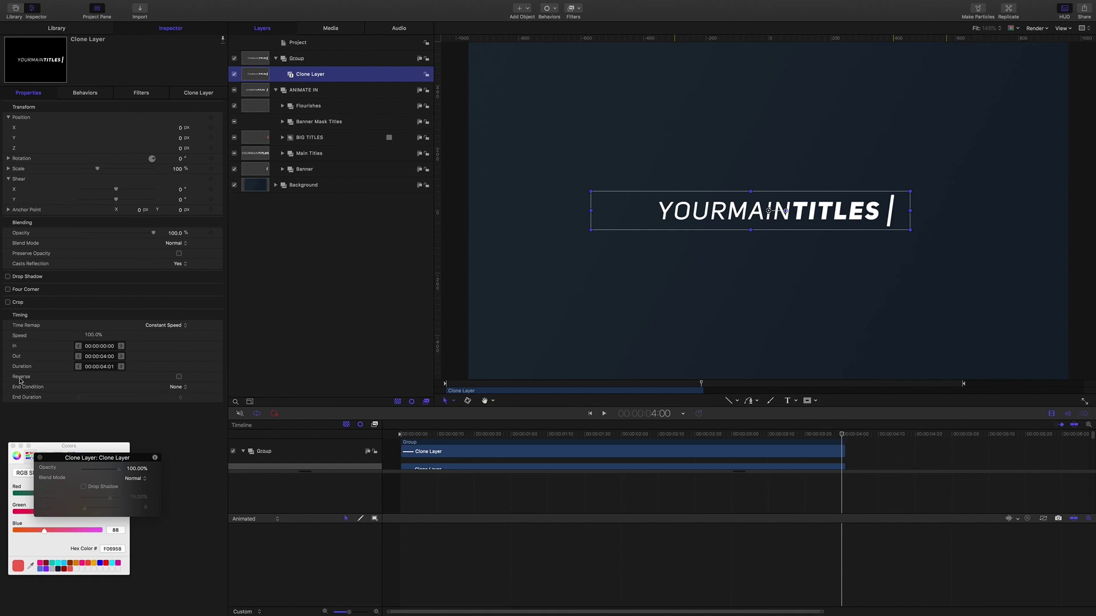
pyautogui.click(179, 377)
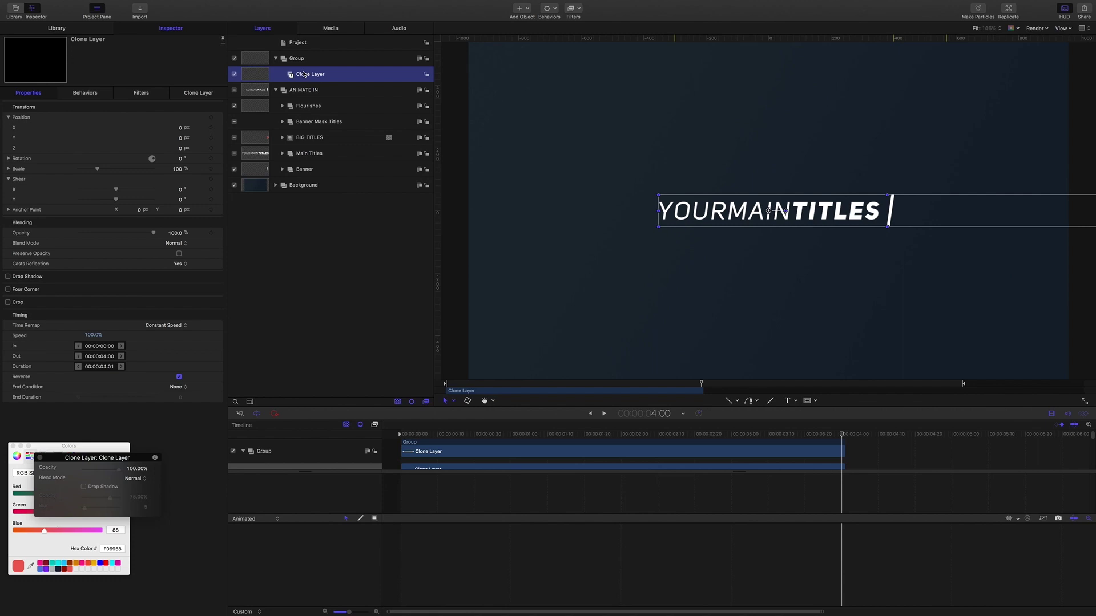
pyautogui.hotkey('shift', '[')
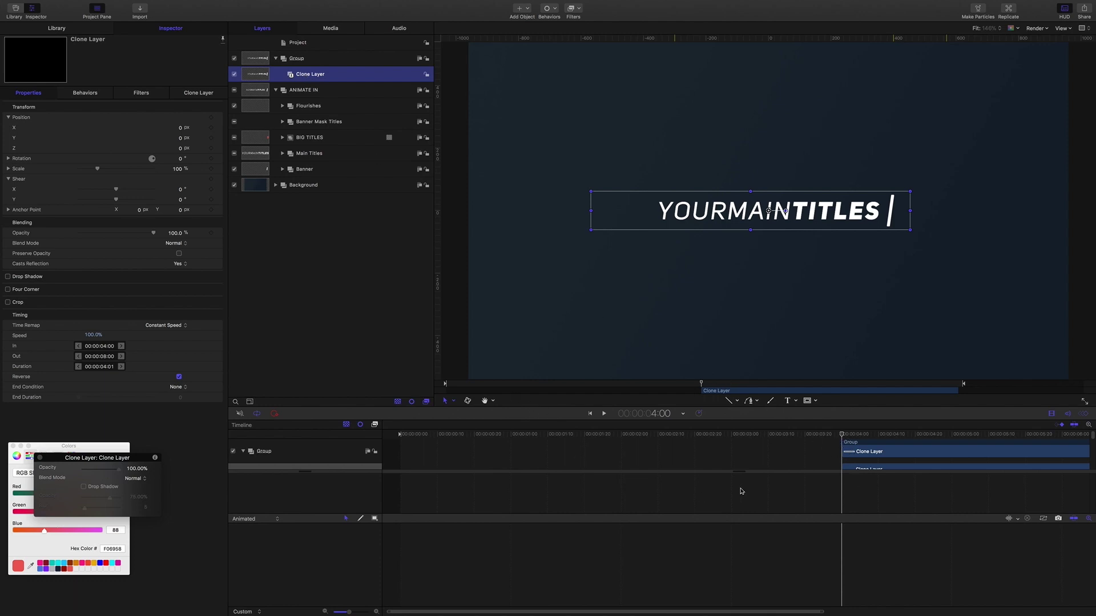
# Play the project from the first frame to check the title's animation in and reversed animation out.
pyautogui.moveTo(842, 436); pyautogui.dragTo(277, 423)
pyautogui.click(307, 332)
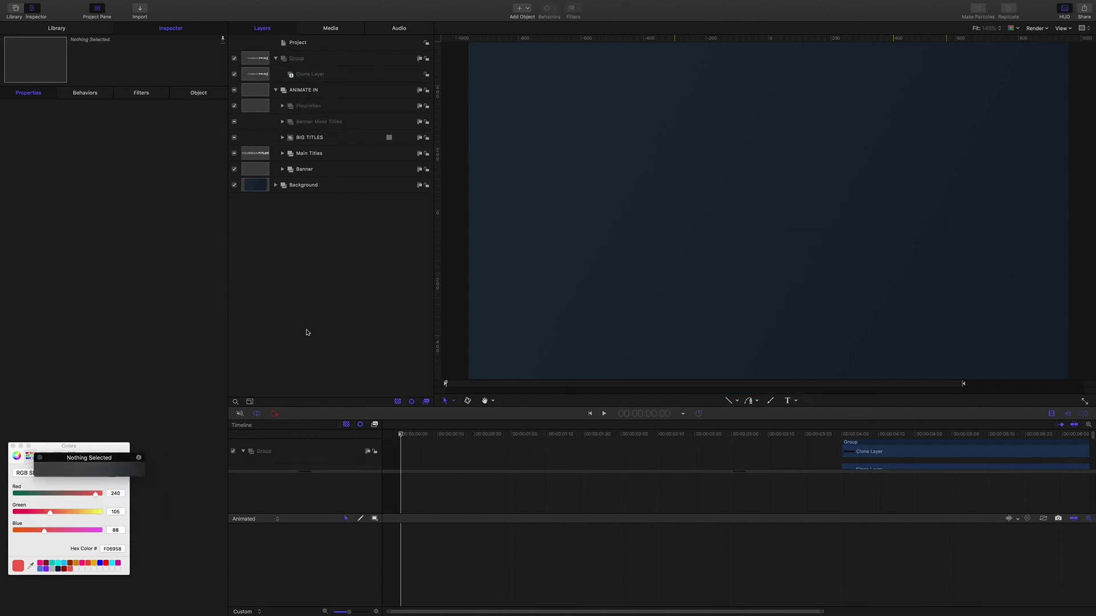
pyautogui.press('space')
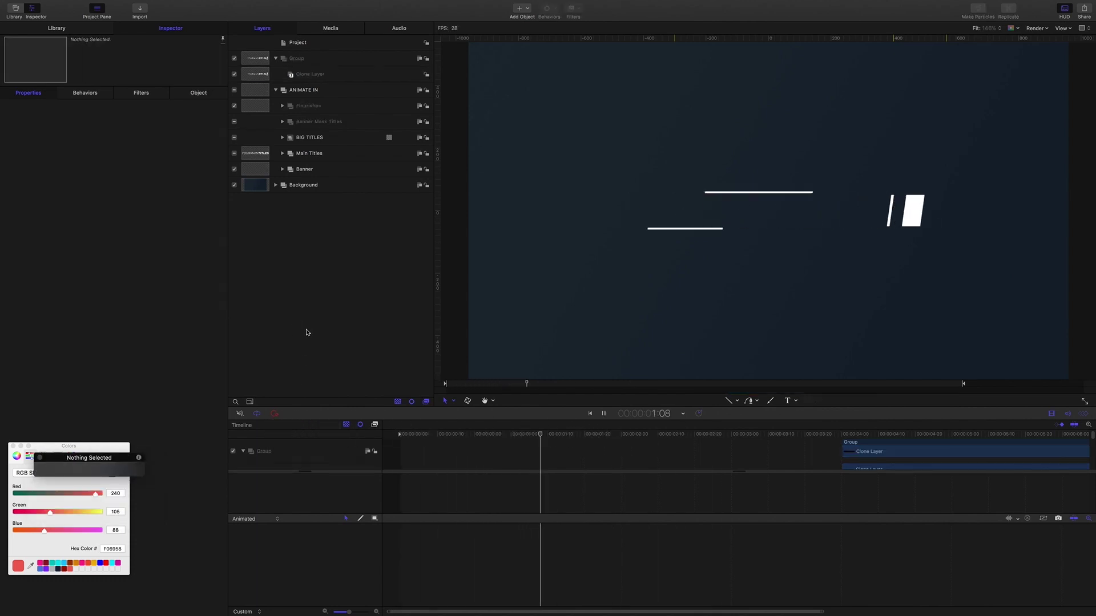